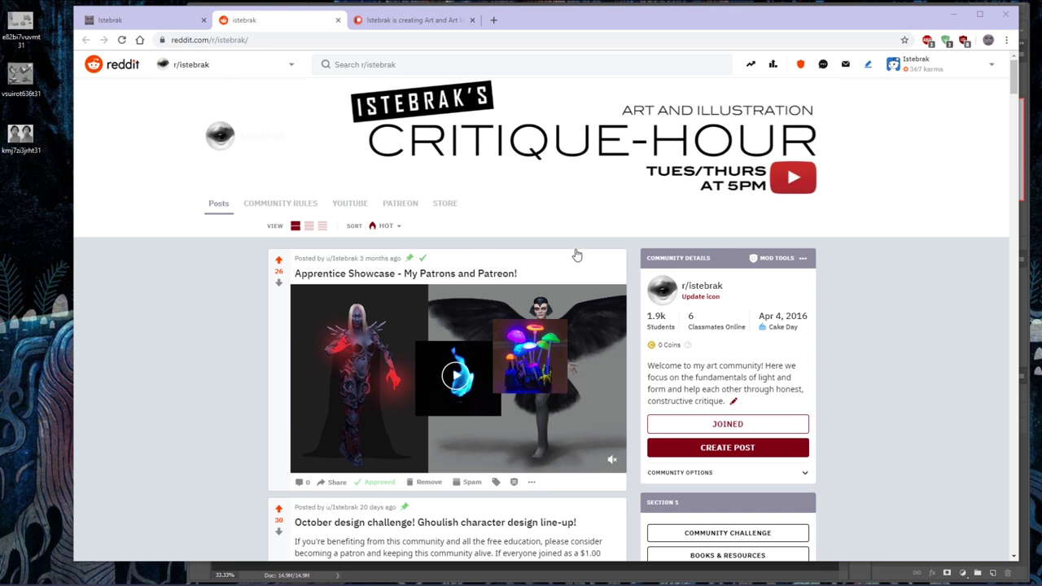
Glance at the calendar, then switch to the istebrak.com portfolio tab
key("super+alt+d")
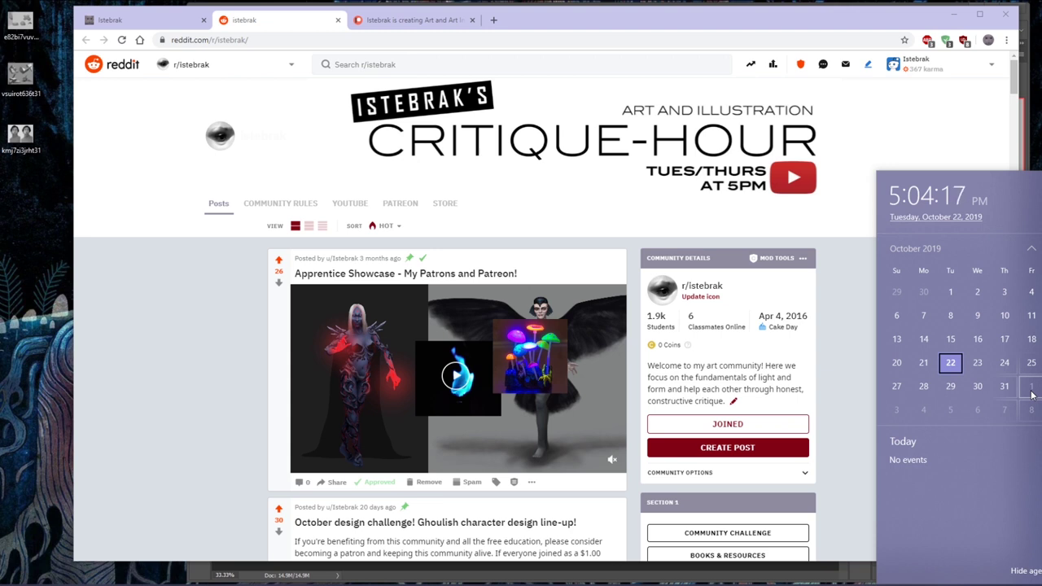
left_click(121, 21)
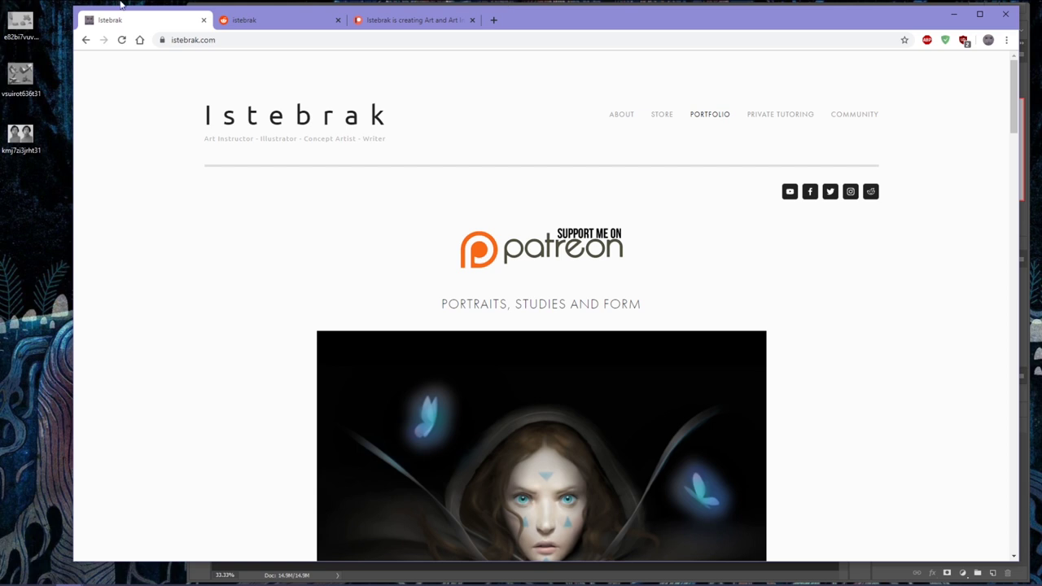
Reveal r/istebrak's exact 1,860 student count behind 1.9k, then move on to Patreon
left_click(33, 6)
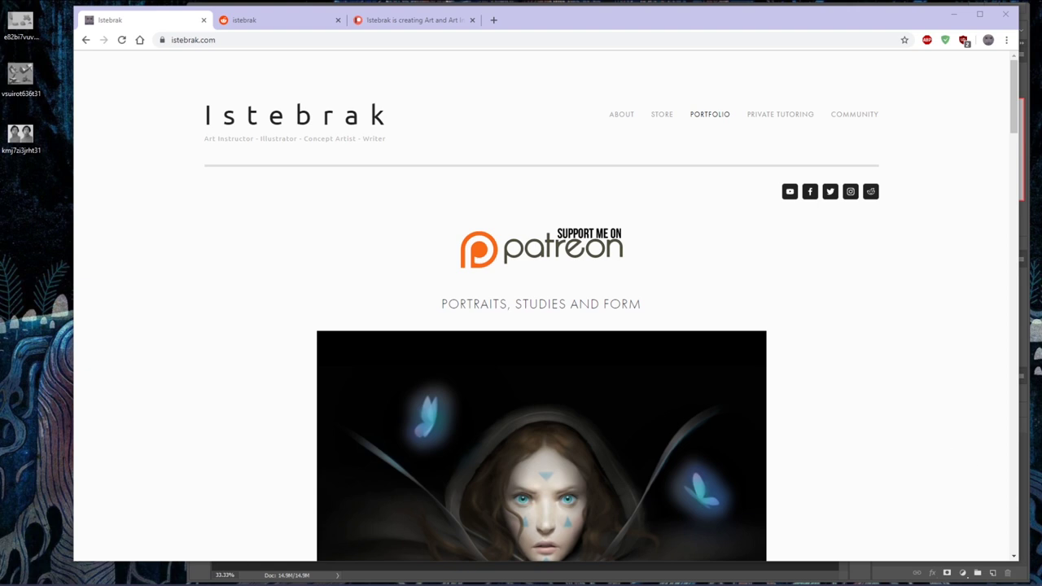
left_click(1018, 580)
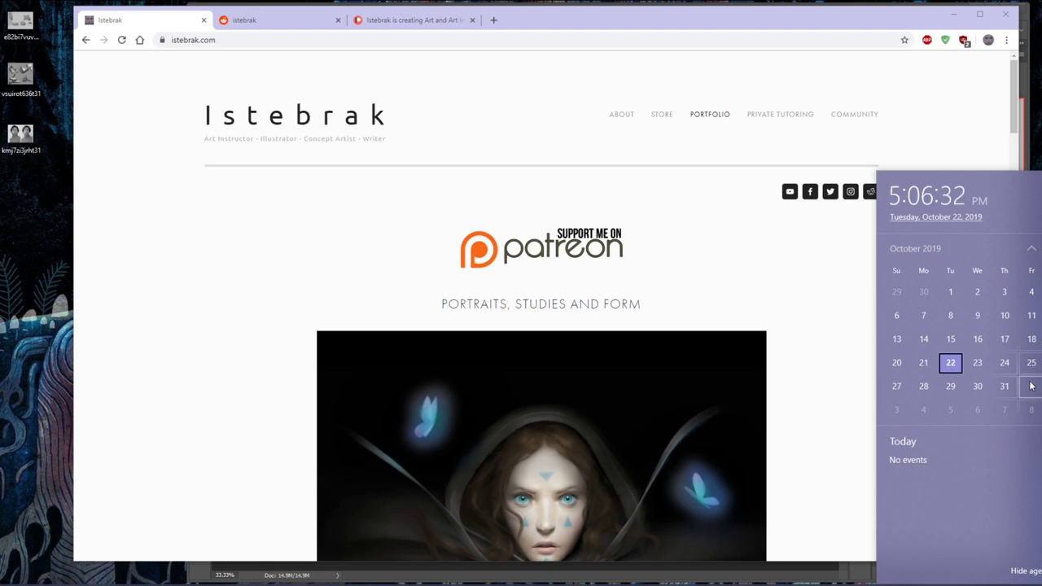
left_click(758, 22)
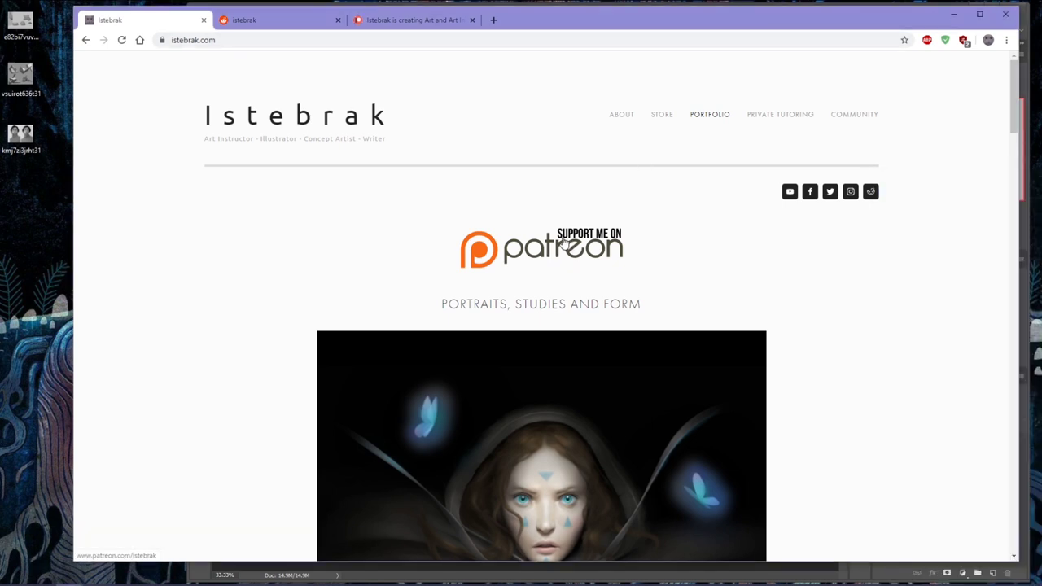
left_click(246, 23)
left_click_drag(667, 317, 648, 316)
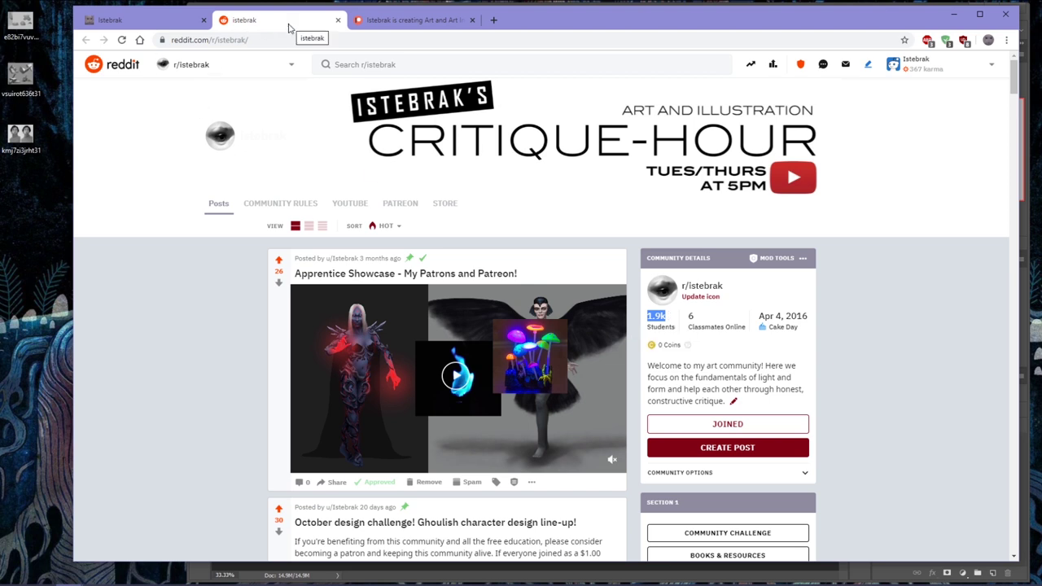
left_click(428, 22)
Scroll through the Patreon $1, $5 and $10 tiers, then return to the r/istebrak tab
scroll(887, 391, "down", 3)
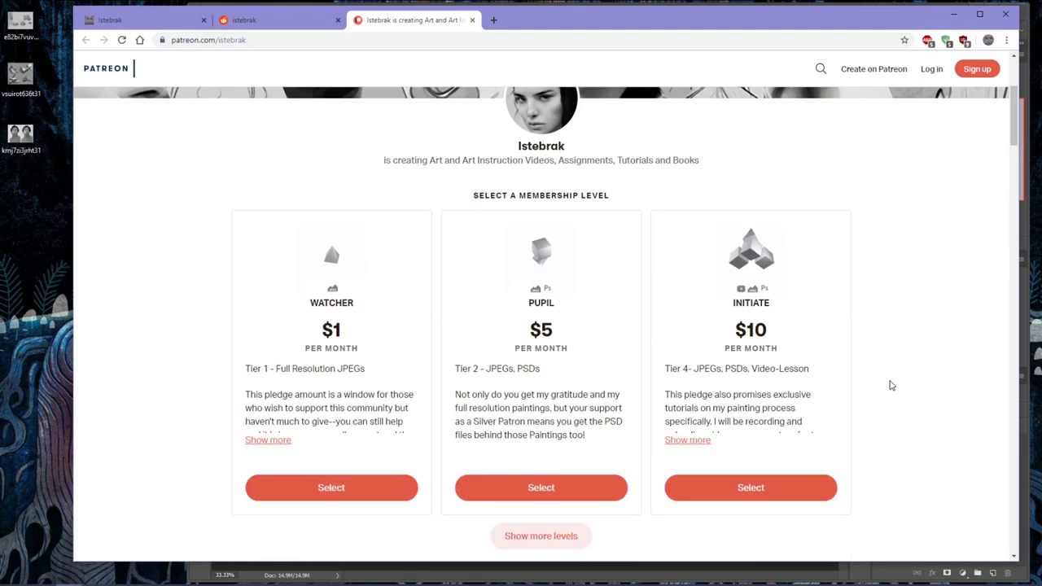
scroll(586, 488, "down", 1)
scroll(576, 430, "down", 2)
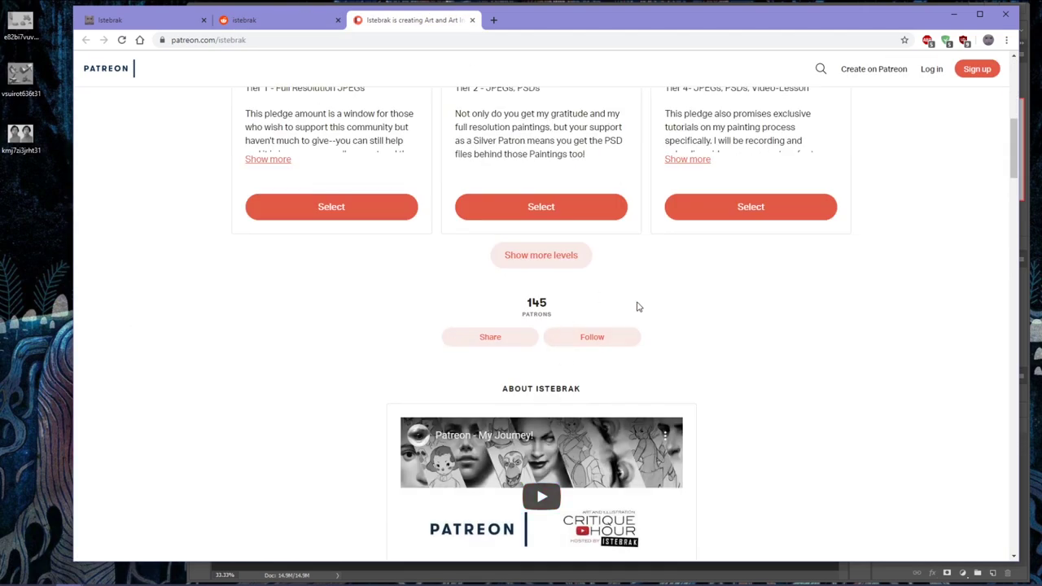
scroll(639, 306, "down", 3)
scroll(852, 356, "up", 5)
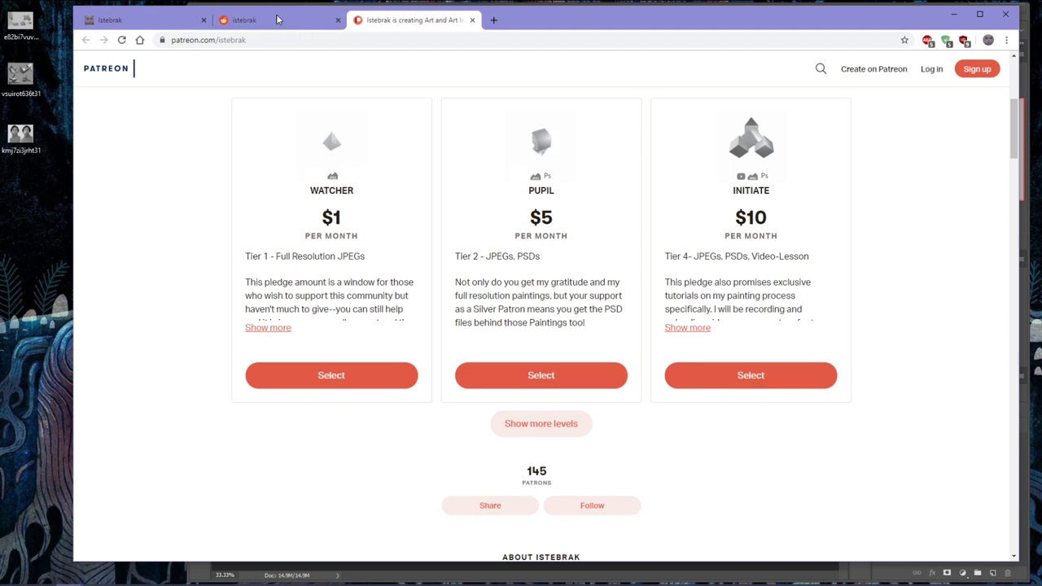
left_click(276, 19)
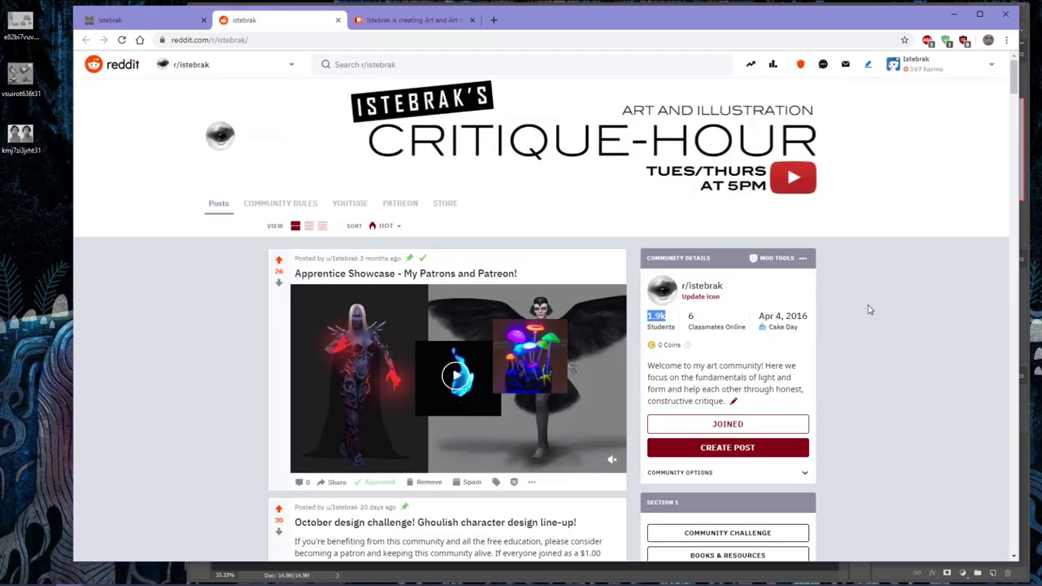
Look through the Photoshop form study, portrait paintover and blob shapes documents
left_click(915, 282)
left_click_drag(54, 184, 1, 3)
left_click(249, 572)
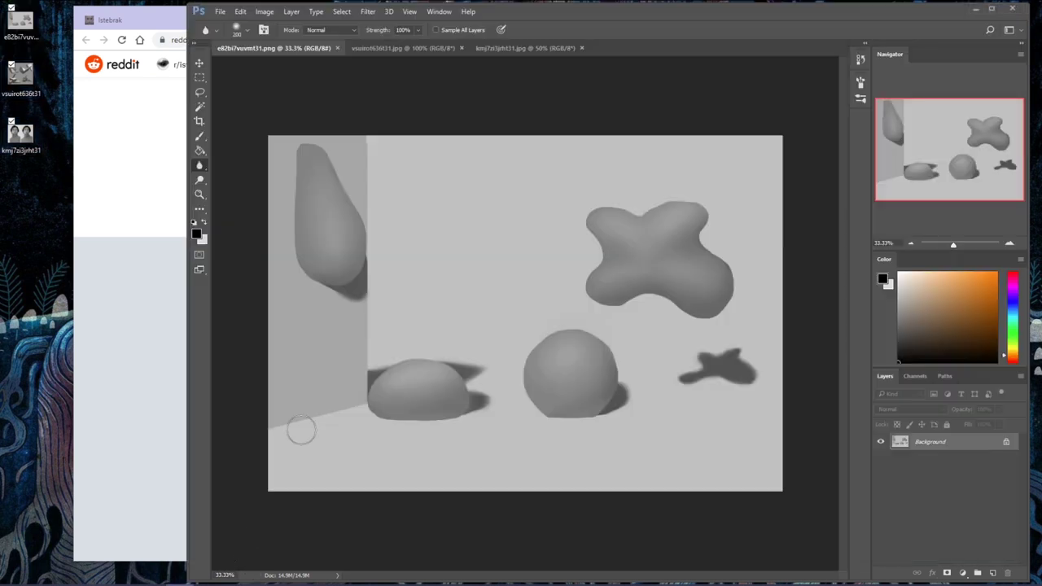
left_click(409, 49)
left_click(530, 49)
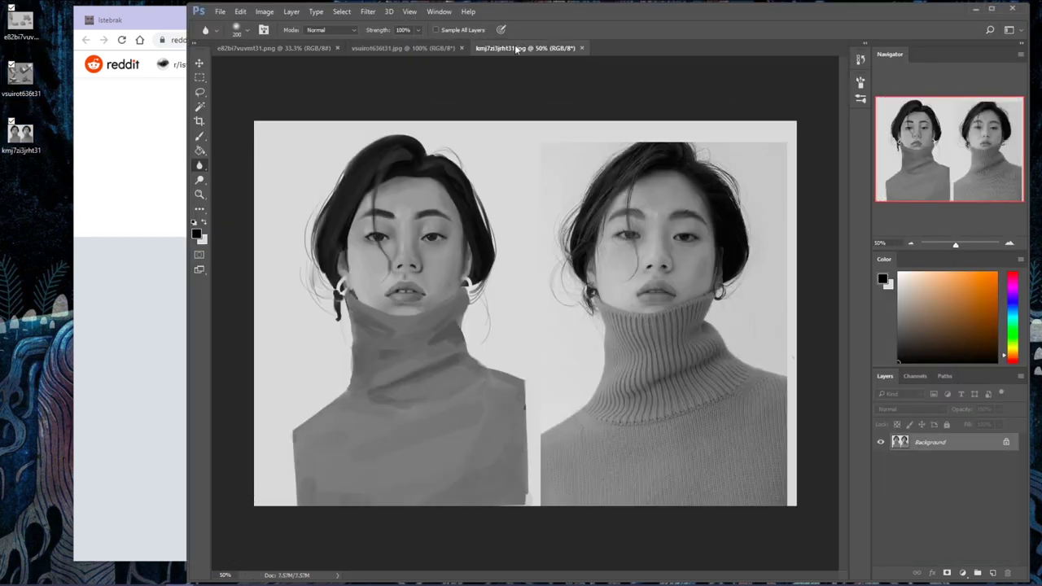
left_click(383, 49)
left_click(244, 49)
Return to the browser, passing istebrak.com, and land on the r/istebrak Reddit page
left_click(104, 330)
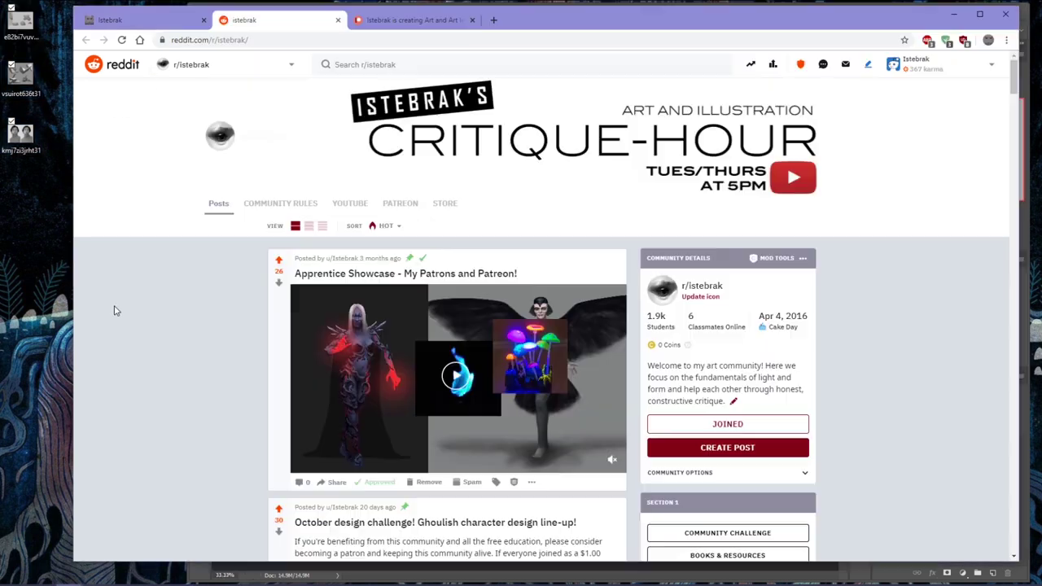
left_click(154, 19)
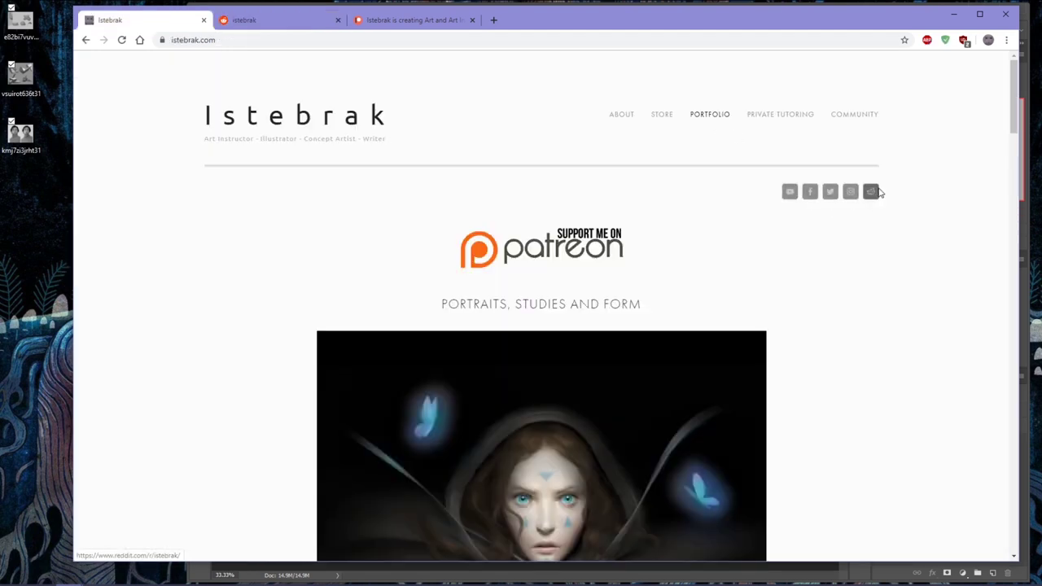
left_click(284, 19)
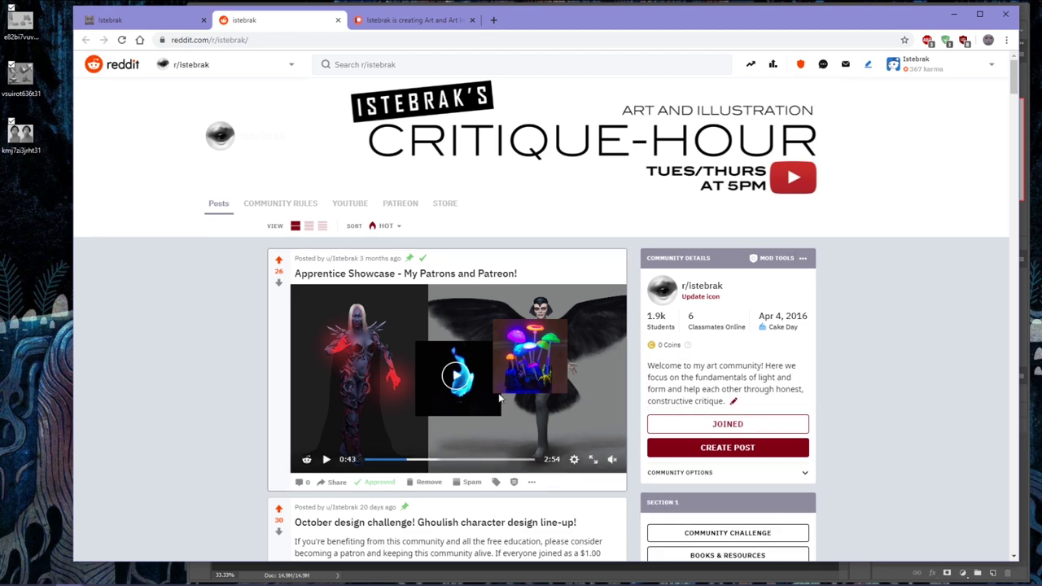
Scroll the r/istebrak feed and open the Ghoulish Challenge Update post
scroll(910, 268, "down", 3)
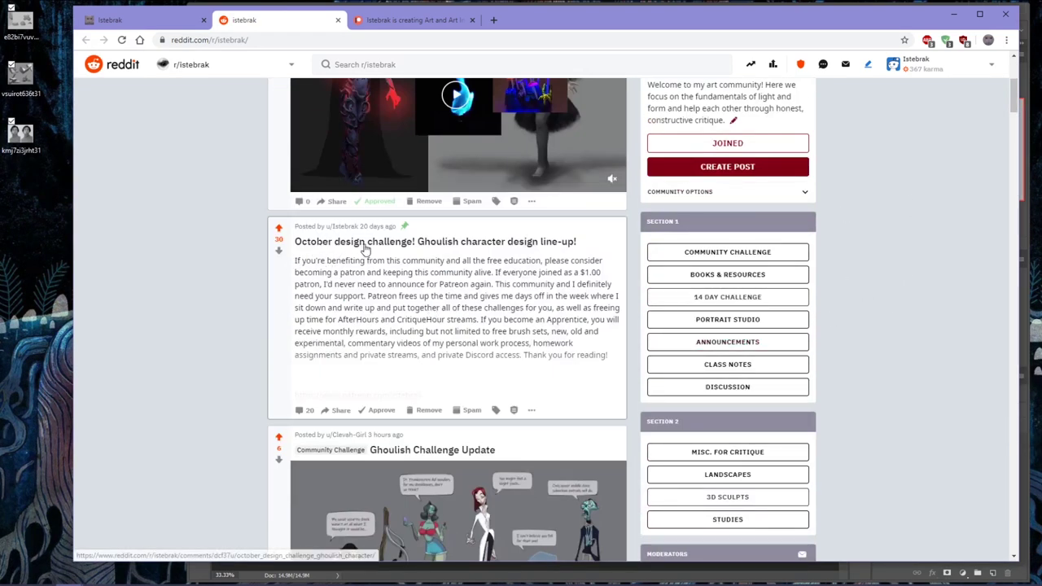
key("super+alt+d")
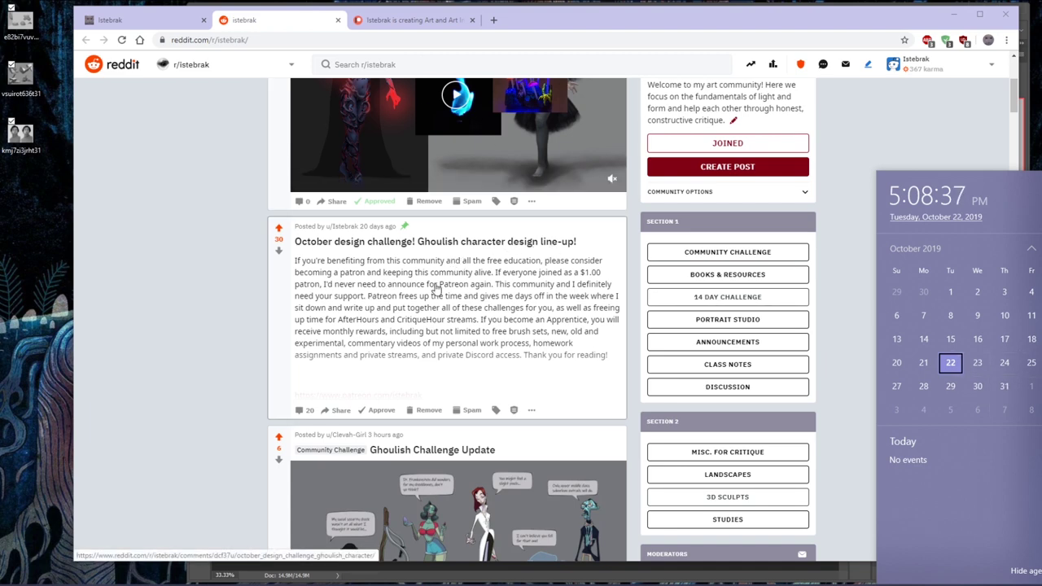
left_click(462, 517)
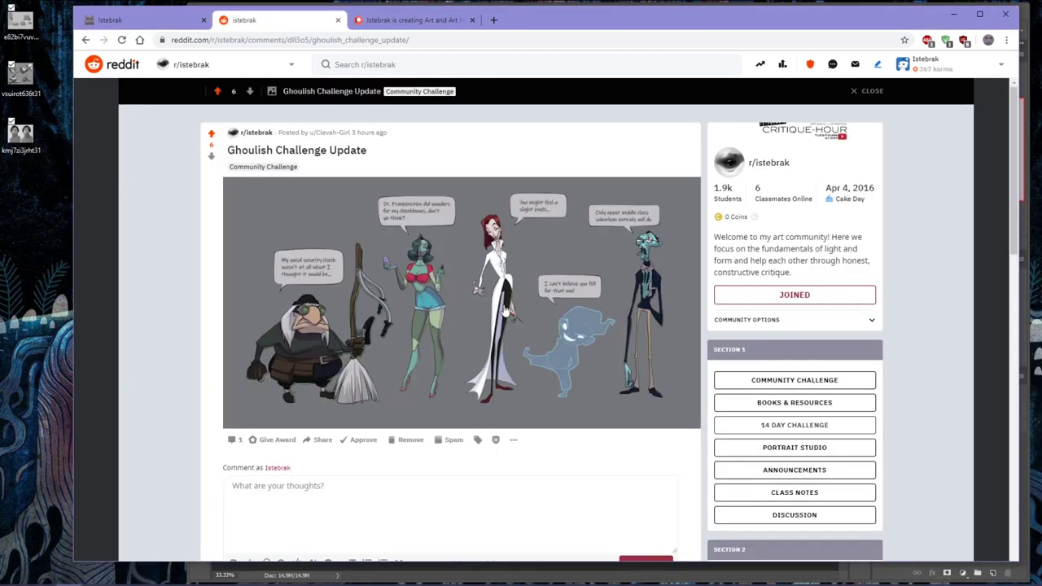
Open the Ghoulish challenge artwork full-size, return to the post, then minimize Chrome
left_click(505, 312)
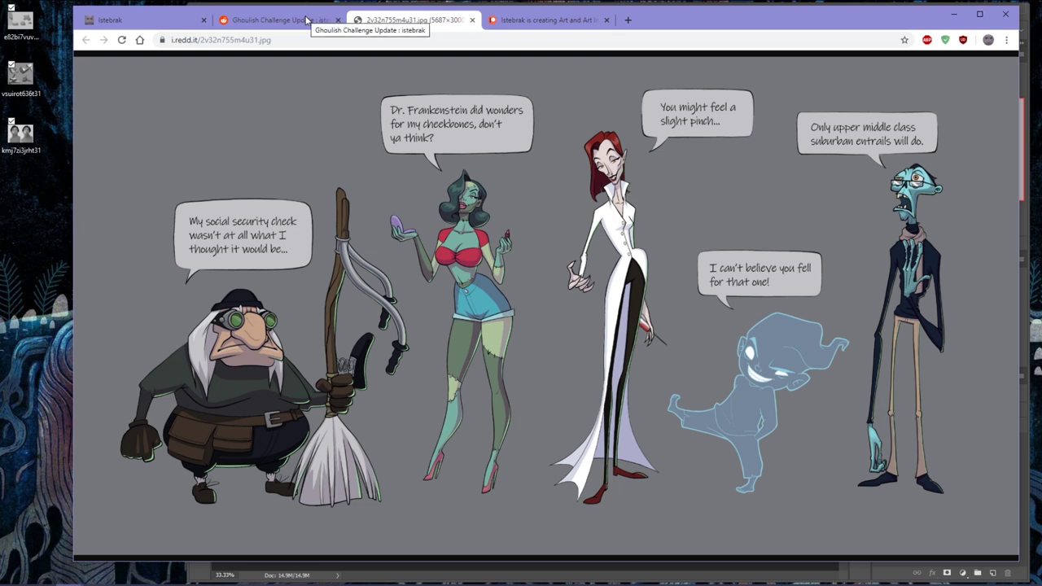
left_click(306, 18)
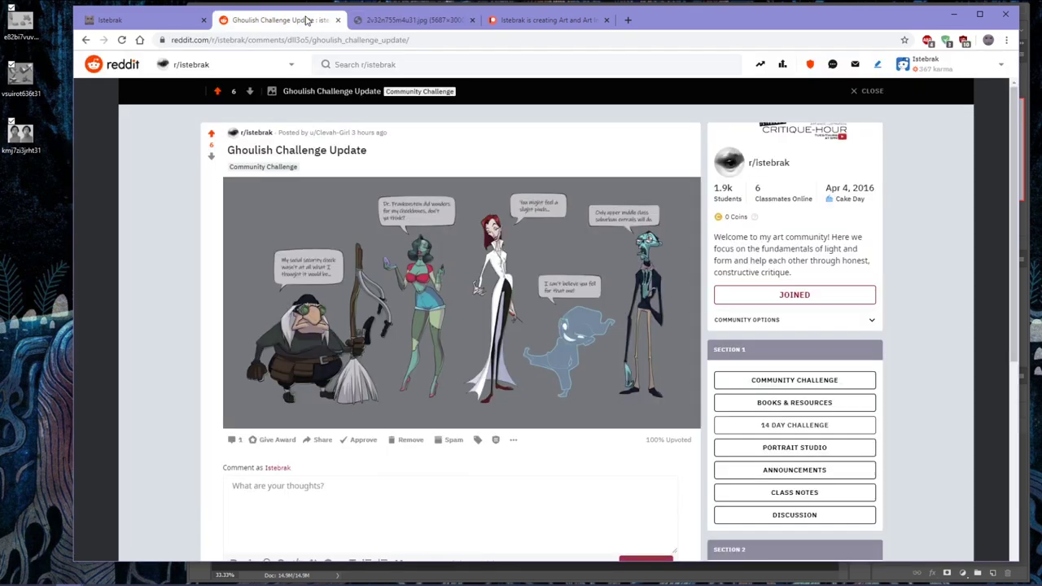
left_click(136, 21)
left_click(953, 14)
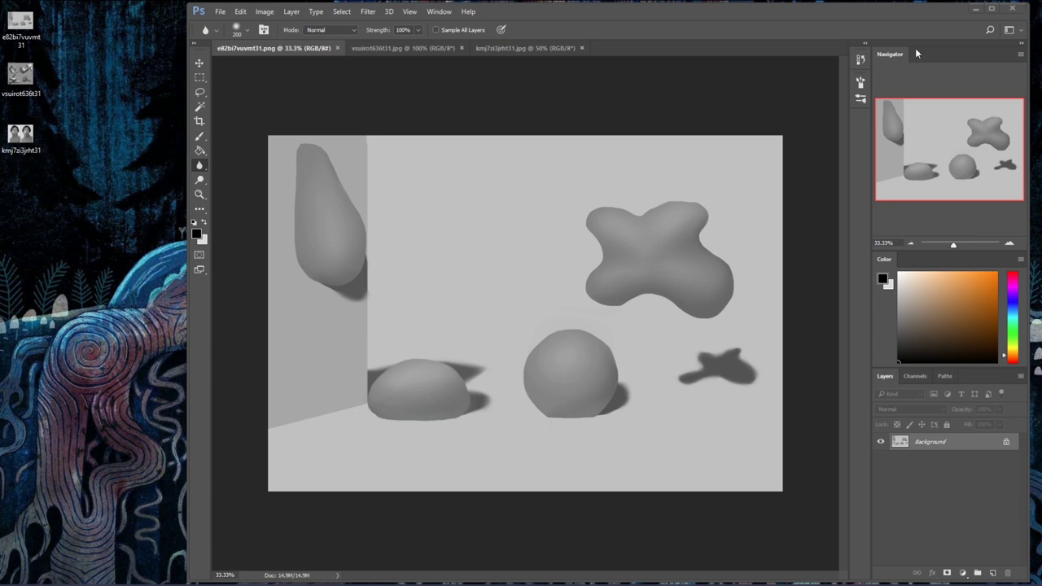
Maximize the Photoshop window so the blob study fills the screen
left_click(991, 8)
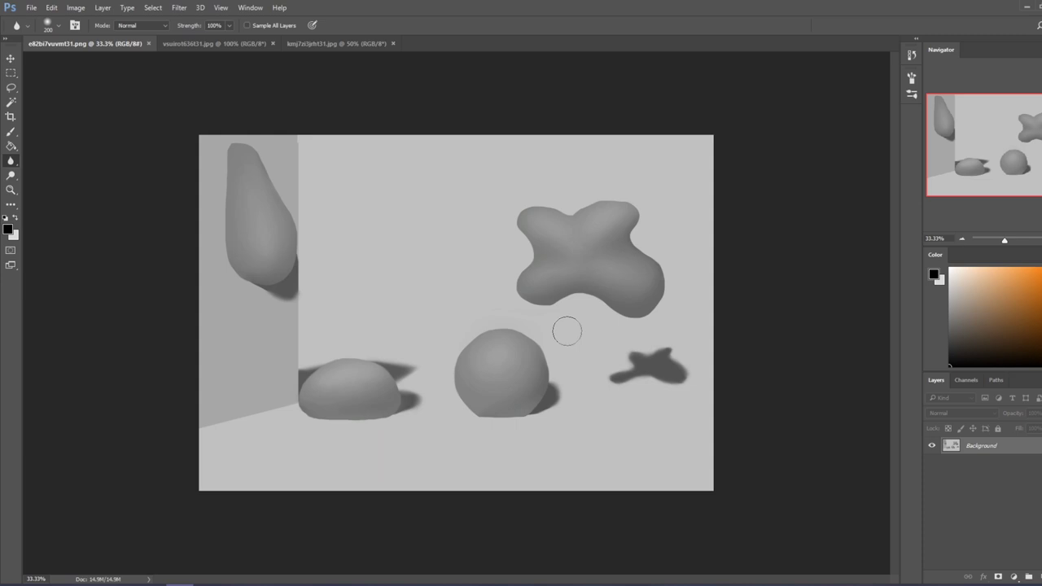
left_click(212, 46)
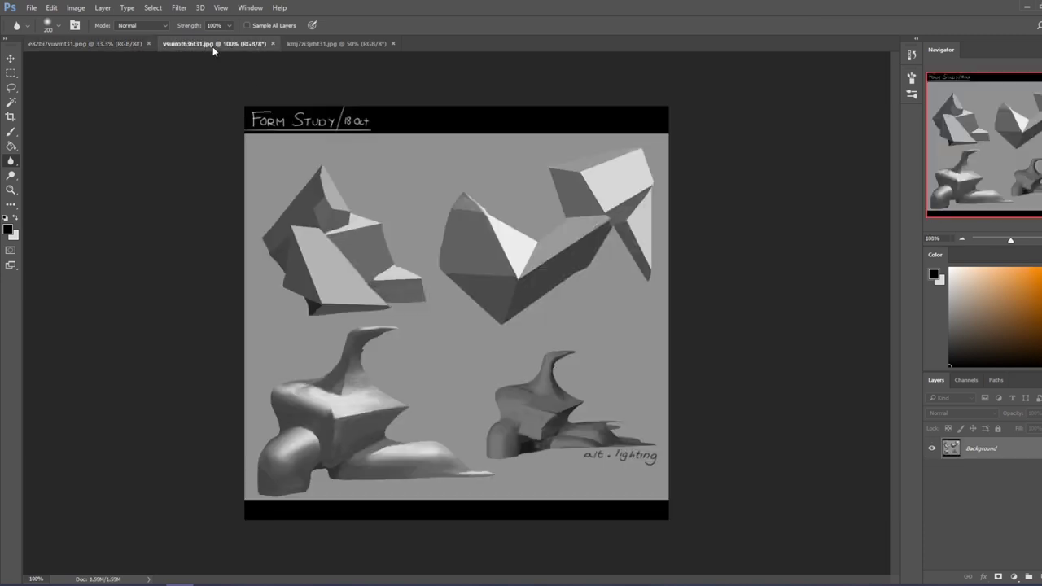
left_click(330, 48)
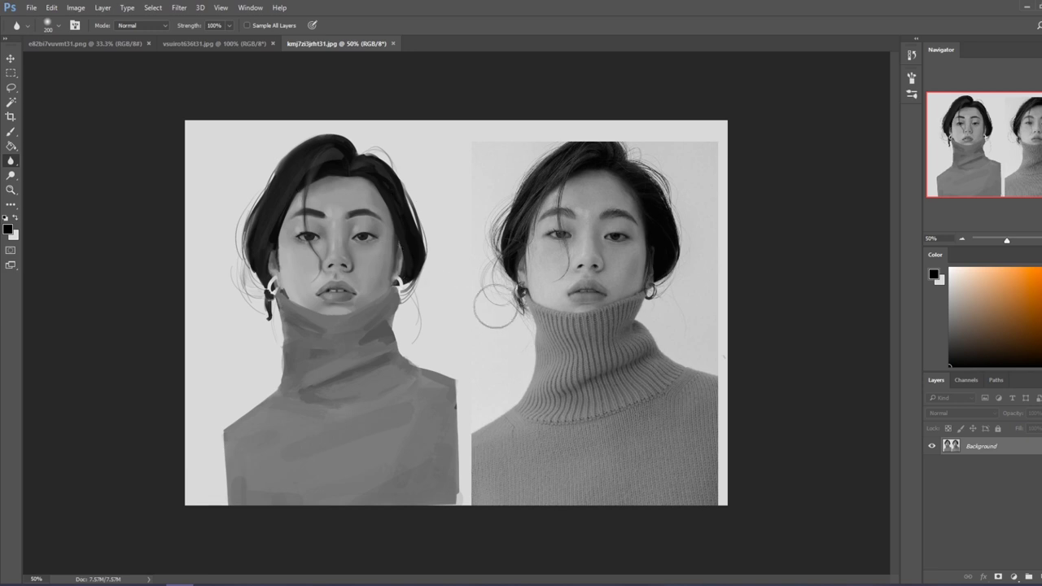
left_click(220, 44)
left_click(130, 43)
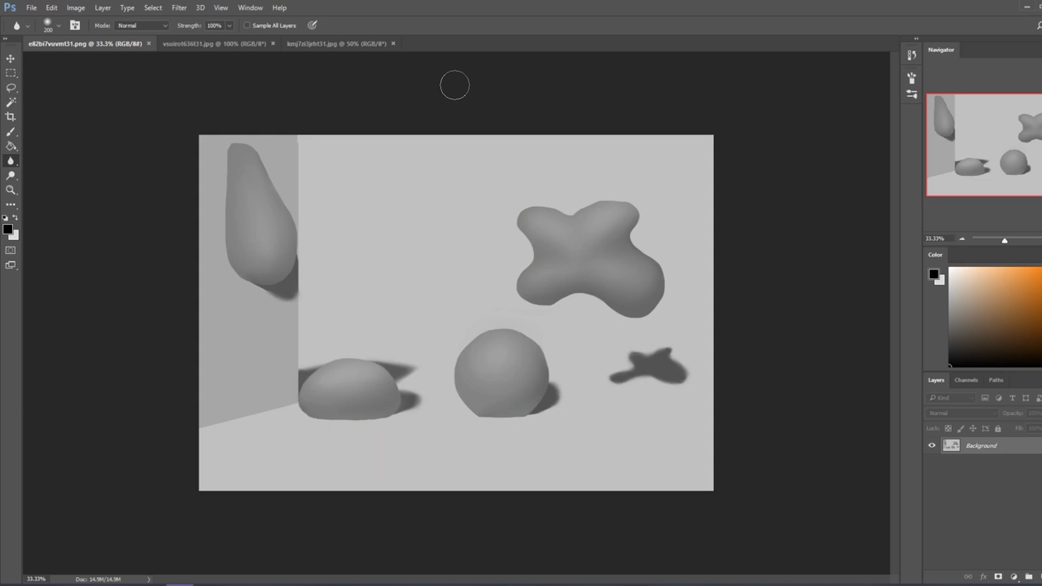
Set the colour to red, add a new empty layer and pick the 30 px brush
left_click(1041, 273)
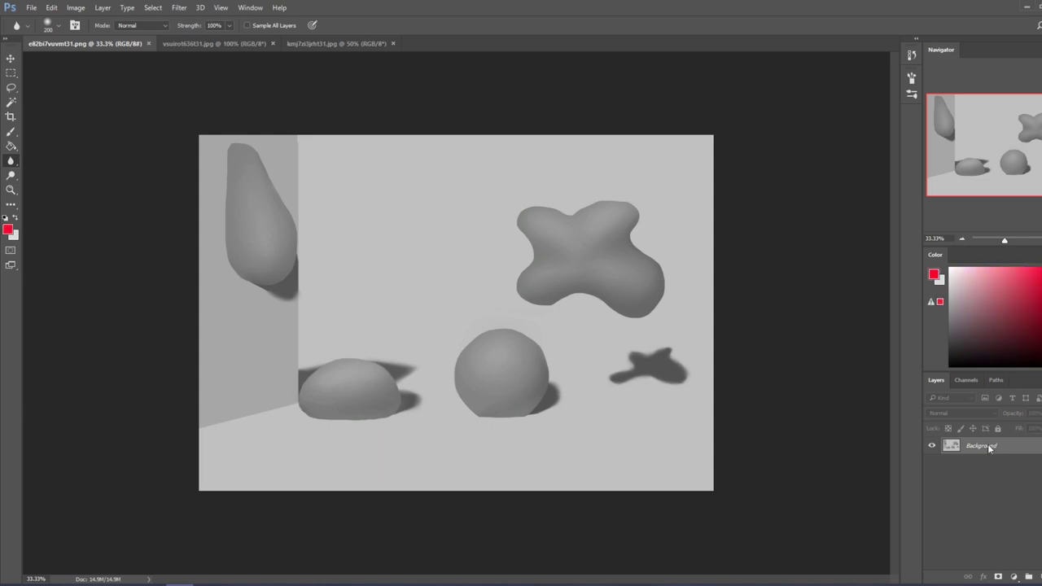
key("ctrl+shift+alt+n")
key("b")
right_click(475, 301)
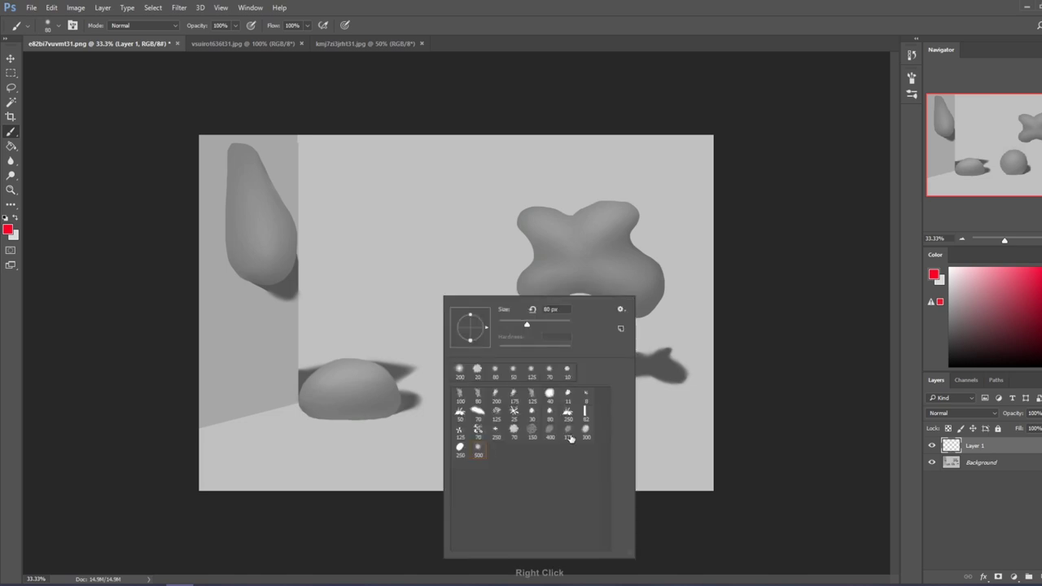
double_click(532, 411)
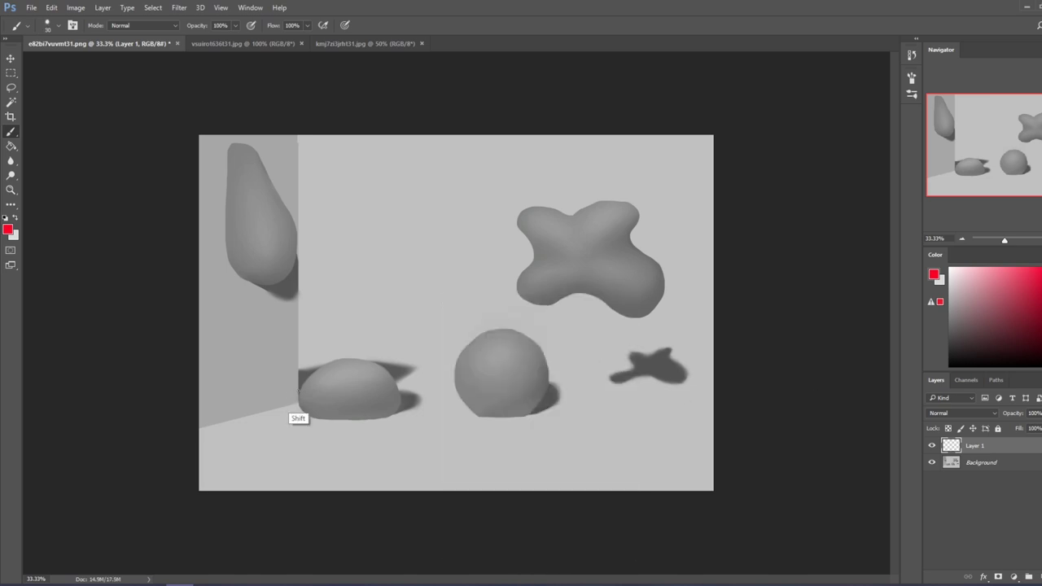
Sketch red guide strokes down the pear's right edge and the dome's left side
left_click_drag(298, 392, 298, 411)
left_click_drag(296, 236, 296, 281)
key("ctrl+z")
left_click_drag(280, 192, 274, 276)
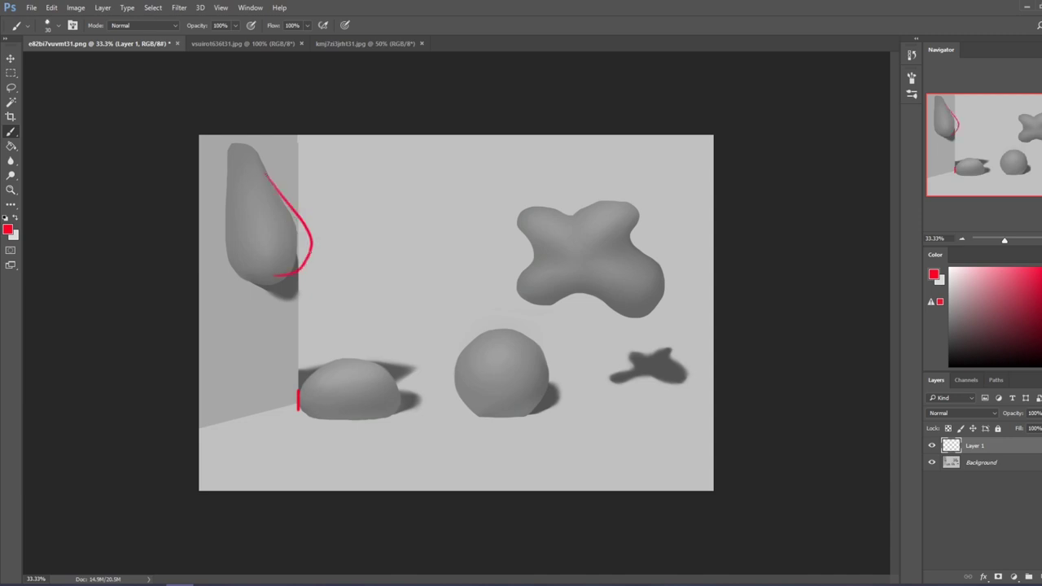
mouse_move(323, 368)
left_mouse_down()
mouse_move(296, 389)
mouse_move(319, 417)
left_mouse_up()
left_click_drag(303, 215, 356, 248)
left_click_drag(334, 199, 325, 266)
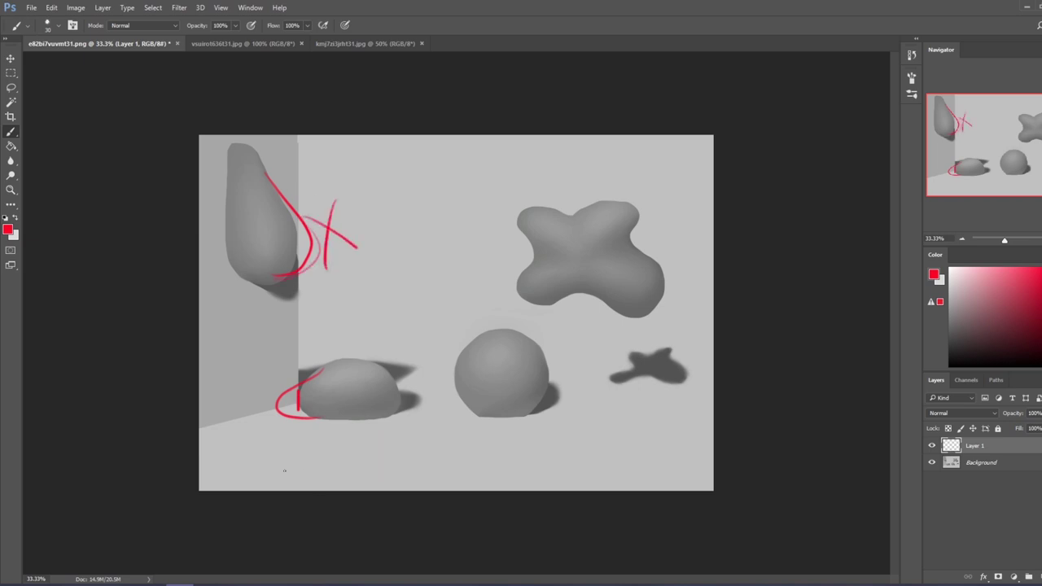
mouse_move(280, 195)
left_mouse_down()
mouse_move(295, 257)
mouse_move(259, 330)
left_mouse_up()
mouse_move(304, 171)
left_mouse_down()
mouse_move(294, 252)
mouse_move(329, 324)
left_mouse_up()
Add red zigzag strokes around the dome and pear, then undo the latest strokes
mouse_move(283, 370)
left_mouse_down()
mouse_move(298, 409)
mouse_move(278, 429)
mouse_move(346, 436)
left_mouse_up()
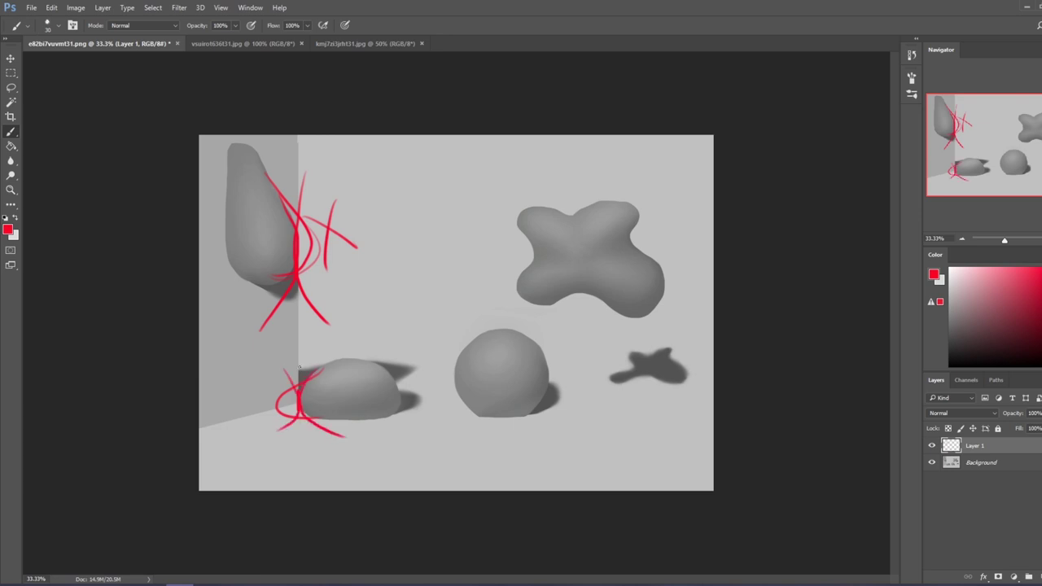
left_click_drag(302, 421, 344, 449)
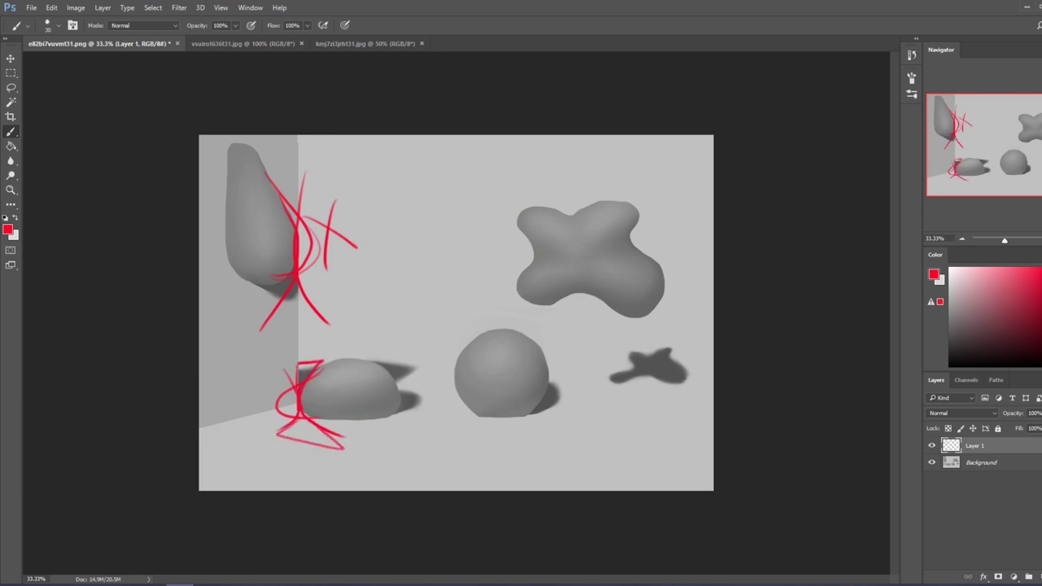
mouse_move(302, 376)
left_mouse_down()
mouse_move(333, 346)
mouse_move(313, 383)
left_mouse_up()
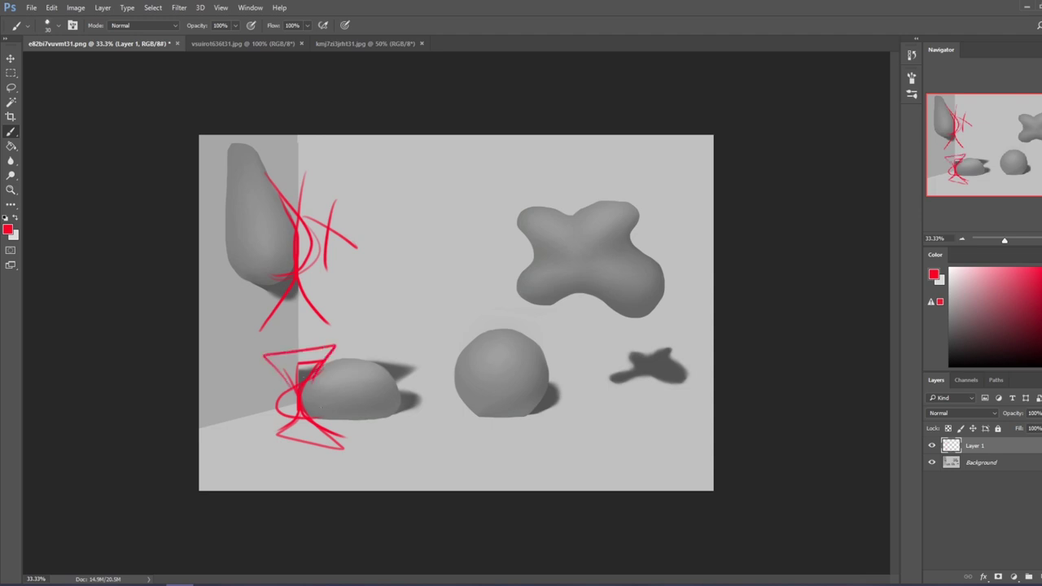
left_click_drag(291, 424, 355, 450)
mouse_move(293, 223)
left_mouse_down()
mouse_move(268, 182)
mouse_move(308, 214)
left_mouse_up()
left_click_drag(283, 300, 307, 295)
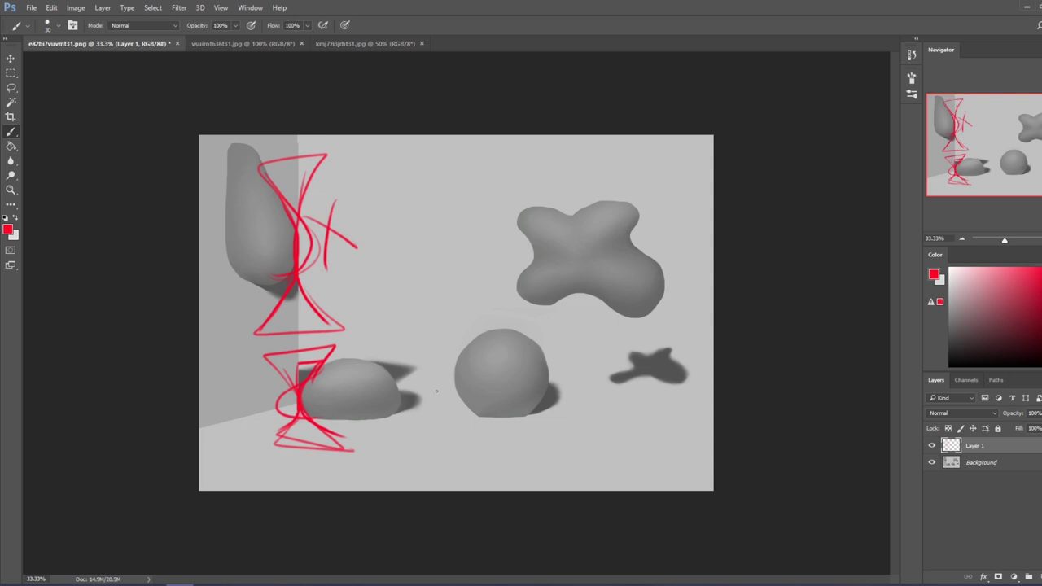
key("ctrl+alt+z")
key("ctrl+alt+z")
key("ctrl+alt+z")
key("ctrl+alt+z")
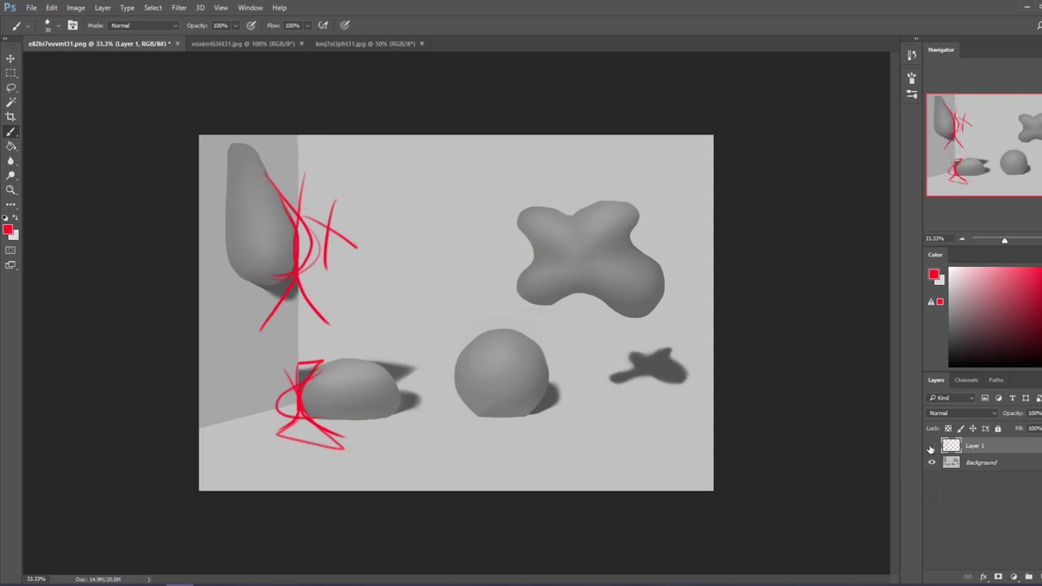
Delete the red sketch layer and try a lasso selection around the pear
left_click(932, 446)
left_click(932, 446)
left_click_drag(952, 446, 1029, 577)
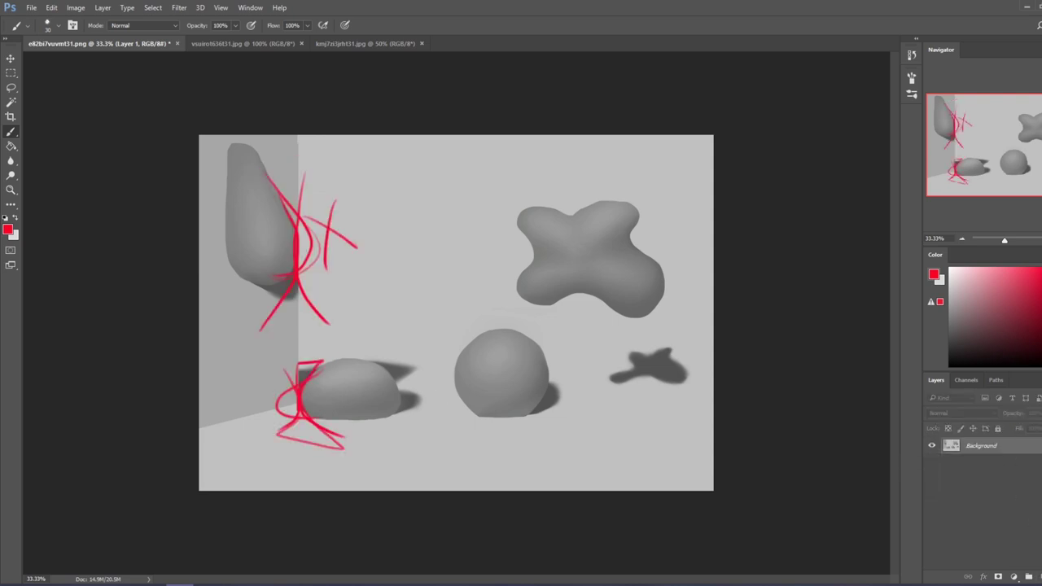
key("l")
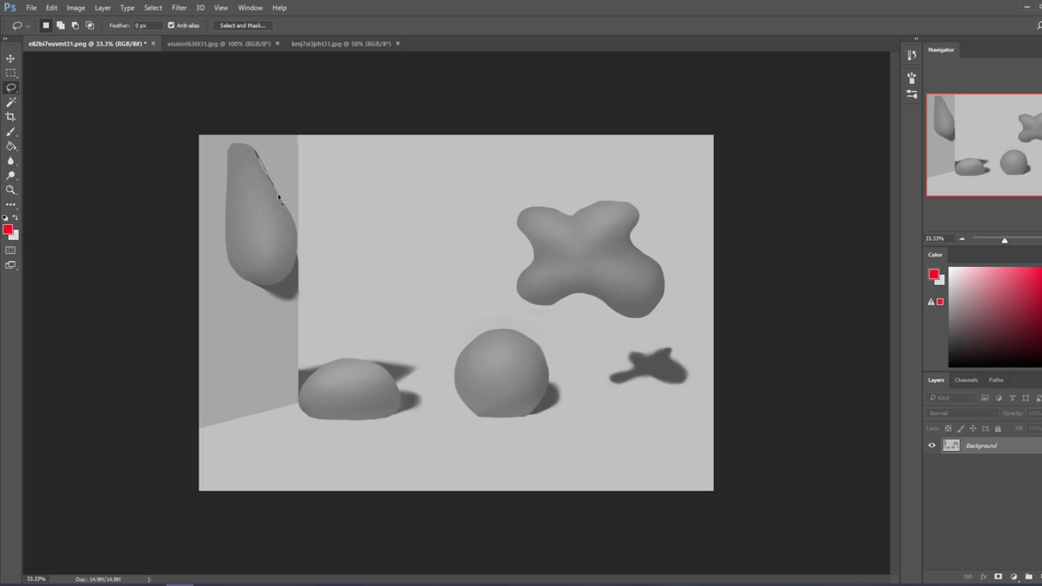
mouse_move(279, 198)
left_mouse_down()
mouse_move(285, 282)
mouse_move(228, 209)
mouse_move(283, 220)
mouse_move(283, 277)
mouse_move(240, 241)
mouse_move(249, 173)
mouse_move(296, 234)
mouse_move(283, 277)
mouse_move(254, 213)
left_mouse_up()
left_click(338, 180)
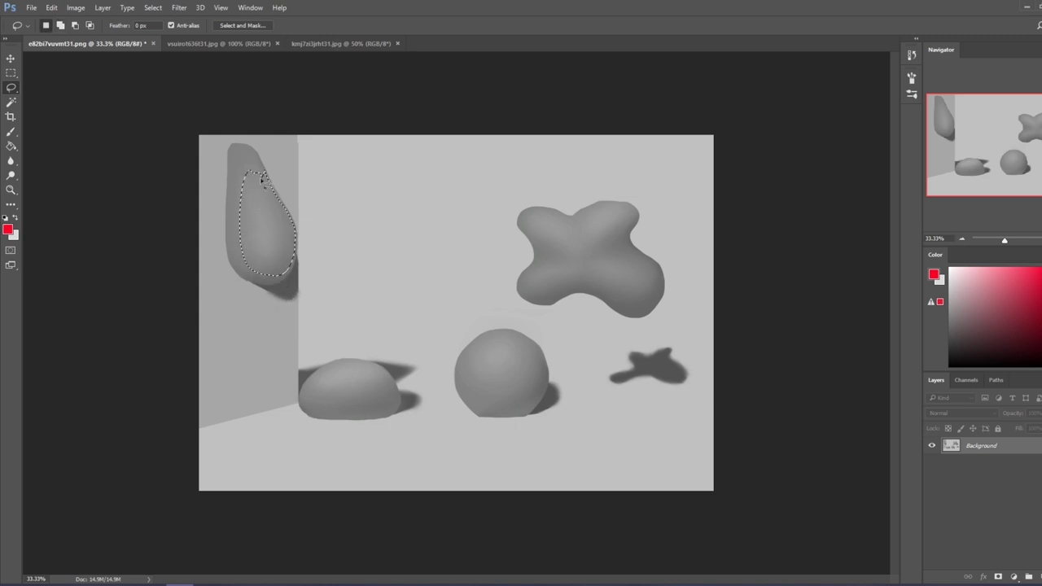
Select a rectangular strip down the pear's right edge, trimming the pear out
left_click_drag(10, 91, 41, 99)
left_click(11, 72)
left_click(285, 131)
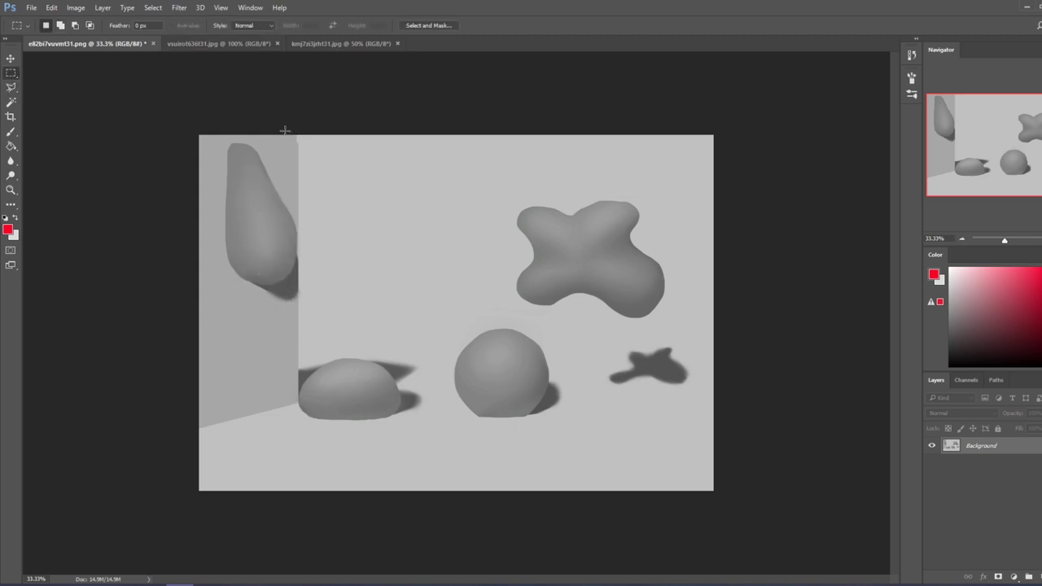
left_click_drag(285, 130, 298, 413)
left_click(11, 87)
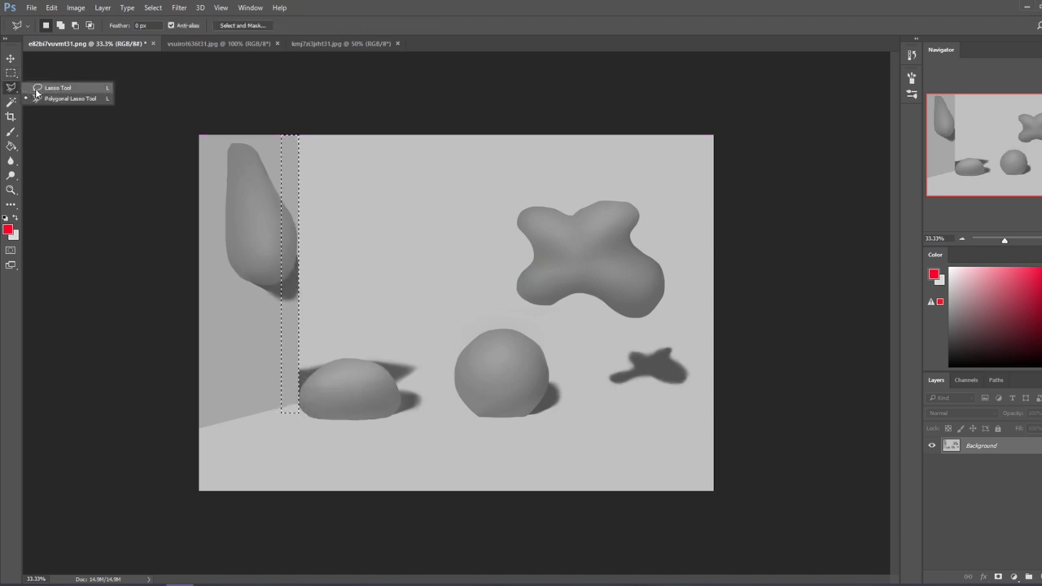
left_click(49, 87)
mouse_move(275, 191)
left_mouse_down()
mouse_move(292, 264)
mouse_move(265, 280)
mouse_move(276, 194)
mouse_move(297, 246)
mouse_move(282, 286)
mouse_move(245, 248)
left_mouse_up()
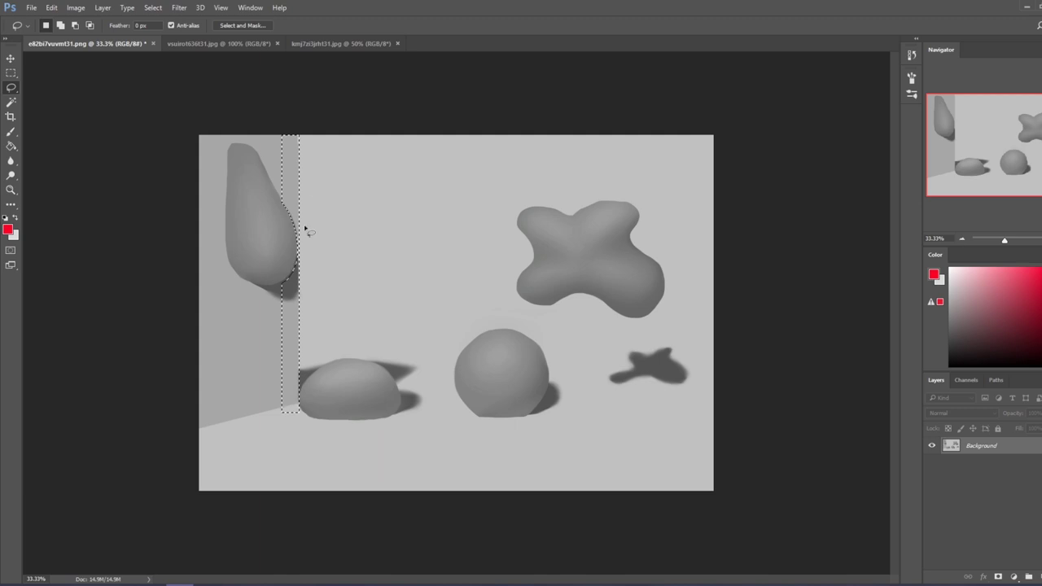
Add the pear's lower-right edge and the shadow on the dome's top to the selection
key("shift")
mouse_move(300, 265)
left_mouse_down()
mouse_move(281, 287)
mouse_move(291, 213)
left_mouse_up()
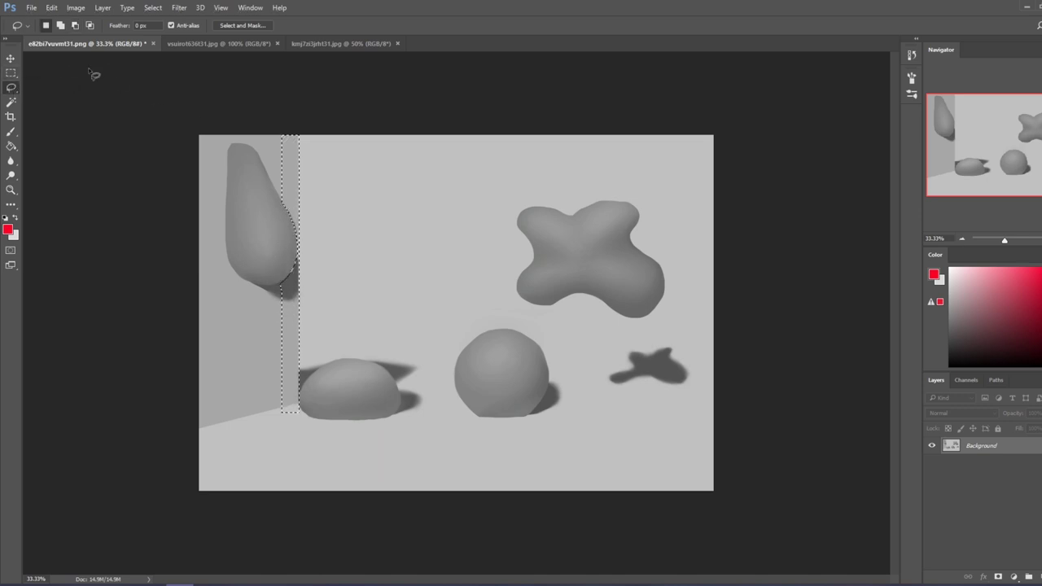
left_click(12, 74)
left_click_drag(268, 135, 279, 446)
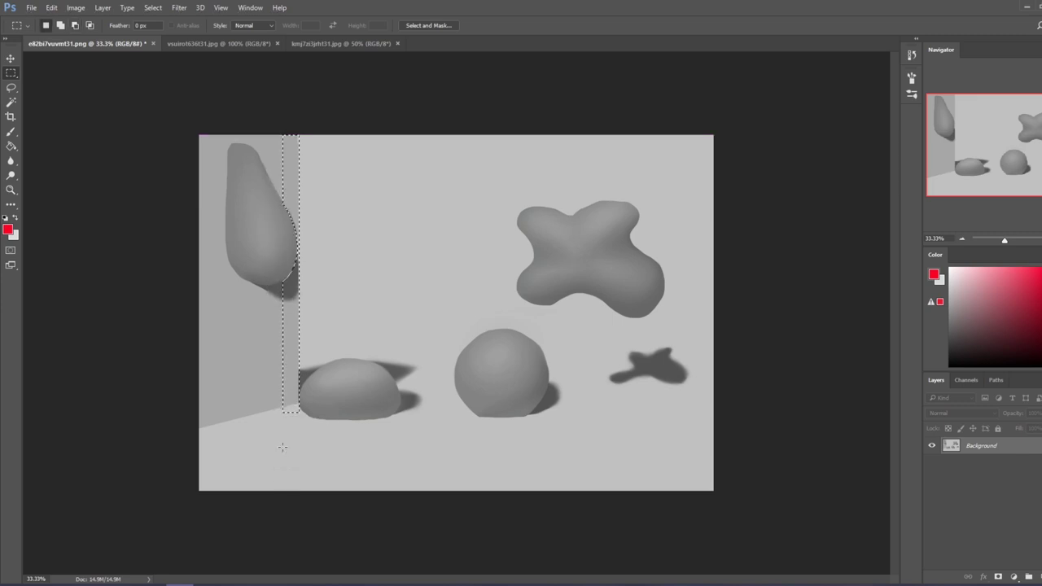
left_click(11, 87)
mouse_move(299, 381)
left_mouse_down()
mouse_move(342, 364)
mouse_move(381, 365)
mouse_move(401, 383)
mouse_move(429, 374)
mouse_move(301, 346)
left_mouse_up()
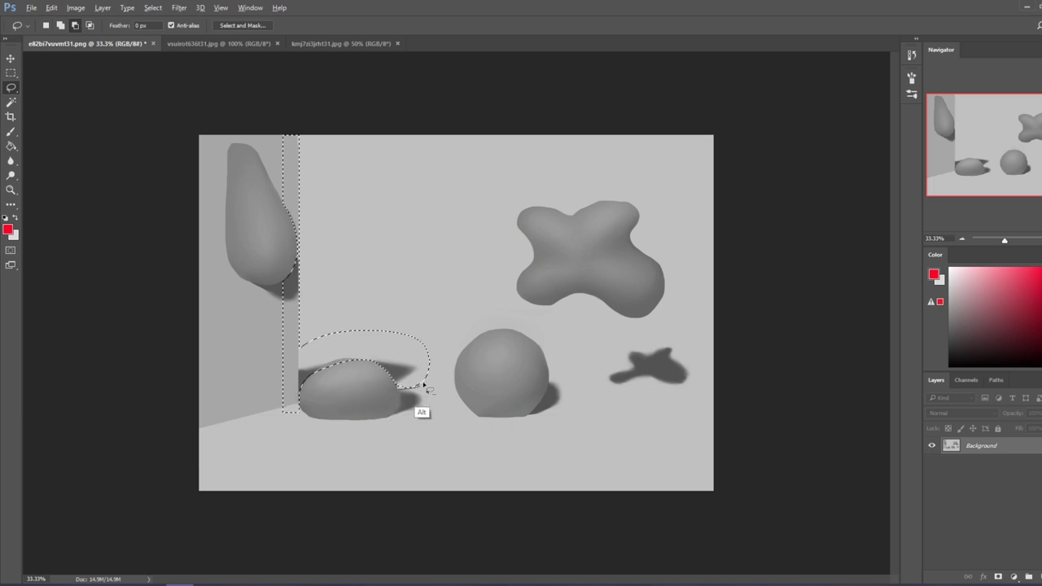
mouse_move(422, 370)
left_mouse_down()
mouse_move(394, 379)
mouse_move(398, 391)
mouse_move(413, 367)
left_mouse_up()
Fill the selection with sampled background grey on a new layer, deselect, and merge down
key("g")
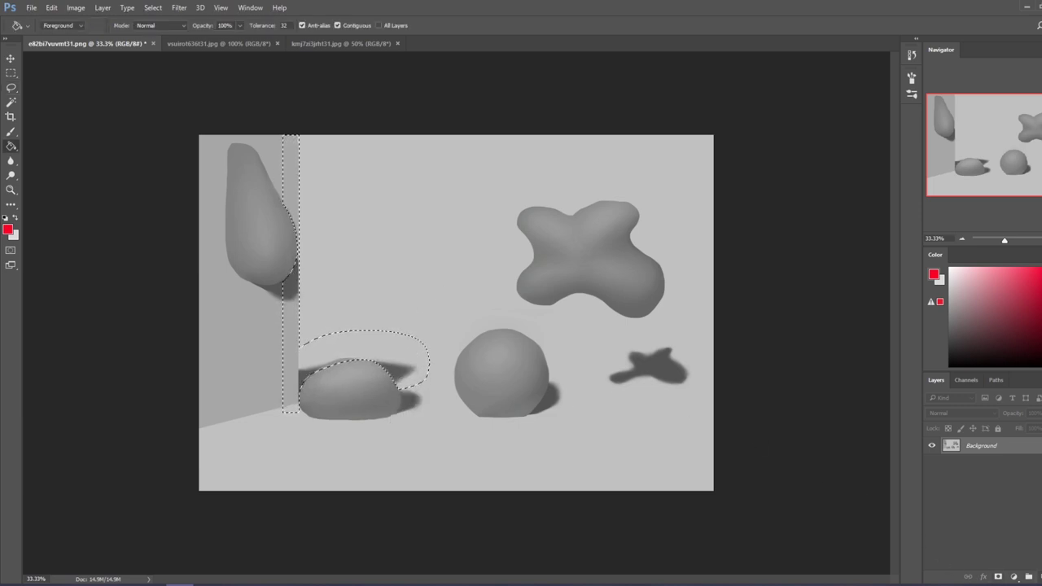
left_click(1040, 576)
left_click(360, 337, "alt")
left_click(407, 381)
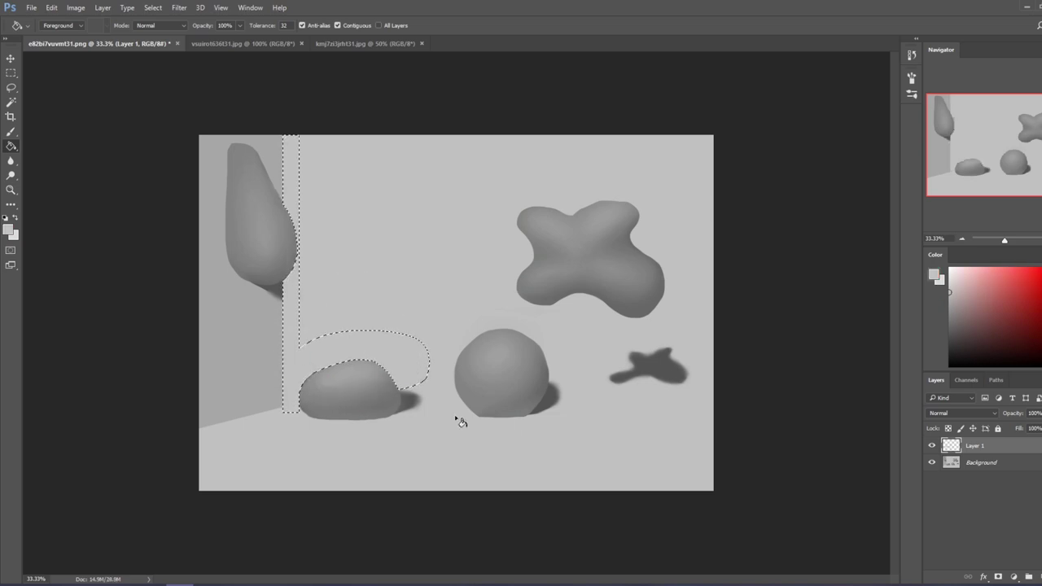
key("m")
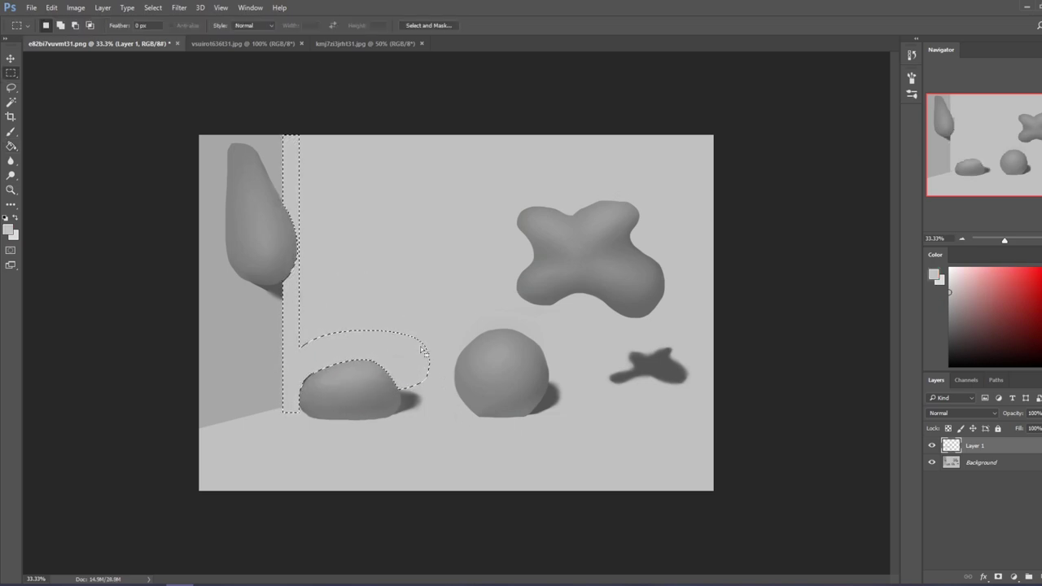
right_click(431, 344)
left_click(456, 354)
key("b")
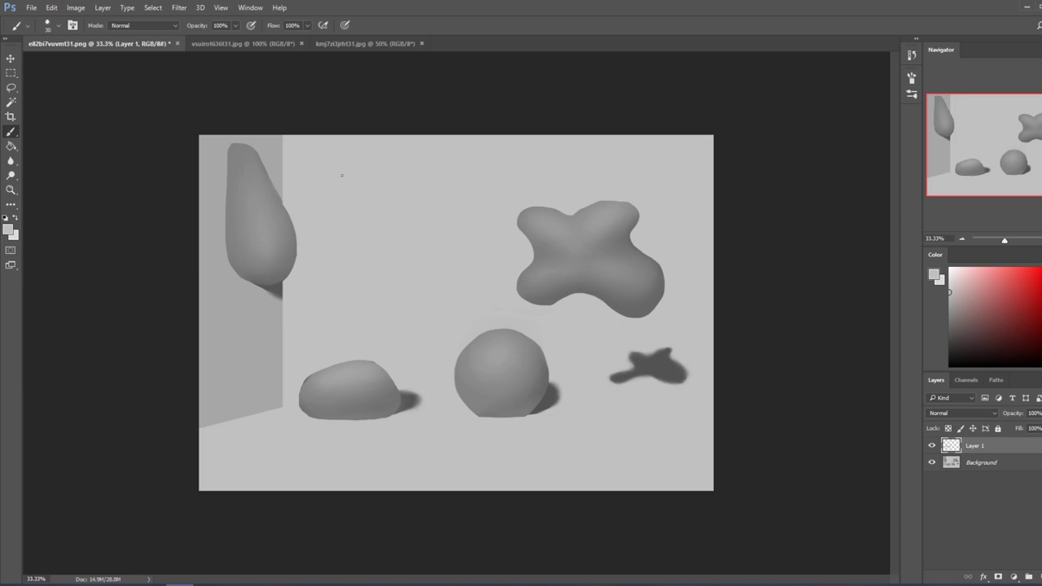
right_click(990, 448)
left_click(915, 414)
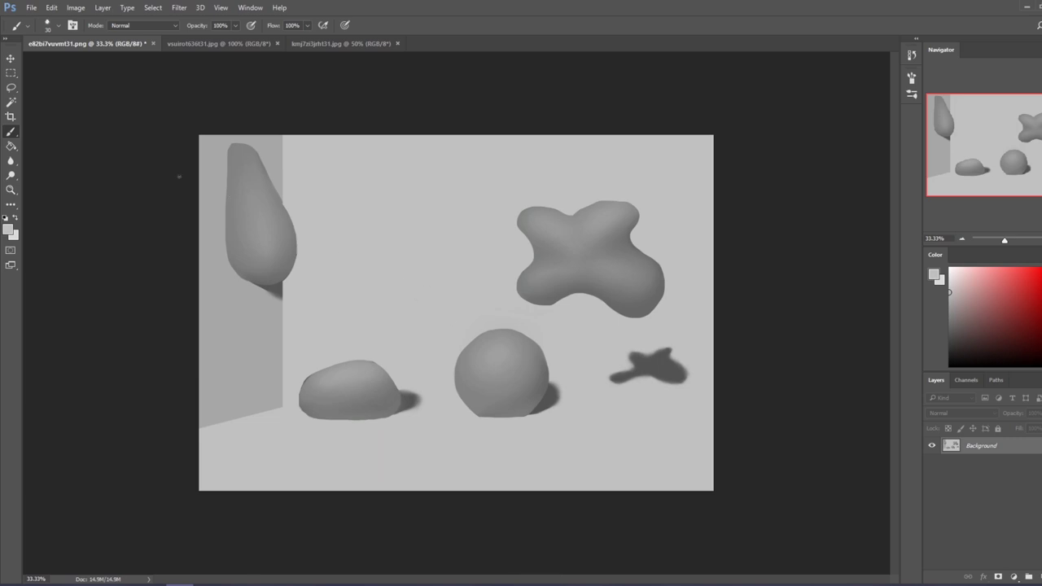
Select the back wall down to the floor line, subtracting the sphere and cross
key("m")
left_click_drag(283, 132, 754, 340)
left_click(11, 102)
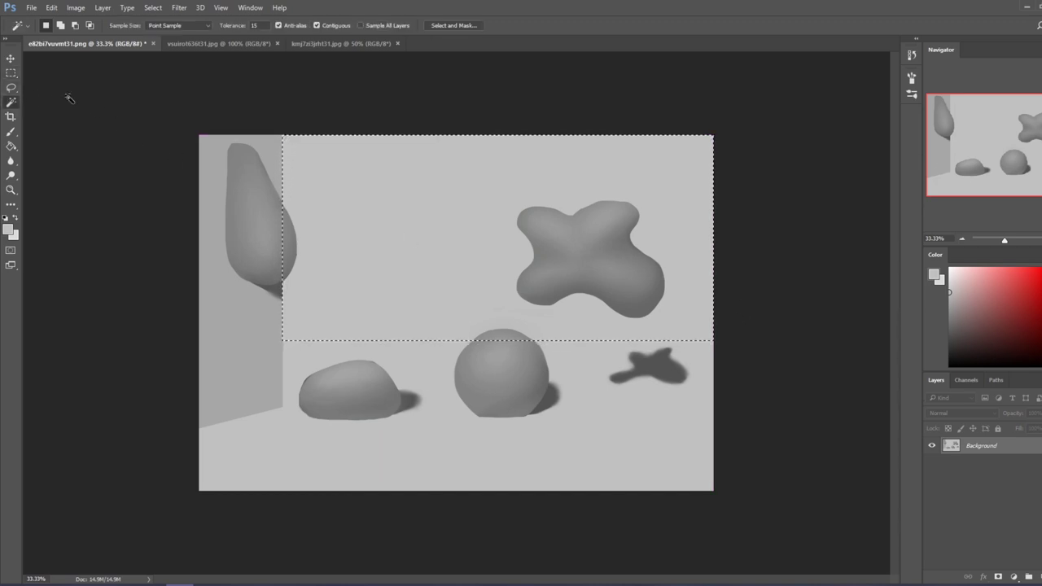
key("alt")
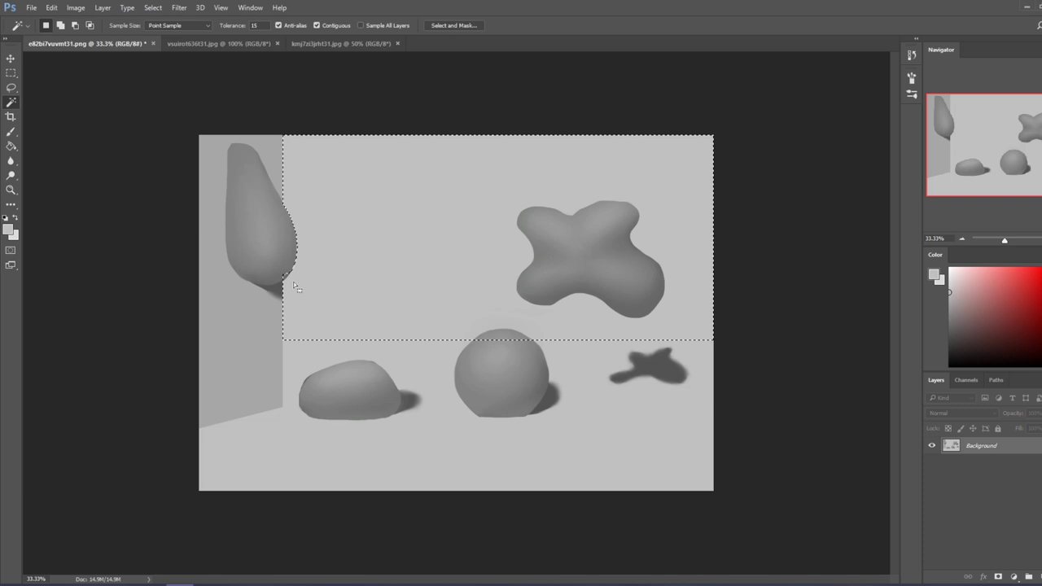
left_click(293, 286, "alt")
key("ctrl+z")
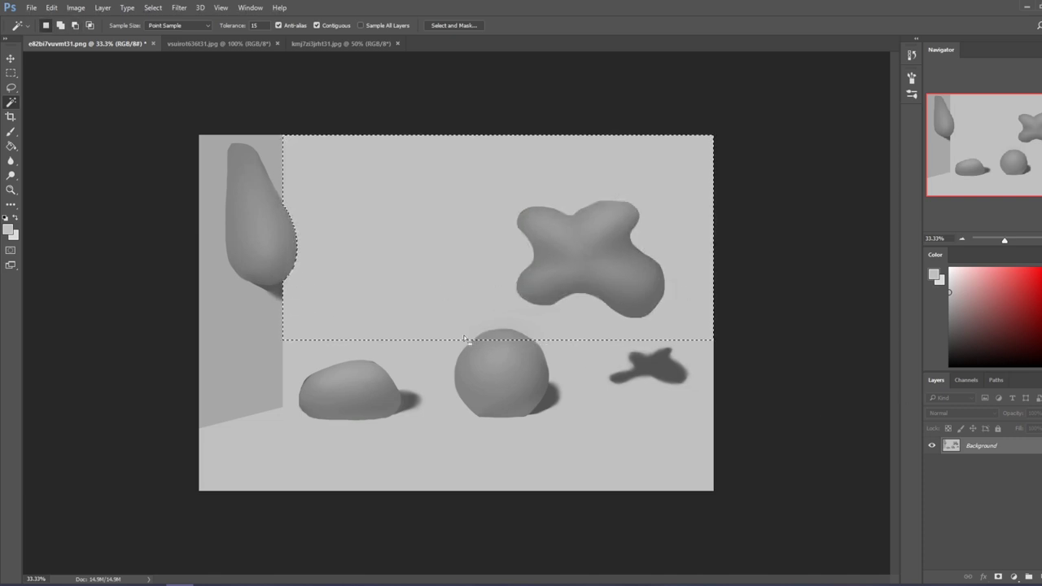
left_click(512, 345, "alt")
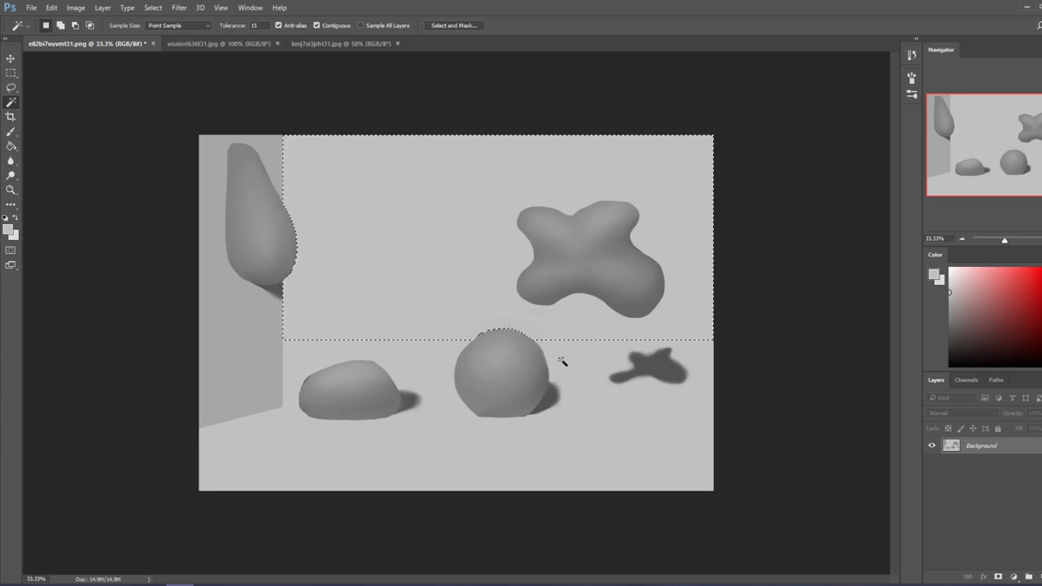
left_click(613, 291, "alt")
key("ctrl+alt+z")
Raise the selected wall's lightness by +29 with Hue/Saturation, then deselect
key("ctrl+u")
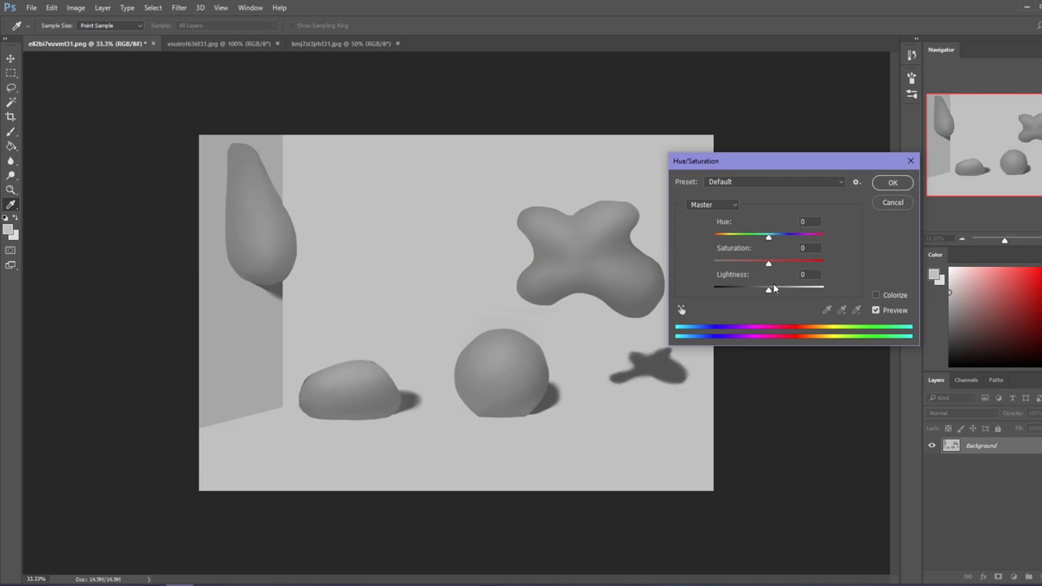
left_click_drag(768, 291, 779, 293)
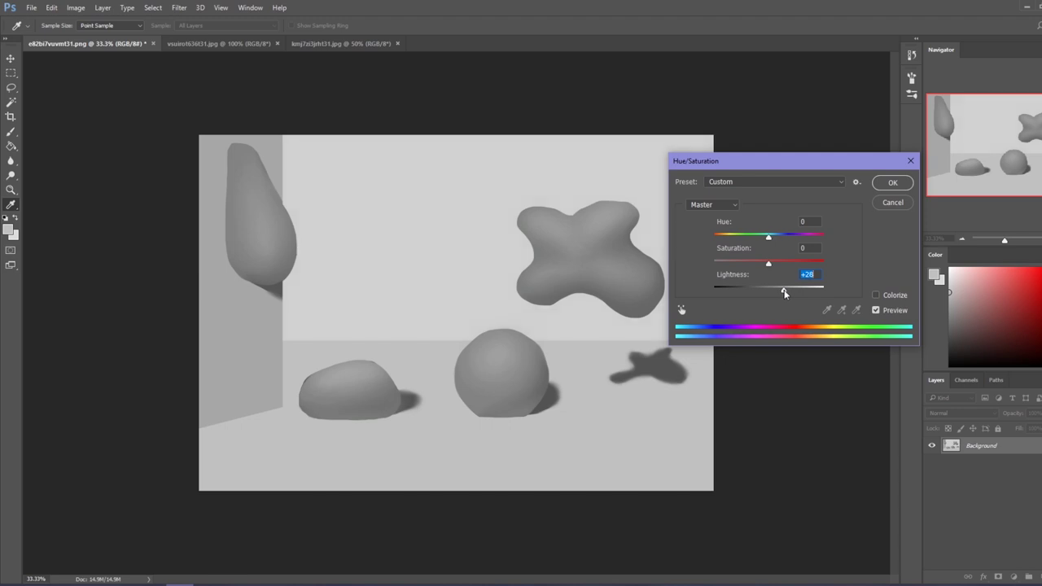
left_click(902, 184)
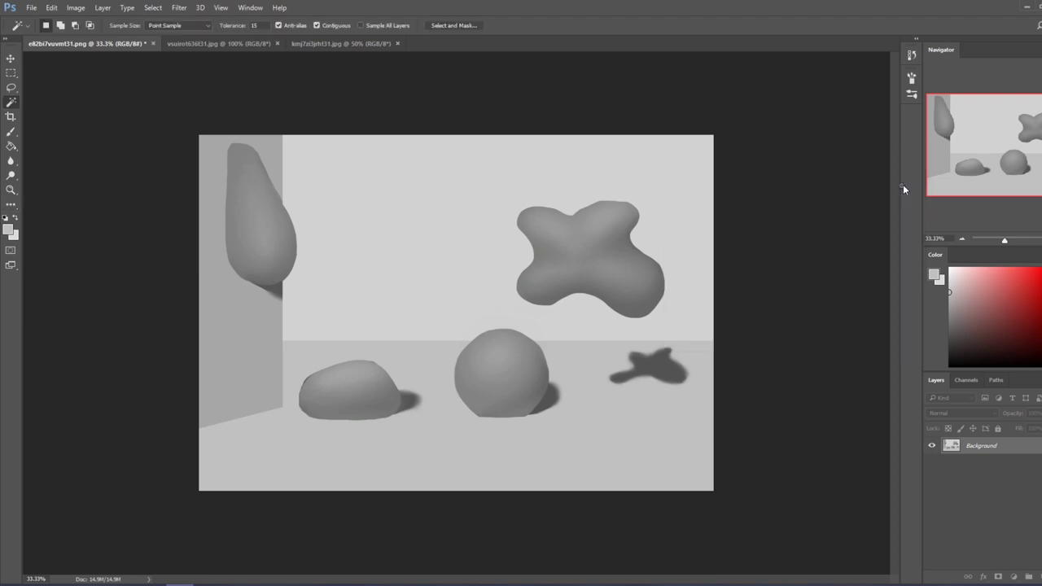
key("m")
right_click(565, 255)
left_click(594, 264)
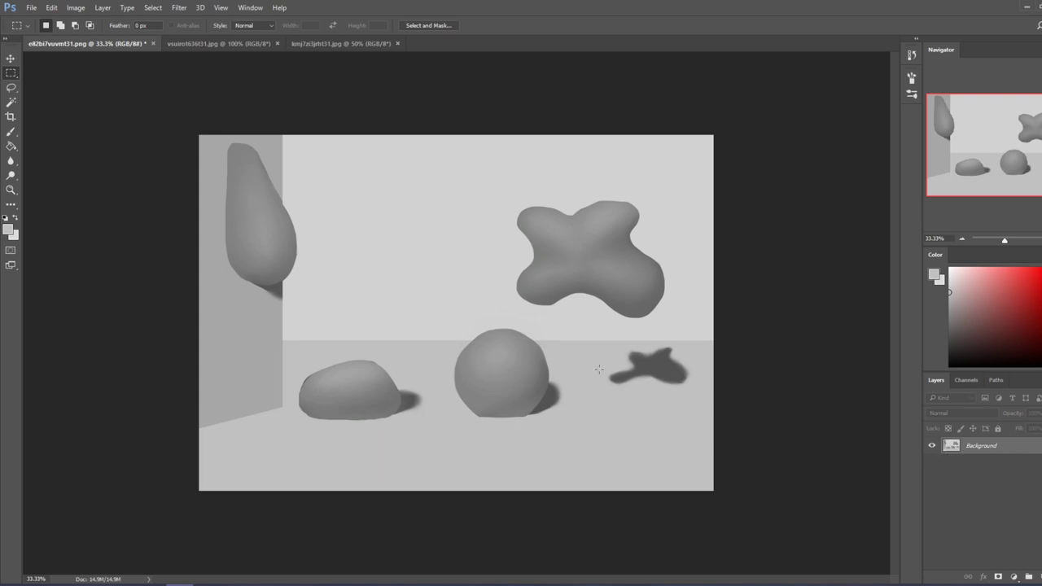
Lasso the cross's cast shadow onto Layer 1, flatten it, and shift it up-left onto the floor
left_click(10, 102)
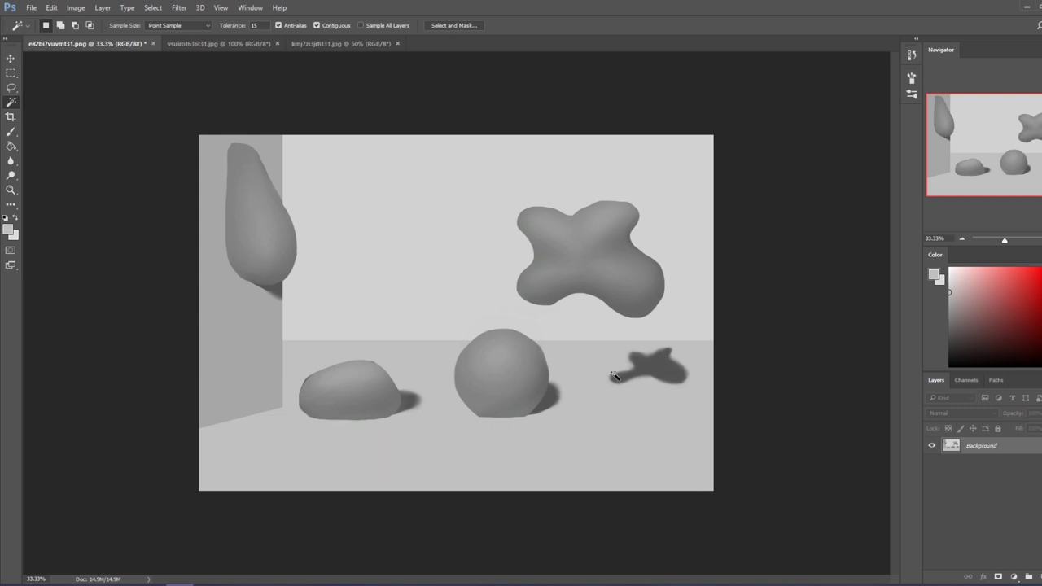
key("l")
mouse_move(690, 351)
left_mouse_down()
mouse_move(708, 366)
mouse_move(694, 352)
left_mouse_up()
key("ctrl+j")
key("ctrl+t")
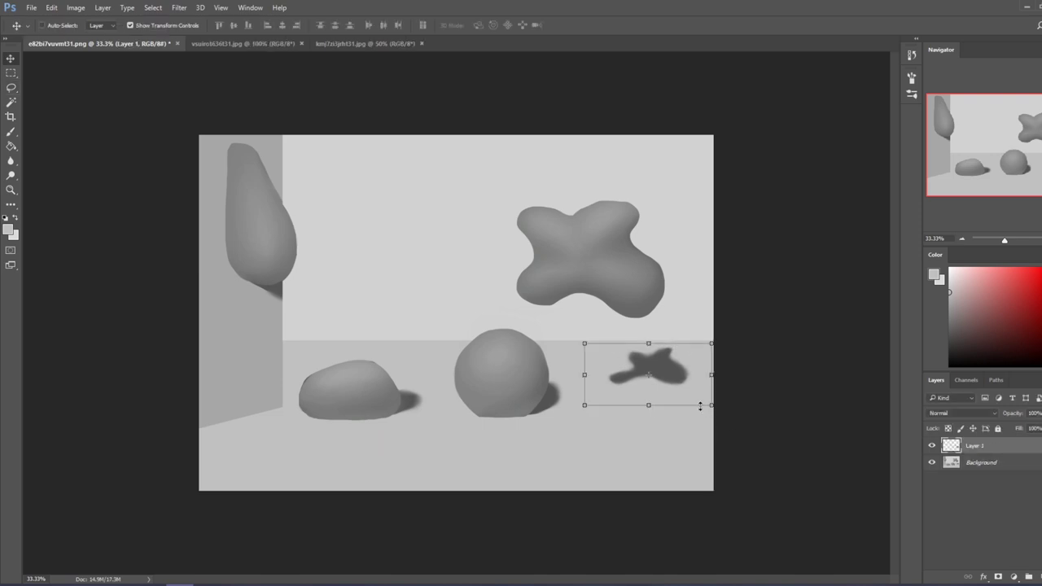
left_click_drag(647, 405, 758, 350)
mouse_move(689, 384)
left_mouse_down()
mouse_move(675, 377)
mouse_move(694, 371)
left_mouse_up()
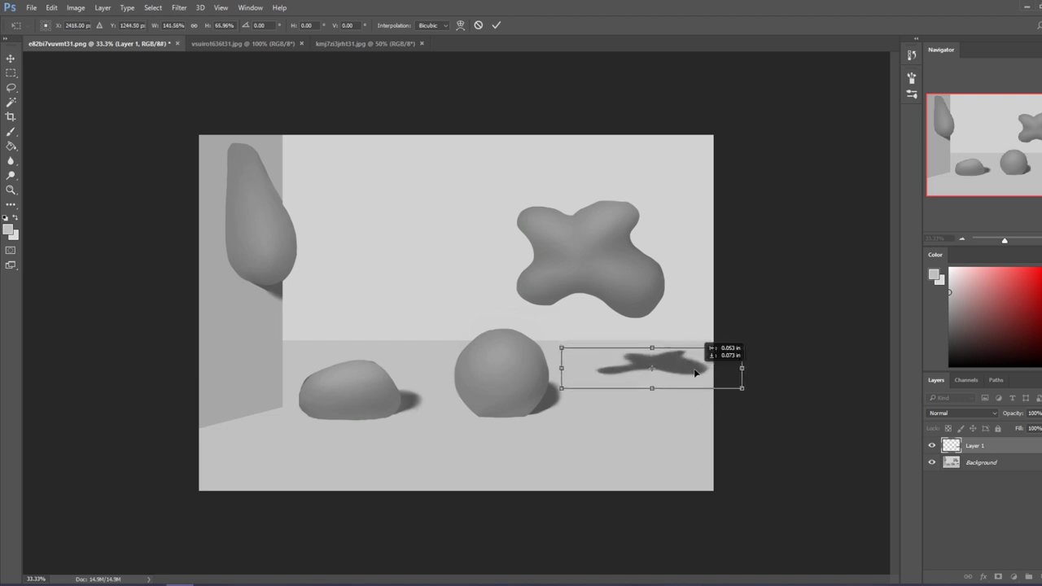
key("Return")
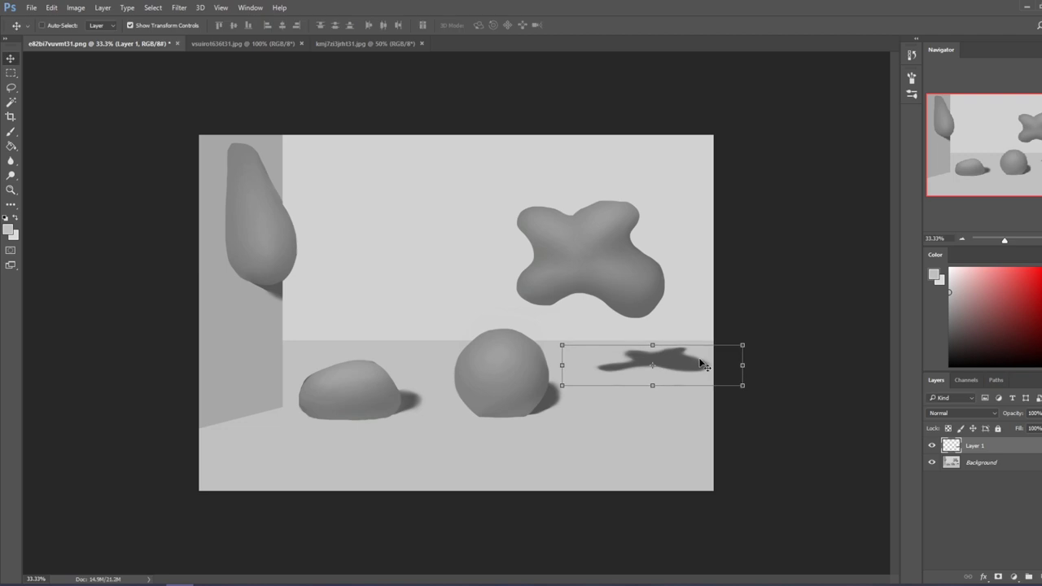
key("b")
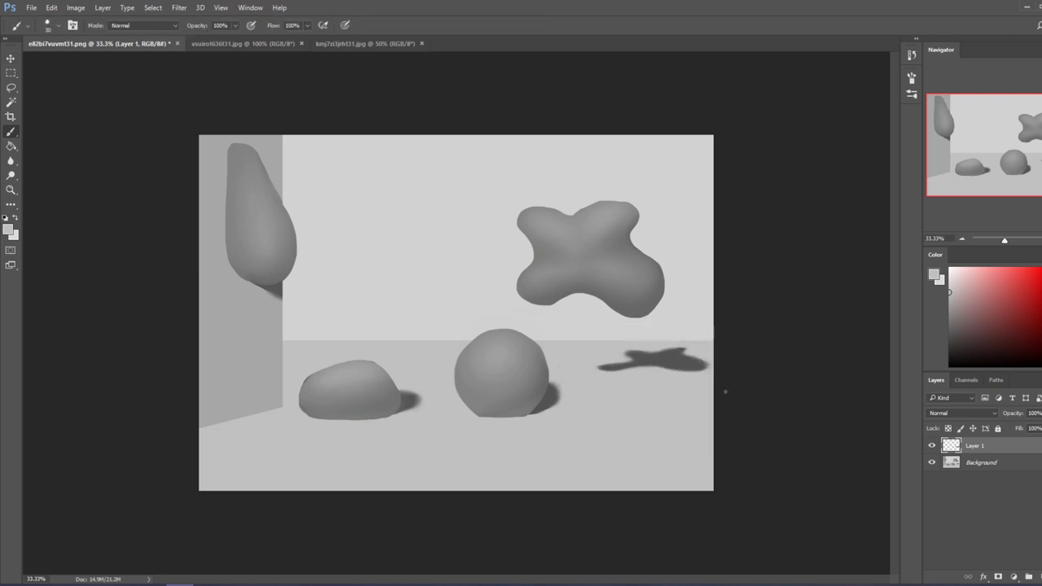
Merge the shadow layer down into the Background
key("m")
right_click(959, 448)
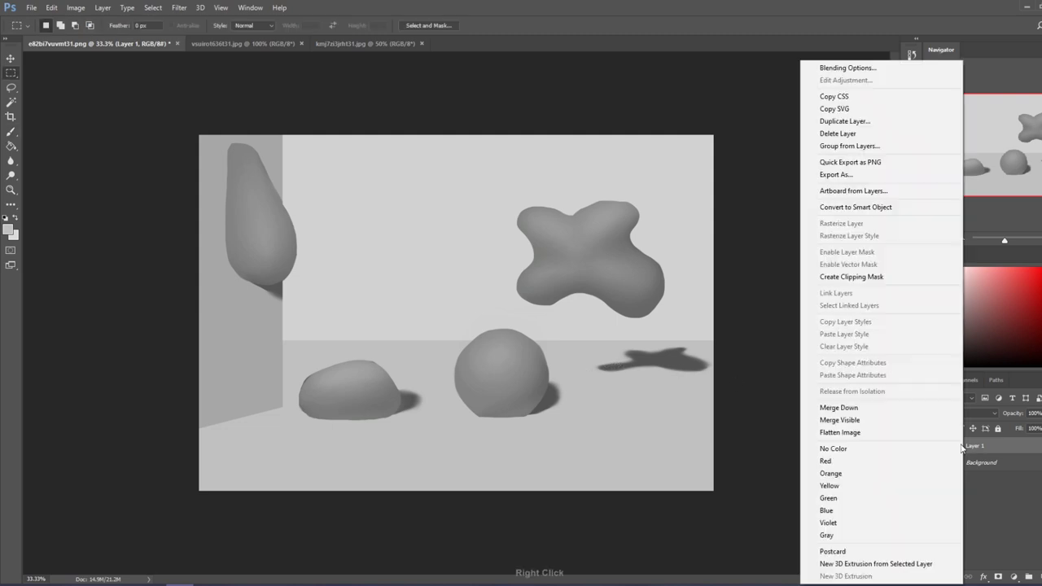
left_click(909, 409)
With a soft round brush at 46% opacity, lighten and even out the cross's floor shadow
key("b")
right_click(650, 359)
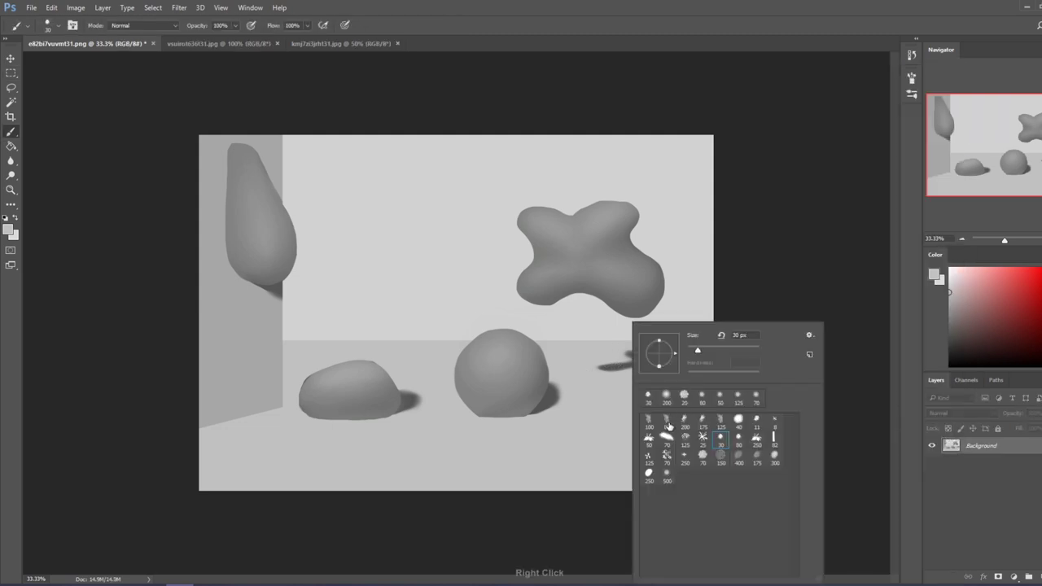
double_click(667, 422)
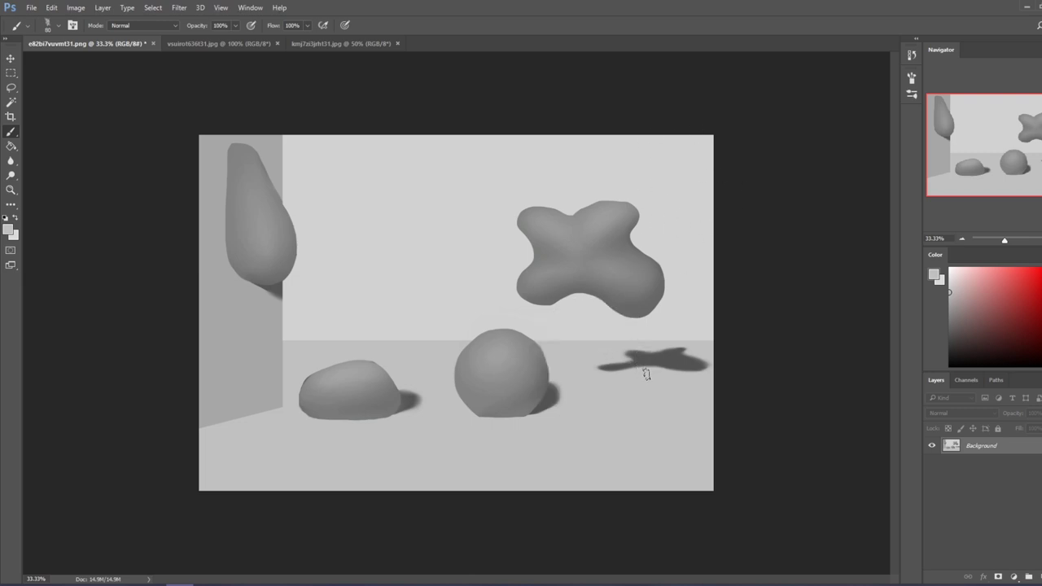
mouse_move(700, 368)
left_mouse_down()
mouse_move(585, 367)
mouse_move(705, 355)
mouse_move(617, 368)
left_mouse_up()
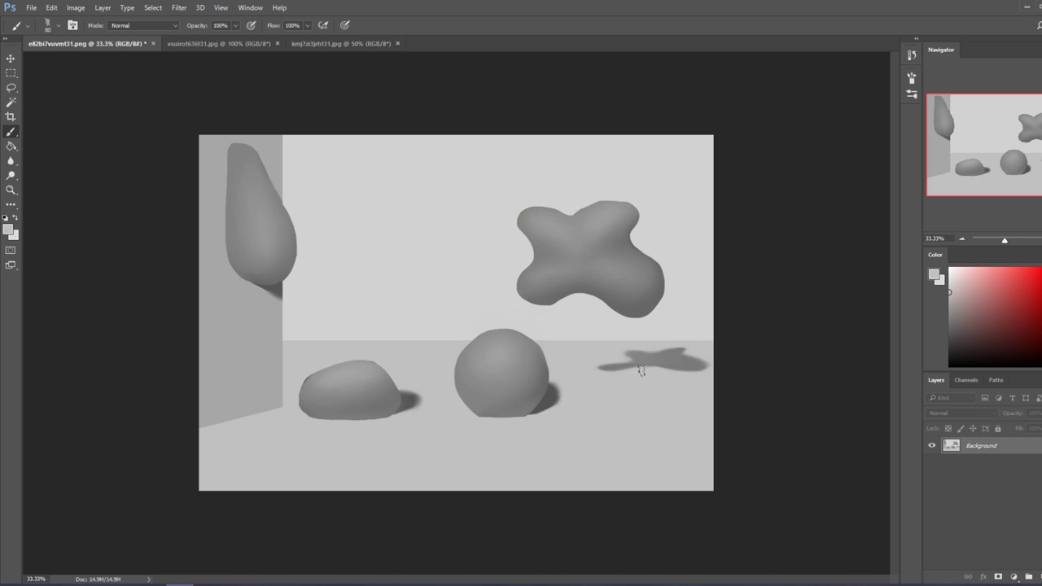
key("ctrl+z")
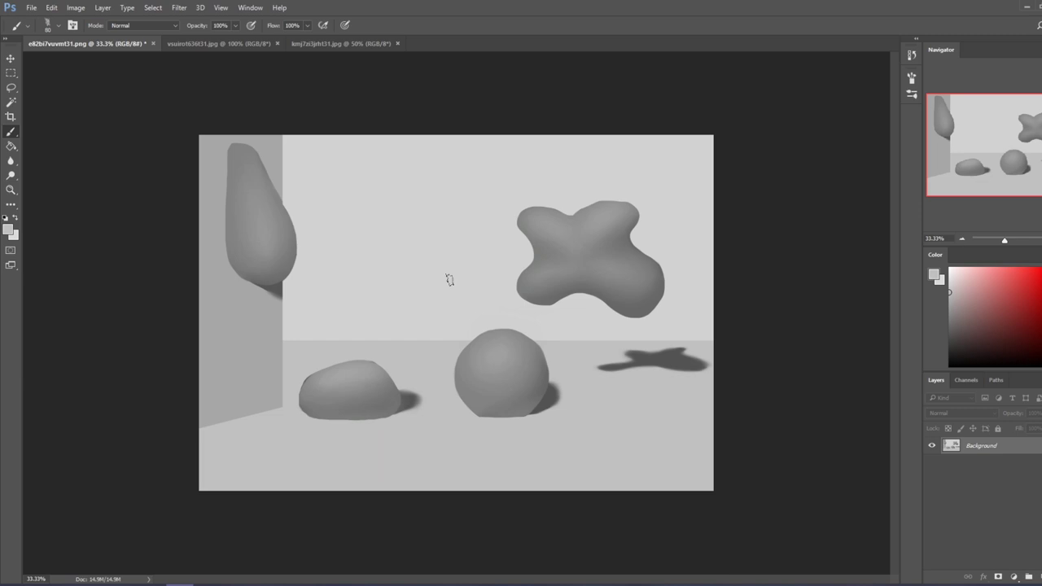
left_click(236, 26)
left_click(691, 368)
left_click_drag(690, 368, 718, 363)
left_click_drag(603, 358, 704, 364)
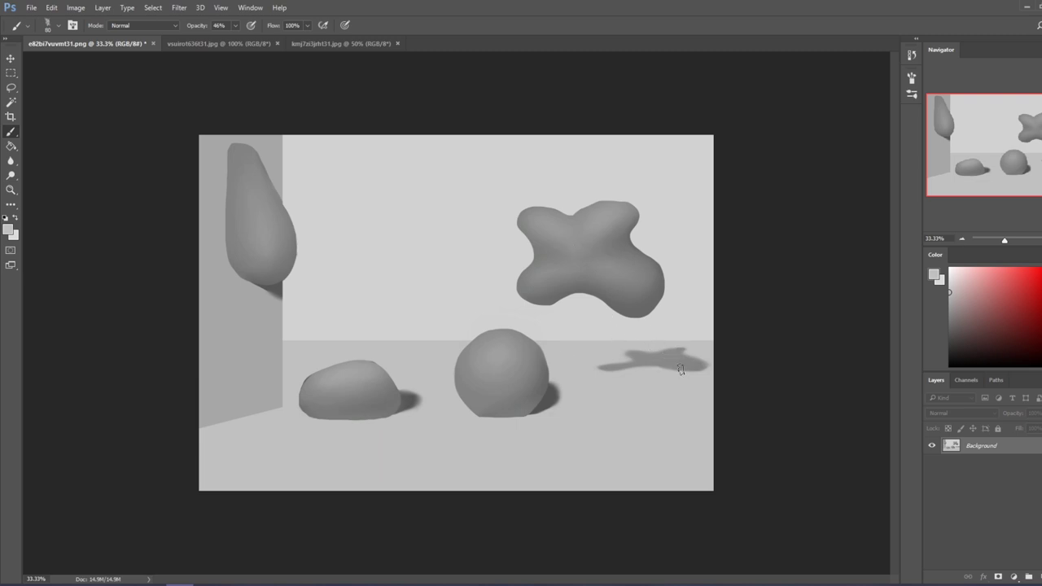
mouse_move(682, 370)
left_mouse_down()
mouse_move(727, 356)
mouse_move(599, 364)
mouse_move(706, 368)
left_mouse_up()
Rework the sphere's cast shadow, darkening it and then shrinking it back
left_click_drag(531, 420, 558, 385)
left_click_drag(558, 388, 552, 397)
key("ctrl")
key("ctrl")
key("ctrl")
key("ctrl")
key("ctrl")
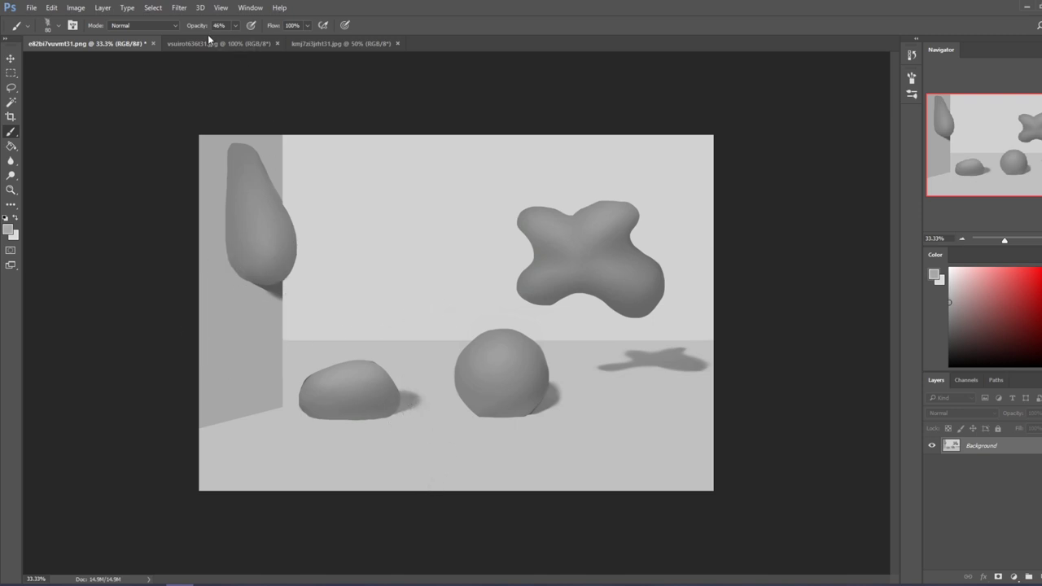
left_click(142, 25)
Set the brush to Lighten mode at about 51% opacity and lighten the pear's lower edge with a sampled grey
left_click(162, 69)
left_click_drag(224, 38, 219, 38)
left_click(254, 293)
left_click(160, 26)
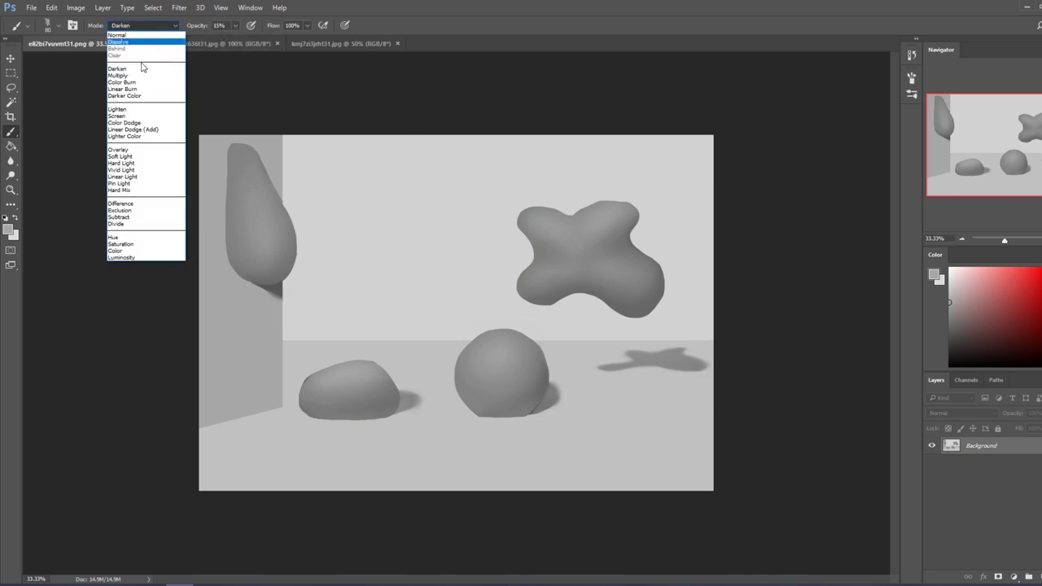
left_click(134, 107)
key("alt")
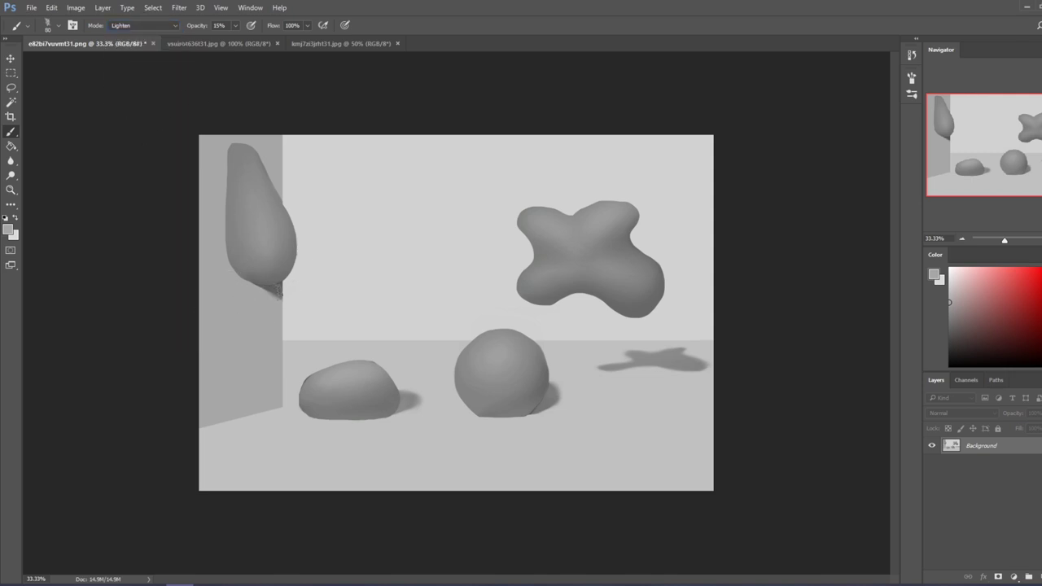
left_click(234, 26)
left_click_drag(253, 39, 254, 39)
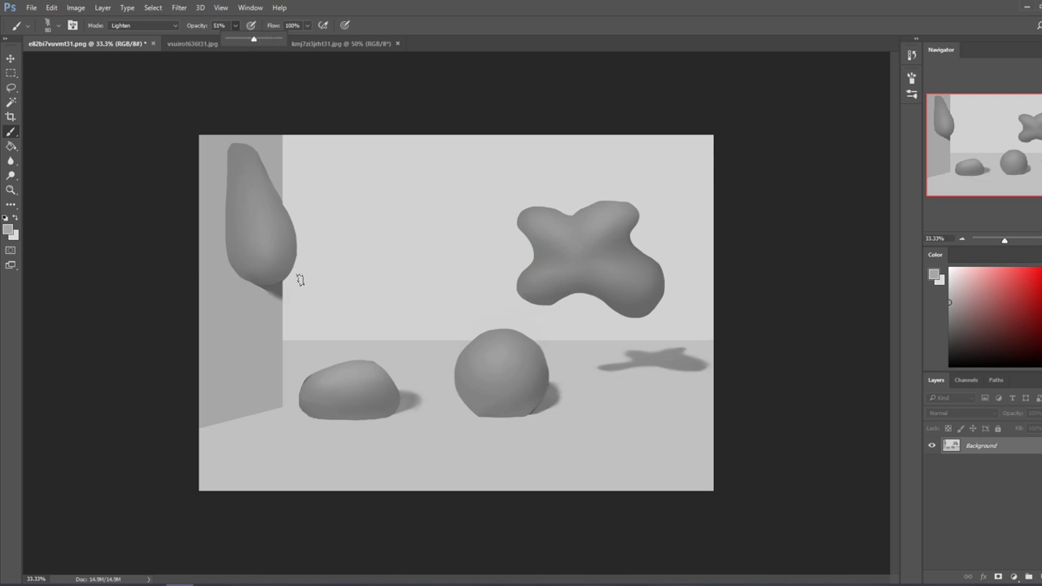
left_click(287, 293)
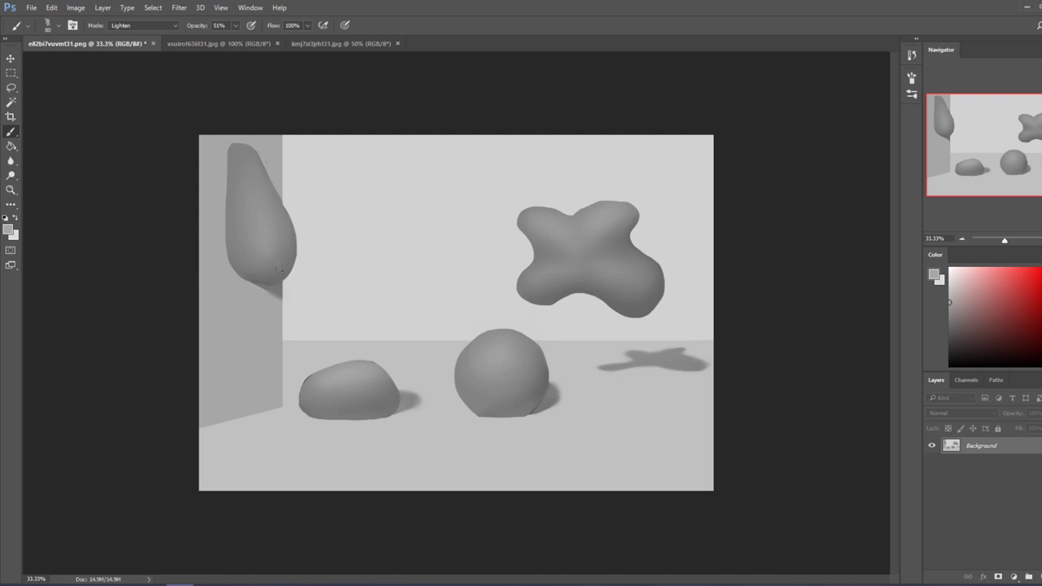
mouse_move(283, 300)
left_mouse_down()
mouse_move(253, 291)
mouse_move(289, 286)
left_mouse_up()
Paint a light stroke along the pear's upper-right edge in Normal mode at 100% opacity
left_click(158, 21)
left_click(162, 36)
left_click_drag(238, 33, 284, 44)
left_click_drag(280, 192, 288, 206)
Switch the brush back to Lighten mode and sample greys along the pear's right edge
left_click(281, 177, "alt")
left_click(149, 25)
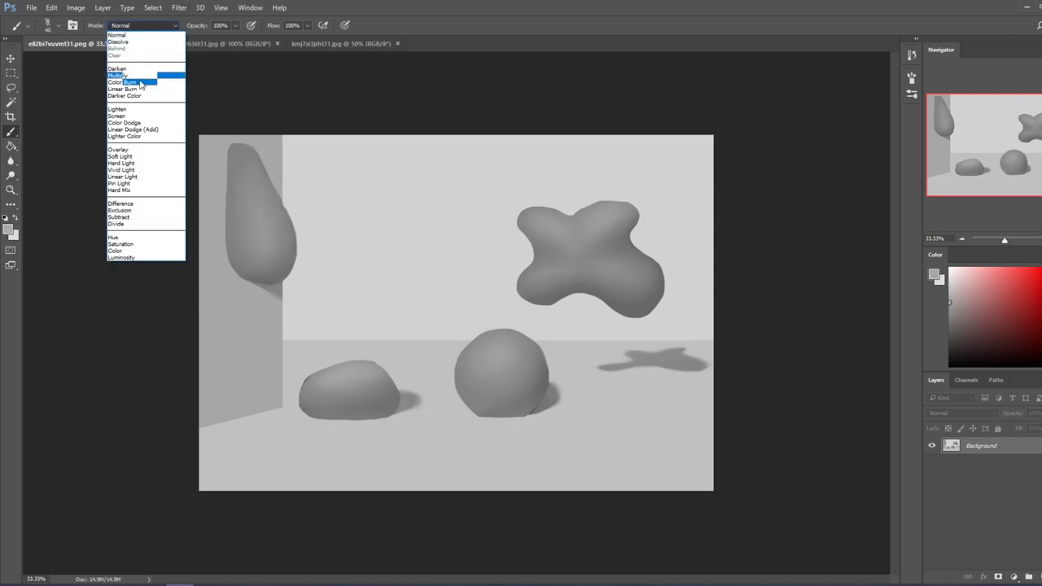
left_click(118, 109)
left_click(282, 171, "alt")
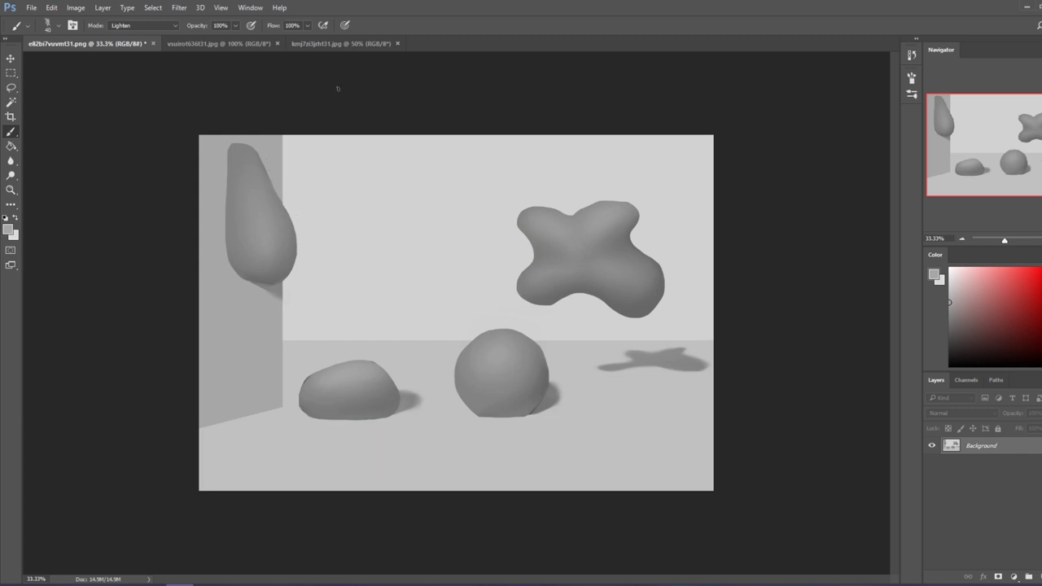
left_click(281, 164, "alt")
left_click(277, 162, "alt")
Add new empty layers above the Background for sketching
right_click(513, 312)
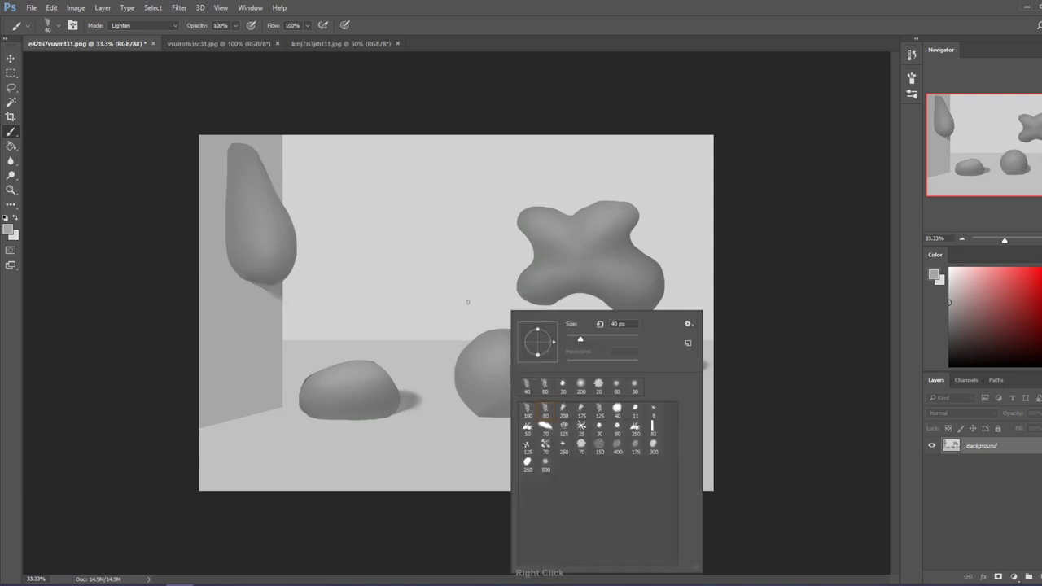
left_click(481, 378)
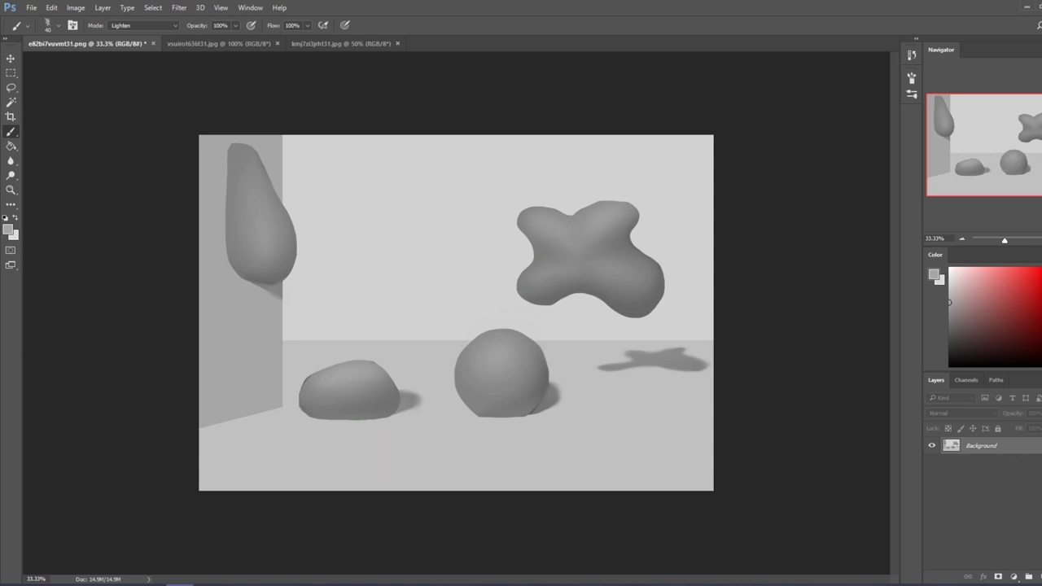
key("ctrl+shift+alt+n")
key("ctrl+shift+alt+n")
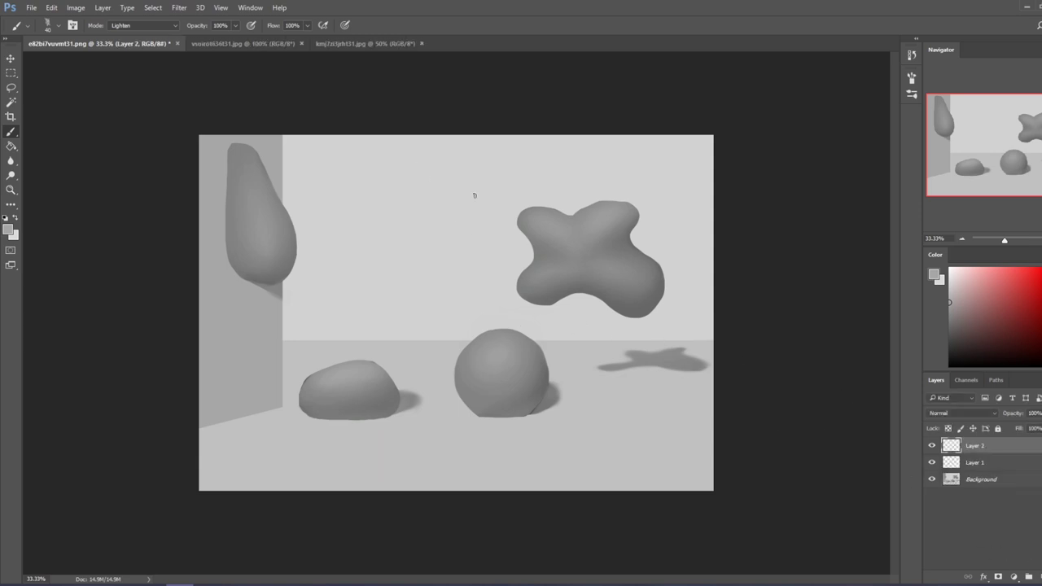
With a 30 px red round brush, sketch a circle, a triangle, a contour line and diagonal lines
right_click(541, 307)
left_click(634, 425)
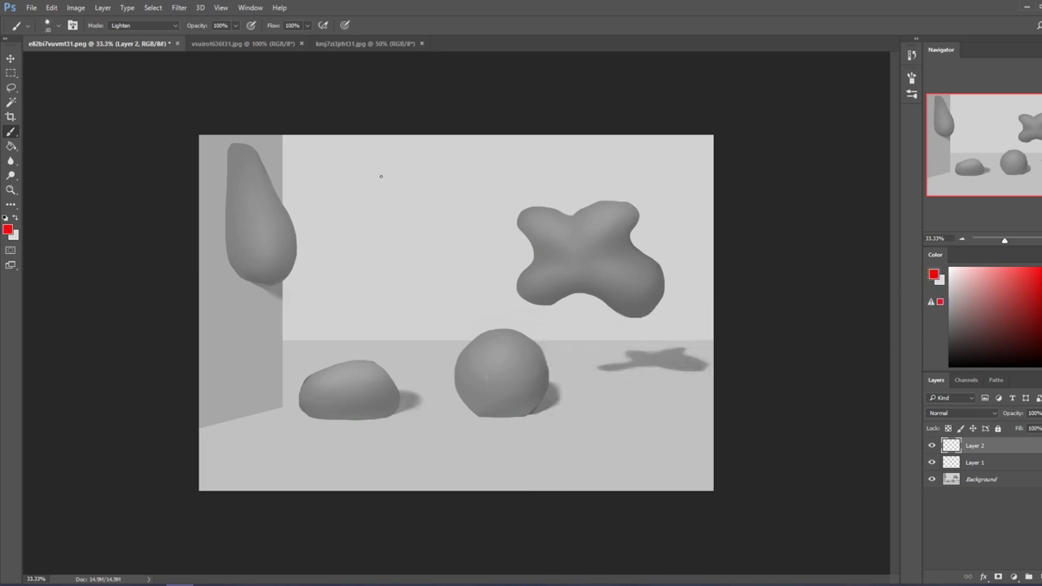
mouse_move(420, 173)
left_mouse_down()
mouse_move(377, 247)
mouse_move(425, 174)
left_mouse_up()
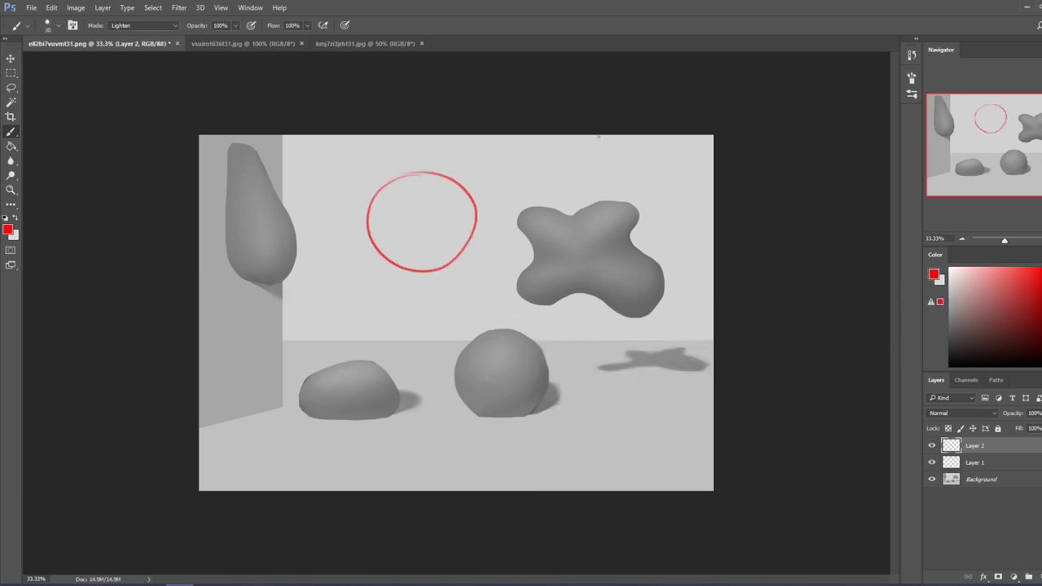
left_click_drag(553, 136, 488, 163)
key("ctrl+z")
mouse_move(542, 137)
left_mouse_down()
mouse_move(551, 154)
mouse_move(544, 138)
left_mouse_up()
left_click_drag(393, 181, 446, 266)
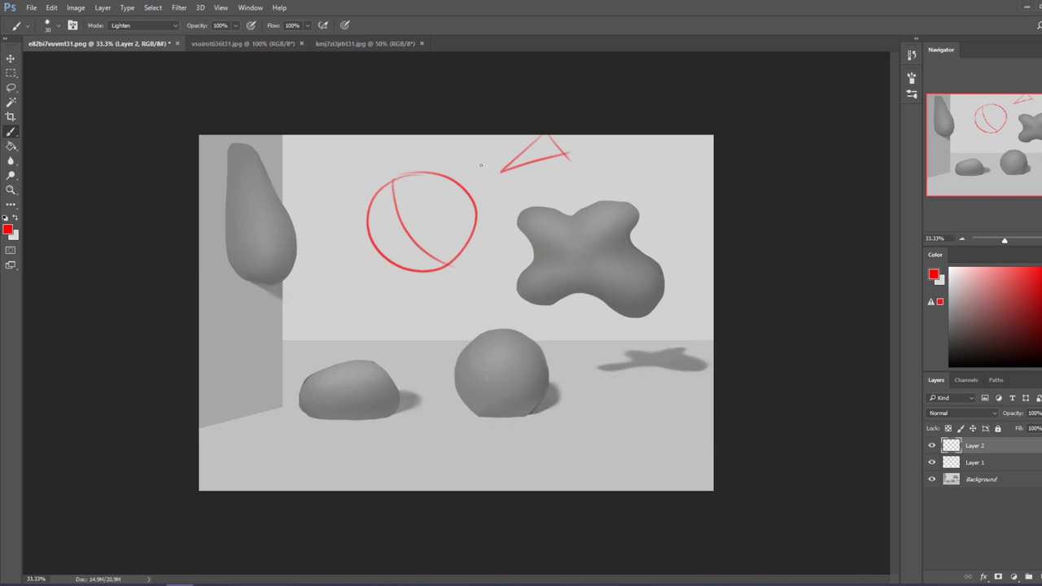
left_click_drag(456, 275, 403, 322)
left_click_drag(505, 258, 577, 318)
Draw concentric rings and arcs around the sphere and narrow red V shapes over the cross
mouse_move(509, 342)
left_mouse_down()
mouse_move(486, 365)
mouse_move(533, 355)
mouse_move(542, 386)
mouse_move(509, 416)
left_mouse_up()
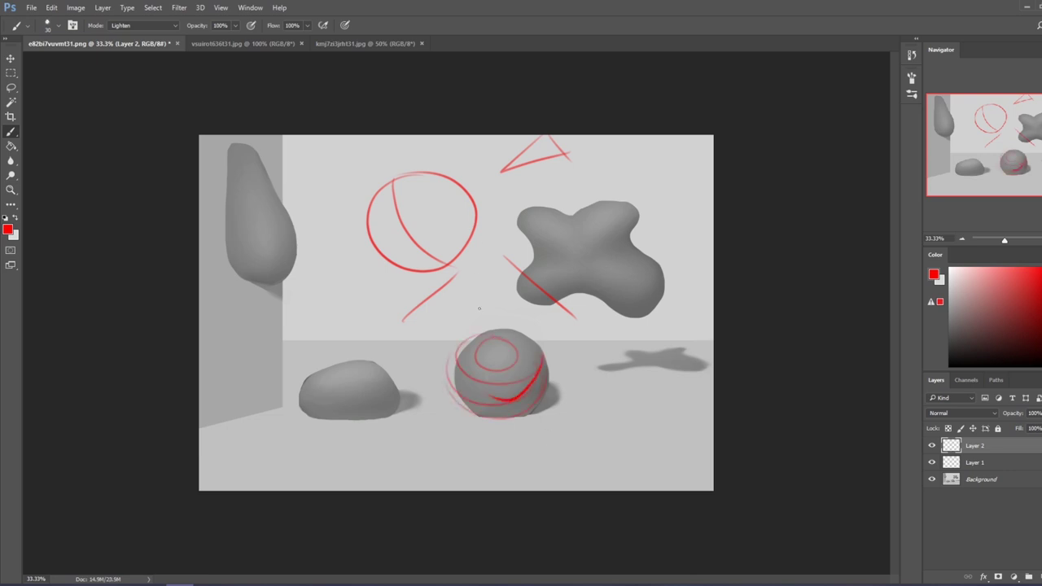
left_click_drag(456, 394, 551, 383)
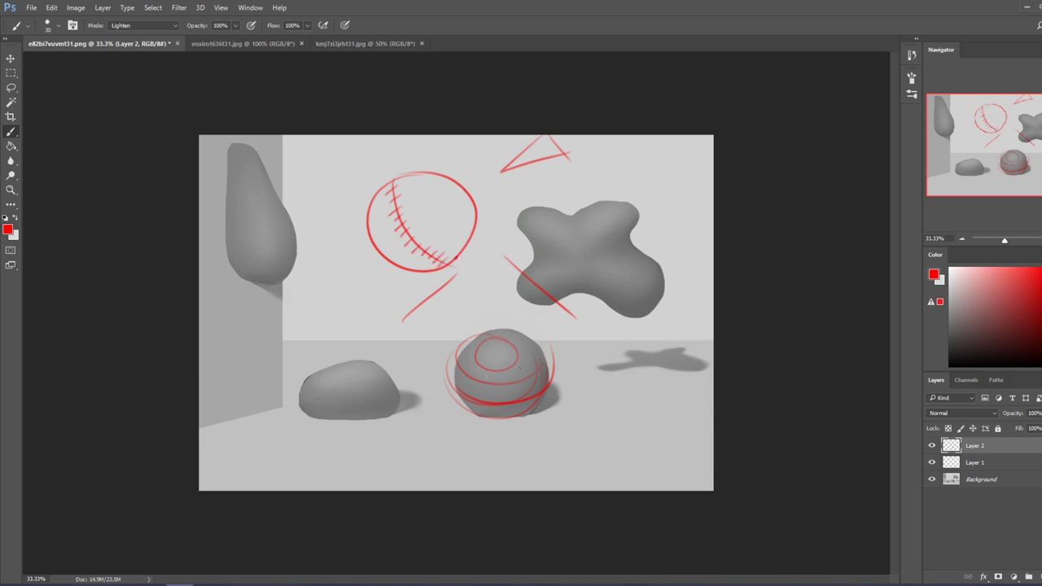
mouse_move(390, 177)
left_mouse_down()
mouse_move(391, 266)
mouse_move(450, 267)
left_mouse_up()
left_click_drag(456, 380, 552, 360)
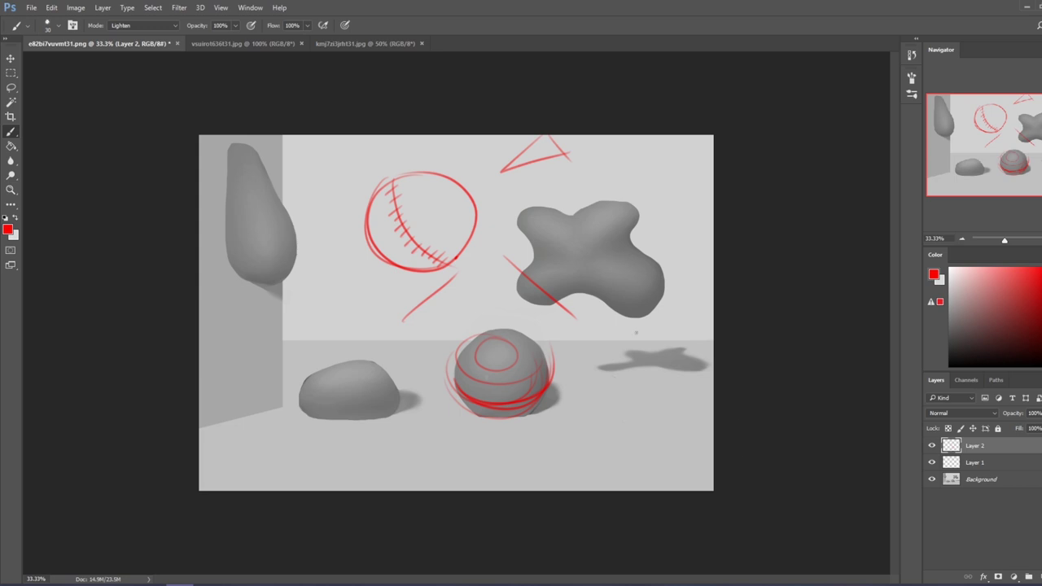
left_click_drag(647, 145, 602, 242)
left_click_drag(603, 241, 682, 143)
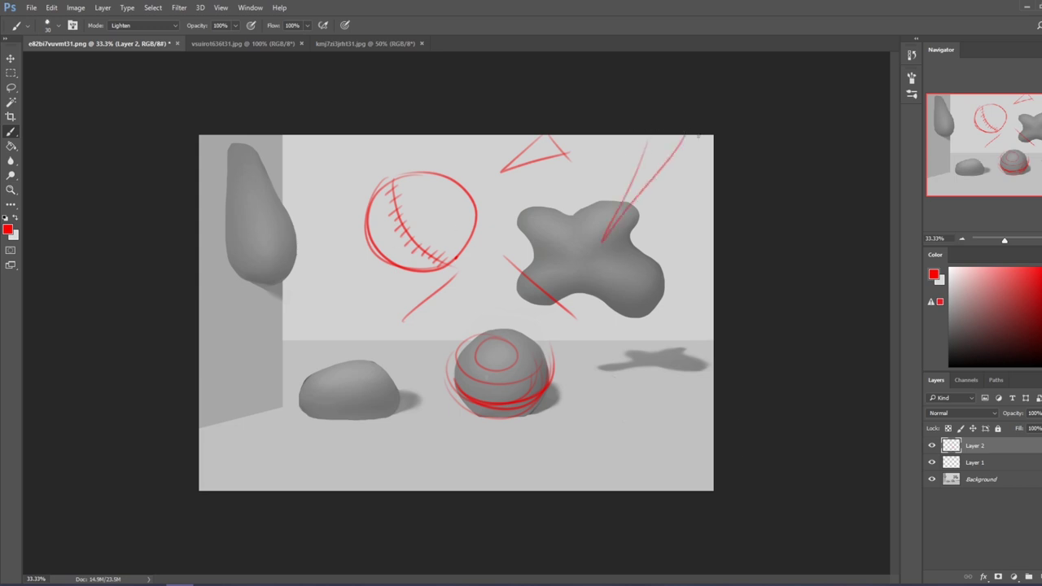
mouse_move(476, 132)
left_mouse_down()
mouse_move(481, 241)
mouse_move(506, 131)
left_mouse_up()
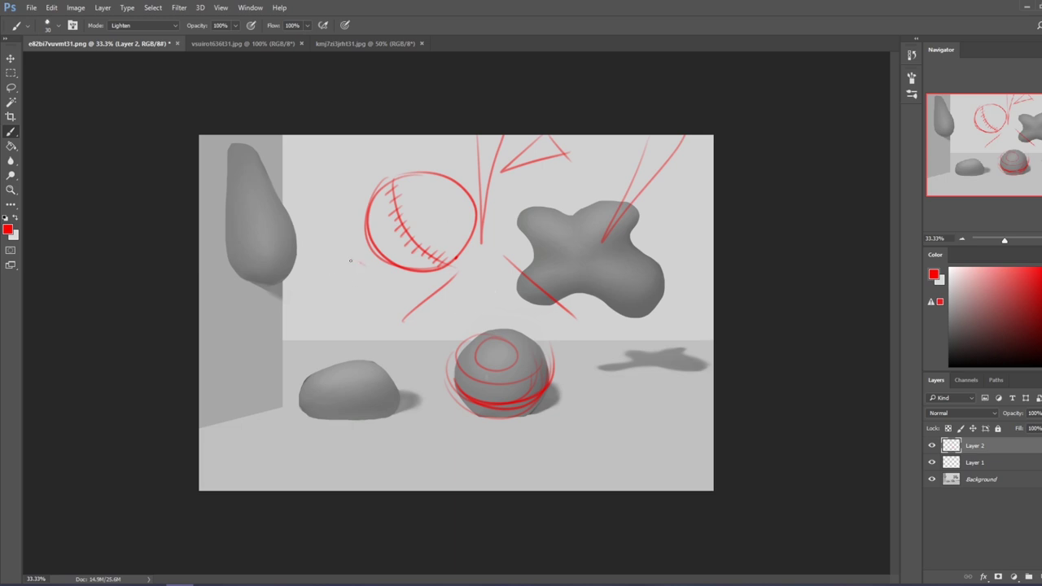
Sketch a small circle with an ellipse, horizontal line, triangle and steep wedge below-left of the big circle
mouse_move(350, 260)
left_mouse_down()
mouse_move(364, 264)
mouse_move(351, 244)
left_mouse_up()
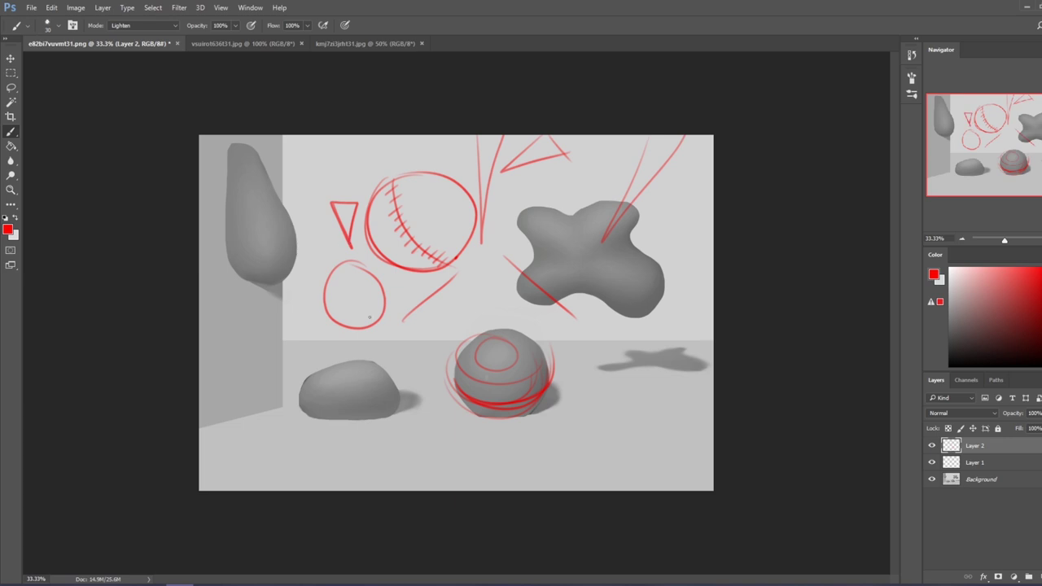
left_click_drag(350, 340, 343, 340)
left_click_drag(326, 300, 373, 301)
mouse_move(359, 310)
left_mouse_down()
mouse_move(382, 345)
mouse_move(395, 340)
left_mouse_up()
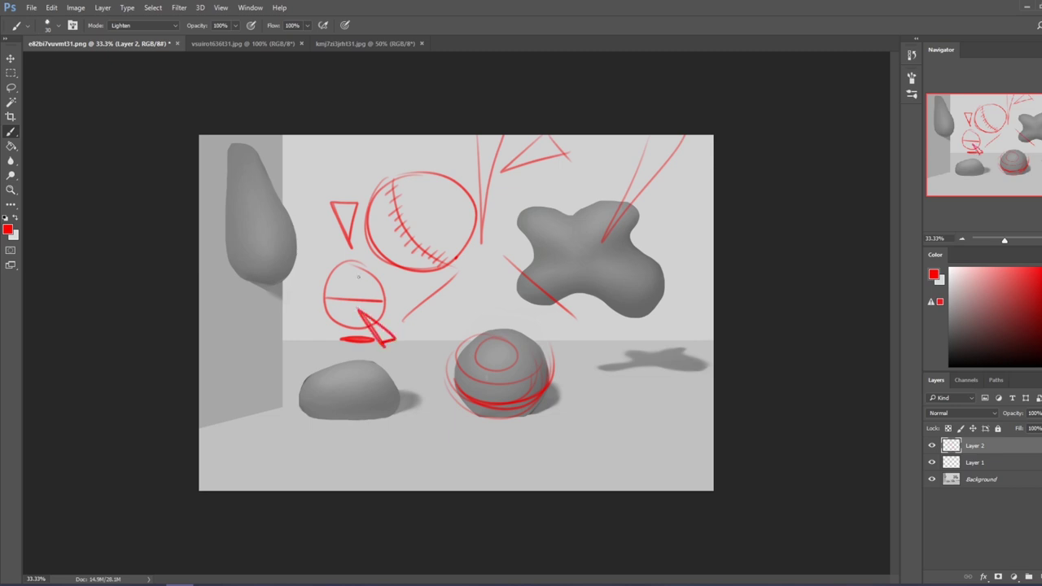
left_click_drag(359, 265, 324, 285)
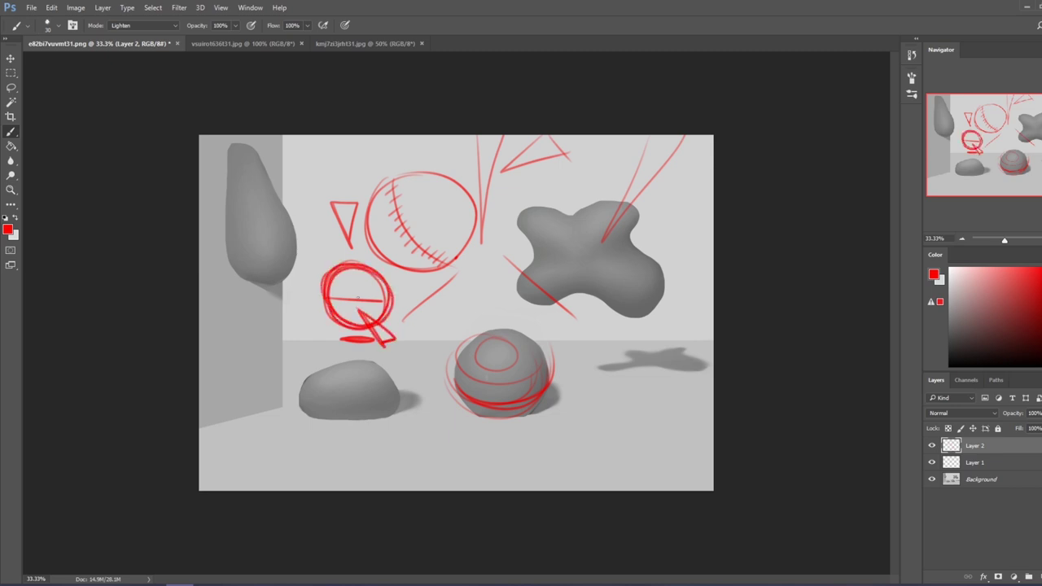
mouse_move(398, 243)
left_mouse_down()
mouse_move(361, 258)
mouse_move(401, 238)
mouse_move(371, 265)
left_mouse_up()
key("ctrl+alt+z")
key("ctrl+alt+z")
mouse_move(371, 267)
left_mouse_down()
mouse_move(406, 240)
mouse_move(396, 228)
mouse_move(334, 285)
mouse_move(364, 309)
mouse_move(338, 299)
mouse_move(374, 303)
left_mouse_up()
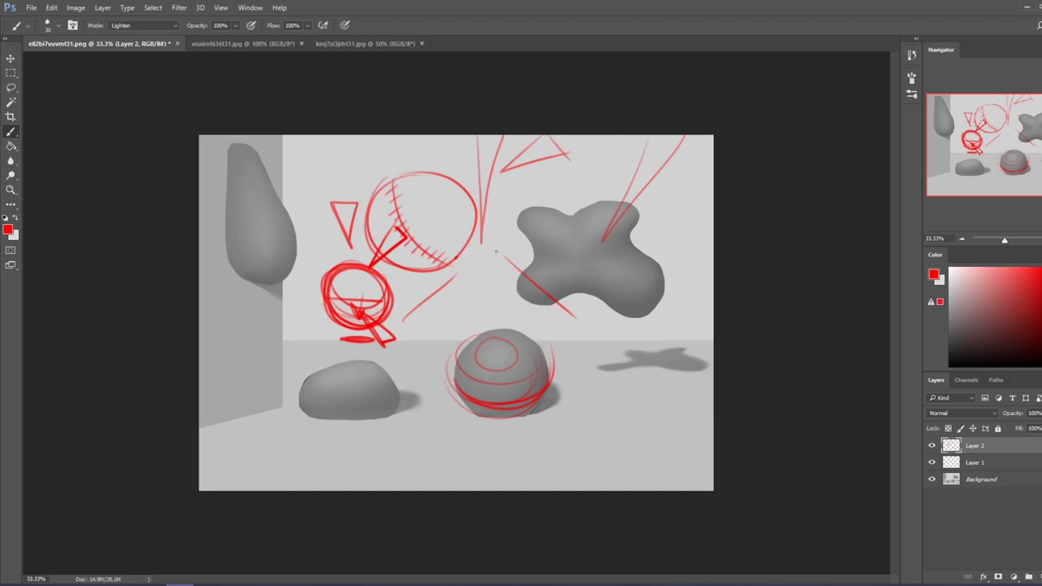
Add a light circle with a vertical axis over the sphere, plus diagonal guide lines
mouse_move(496, 252)
left_mouse_down()
mouse_move(505, 313)
mouse_move(450, 309)
mouse_move(439, 286)
mouse_move(509, 314)
mouse_move(510, 291)
mouse_move(433, 288)
left_mouse_up()
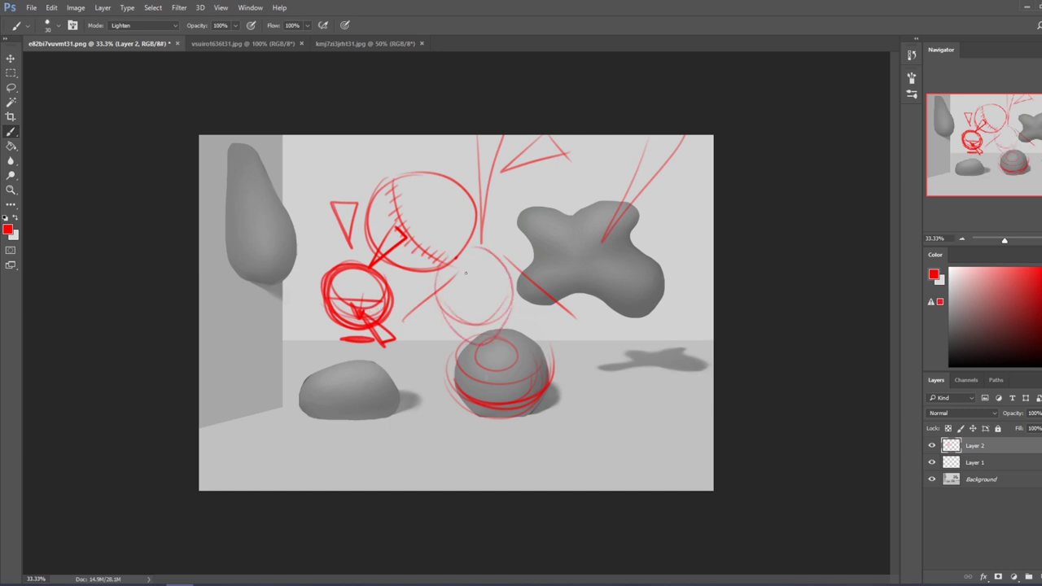
left_click_drag(476, 261, 475, 362)
left_click_drag(589, 128, 614, 128)
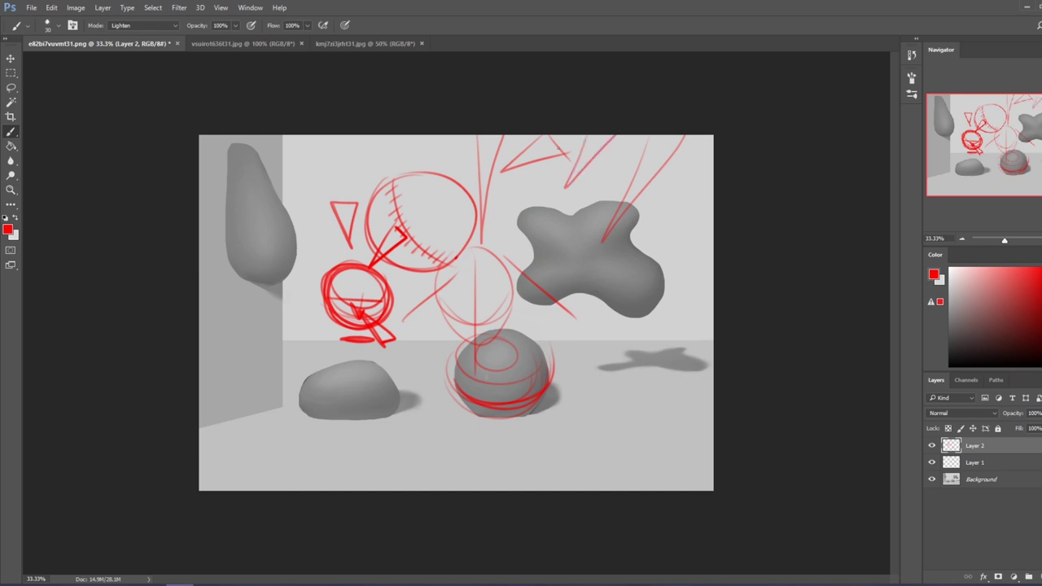
left_click_drag(552, 181, 384, 333)
mouse_move(402, 275)
left_mouse_down()
mouse_move(376, 320)
mouse_move(467, 305)
left_mouse_up()
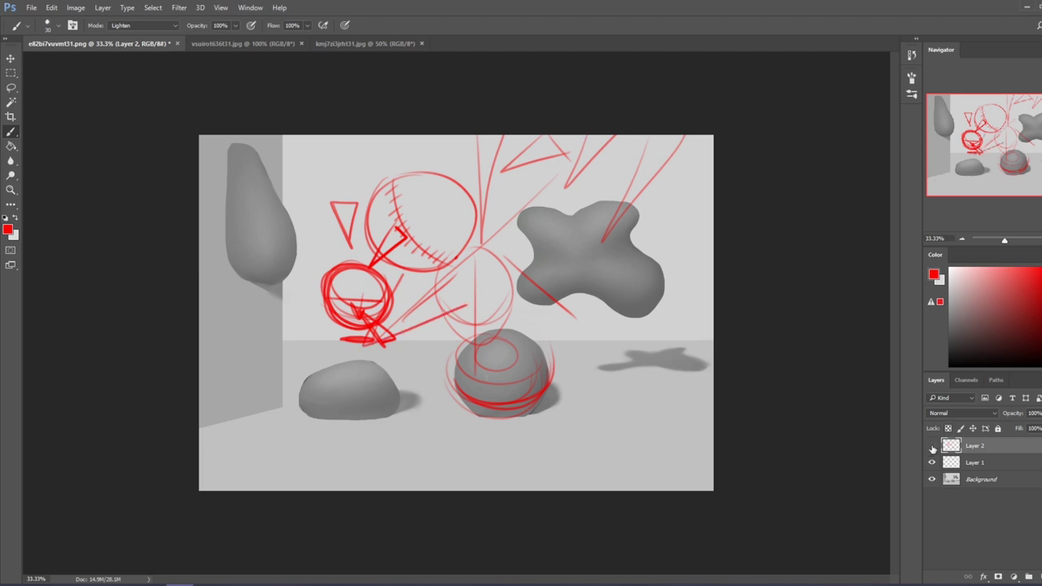
left_click(932, 448)
Compare the red sketch on and off, add a vertical red line through the sphere, then hide it
left_click(933, 450)
left_click(933, 453)
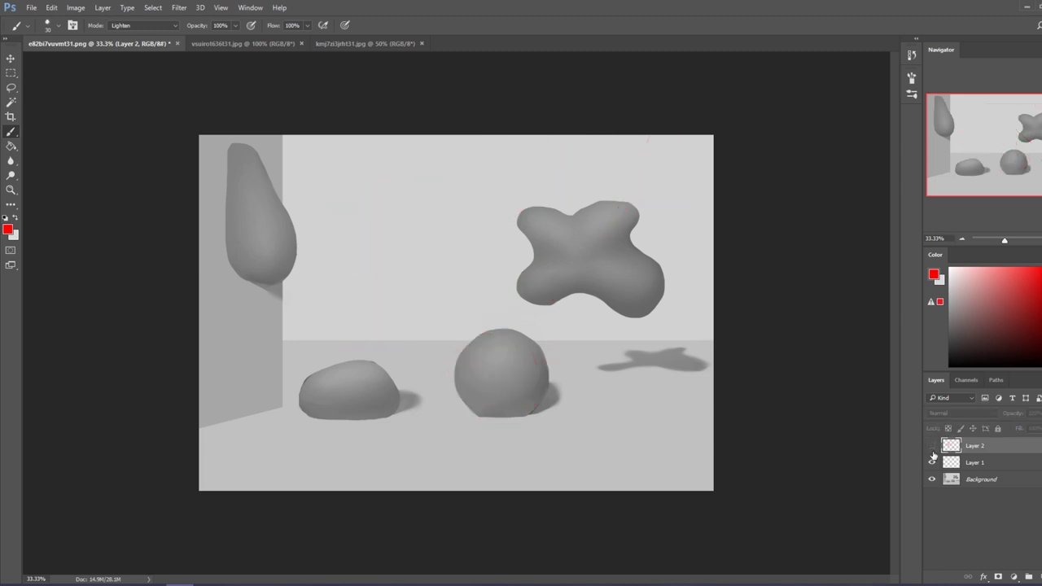
left_click(933, 448)
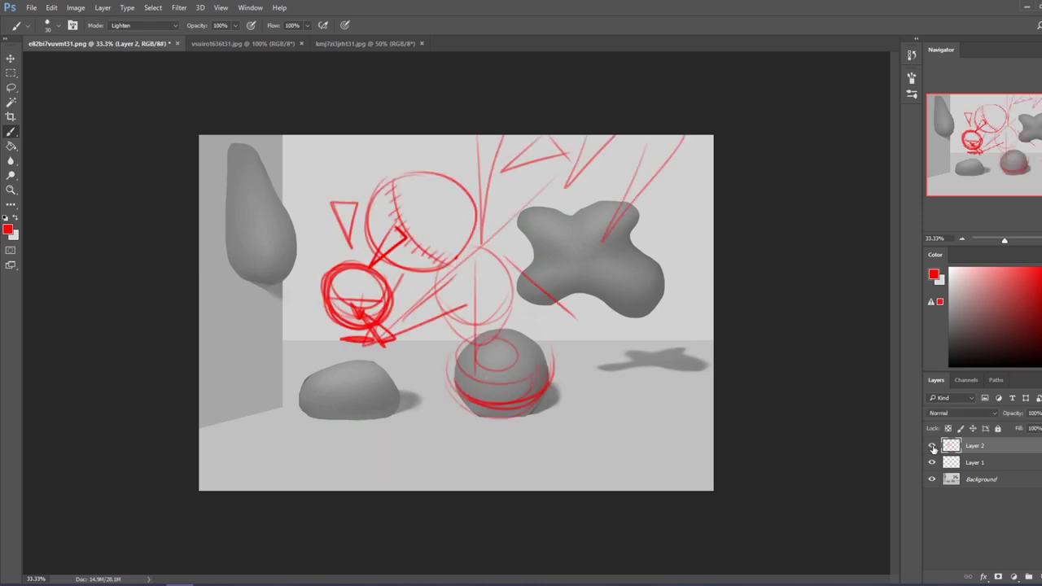
left_click(933, 448)
left_click(933, 447)
left_click_drag(463, 128, 464, 493)
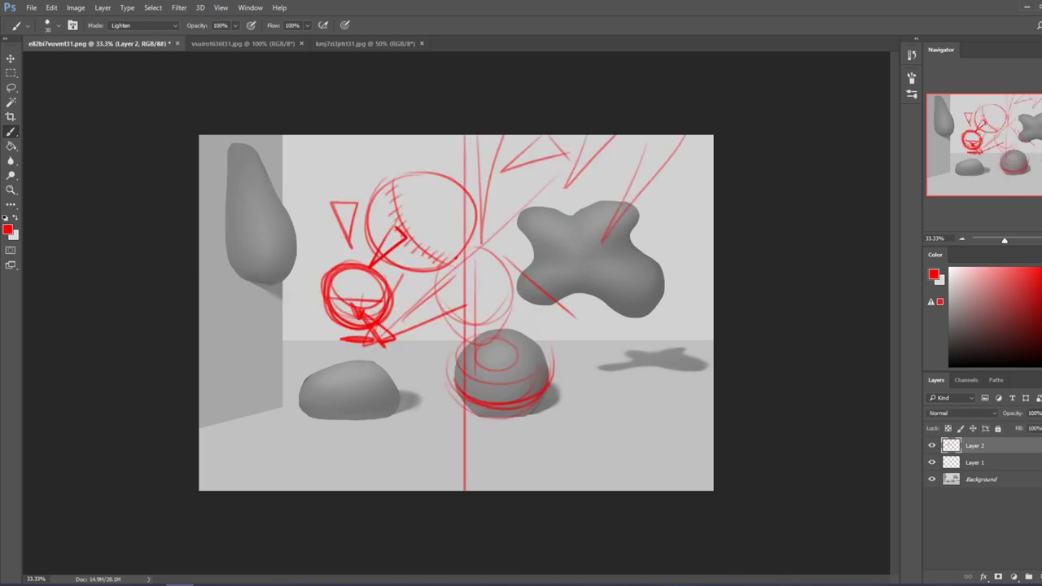
left_click(932, 448)
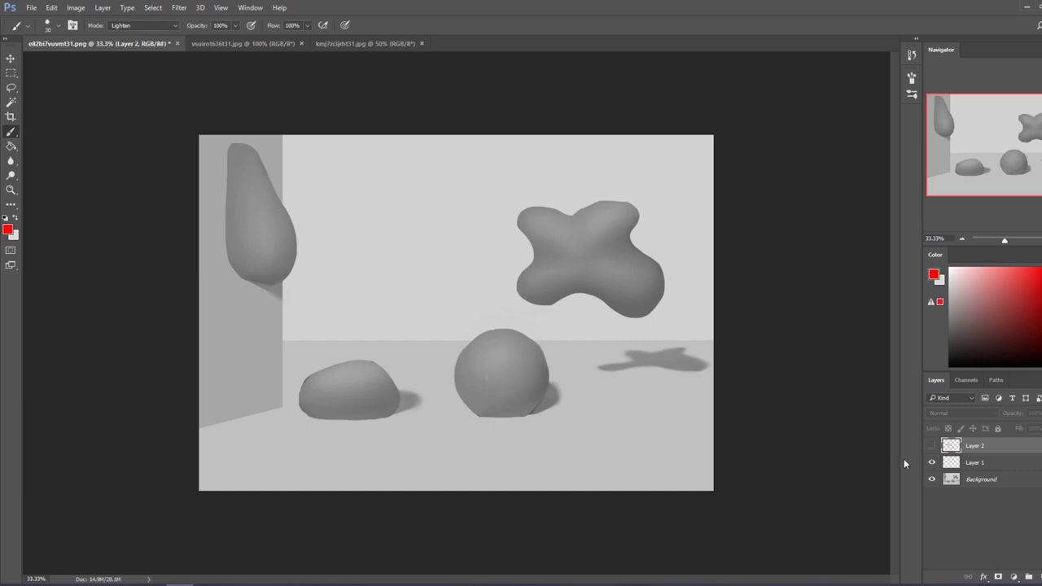
On the Background layer, try a Magic Wand floor selection, then lasso a band along the sphere's lower-left base
left_click(971, 480)
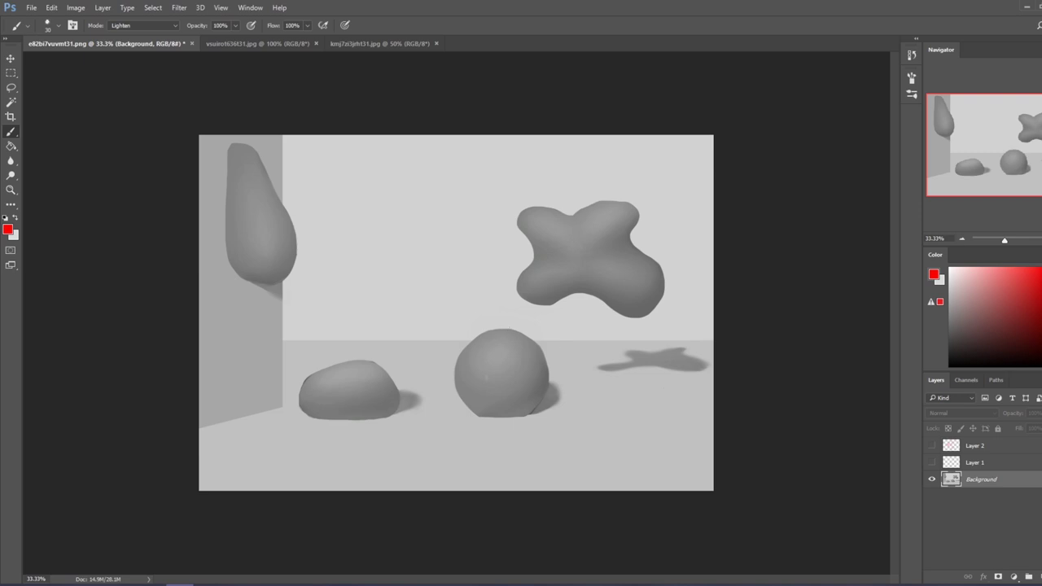
right_click(518, 322)
left_click(12, 101)
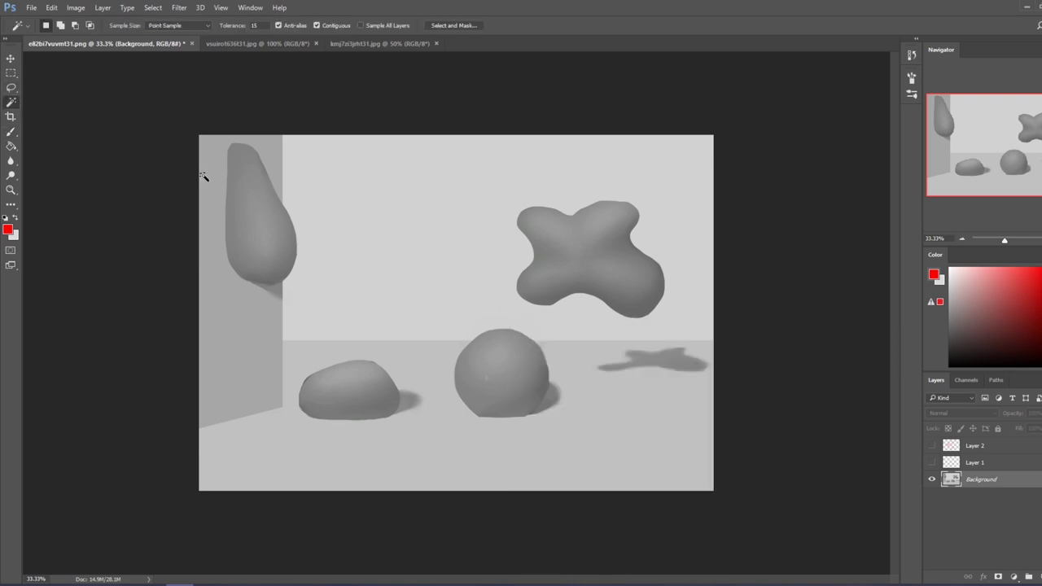
left_click(564, 362)
key("m")
right_click(534, 358)
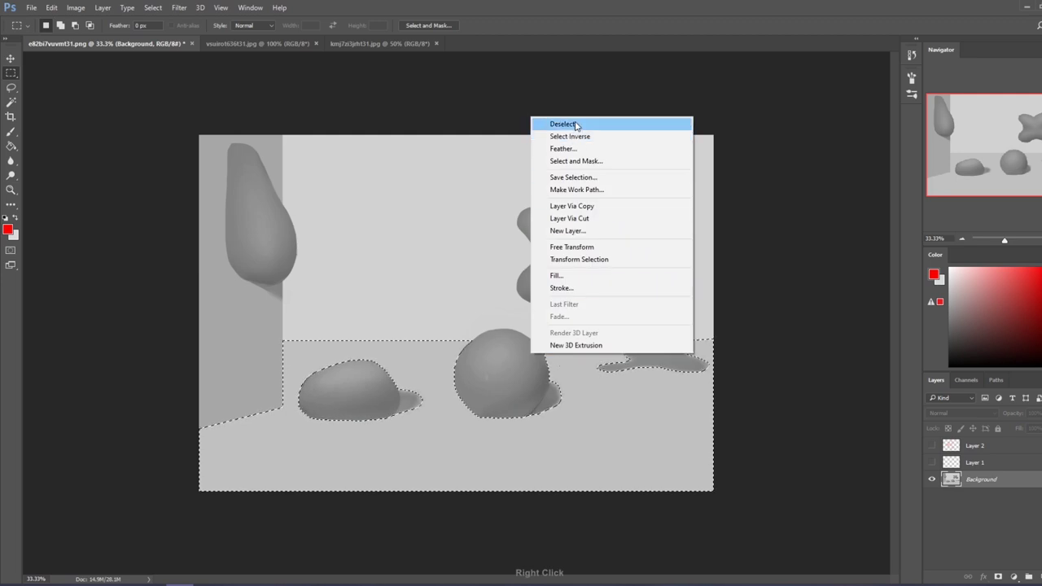
left_click(557, 121)
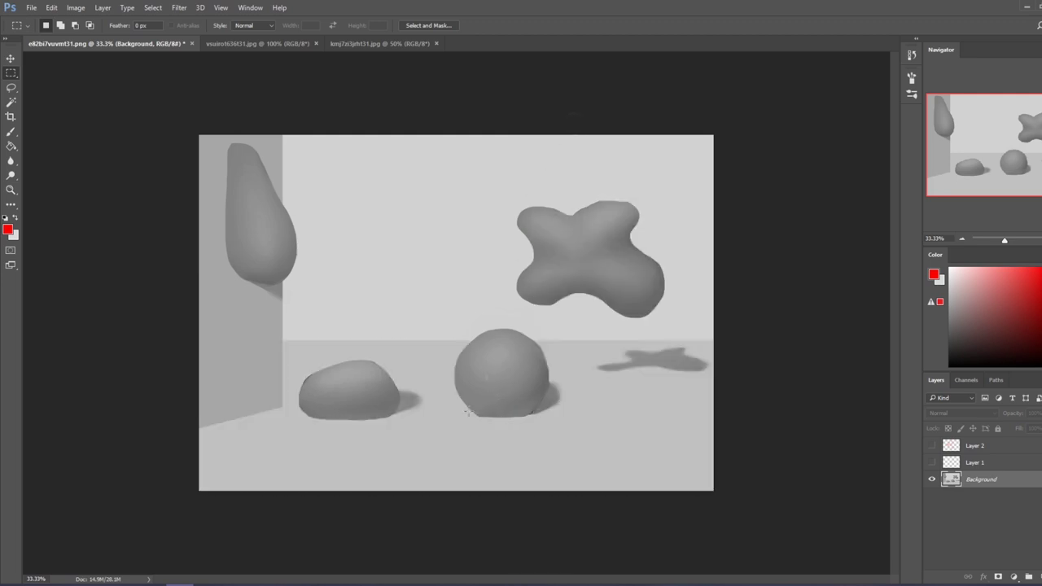
key("l")
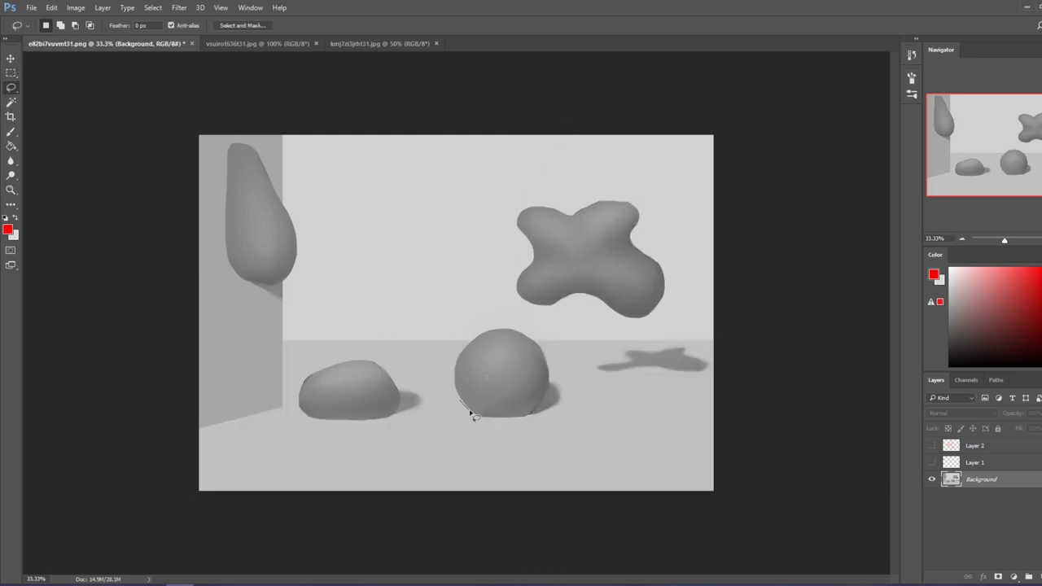
mouse_move(472, 415)
left_mouse_down()
mouse_move(496, 420)
mouse_move(474, 412)
mouse_move(529, 417)
mouse_move(523, 429)
mouse_move(466, 431)
left_mouse_up()
With an 80 px brush and sampled floor grey, lighten the dark shadow at the sphere's lower right
key("b")
left_click(477, 447, "alt")
right_click(506, 444)
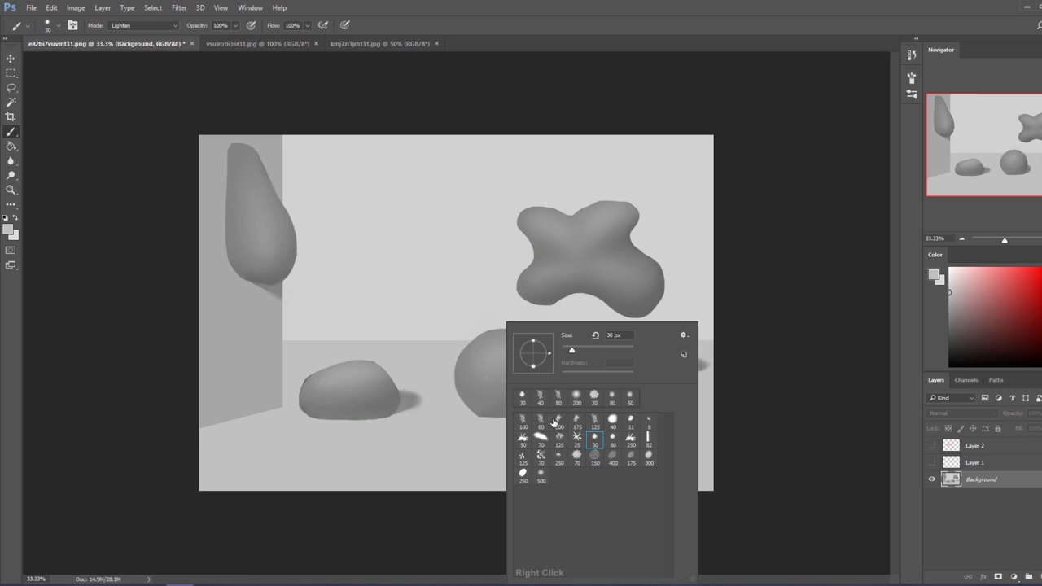
double_click(558, 398)
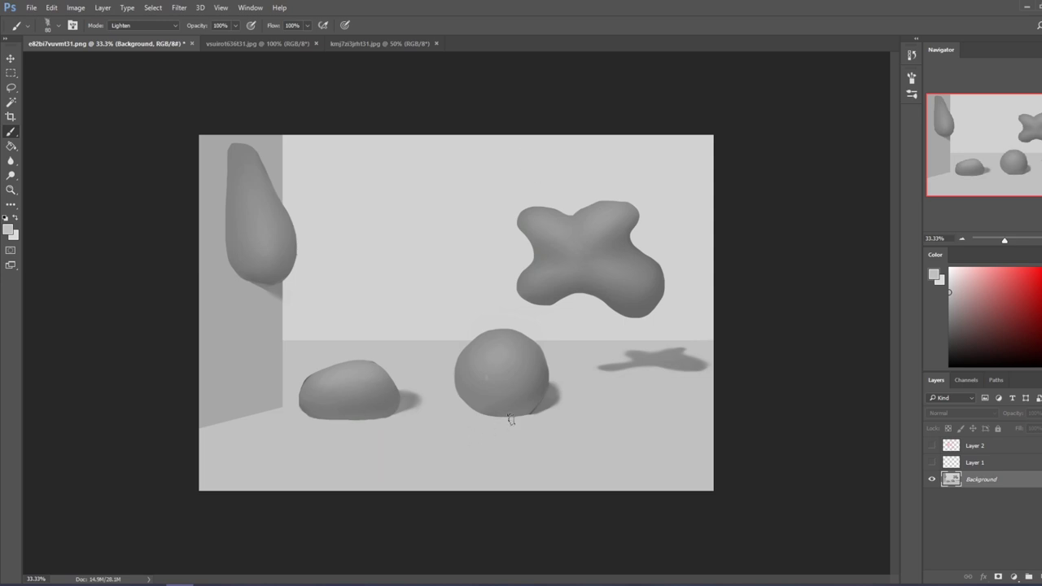
right_click(583, 368)
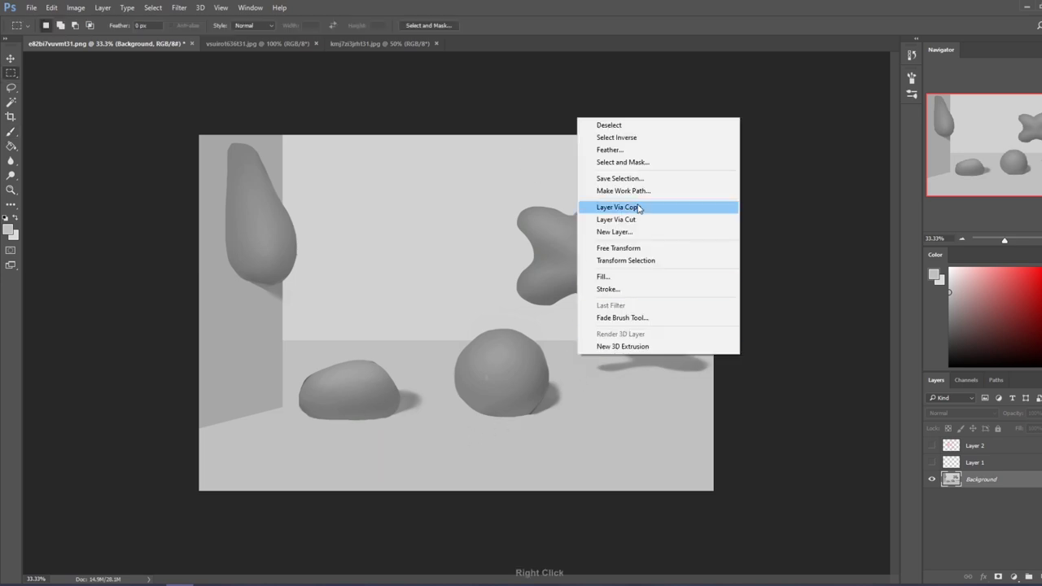
left_click(640, 124)
mouse_move(557, 366)
left_mouse_down()
mouse_move(567, 401)
mouse_move(559, 384)
mouse_move(526, 421)
left_mouse_up()
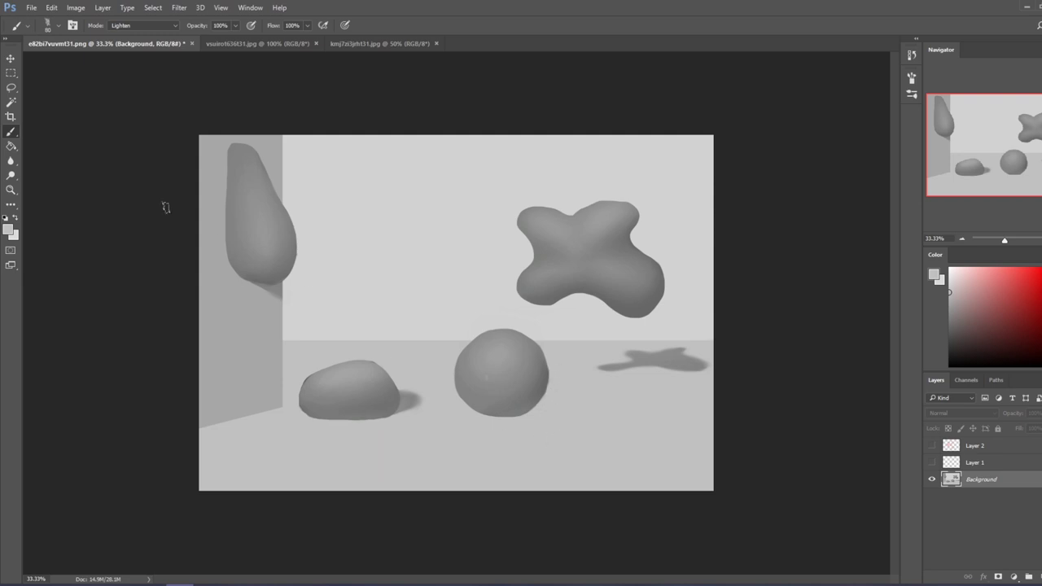
Magic Wand the floor, add the back wall, and invert the selection to isolate the objects
key("w")
key("shift+w")
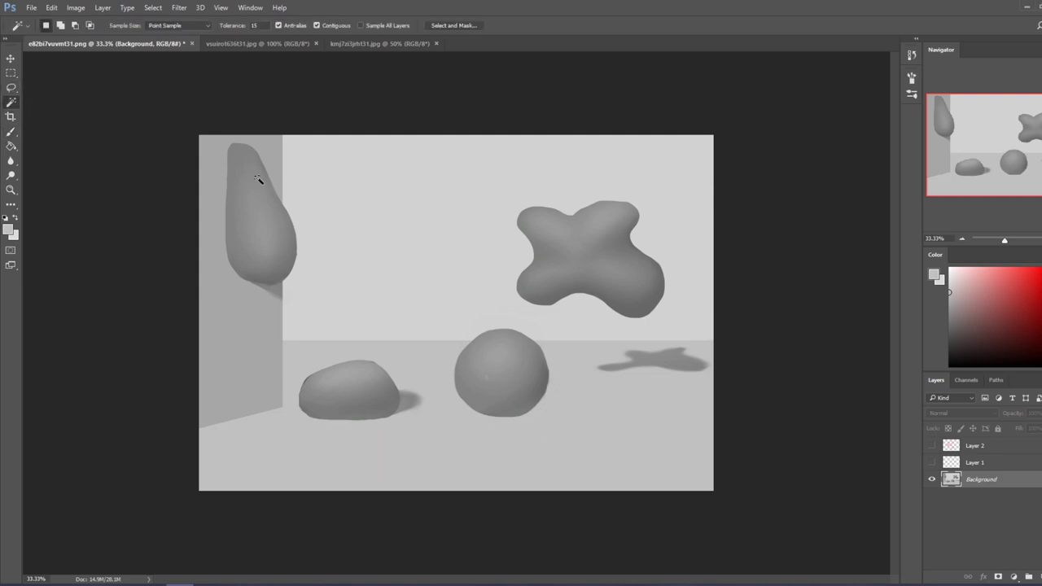
left_click(441, 384)
right_click(517, 365)
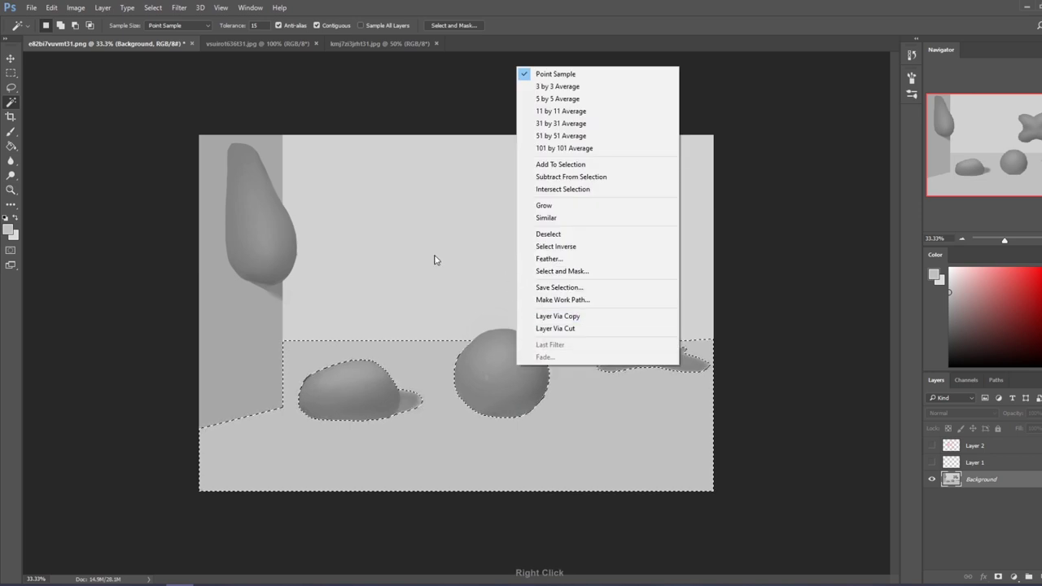
key("Escape")
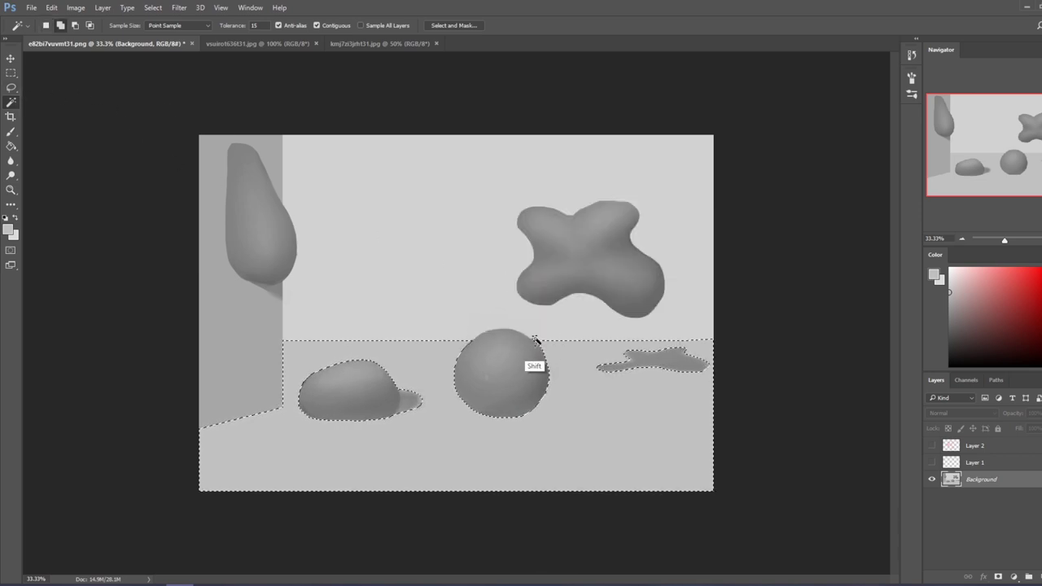
left_click(537, 332, "shift")
right_click(529, 331)
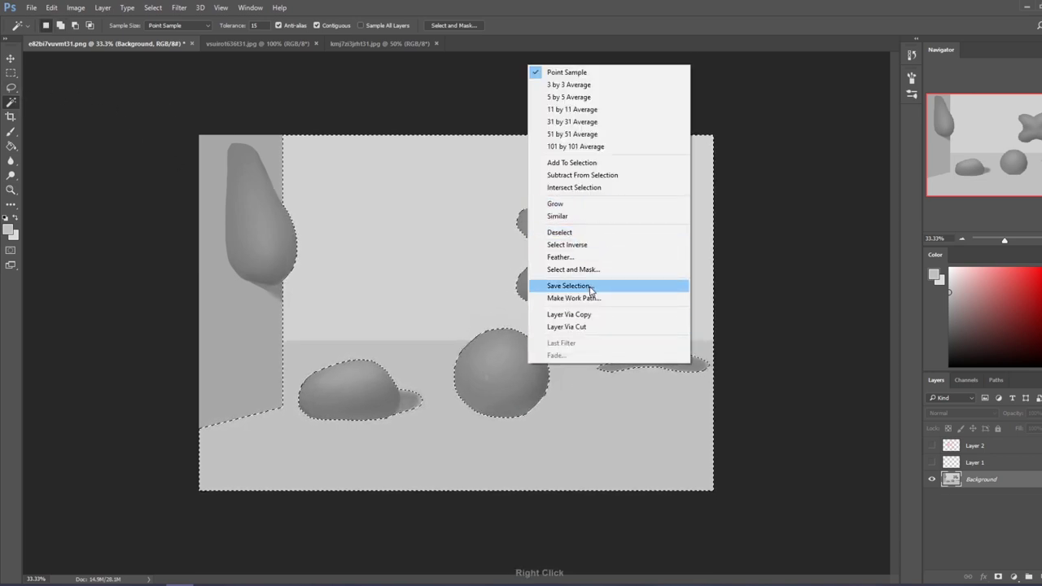
left_click(586, 245)
key("ctrl+h")
Pick the 500 brush preset and enlarge the brush to 2100 px
key("b")
right_click(538, 356)
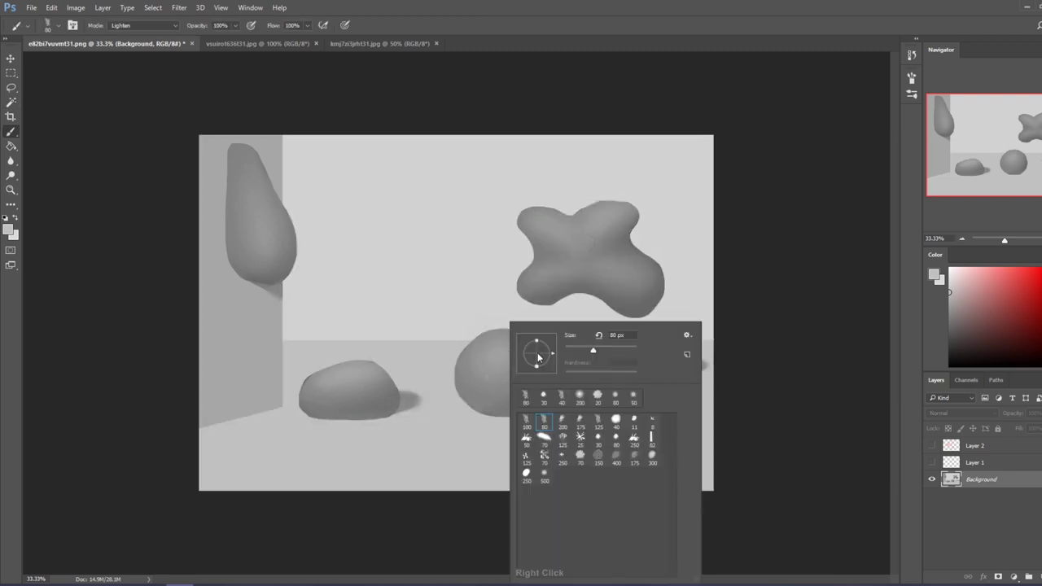
left_click(548, 482)
left_click(798, 409)
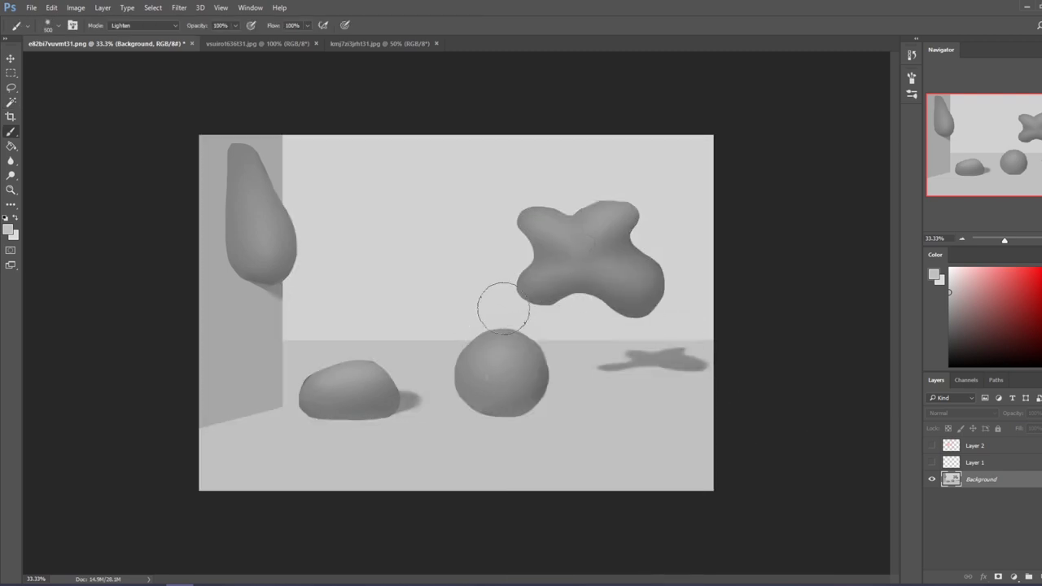
key("bracketright")
key("bracketright")
key("bracketright")
key("bracketright")
key("bracketright")
key("bracketright")
key("bracketright")
key("bracketright")
key("bracketright")
key("bracketright")
key("bracketright")
key("bracketright")
key("bracketright")
key("bracketright")
key("bracketright")
key("bracketright")
key("bracketright")
key("bracketright")
key("bracketright")
key("bracketright")
key("bracketleft")
key("bracketleft")
key("bracketleft")
key("bracketleft")
Softly lighten the left wall's edge at 35% opacity, then revert to the Select Inverse history state
left_click_drag(224, 39, 201, 39)
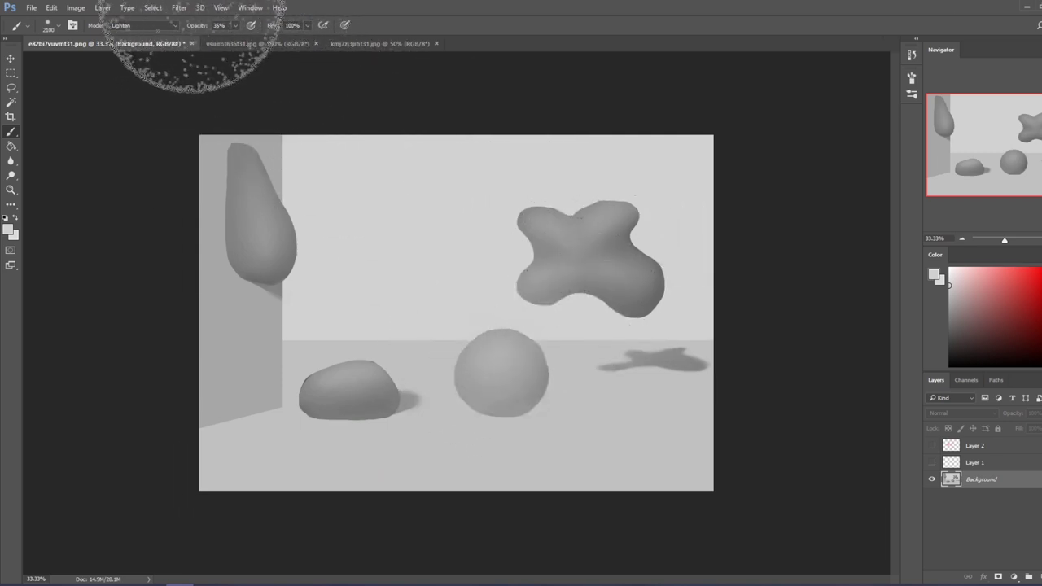
left_click(105, 272)
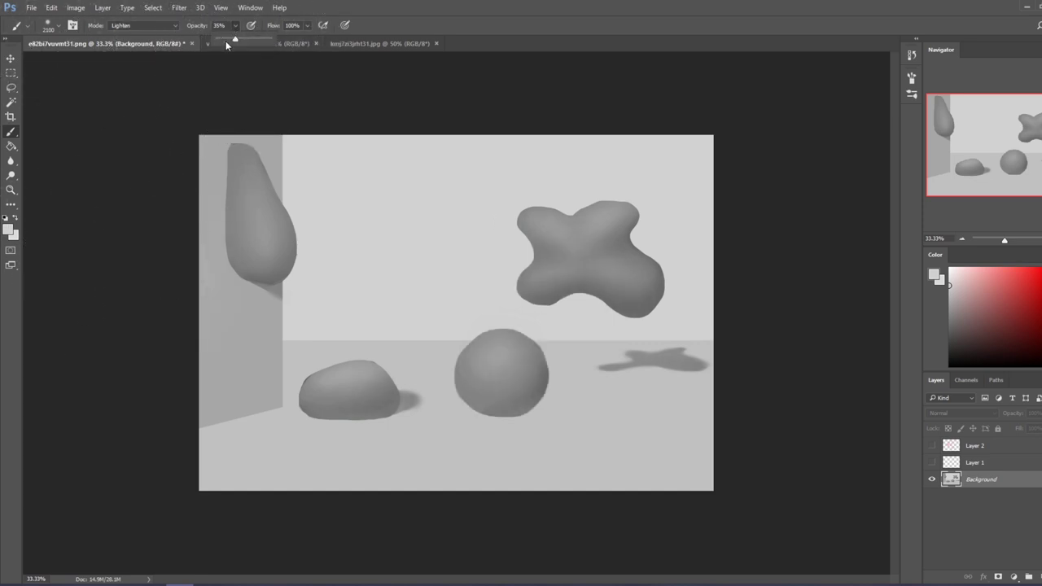
left_click(575, 195)
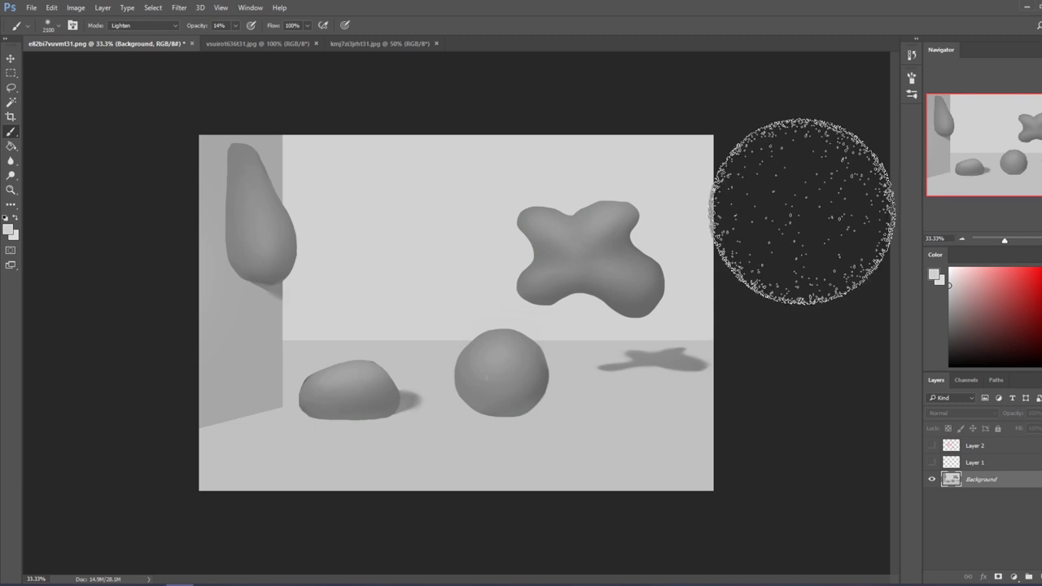
key("bracketleft")
key("bracketleft")
key("bracketleft")
key("bracketleft")
key("bracketleft")
key("bracketleft")
key("bracketleft")
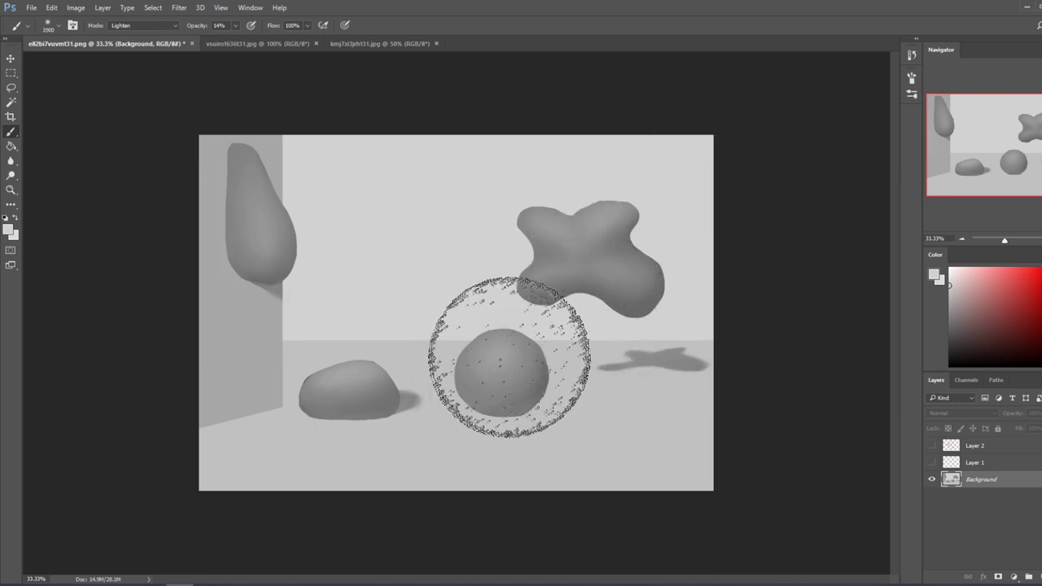
left_click(912, 55)
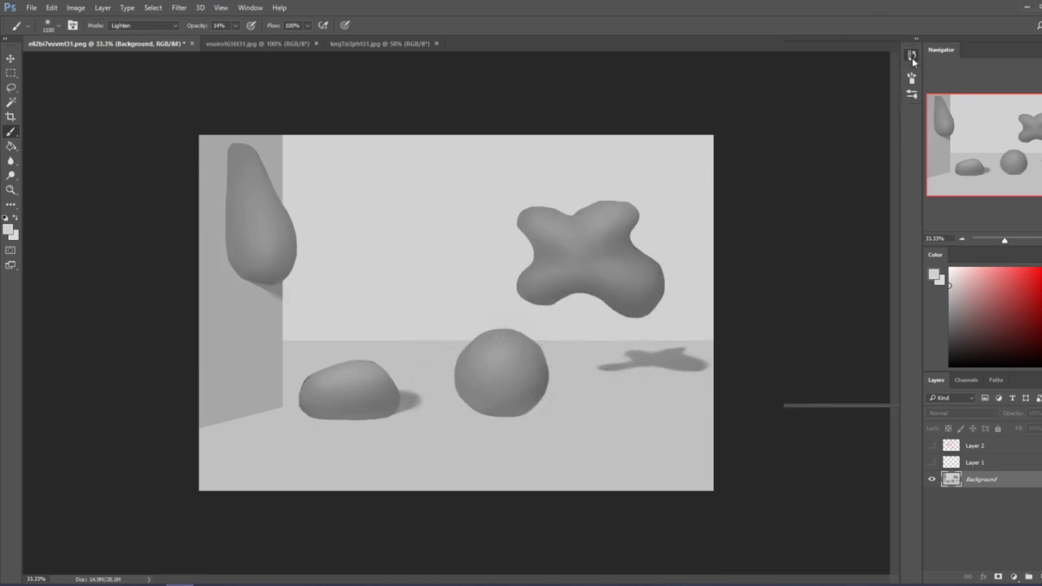
left_click(834, 344)
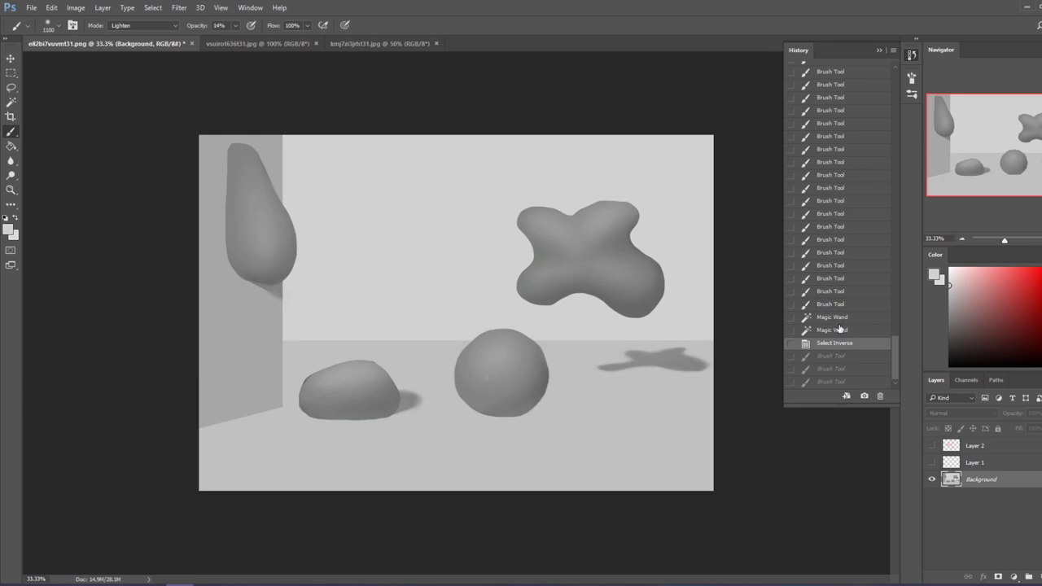
left_click(880, 50)
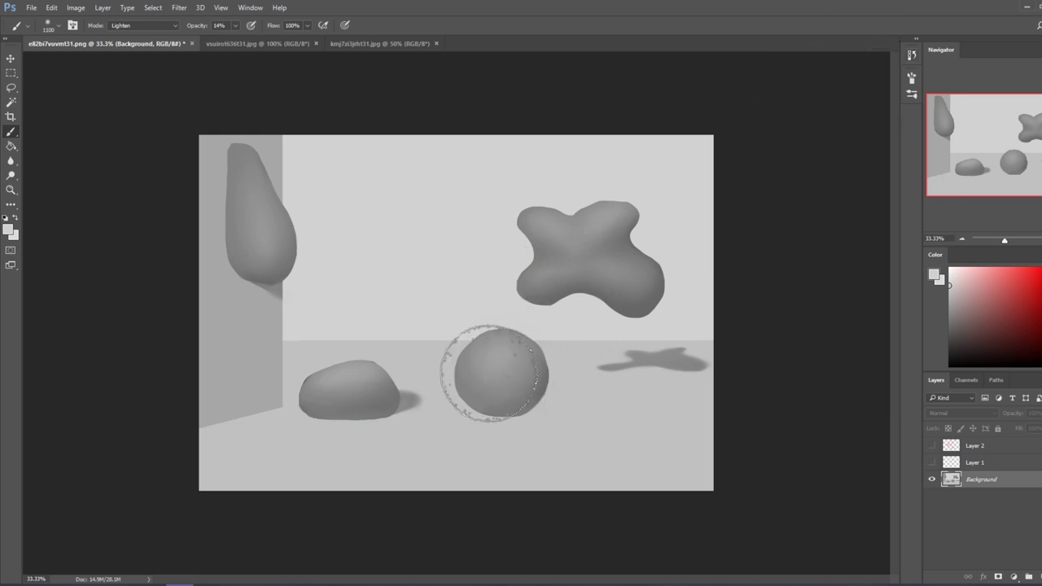
Try several brush sizes, reset colours to black and white, and settle on an 800 px brush
key("bracketleft")
key("bracketleft")
key("bracketleft")
key("bracketleft")
key("bracketleft")
key("bracketleft")
key("bracketleft")
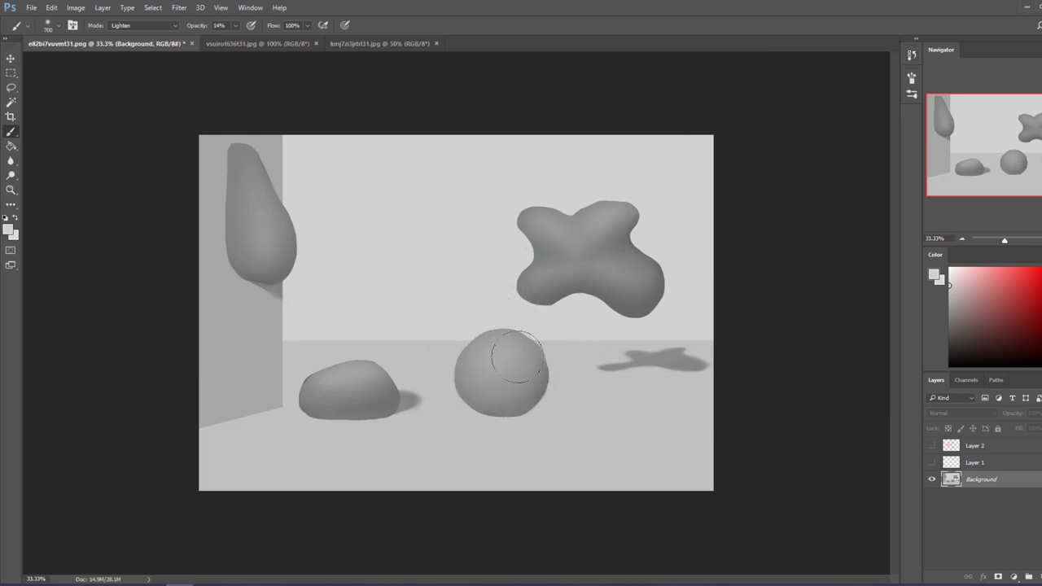
key("bracketleft")
key("bracketleft")
key("bracketleft")
key("bracketleft")
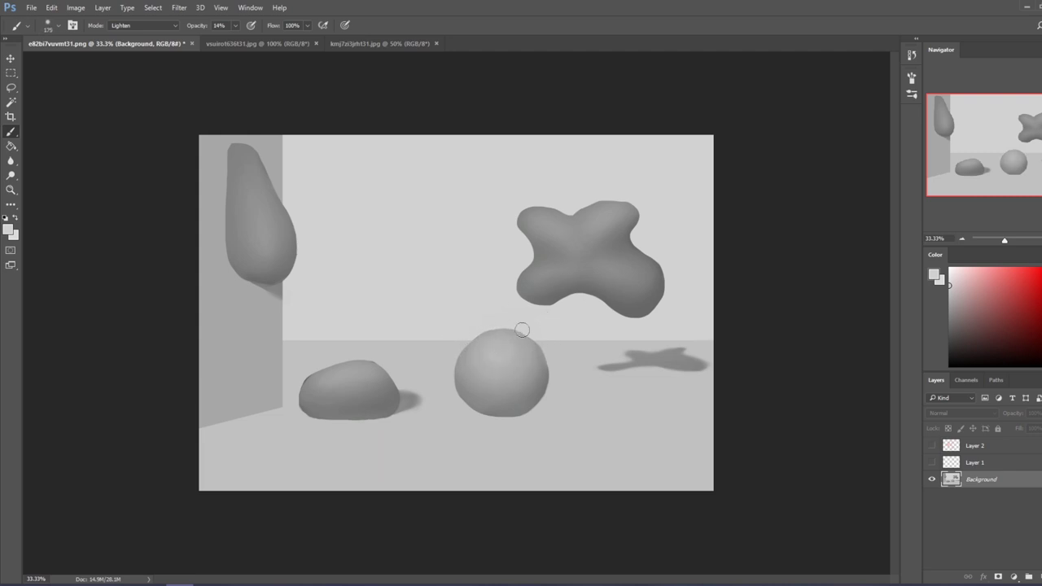
key("bracketright")
key("bracketright")
key("bracketright")
key("bracketright")
key("bracketright")
key("bracketright")
key("bracketright")
key("bracketright")
key("bracketright")
key("bracketright")
key("bracketright")
key("bracketright")
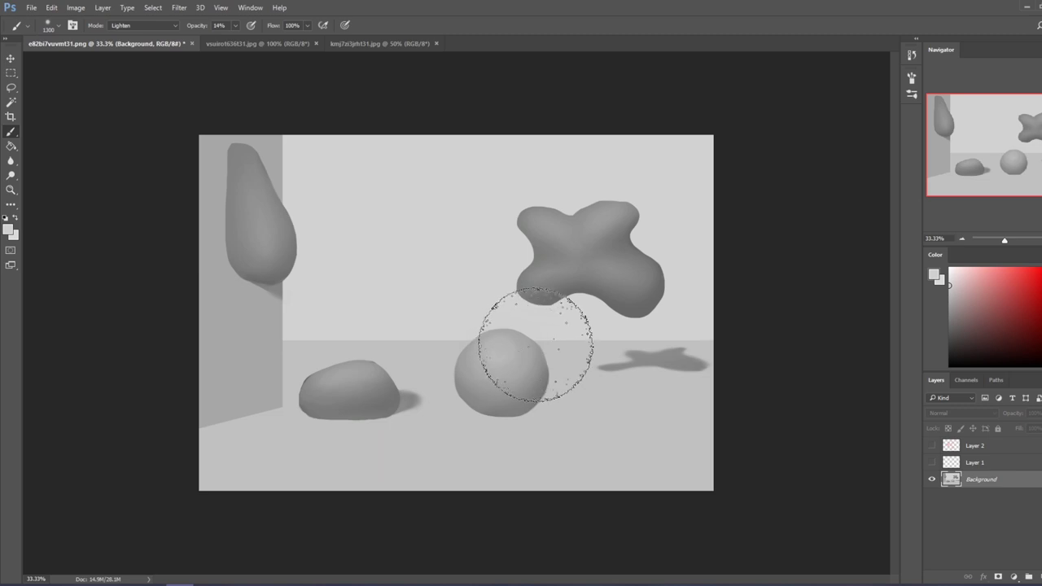
key("bracketright")
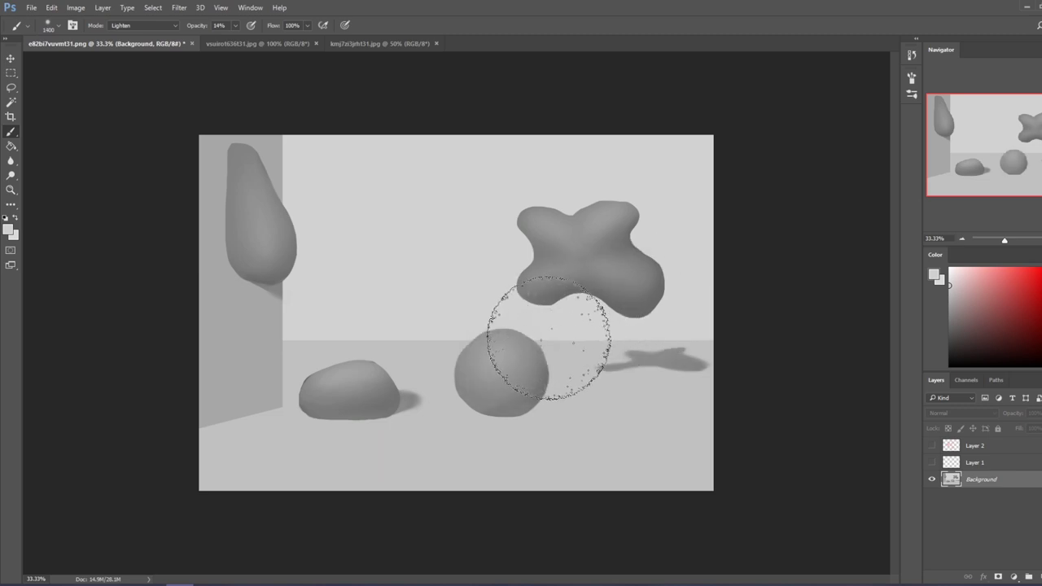
key("bracketleft")
key("bracketleft")
key("bracketleft")
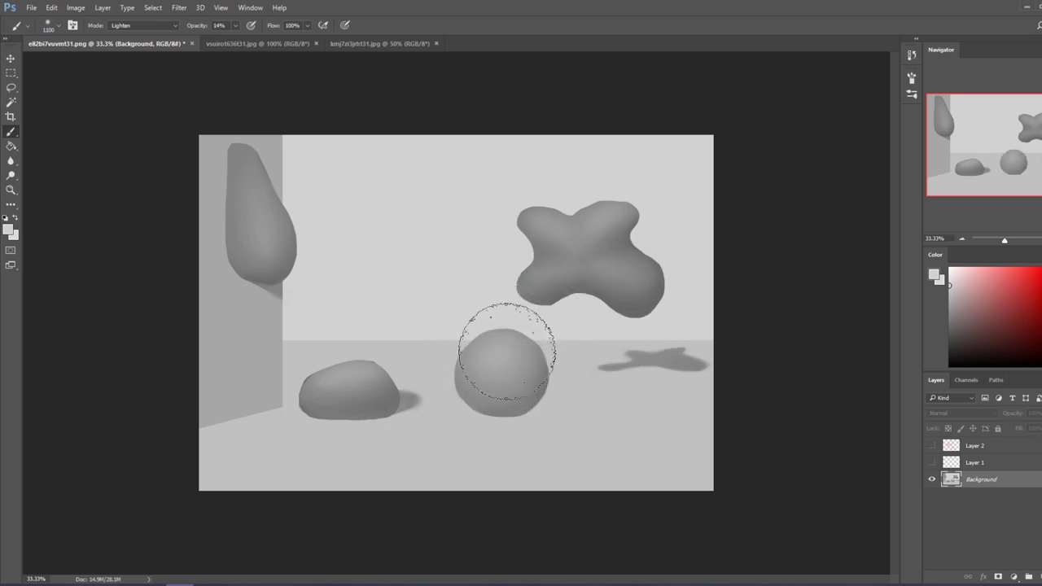
key("bracketleft")
key("bracketleft")
key("bracketleft")
key("bracketleft")
key("bracketleft")
key("bracketleft")
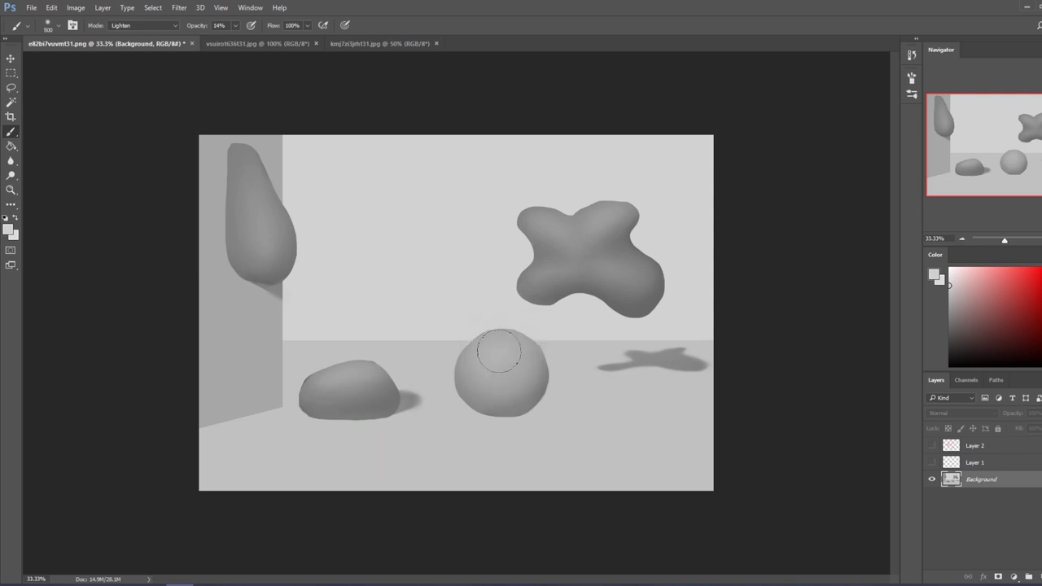
key("bracketleft")
key("bracketleft")
key("bracketleft")
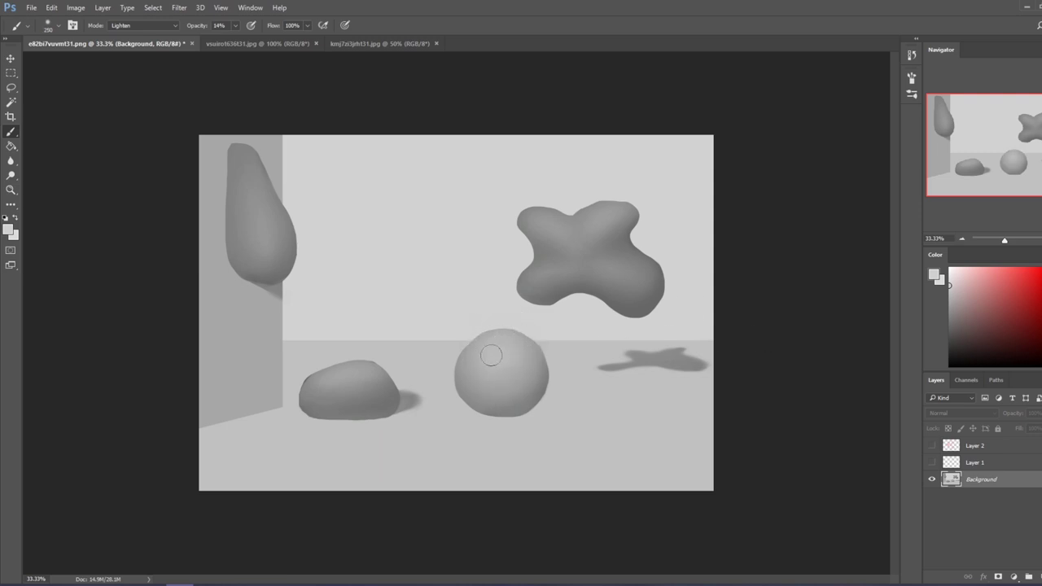
key("bracketleft")
key("bracketleft")
key("bracketleft")
key("bracketright")
key("bracketright")
key("bracketright")
key("bracketright")
key("bracketright")
key("bracketright")
key("bracketright")
key("bracketright")
key("d")
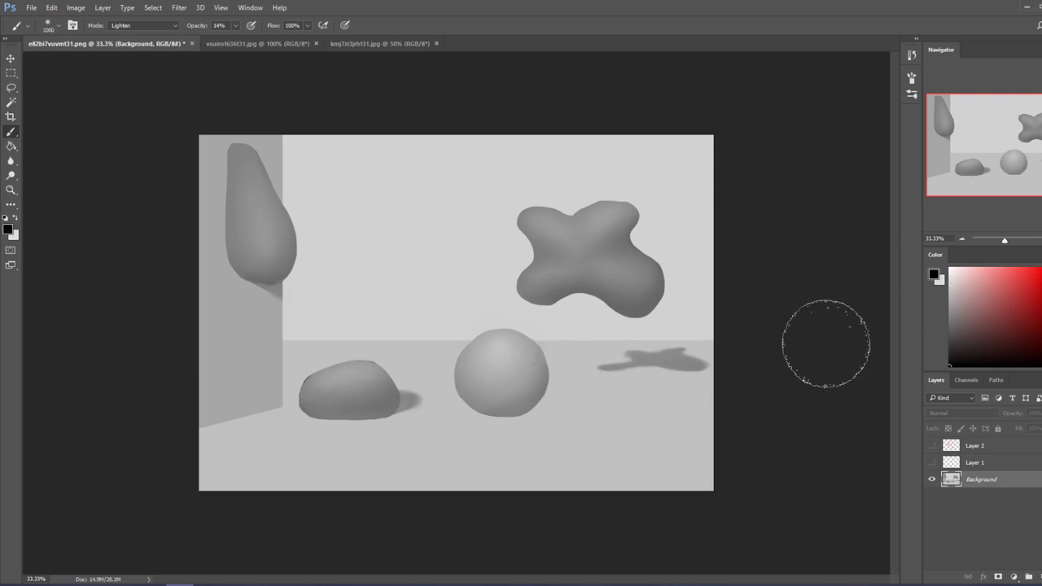
key("bracketleft")
key("bracketleft")
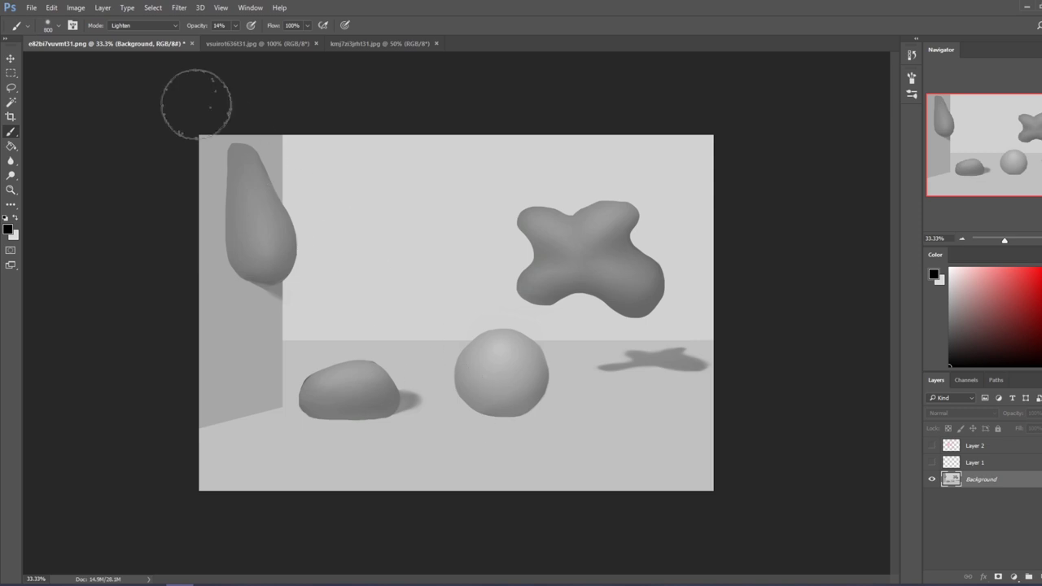
Set brush blending to Normal at 9% opacity with a 1100 px tip
left_click(142, 25)
left_click(130, 30)
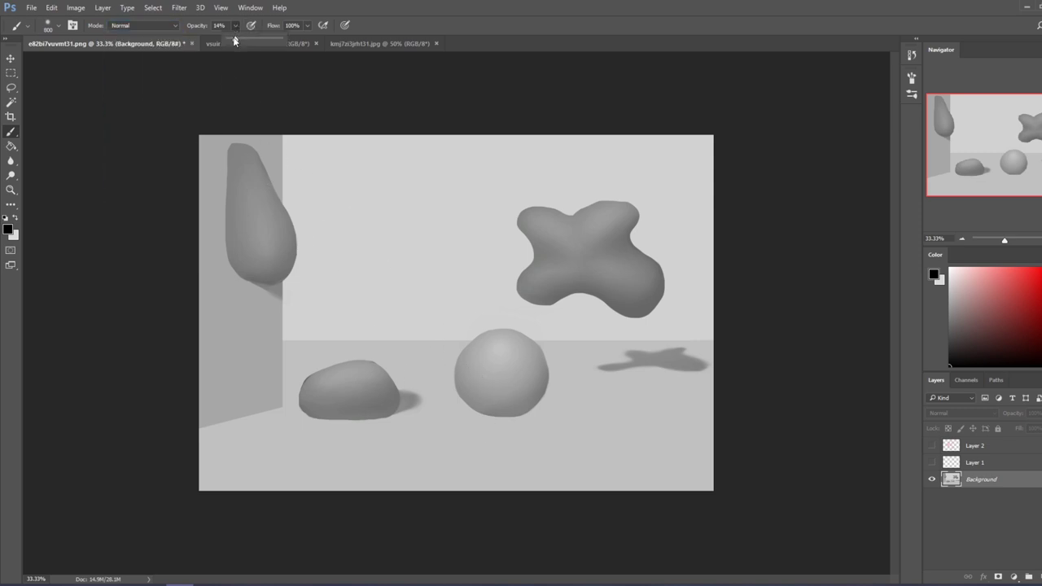
left_click_drag(233, 40, 231, 41)
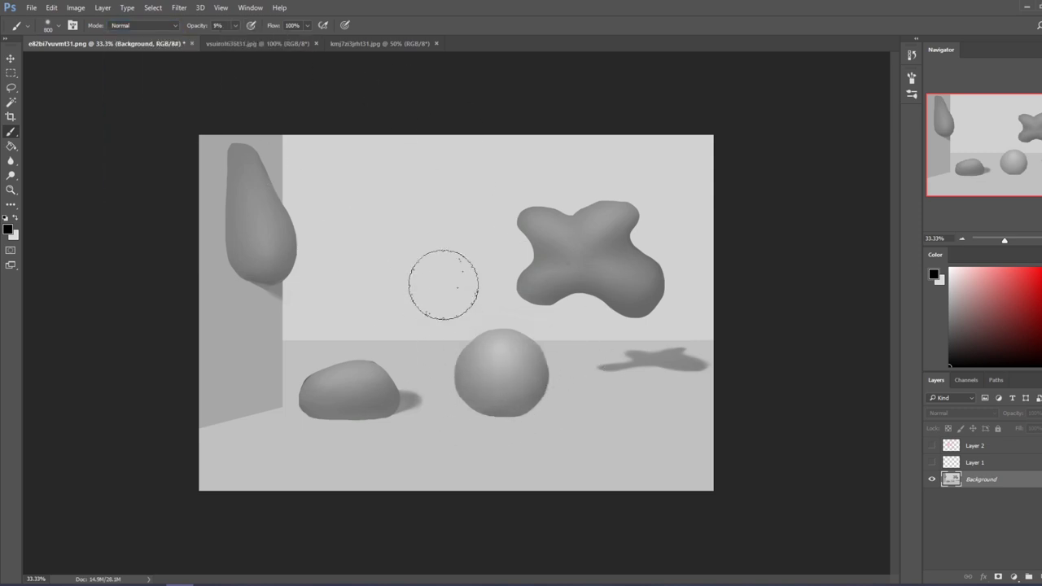
key("bracketleft")
key("bracketleft")
key("bracketleft")
key("bracketleft")
key("bracketleft")
key("bracketleft")
key("bracketleft")
key("bracketleft")
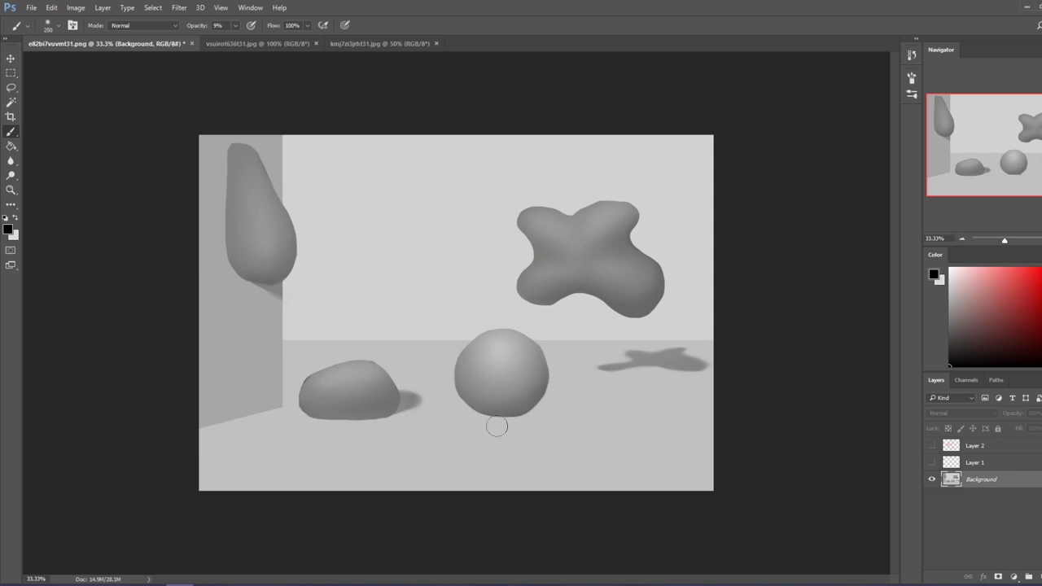
key("bracketright")
key("bracketright")
key("bracketright")
key("bracketright")
key("bracketright")
key("bracketright")
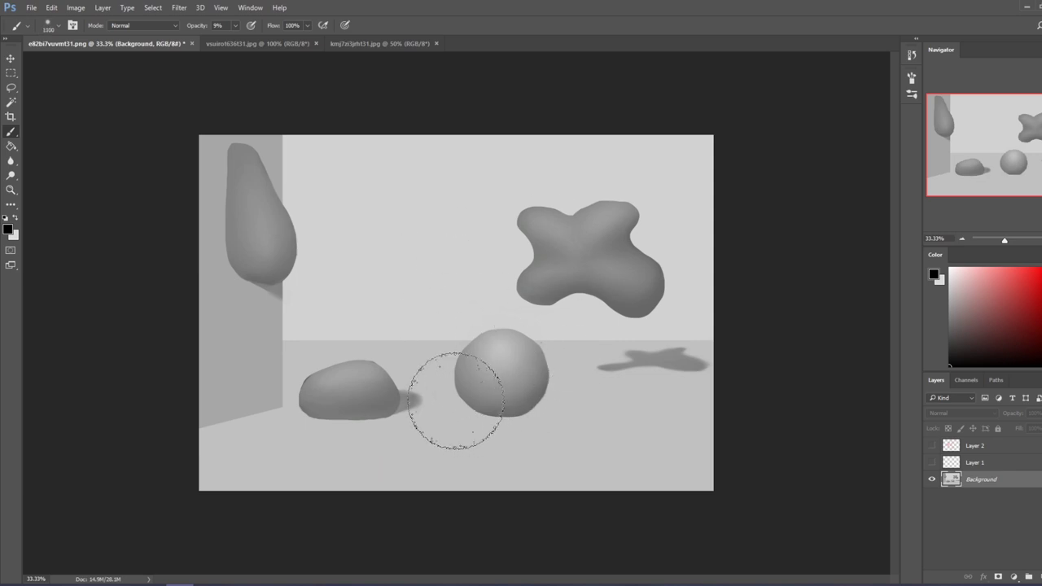
Sample the light grey floor beside the sphere and raise brush opacity to 26% in Normal mode
key("bracketleft")
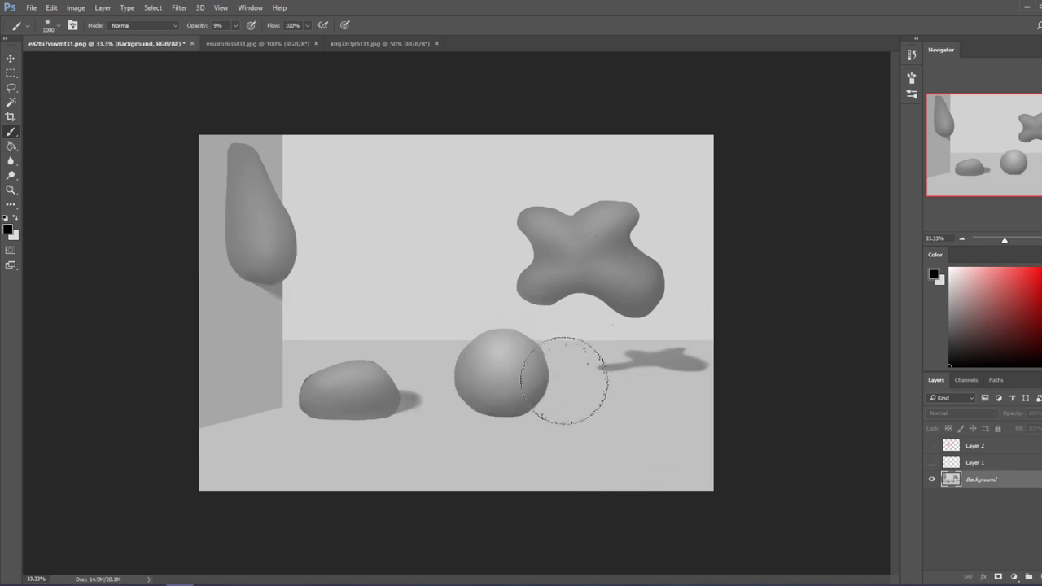
left_click(562, 407, "alt")
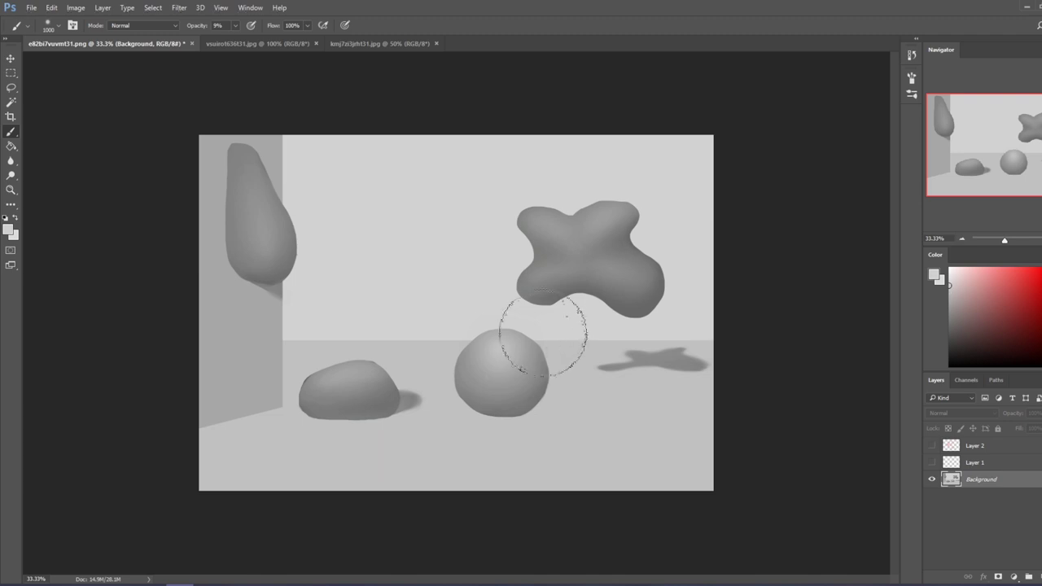
left_click(143, 25)
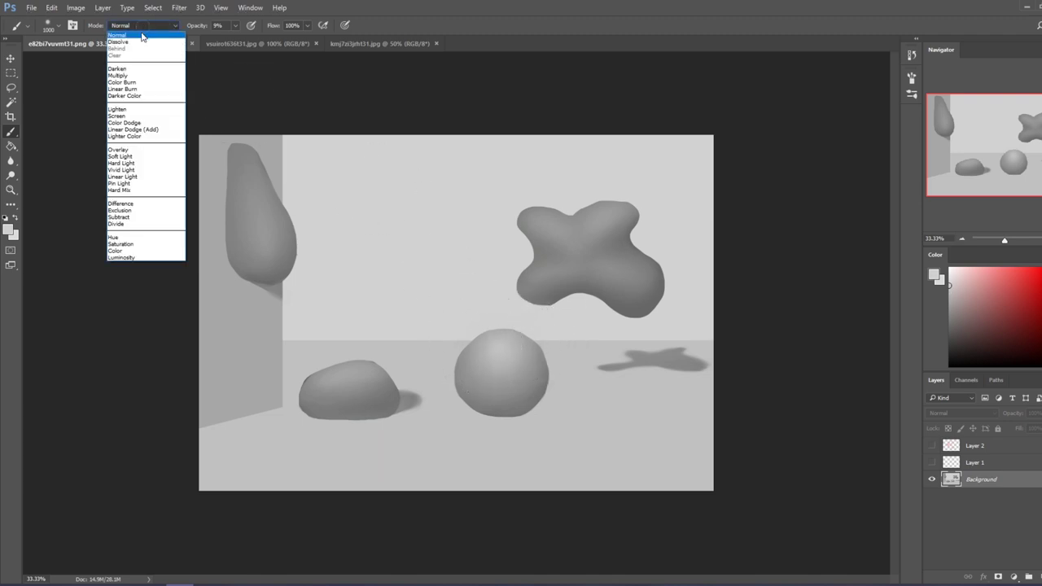
left_click(134, 35)
left_click(236, 25)
left_click_drag(240, 39, 254, 39)
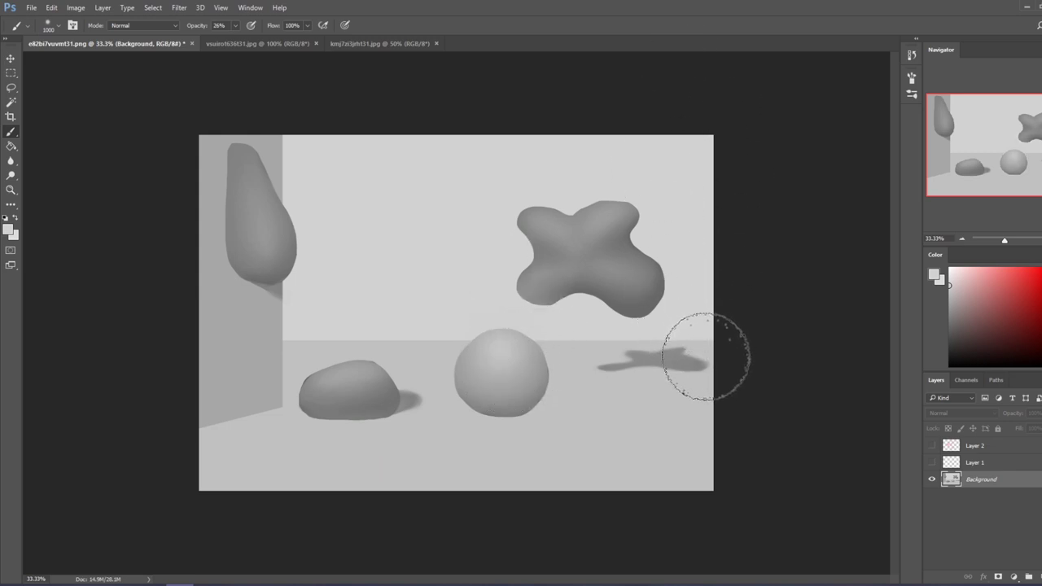
left_click(354, 372, "alt")
left_click(351, 332, "alt")
left_click_drag(351, 332, 366, 370)
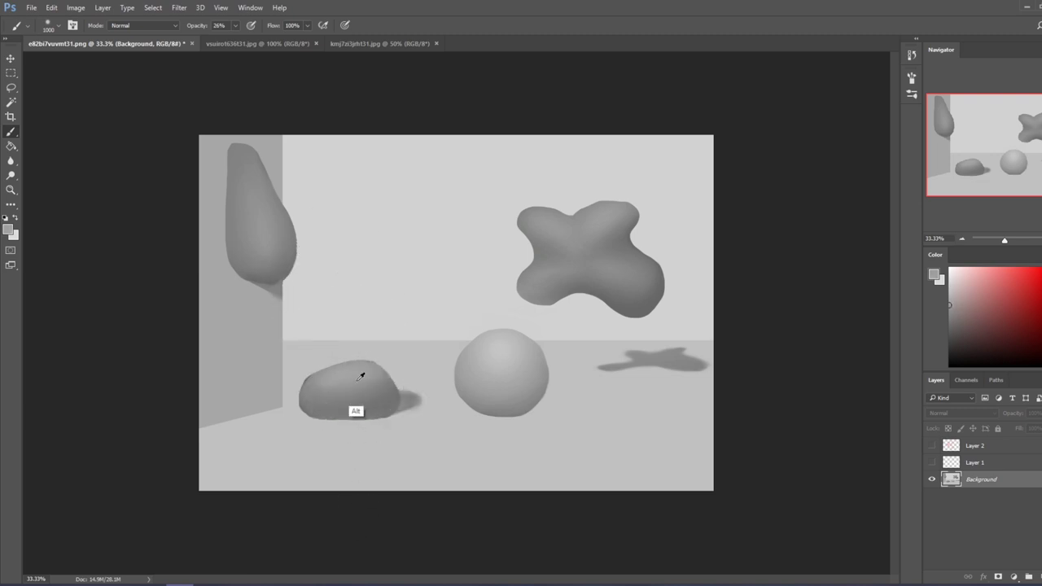
left_click(309, 389, "alt")
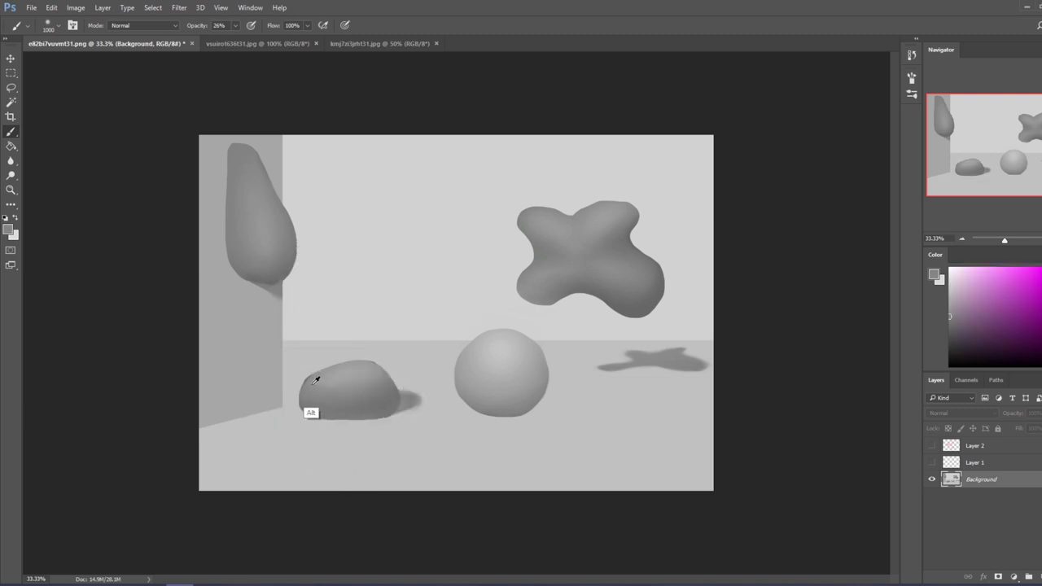
left_click(314, 378, "alt")
key("m")
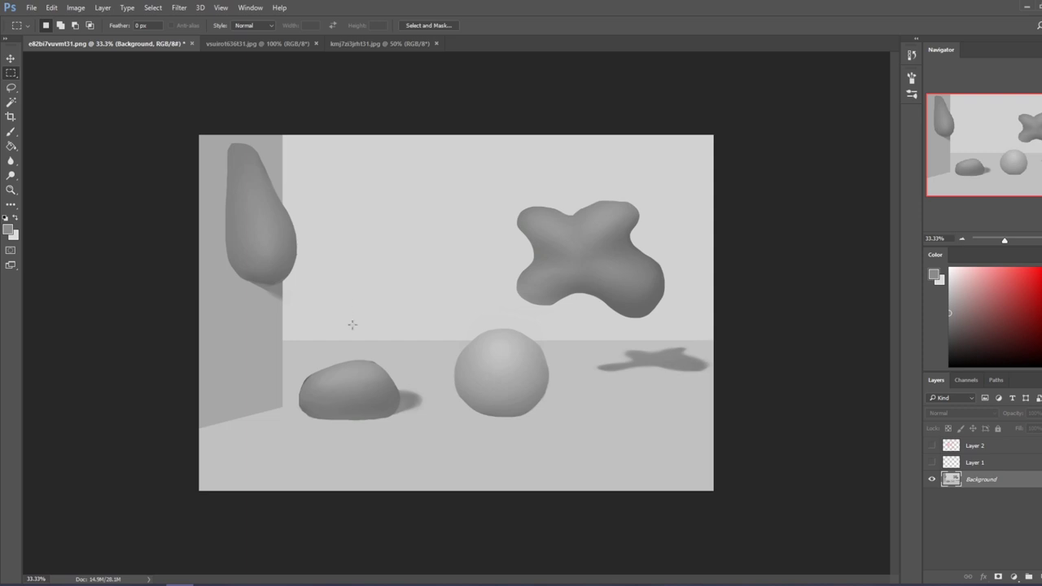
left_click(11, 103)
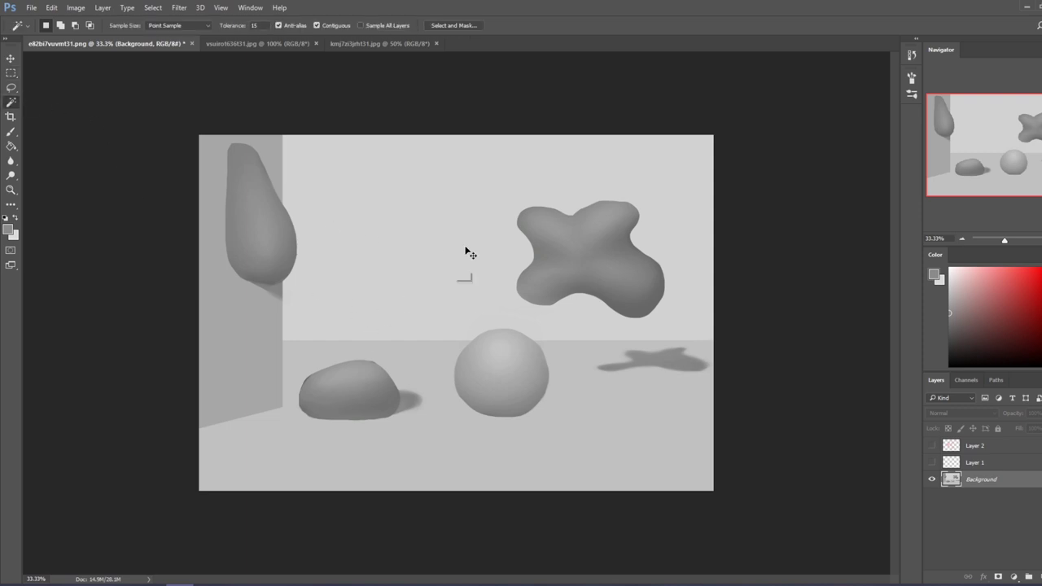
left_click(486, 287)
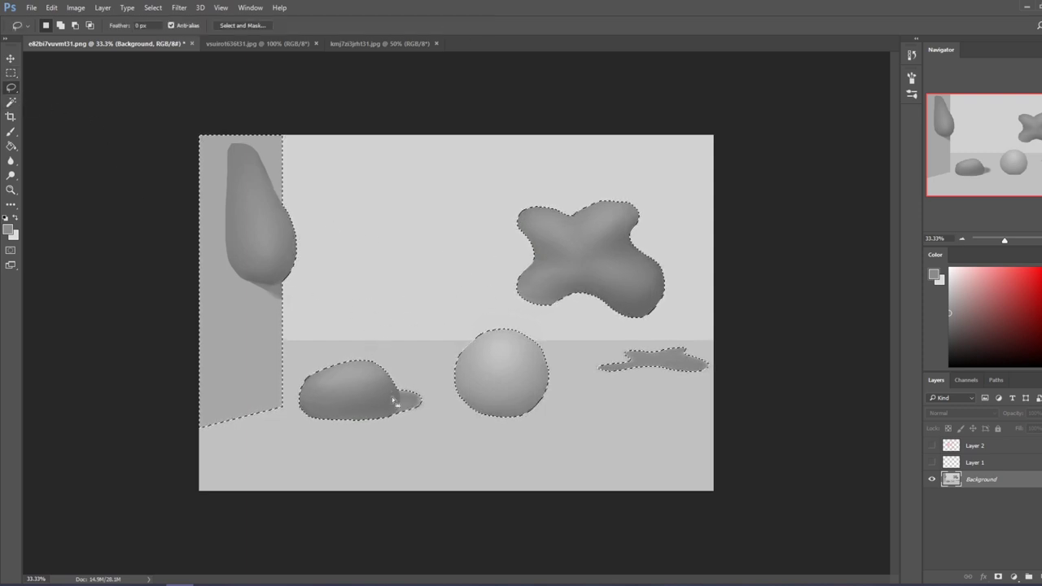
key("l")
right_click(420, 421)
key("alt")
mouse_move(400, 400)
left_mouse_down()
mouse_move(431, 402)
mouse_move(403, 411)
left_mouse_up()
key("m")
right_click(399, 394)
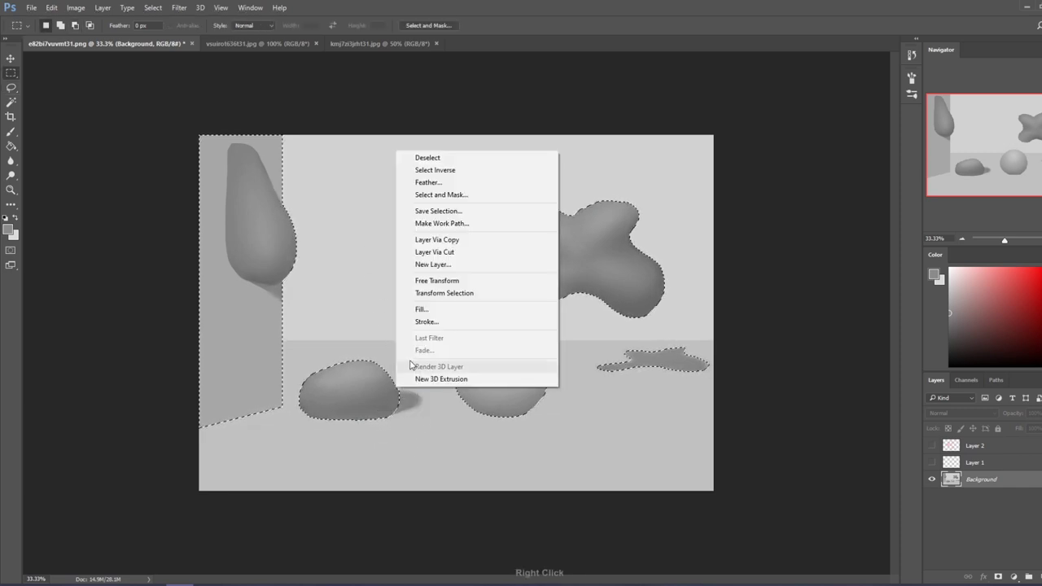
left_click(465, 171)
key("ctrl")
key("ctrl+h")
key("b")
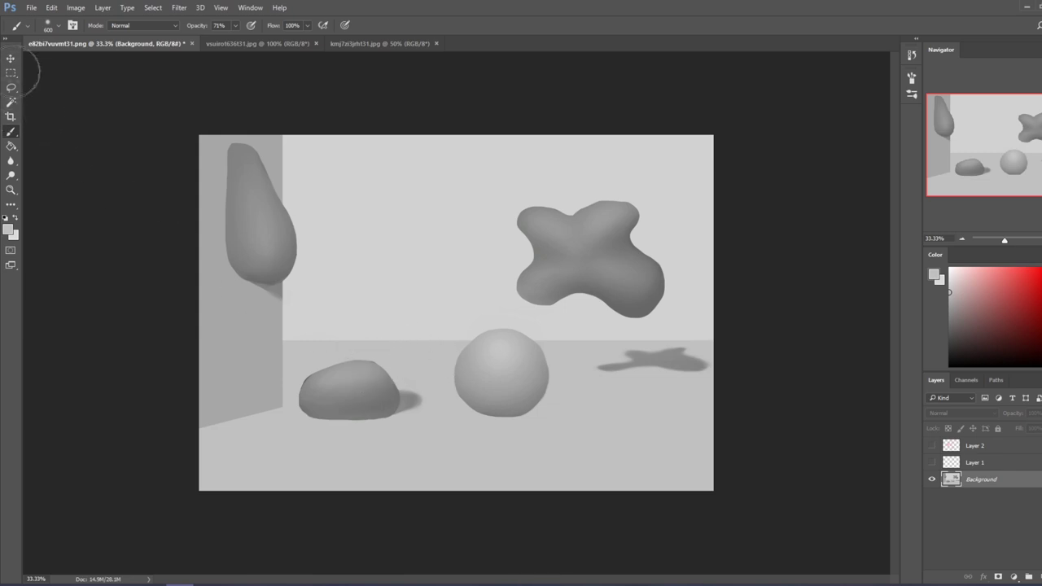
left_click(11, 72)
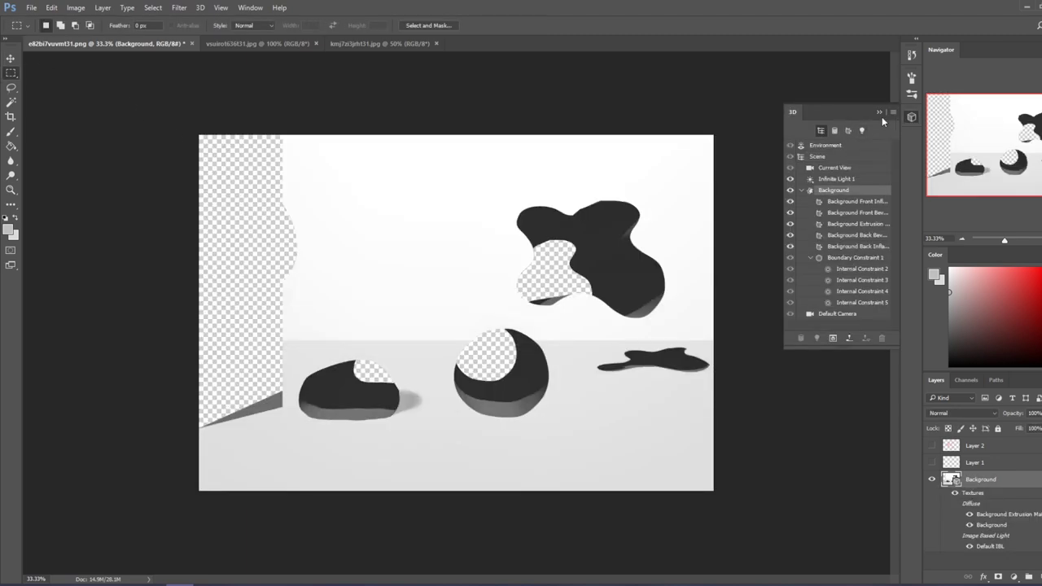
left_click(879, 112)
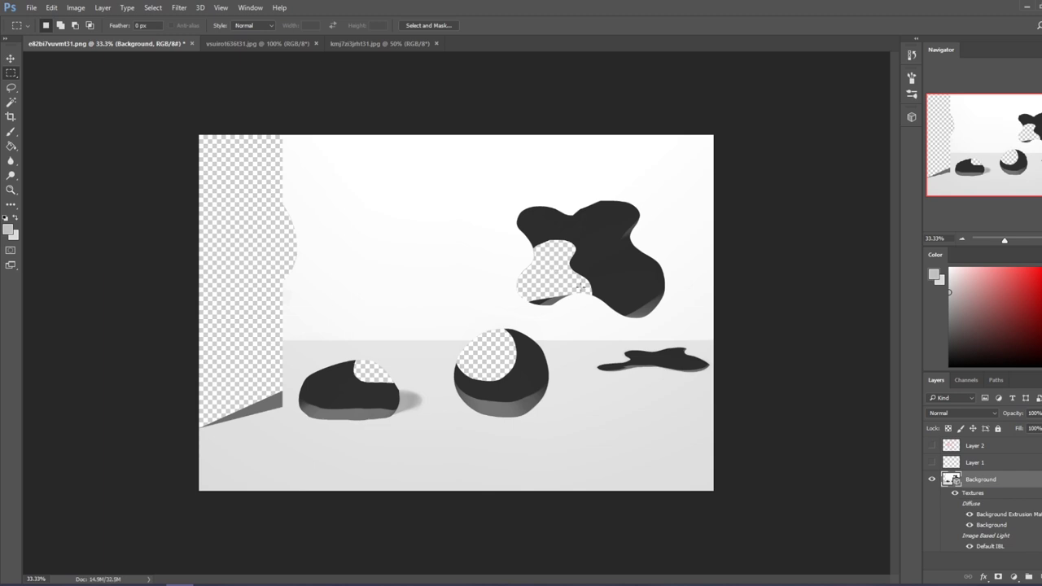
Undo the accidental 3D extrusion, invert the selection onto the shapes, and hide its outline
key("ctrl+z")
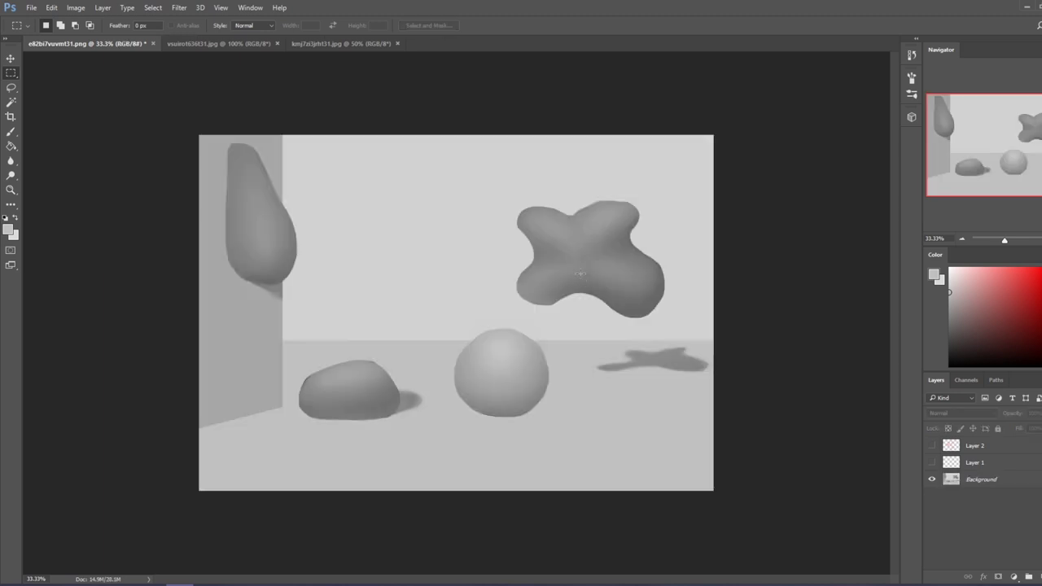
right_click(366, 384)
left_click(407, 167)
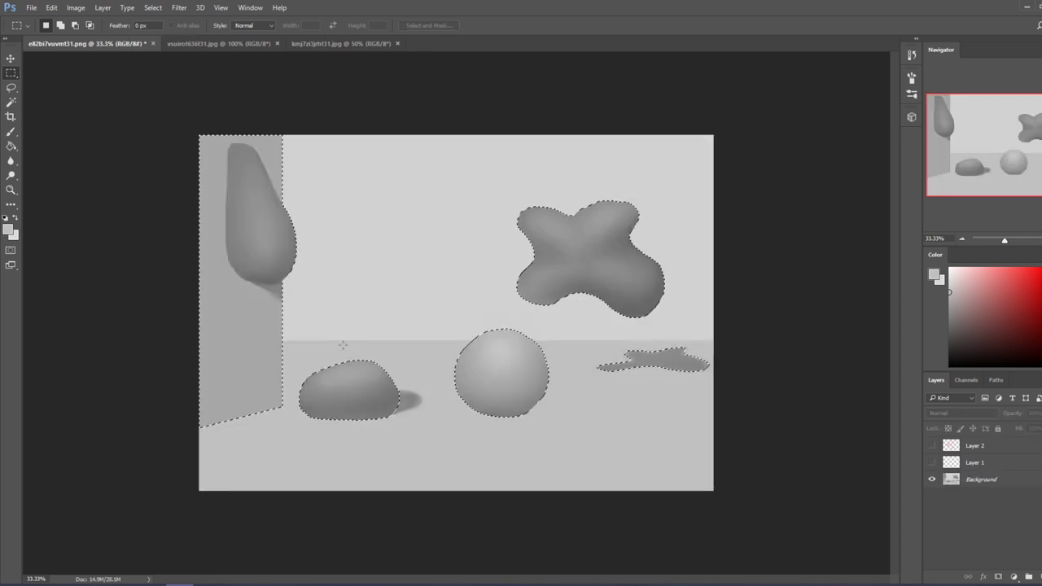
right_click(355, 379)
left_click(427, 155)
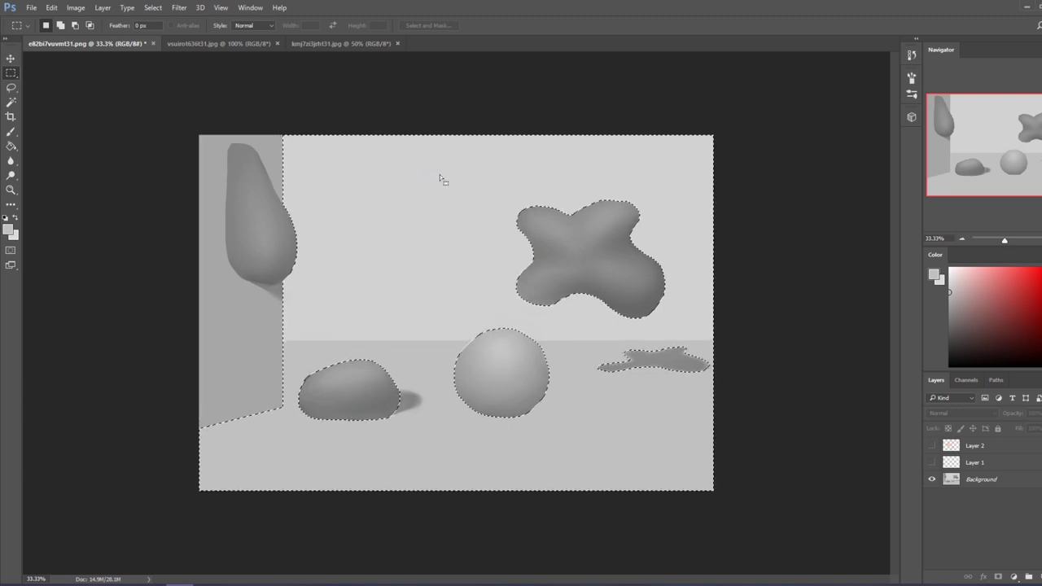
right_click(335, 381)
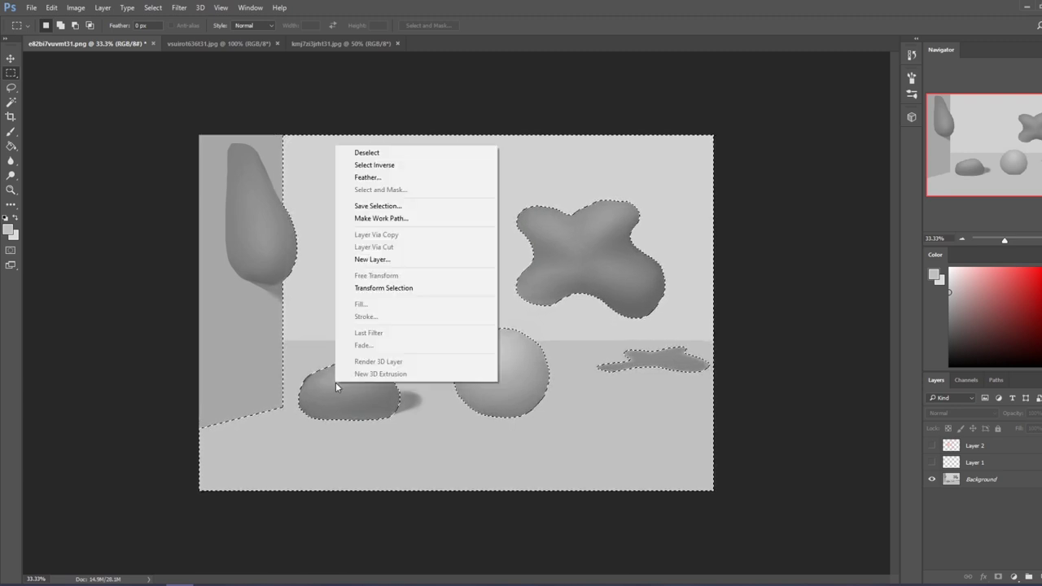
left_click(405, 166)
key("ctrl+h")
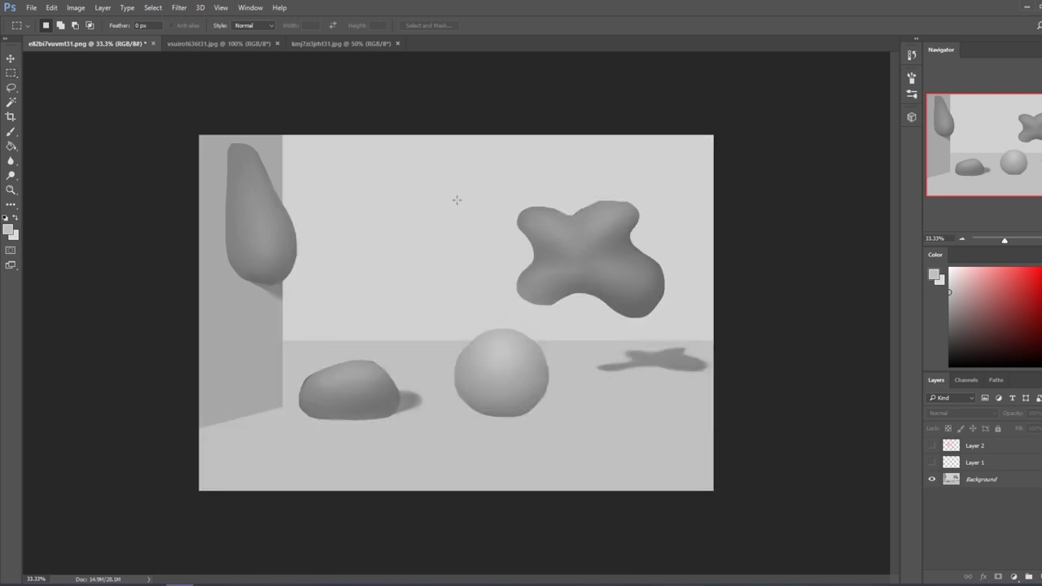
Sample greys from the rock and paint soft shading over it with a 900 px brush
key("b")
left_click(350, 365, "alt")
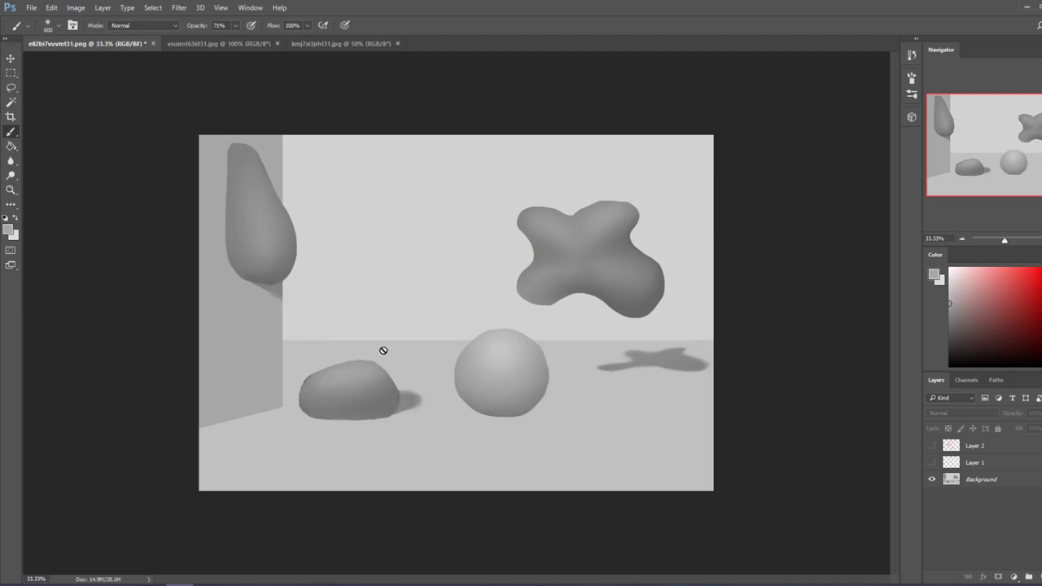
left_click(1003, 480)
left_click(361, 367, "alt")
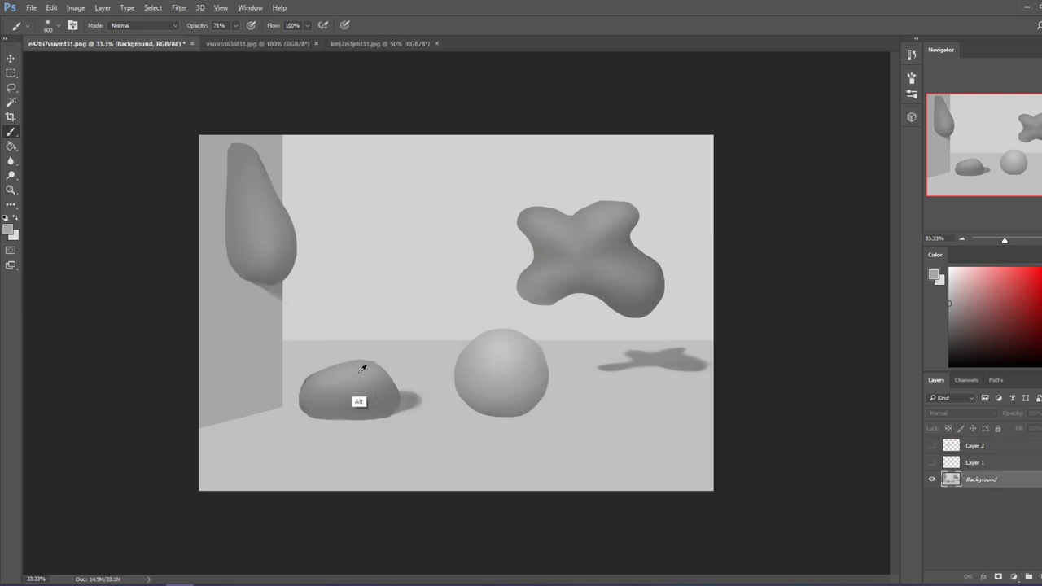
key("bracketright")
key("bracketright")
key("bracketright")
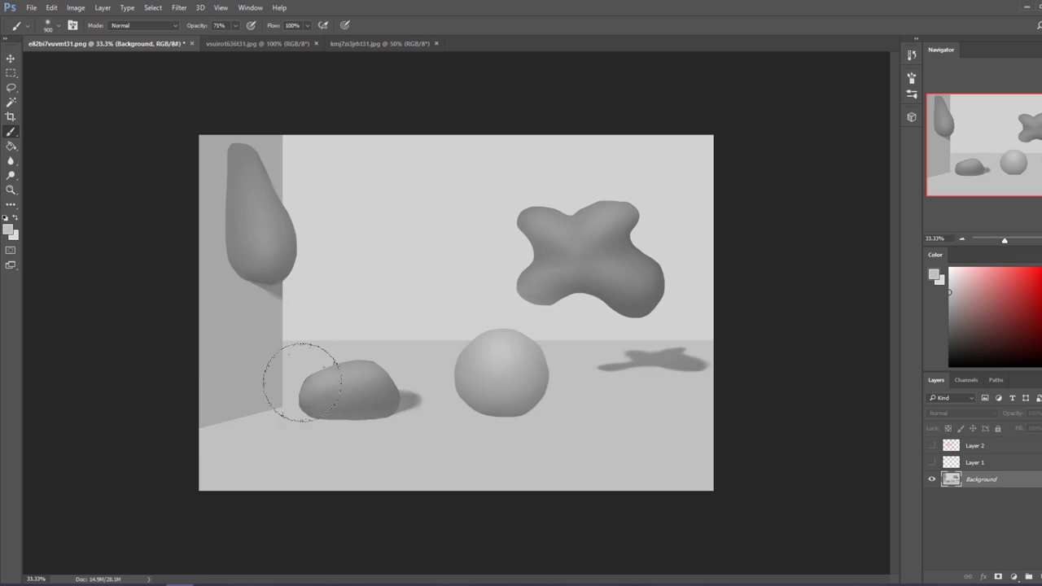
mouse_move(301, 387)
left_mouse_down()
mouse_move(384, 380)
mouse_move(359, 363)
left_mouse_up()
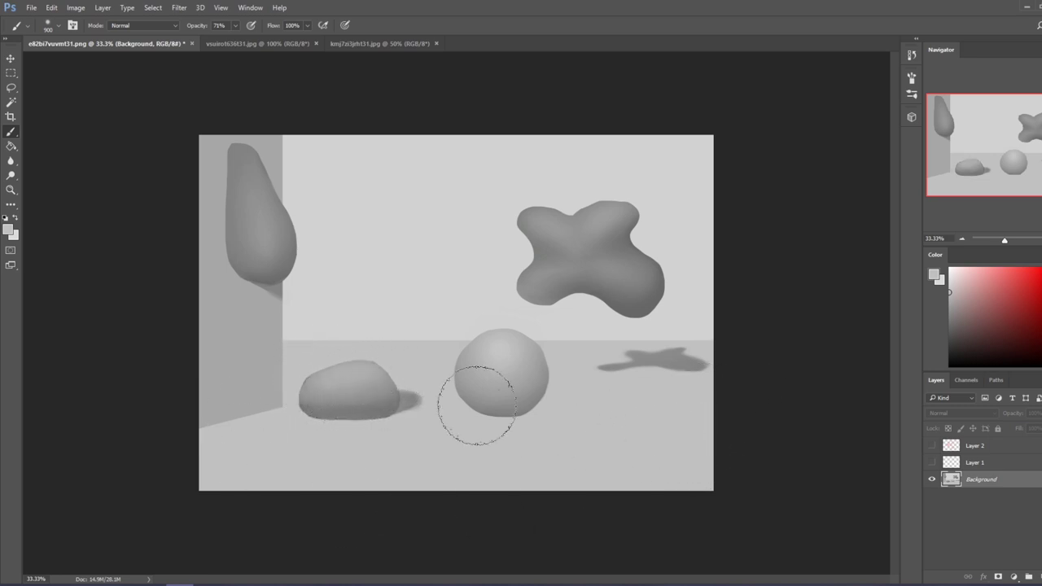
left_click(311, 400, "alt")
left_click_drag(310, 400, 363, 407)
left_click(300, 400, "alt")
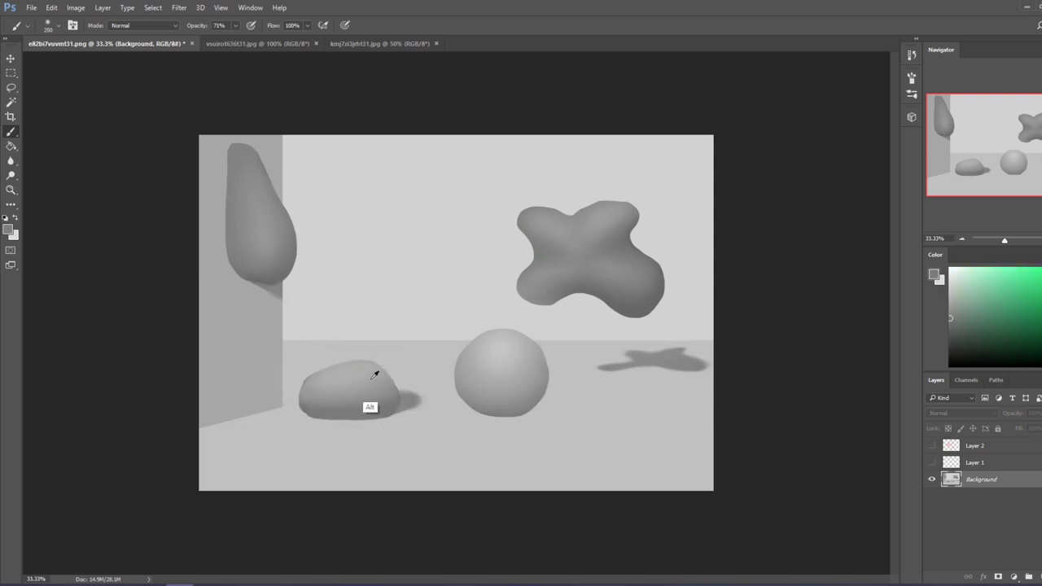
left_click(303, 395, "alt")
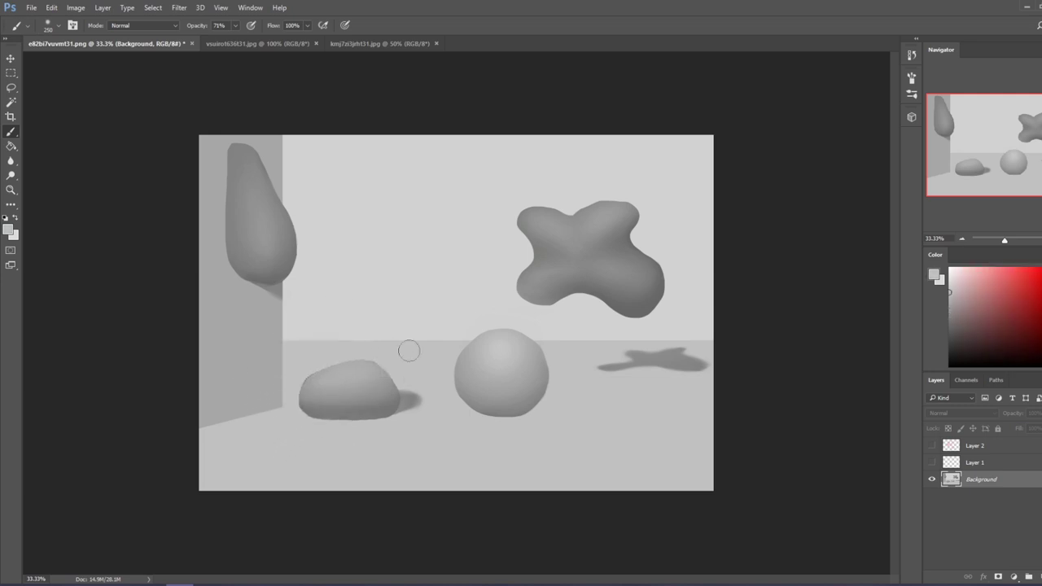
left_click(353, 375, "alt")
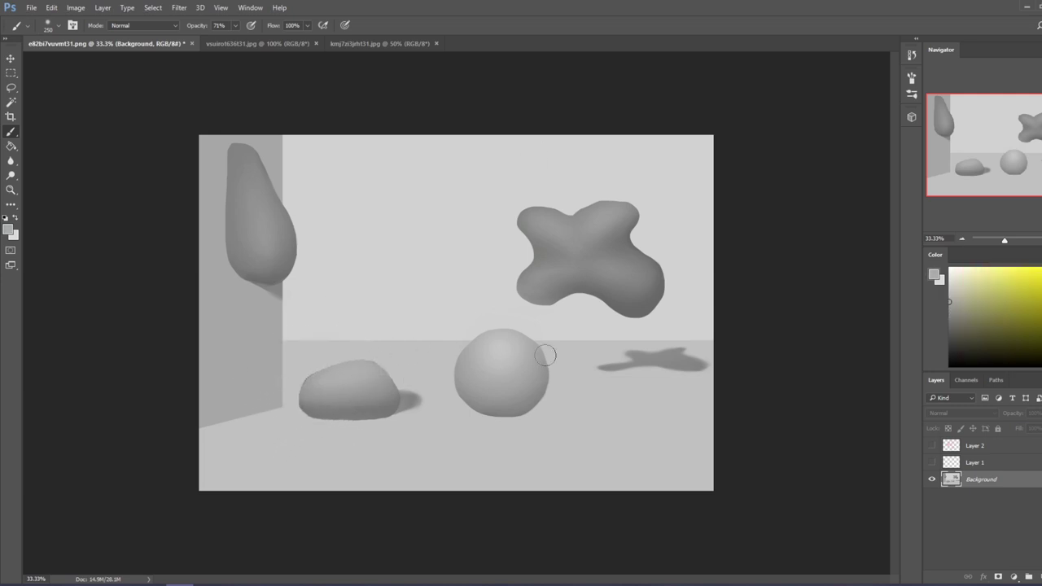
Magic Wand the back and left walls, invert the selection to the shapes, and hide the outline
left_click(11, 101)
left_click(281, 156)
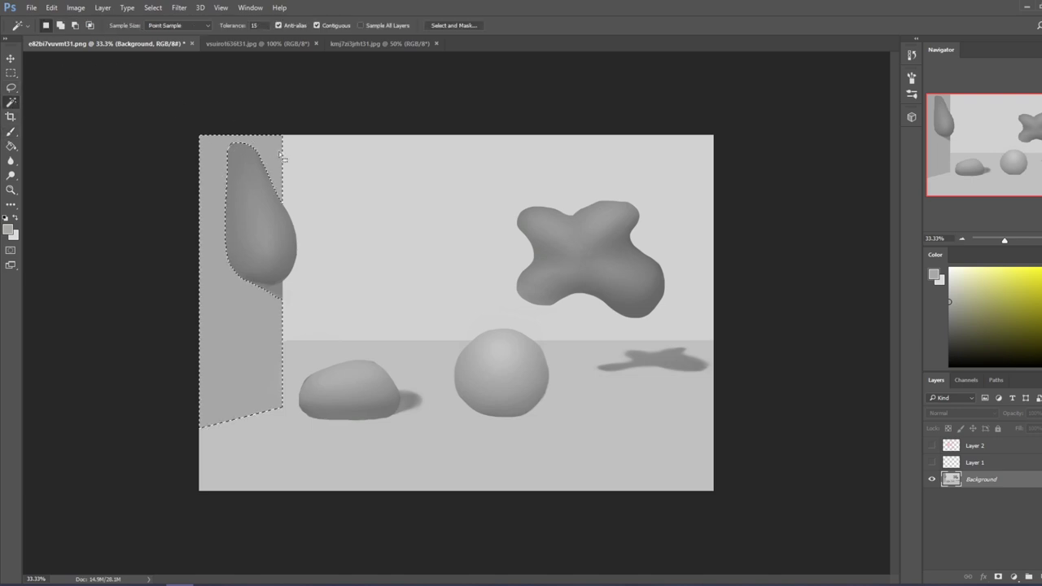
right_click(202, 142)
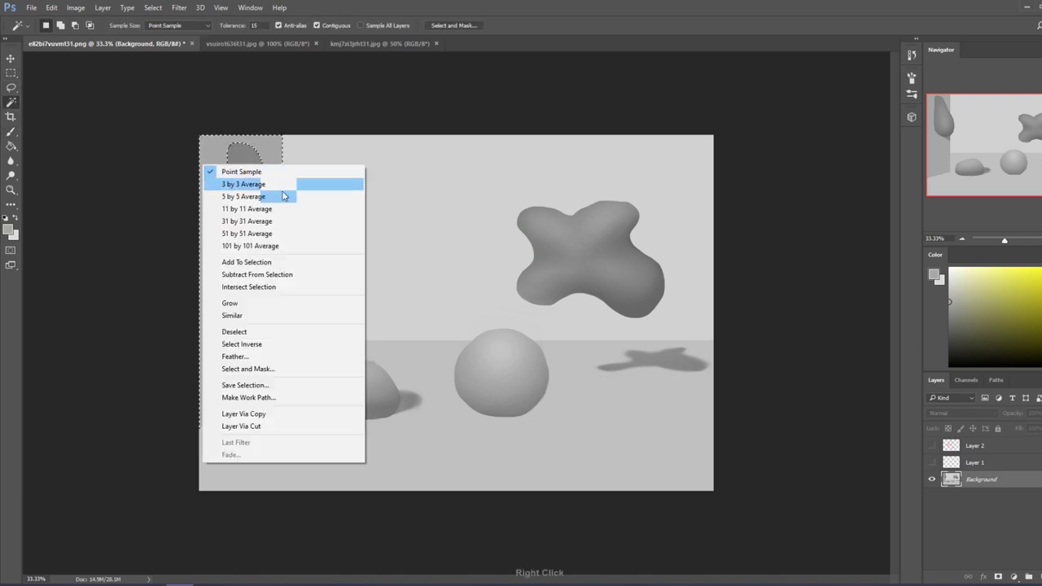
left_click(383, 179)
left_click(278, 176, "shift")
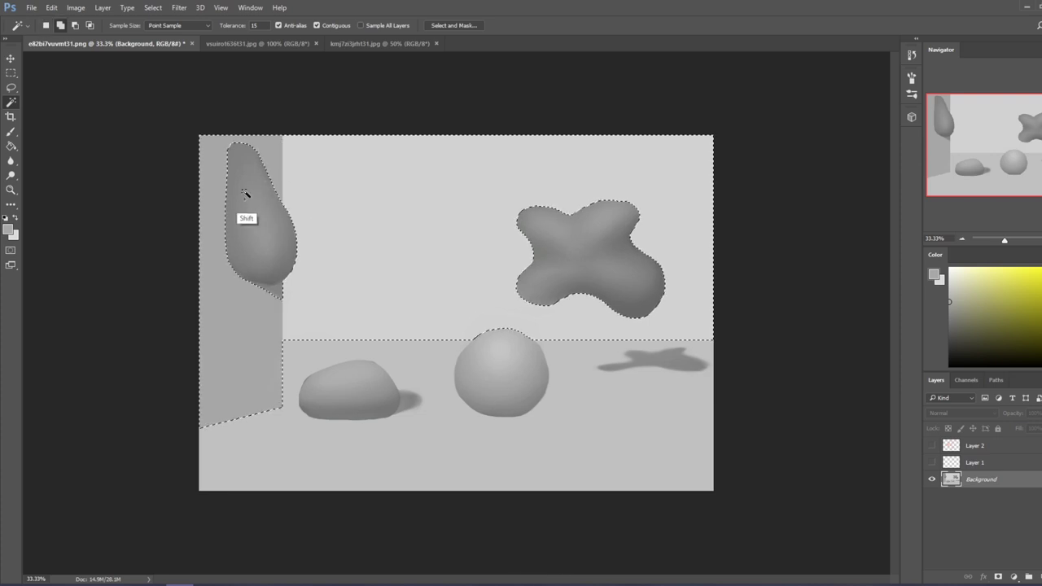
key("l")
right_click(284, 233)
left_click(324, 236)
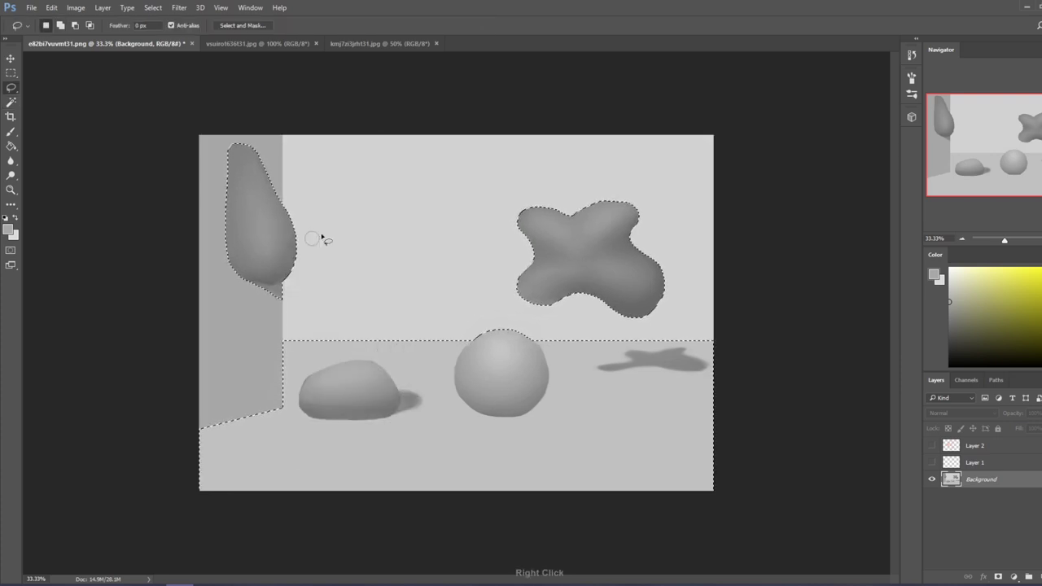
key("ctrl+h")
Sample the canvas grey and adjust the brush size, ending at 900 px
key("b")
left_click(376, 238, "alt")
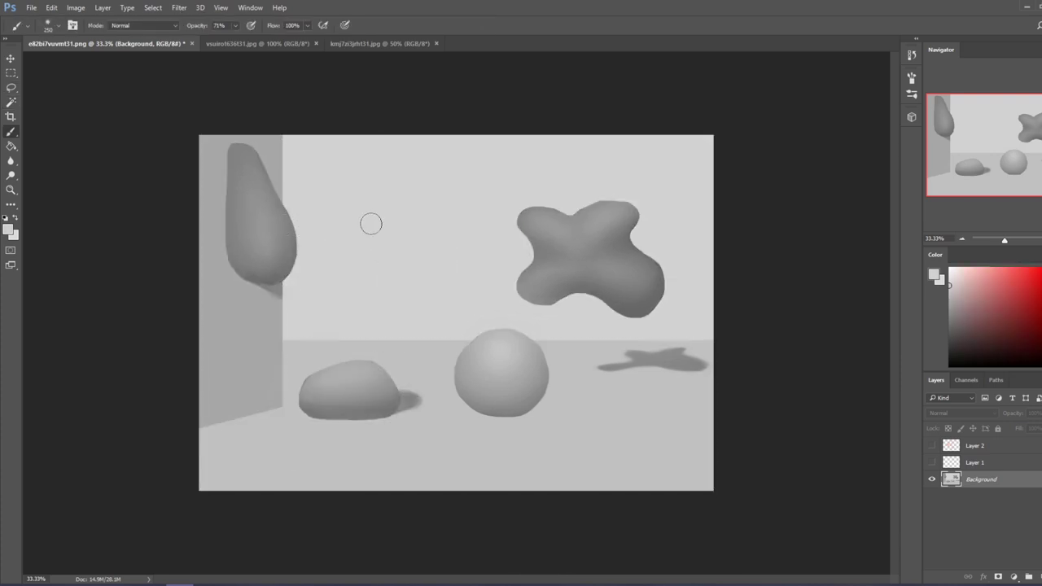
key("bracketright")
key("bracketright")
key("bracketright")
key("bracketright")
key("bracketright")
key("bracketright")
key("bracketright")
key("bracketright")
key("bracketright")
key("bracketright")
key("bracketright")
key("bracketright")
key("bracketright")
key("bracketright")
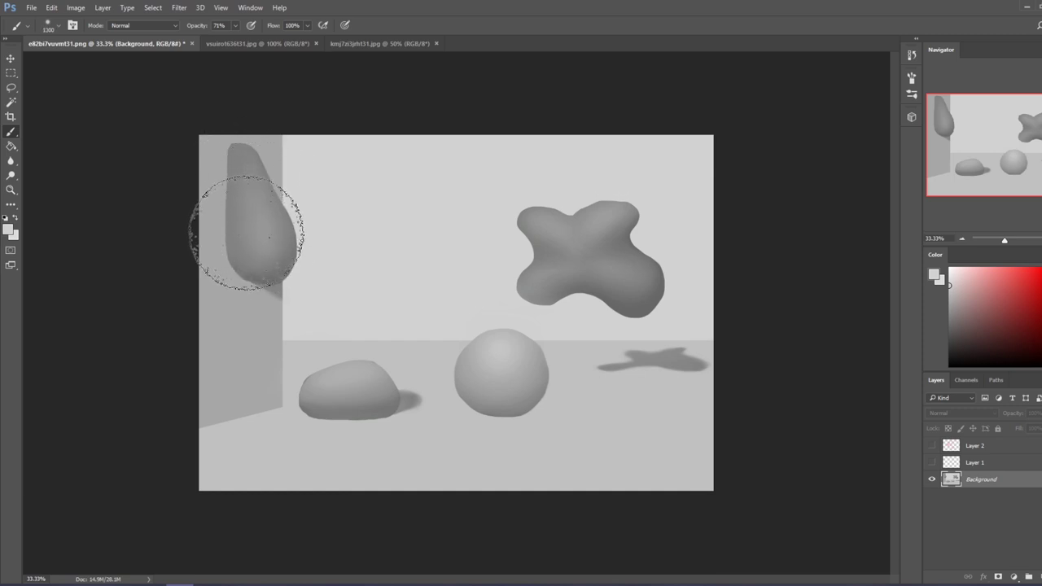
key("bracketleft")
key("bracketleft")
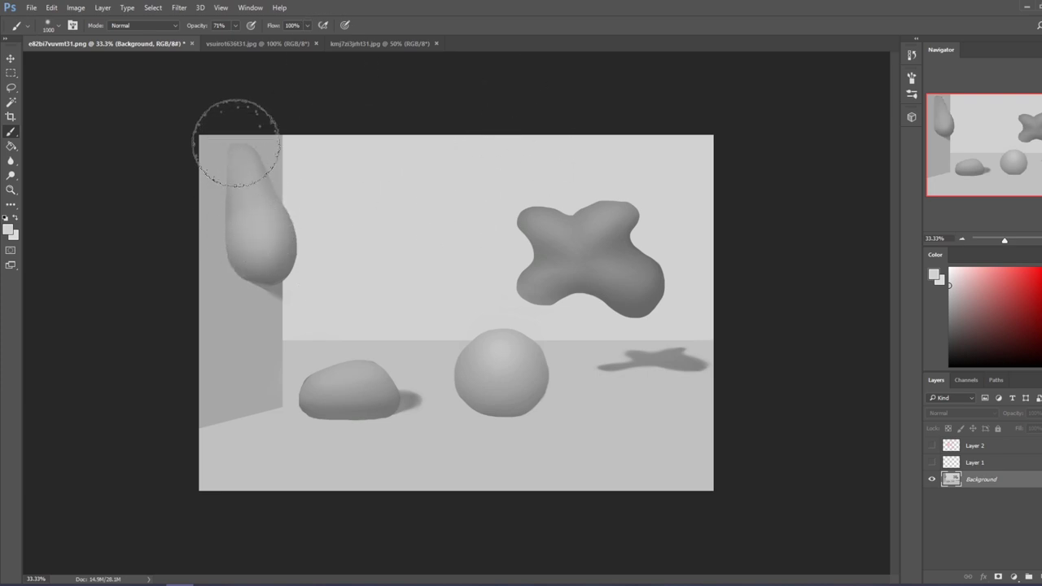
key("bracketleft")
key("bracketleft")
key("bracketleft")
key("bracketleft")
key("bracketleft")
key("bracketleft")
key("bracketleft")
key("bracketleft")
key("bracketleft")
key("bracketleft")
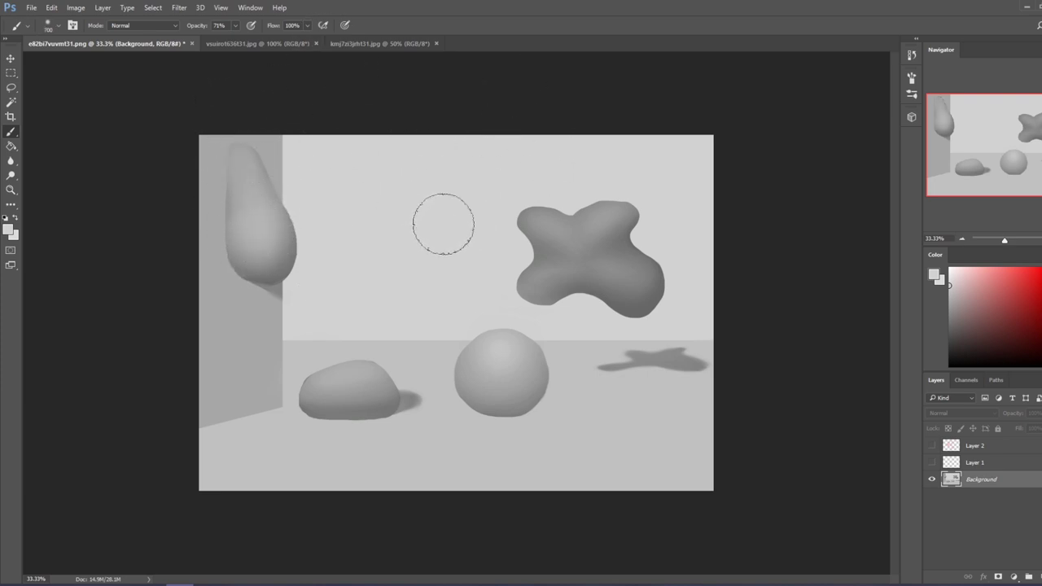
key("bracketright")
key("bracketright")
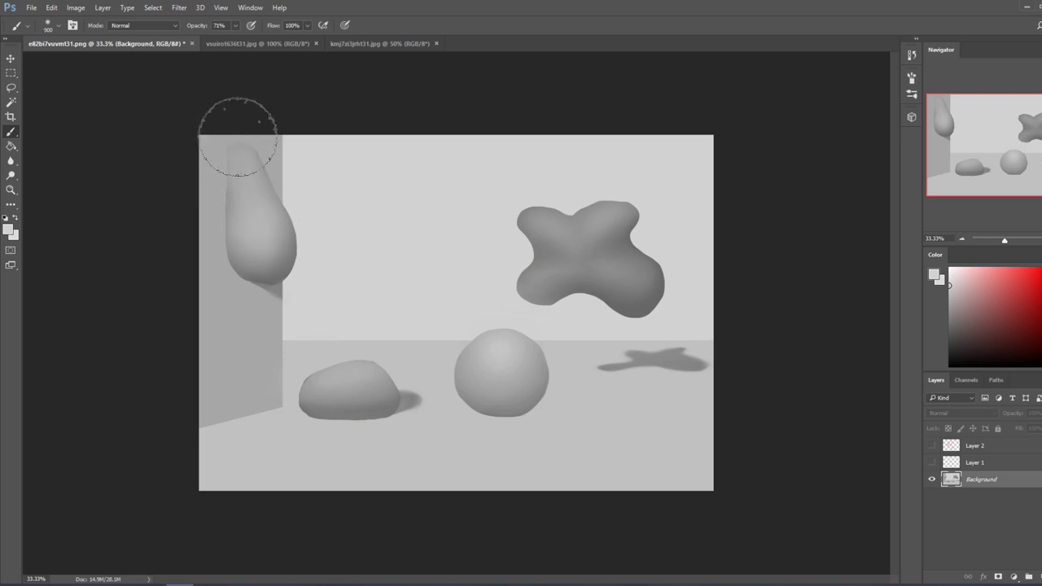
key("bracketright")
key("bracketright")
key("bracketright")
key("bracketright")
key("bracketright")
key("bracketright")
left_click(234, 26)
key("bracketleft")
key("bracketleft")
key("bracketleft")
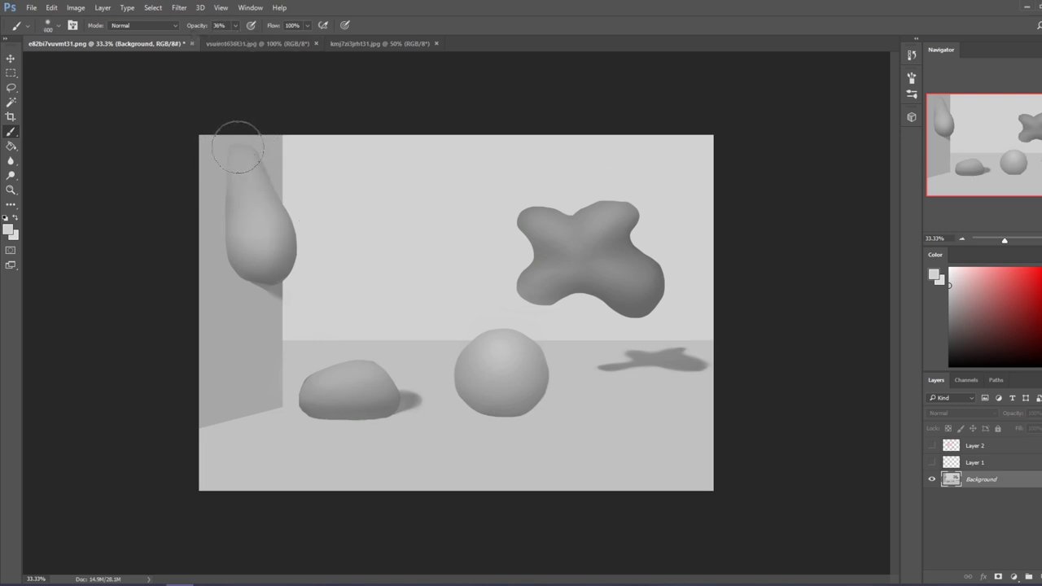
key("bracketright")
key("bracketright")
key("bracketright")
key("bracketright")
key("bracketright")
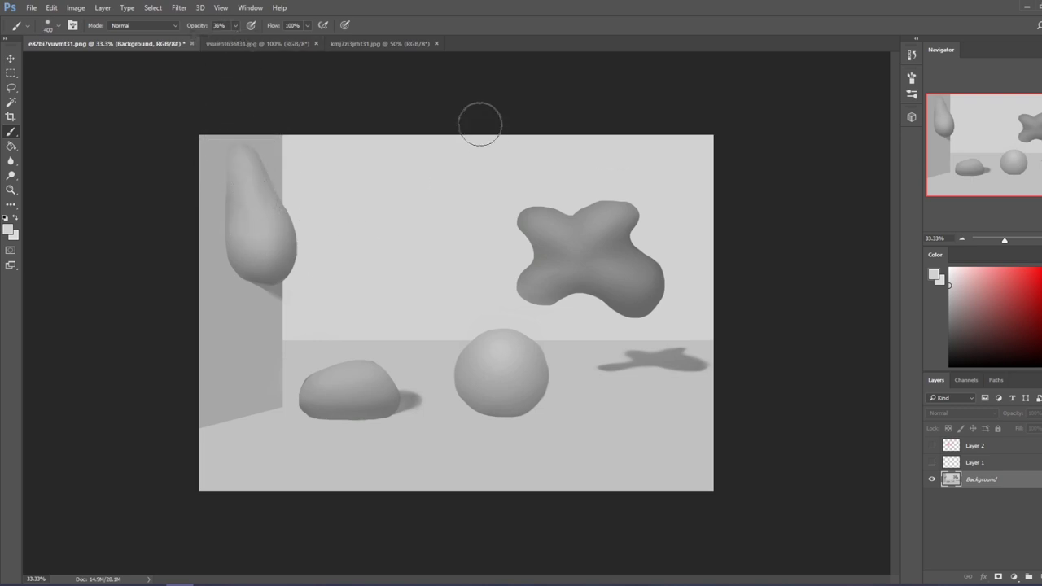
Smudge the pear, then sample its greys with a 700 px brush at 9% opacity
right_click(10, 162)
left_click(48, 180)
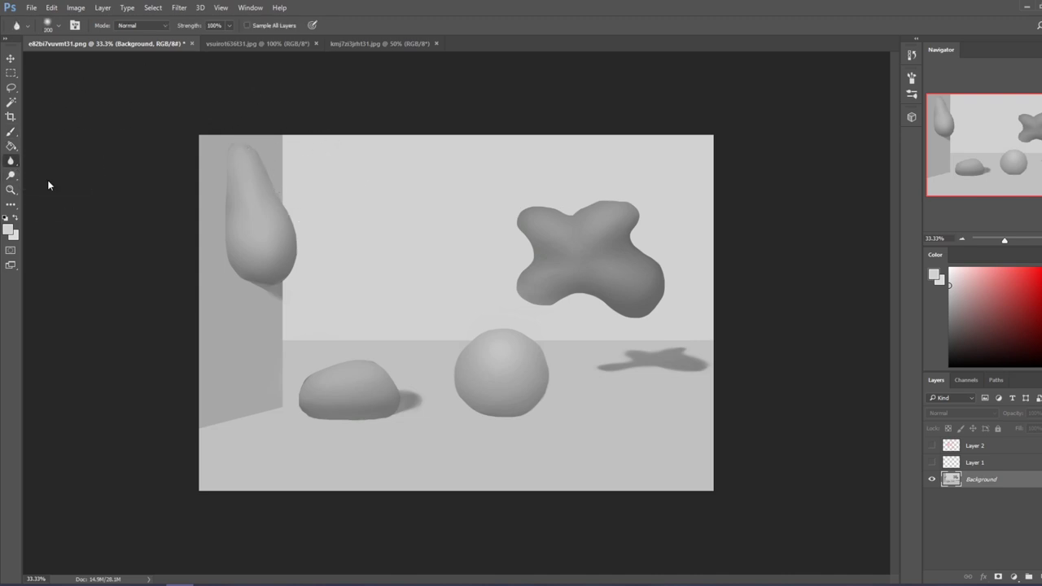
key("b")
left_click(238, 199, "alt")
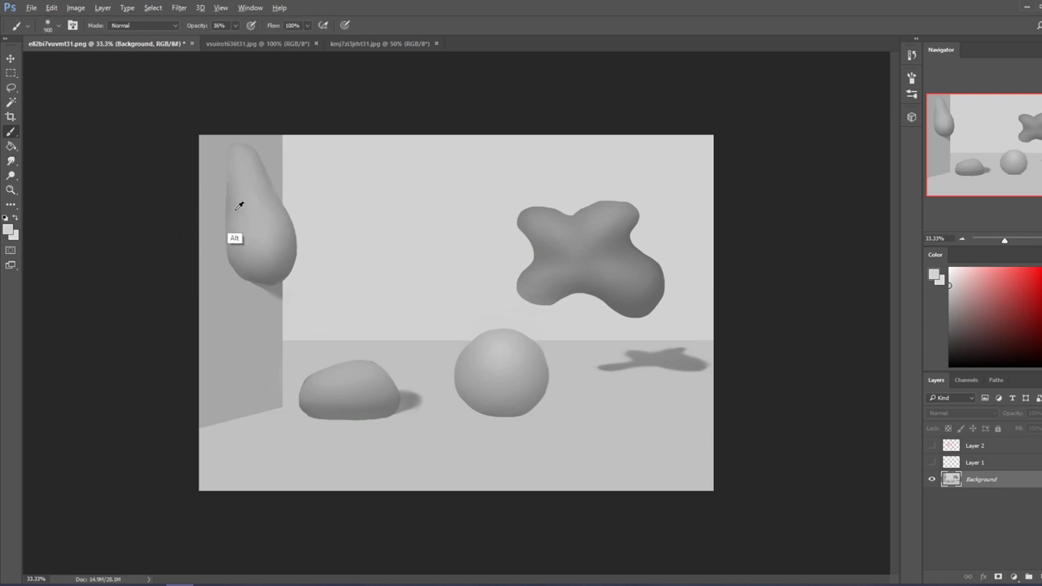
left_click(297, 226, "alt")
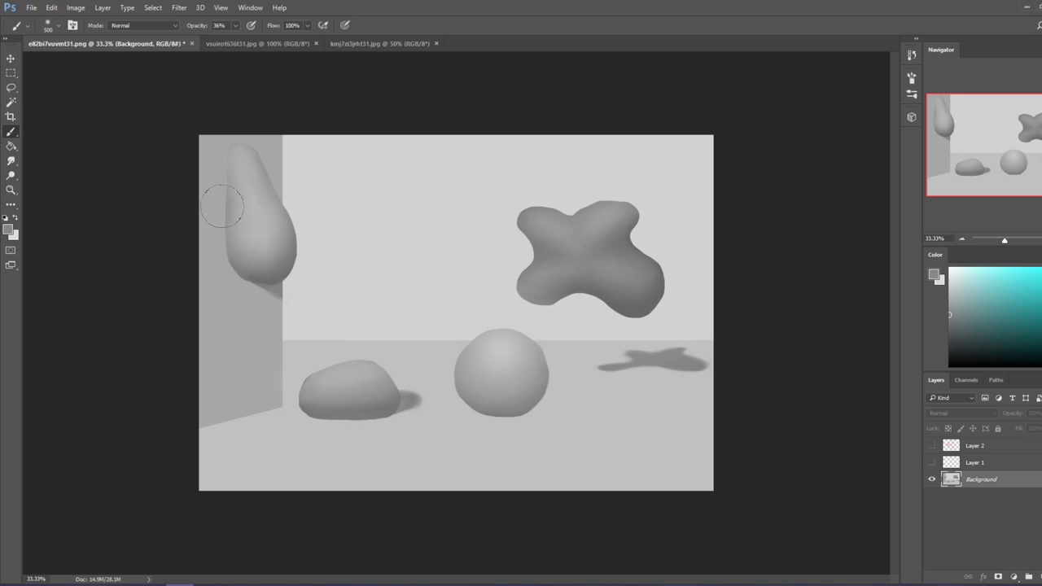
key("bracketright")
key("bracketright")
key("bracketright")
key("bracketright")
key("bracketleft")
key("bracketleft")
left_click(236, 27)
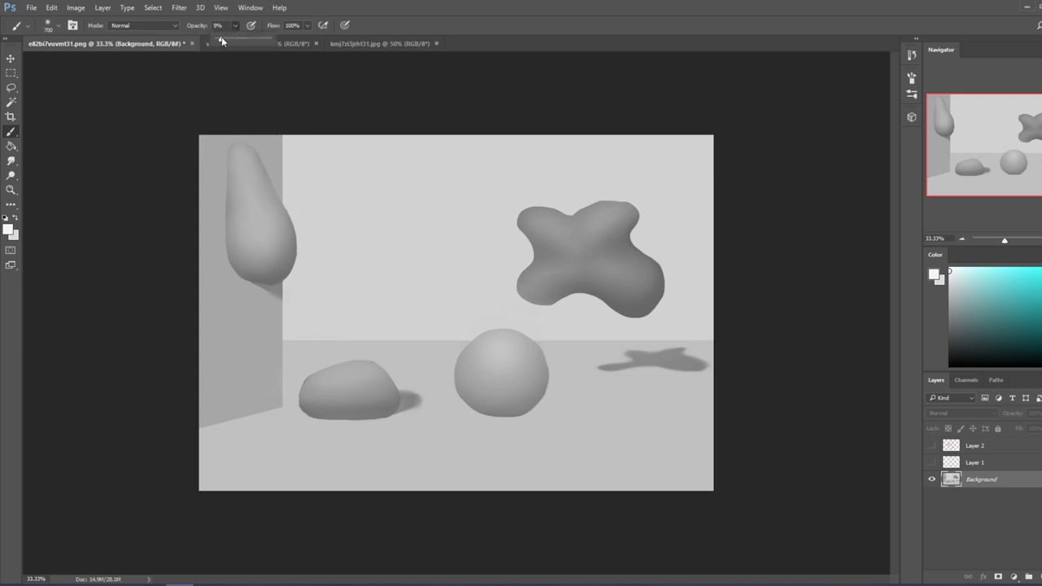
left_click_drag(221, 40, 223, 41)
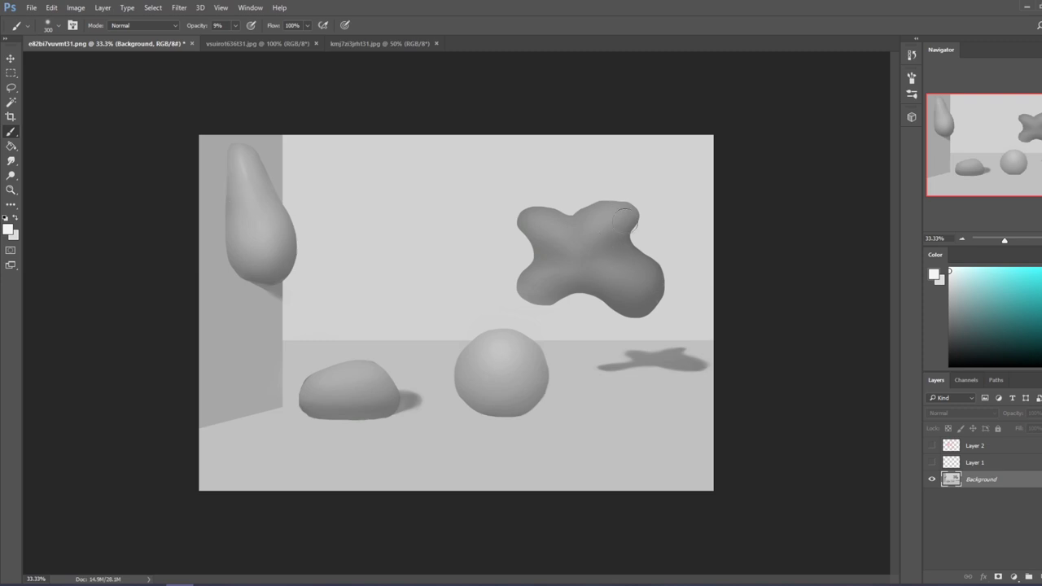
Sample greys near the cross and its shadow, then lighten the cross's right lobe and middle band at 600 px
left_click(236, 26)
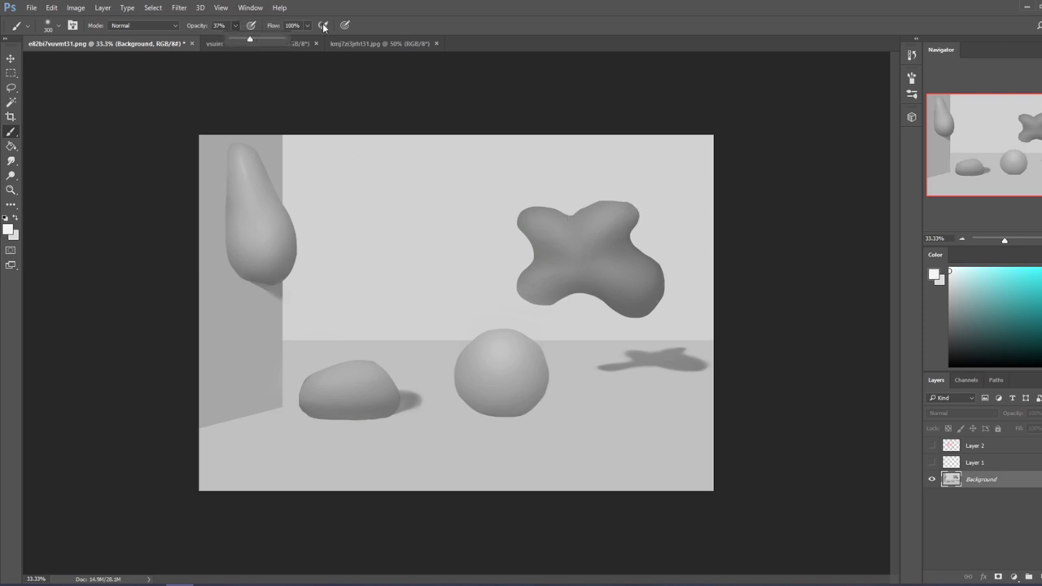
left_click(589, 249, "alt")
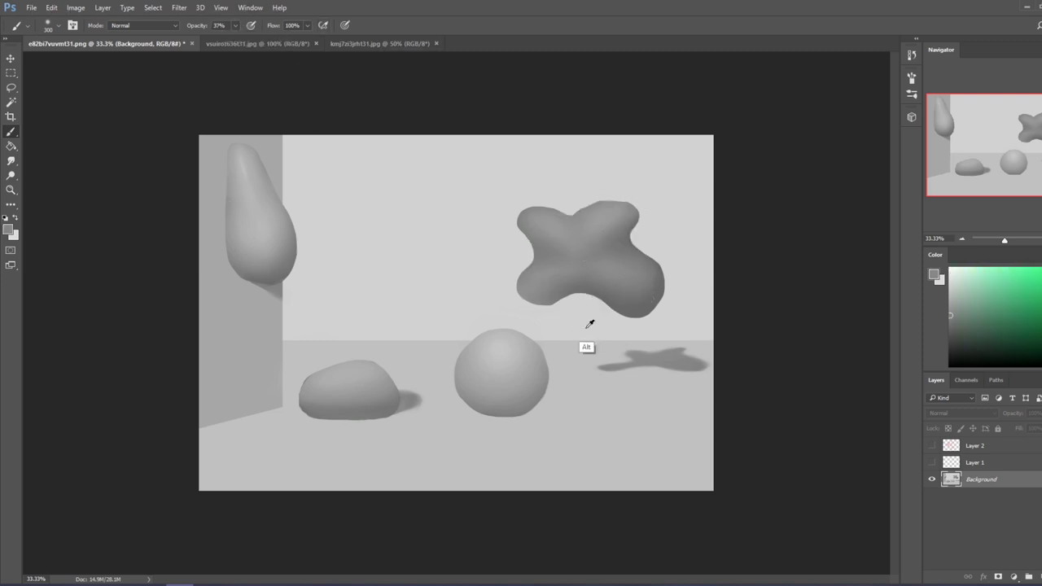
mouse_move(589, 326)
left_mouse_down()
mouse_move(565, 400)
mouse_move(597, 248)
mouse_move(587, 249)
left_mouse_up()
left_click_drag(651, 350, 687, 360)
left_click_drag(566, 155, 692, 365)
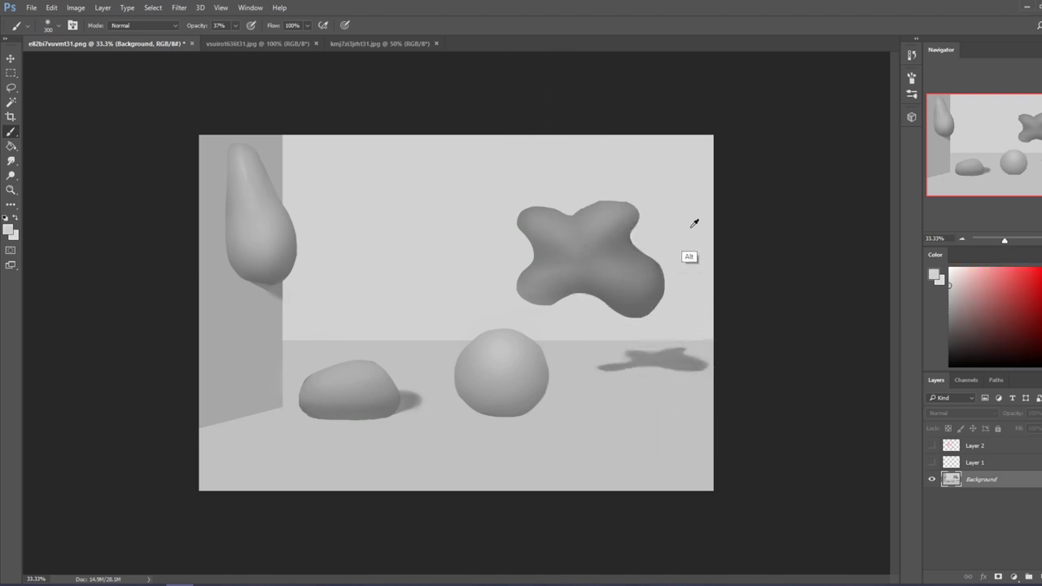
key("bracketright")
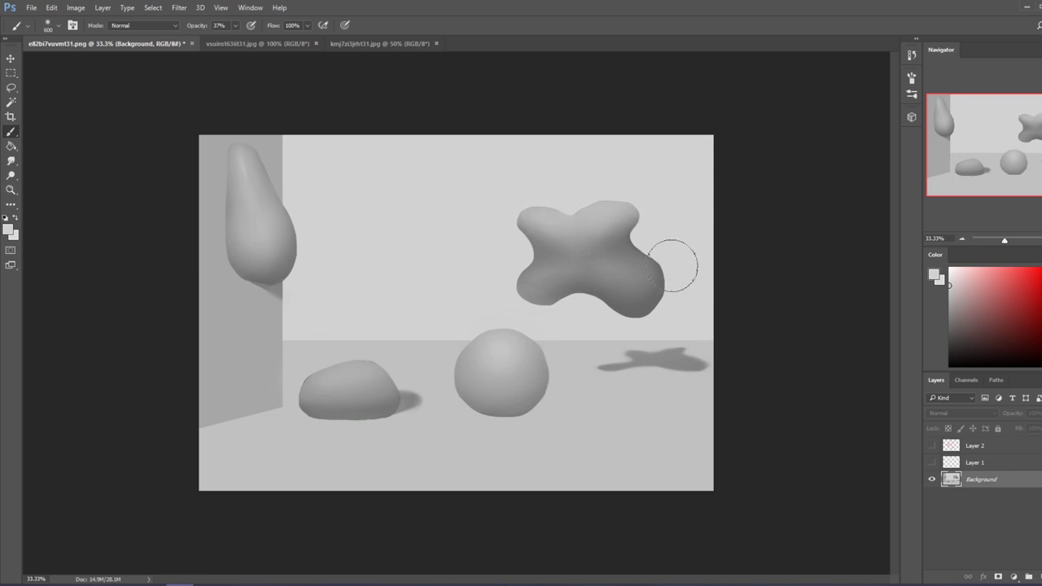
left_click_drag(670, 268, 628, 270)
mouse_move(517, 266)
left_mouse_down()
mouse_move(611, 273)
mouse_move(656, 259)
left_mouse_up()
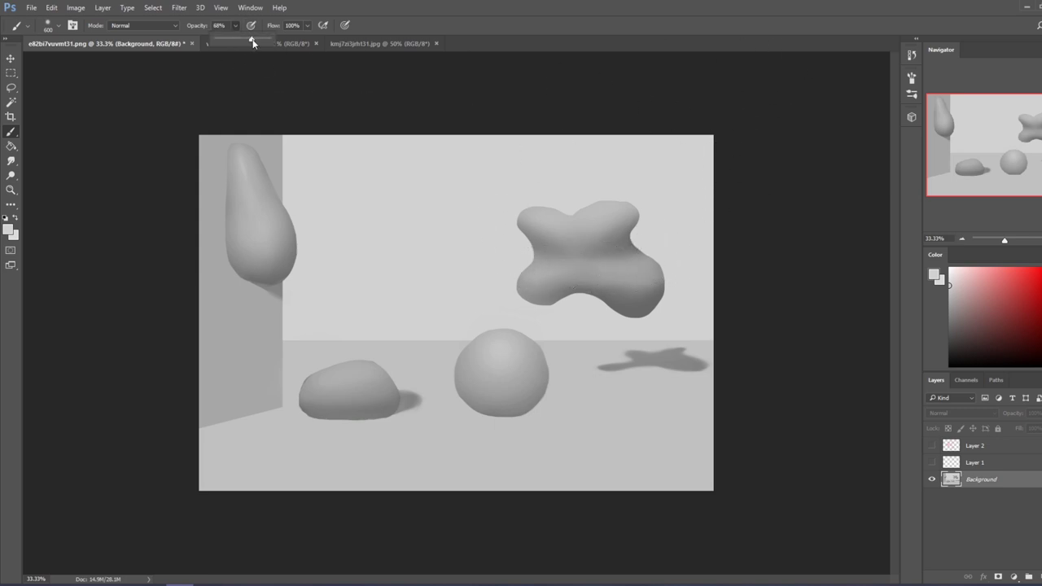
At 78% opacity, darken the cross's centre with a sampled darker grey
left_click_drag(252, 42, 259, 40)
left_click(594, 290, "alt")
left_click(602, 289, "alt")
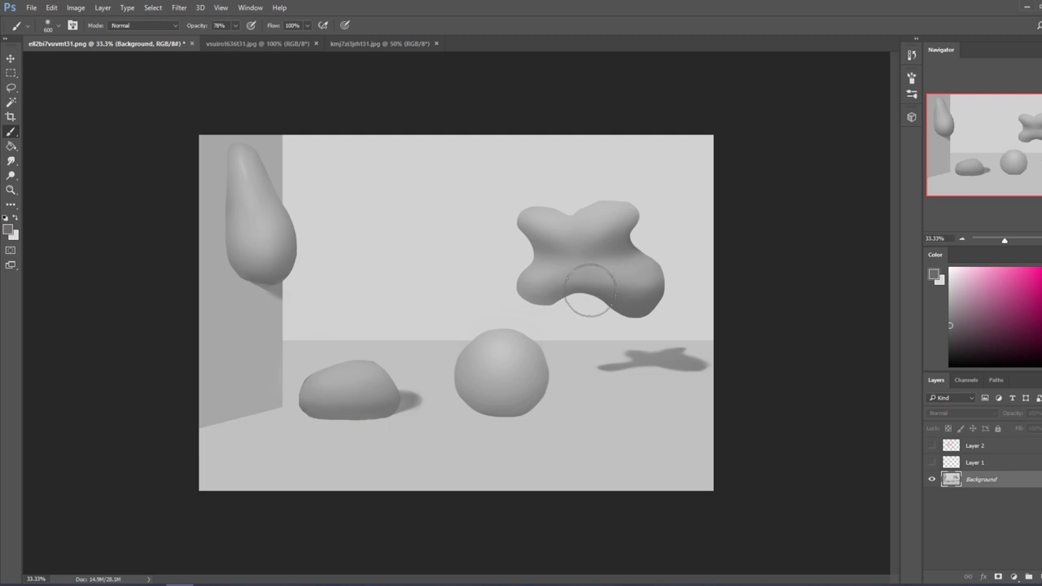
mouse_move(590, 290)
left_mouse_down()
mouse_move(556, 308)
mouse_move(611, 302)
mouse_move(556, 253)
mouse_move(600, 298)
mouse_move(537, 317)
left_mouse_up()
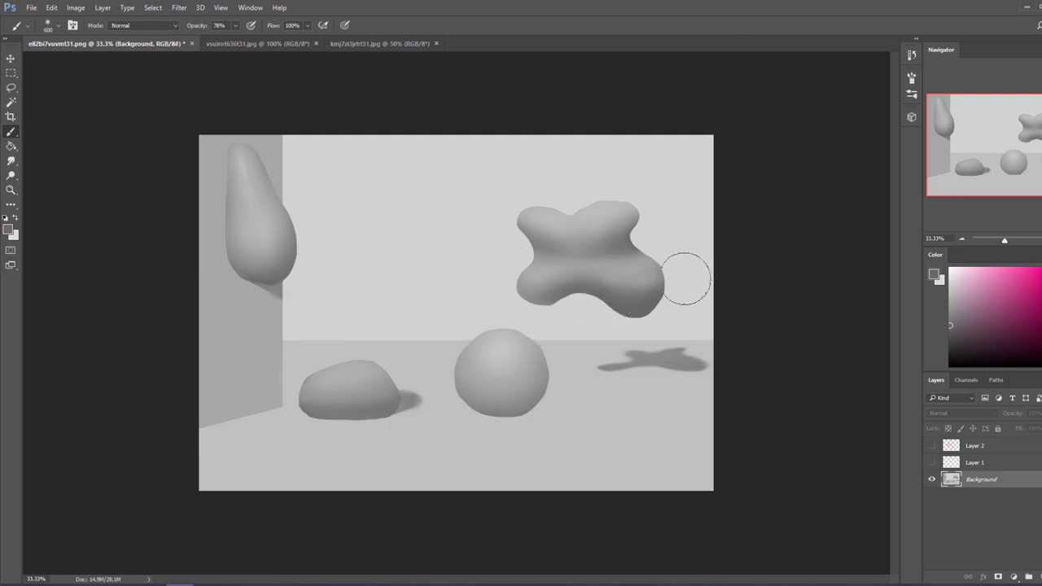
Sample tones from the rock and cross lobes, set opacity to 29%, and open the History panel
left_click(358, 405, "alt")
left_click(367, 368, "alt")
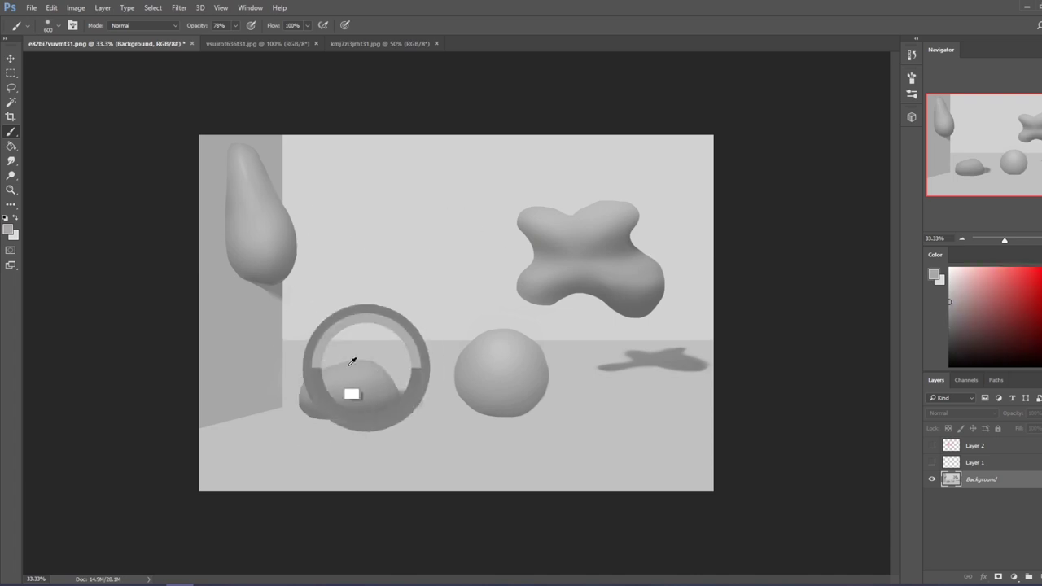
left_click(538, 212, "alt")
left_click(615, 210, "alt")
left_click(626, 240, "alt")
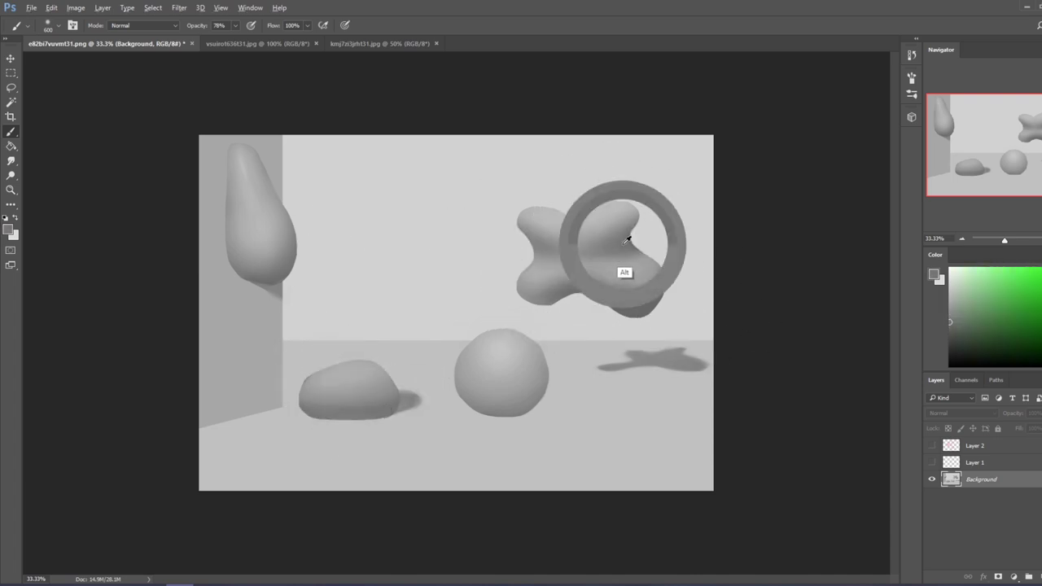
left_click(235, 25)
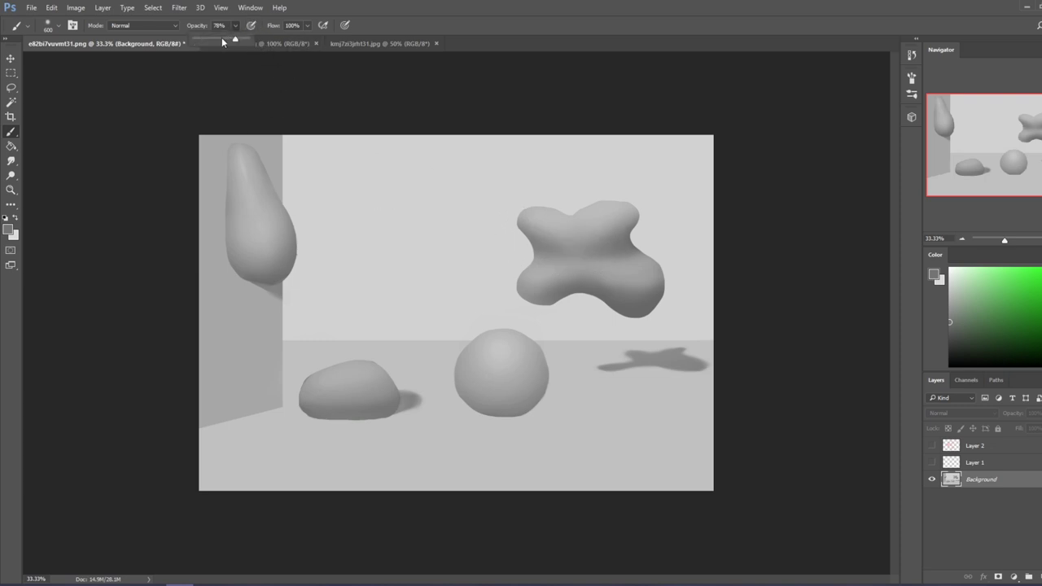
left_click(537, 203, "alt")
left_click(566, 213, "alt")
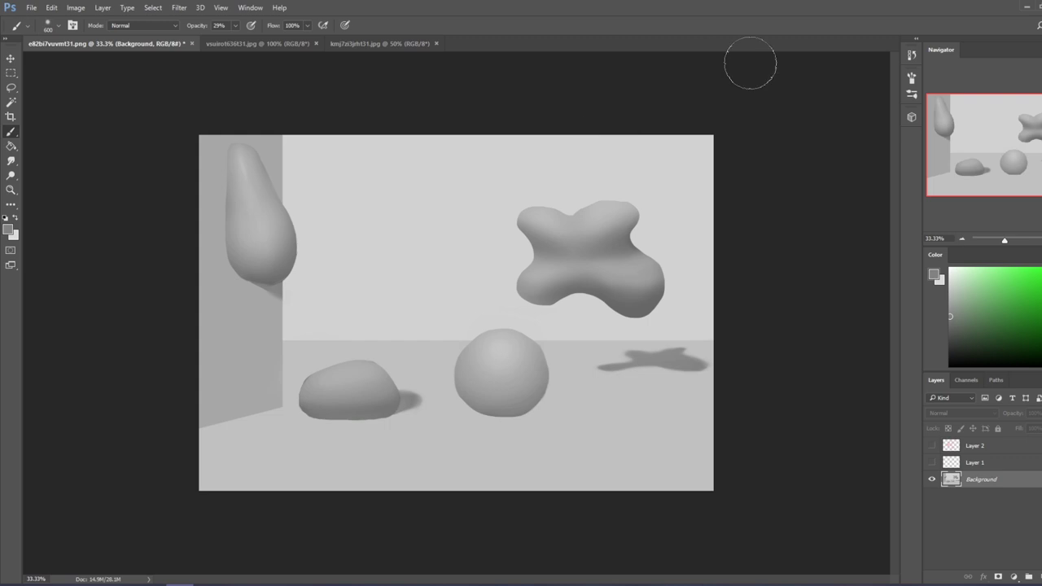
left_click(598, 280, "alt")
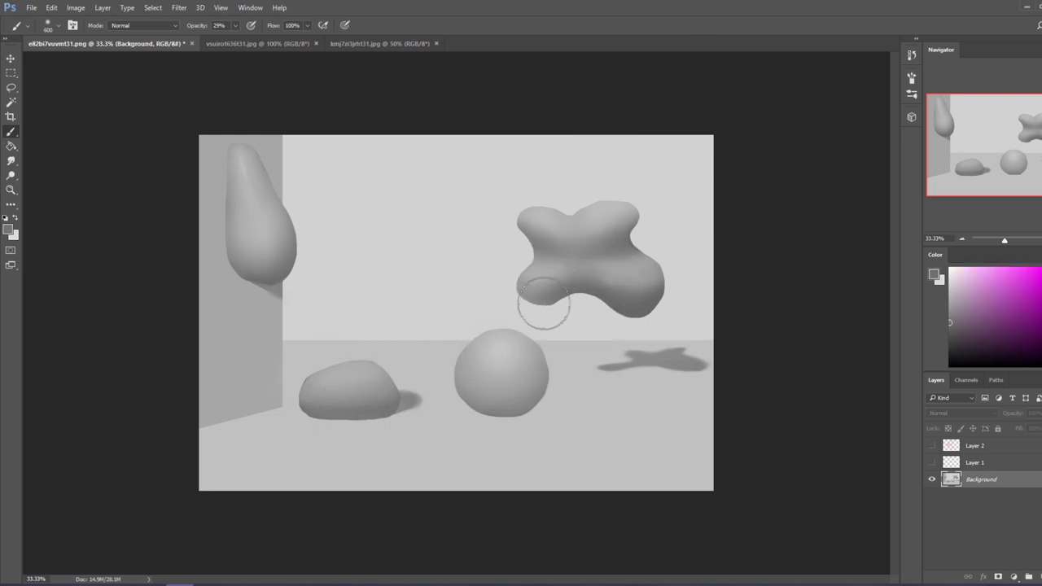
left_click(639, 299, "alt")
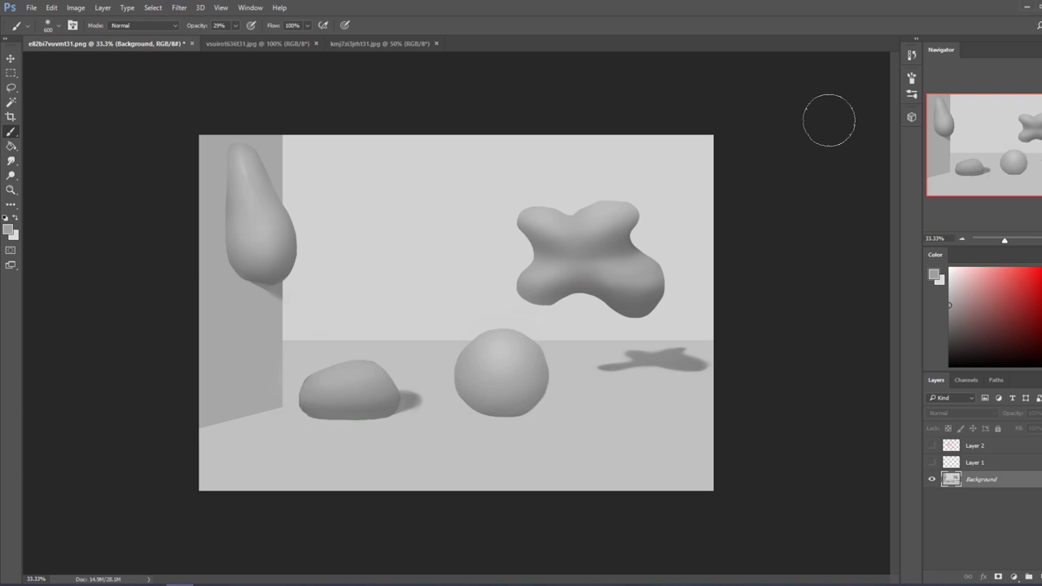
left_click(911, 54)
scroll(901, 244, "up", 10)
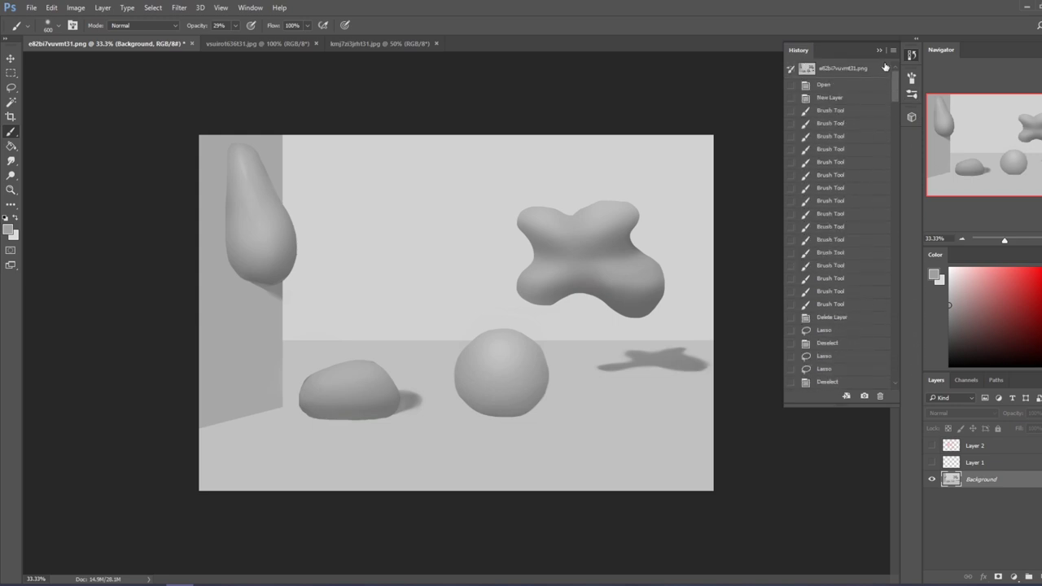
left_click(861, 71)
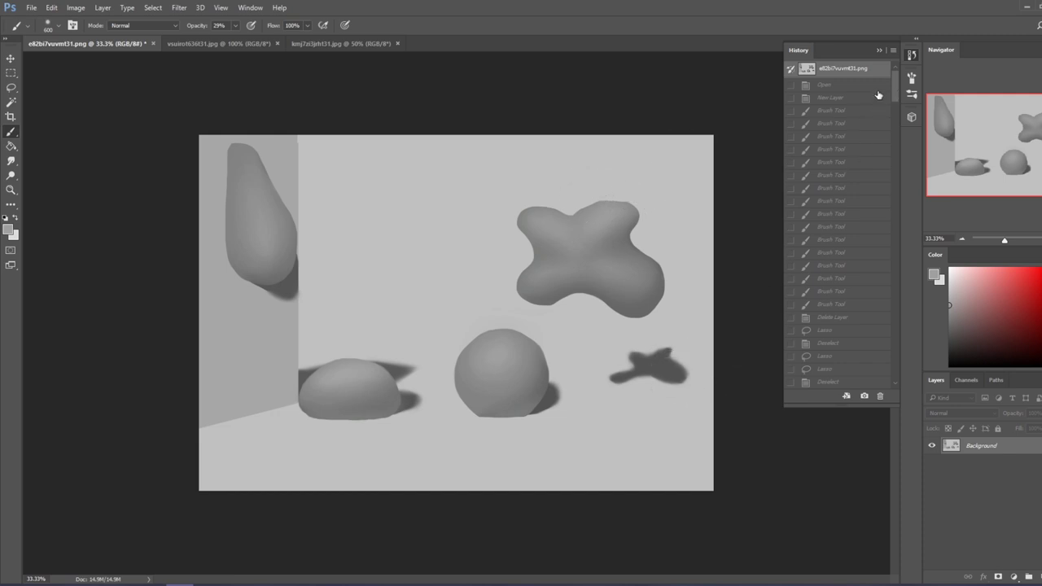
scroll(879, 95, "down", 10)
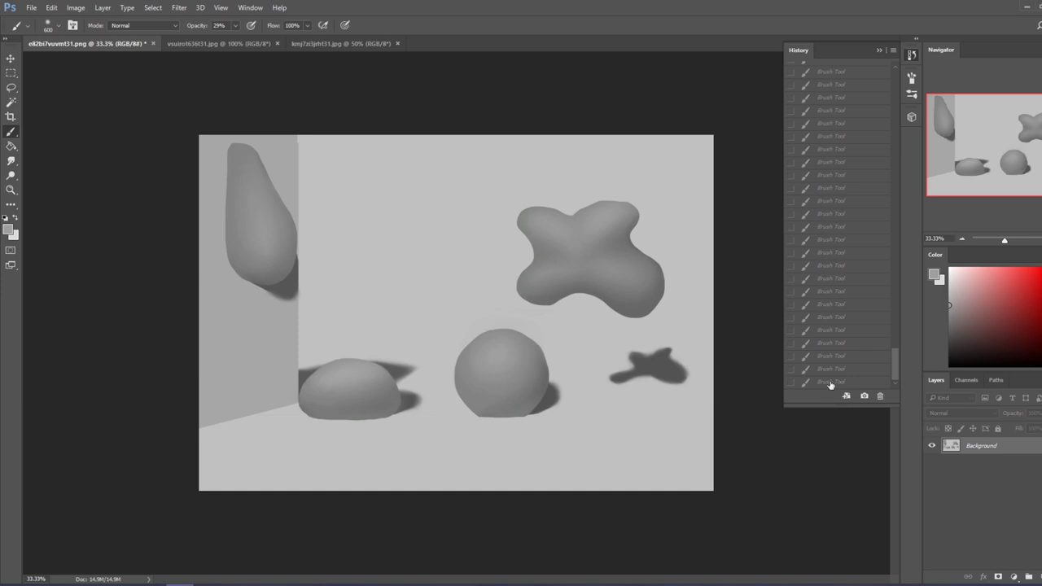
left_click(827, 382)
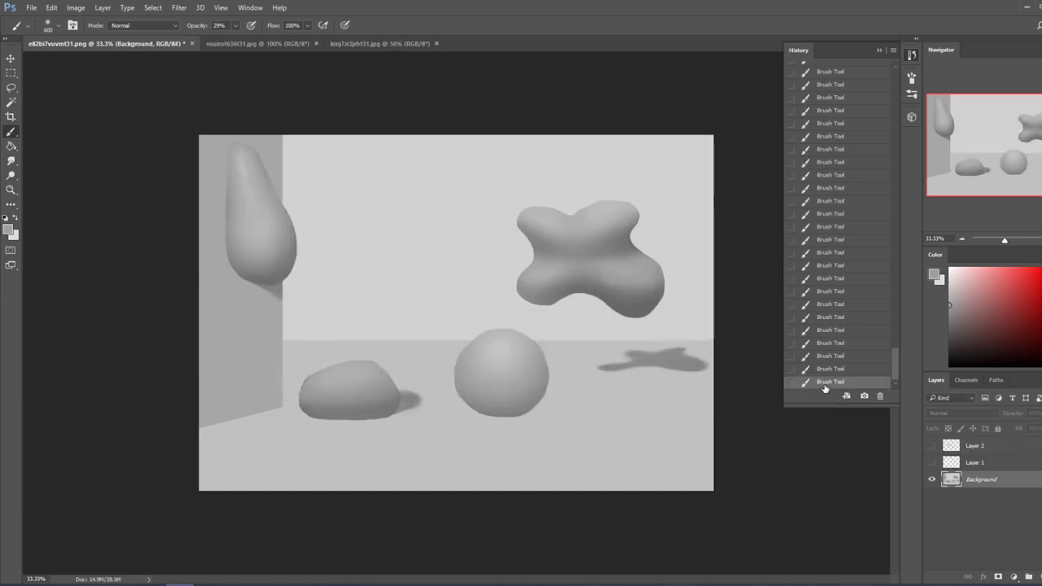
left_click(879, 50)
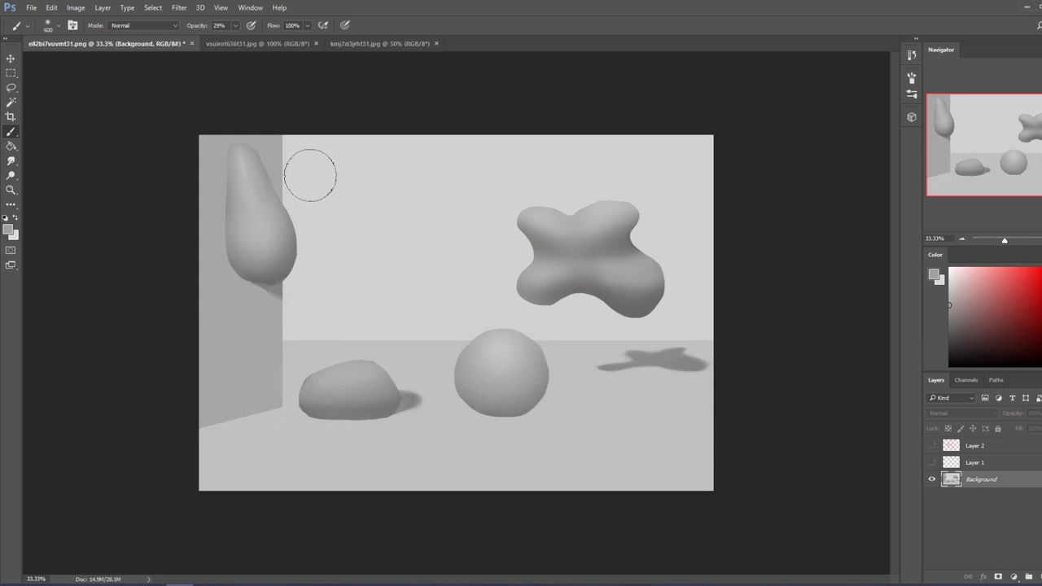
Fill the Magic Wand-selected floor with lighter grey on a new layer, then deselect
left_click(10, 102)
left_click(432, 370)
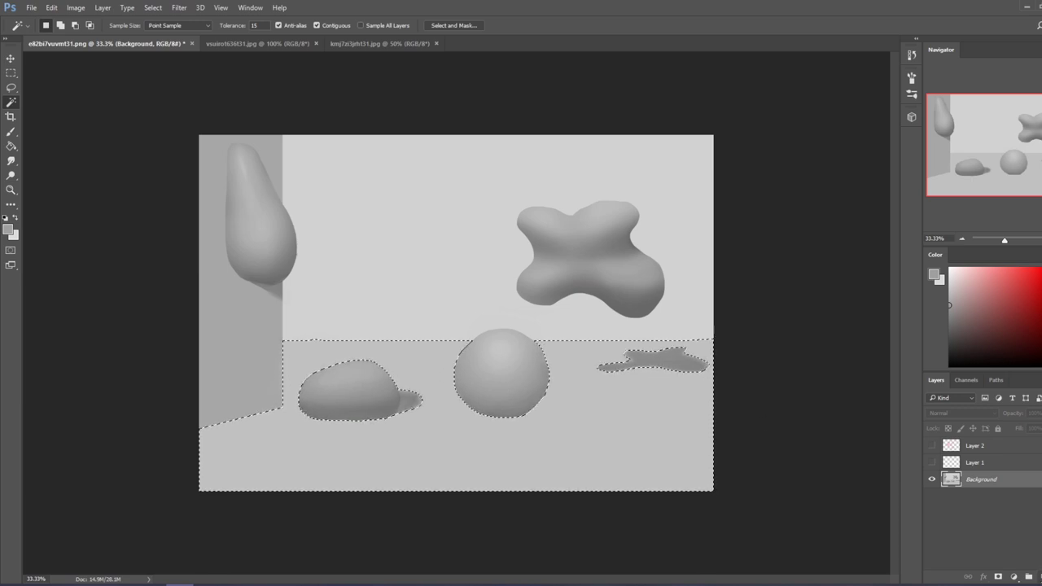
key("ctrl+shift+alt+n")
key("g")
key("x")
left_click(452, 365)
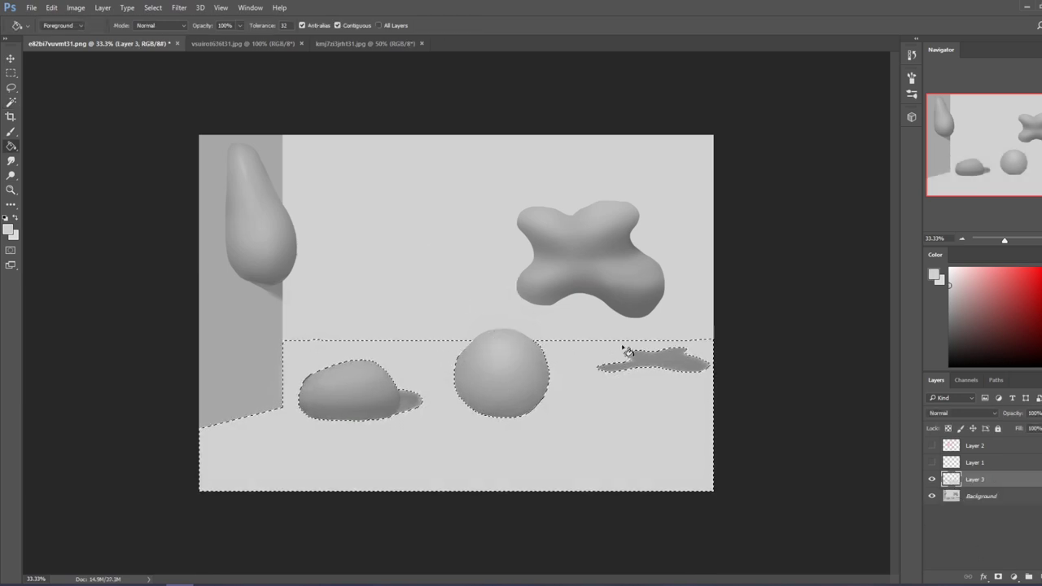
key("m")
right_click(620, 397)
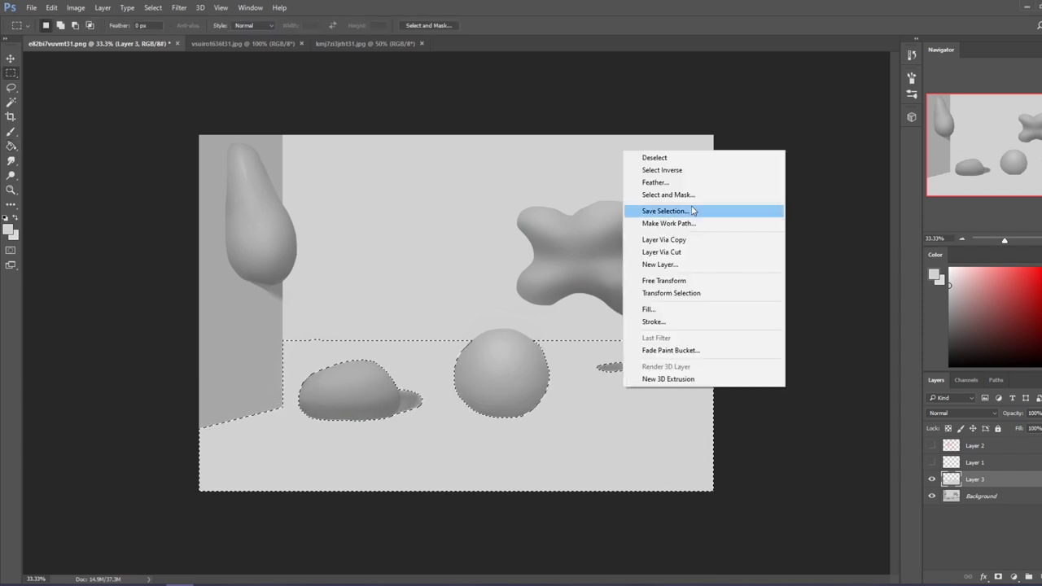
left_click(696, 156)
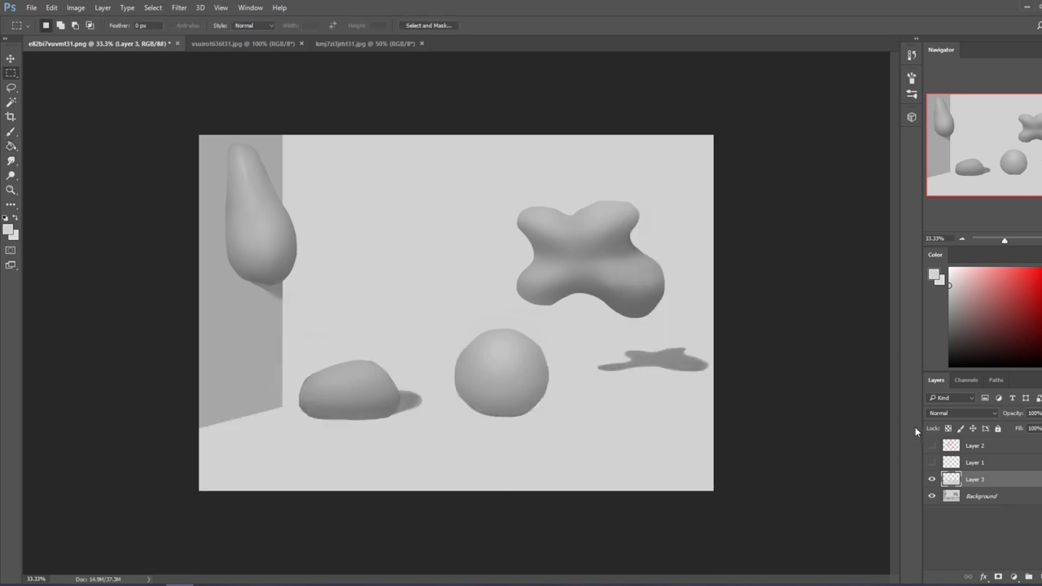
Lasso the shadows under the cross and rock, cover them with floor grey on a new layer, and deselect
key("l")
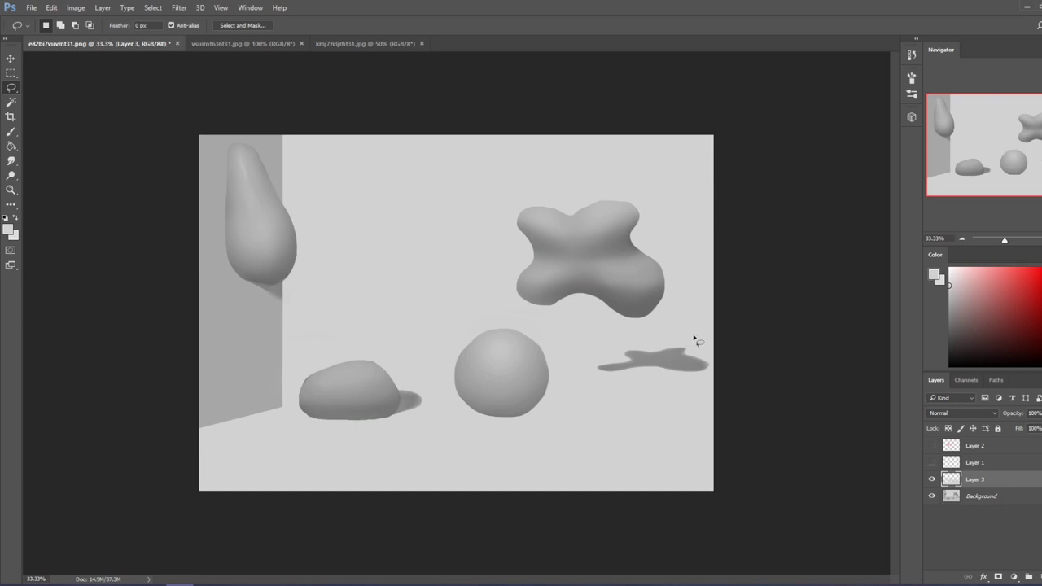
mouse_move(692, 342)
left_mouse_down()
mouse_move(635, 332)
mouse_move(692, 335)
left_mouse_up()
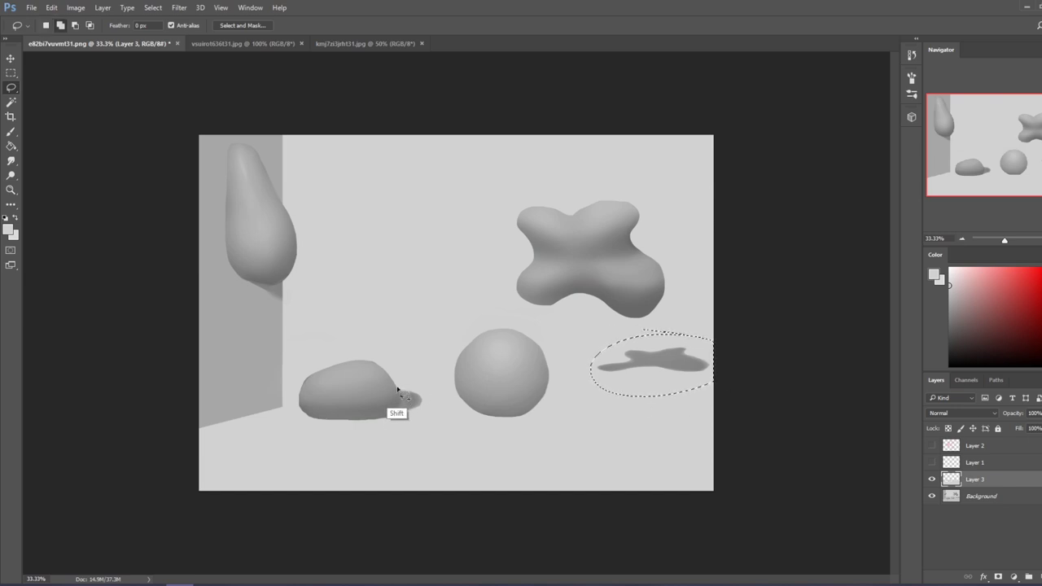
mouse_move(399, 389)
left_mouse_down()
mouse_move(430, 404)
mouse_move(401, 388)
left_mouse_up()
key("b")
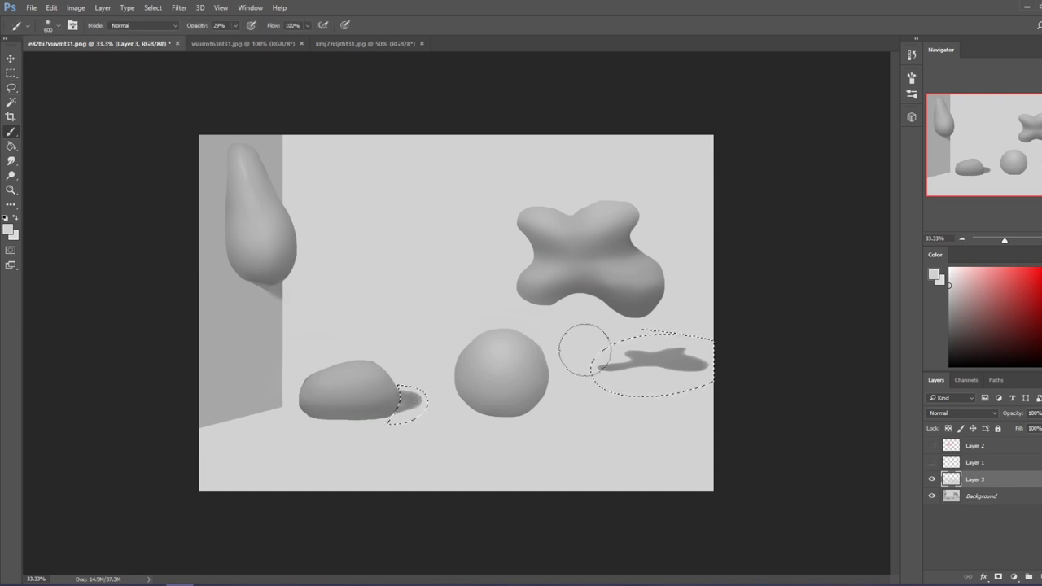
key("ctrl+shift+alt+n")
key("ctrl+shift+alt+n")
key("g")
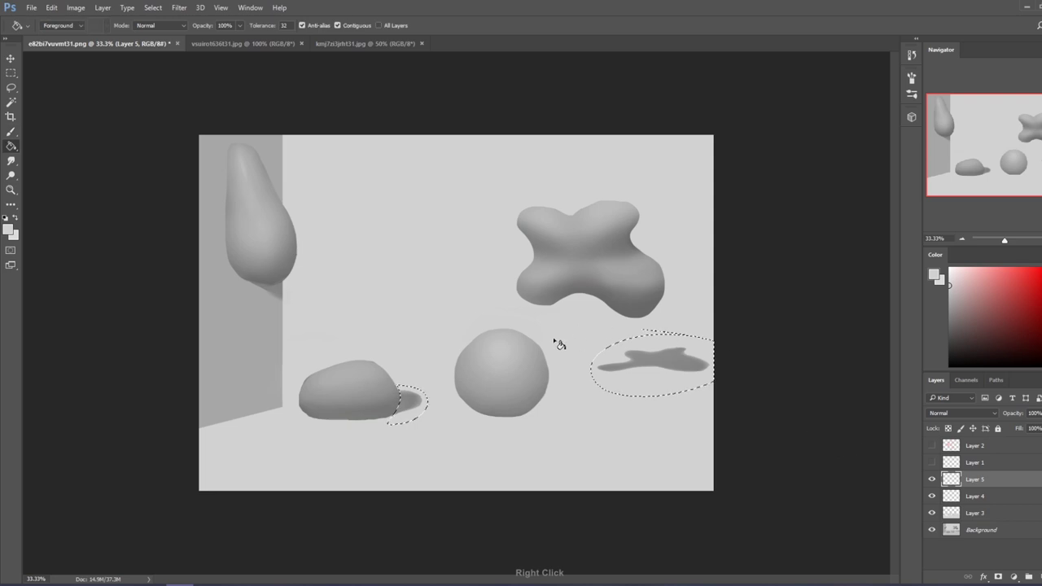
left_click(633, 376)
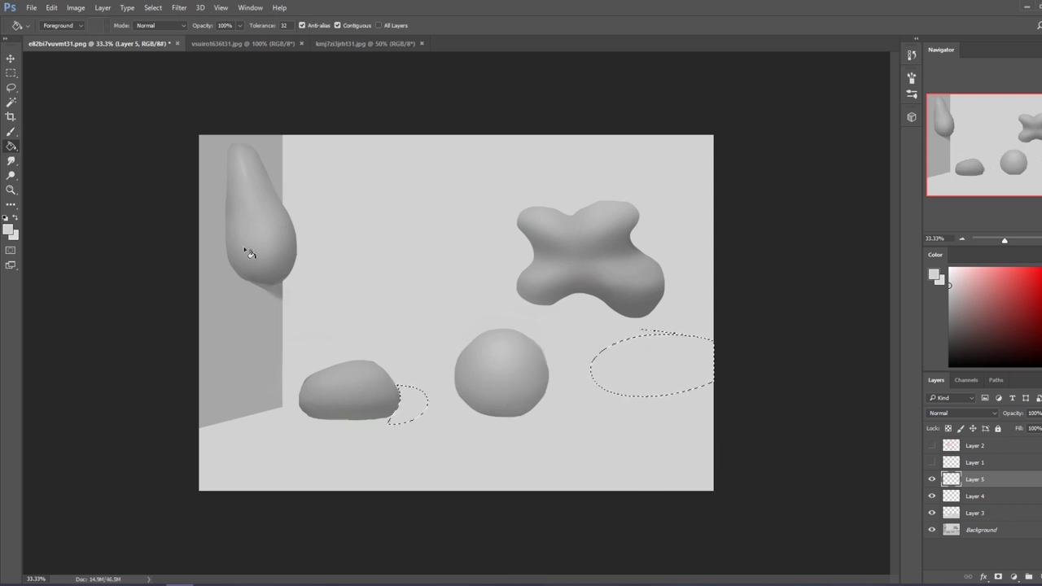
key("m")
right_click(514, 283)
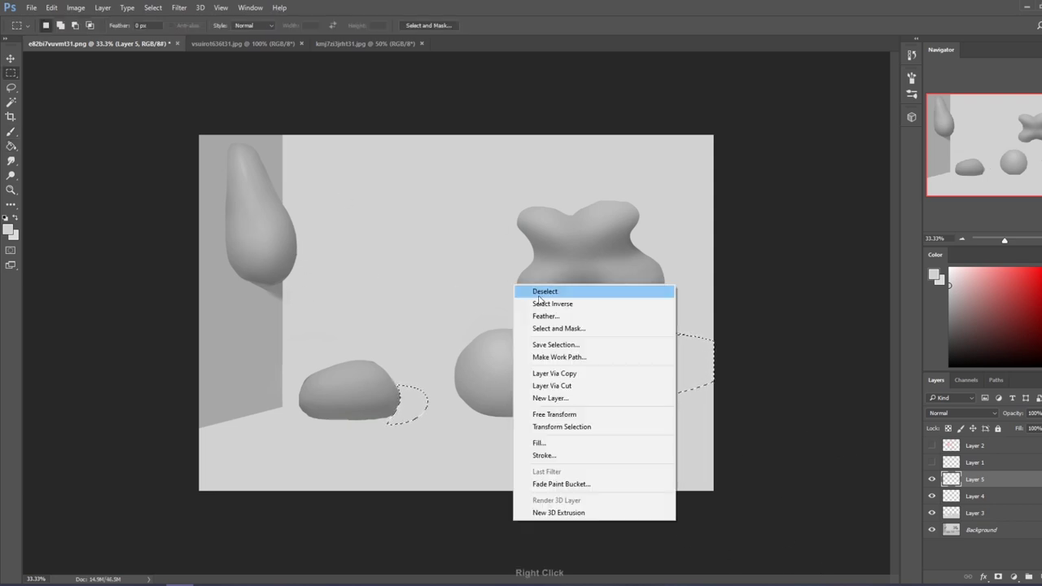
left_click(539, 289)
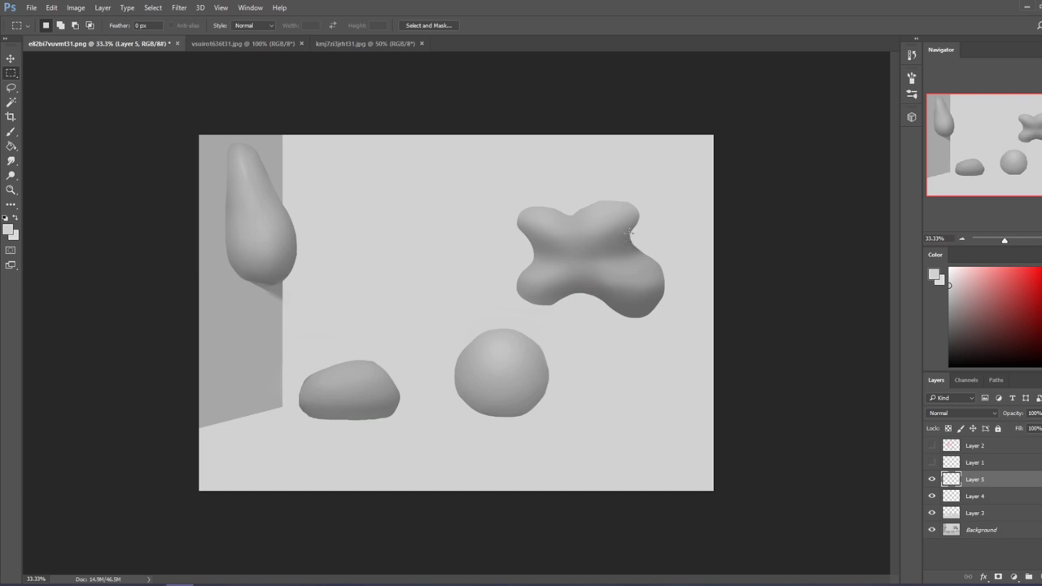
key("b")
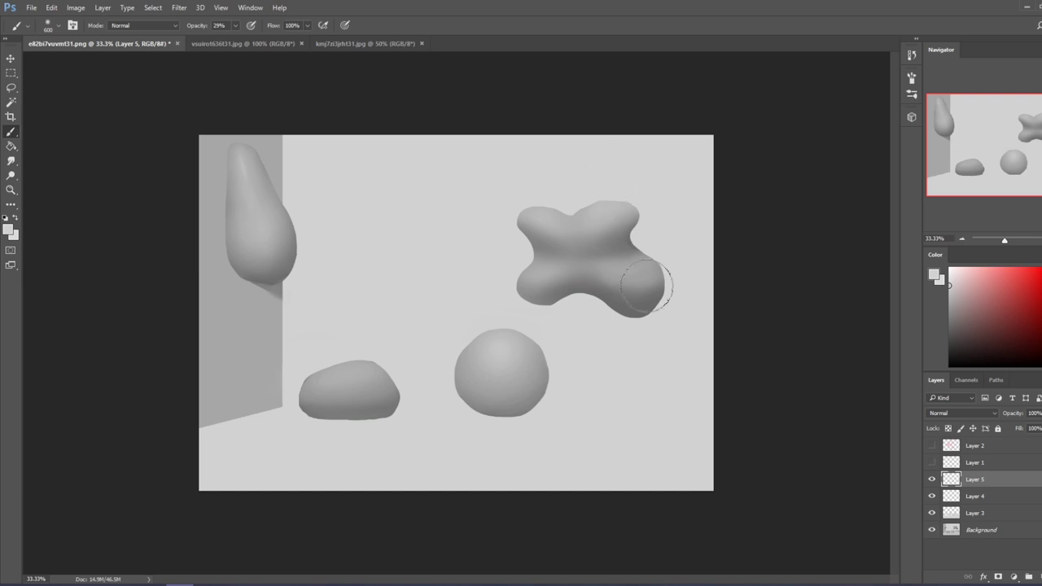
Flatten the image, discarding the hidden layers
right_click(1014, 479)
left_click(936, 434)
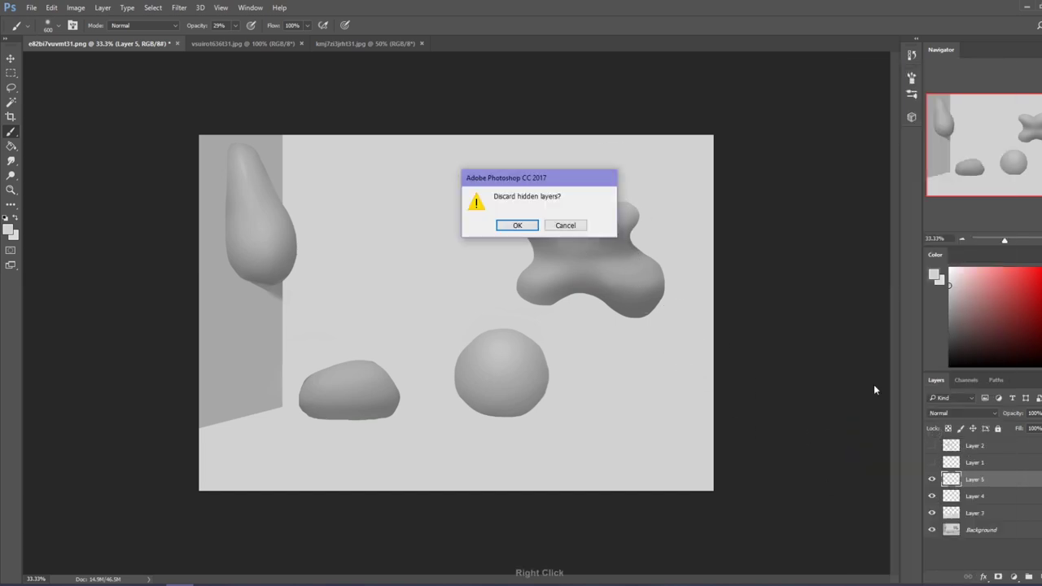
left_click(517, 226)
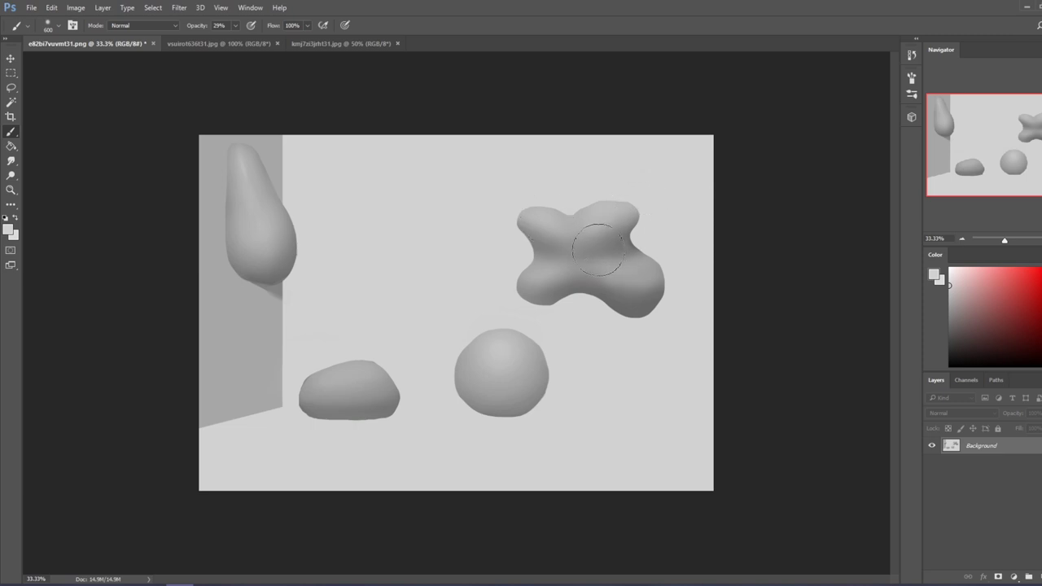
Sample a darker grey from the cross shape and glance at the second reference image
key("alt")
left_click(624, 254, "alt")
left_click(174, 41)
left_click(113, 41)
Set the painting colour to red and pick a 30 px brush
key("l")
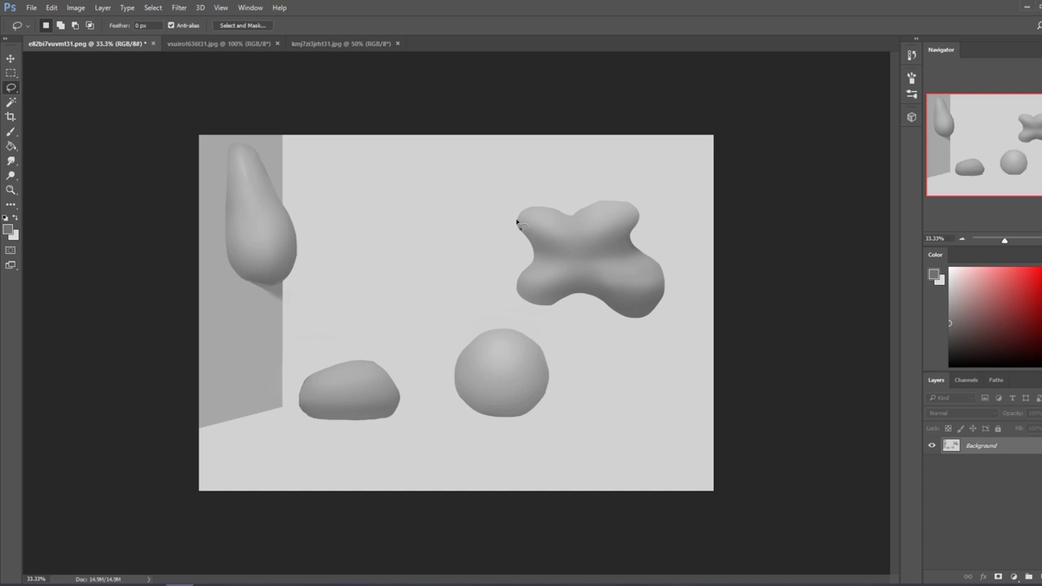
left_click(1033, 271)
key("m")
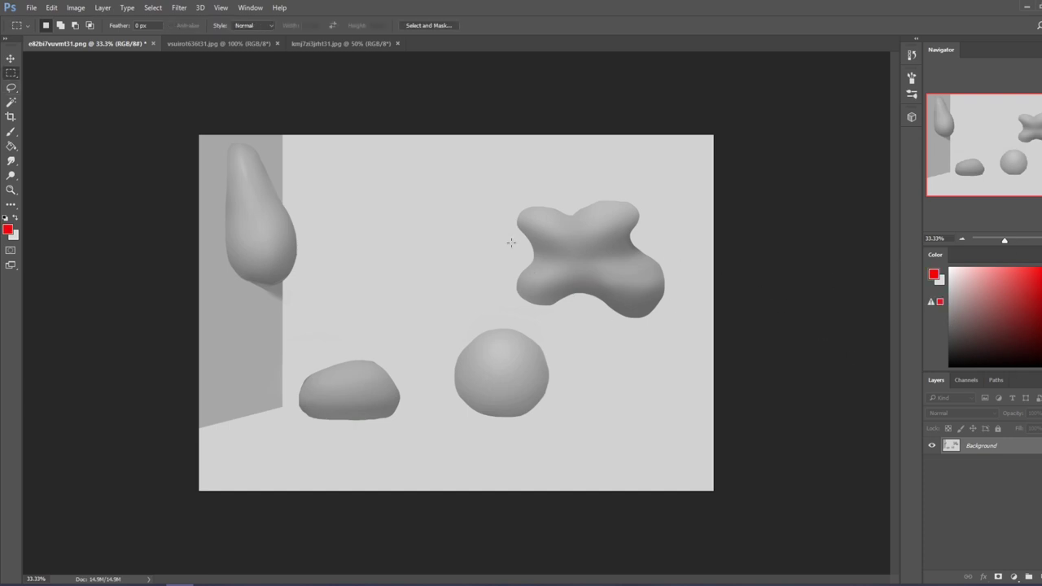
right_click(529, 248)
left_click(774, 235)
key("b")
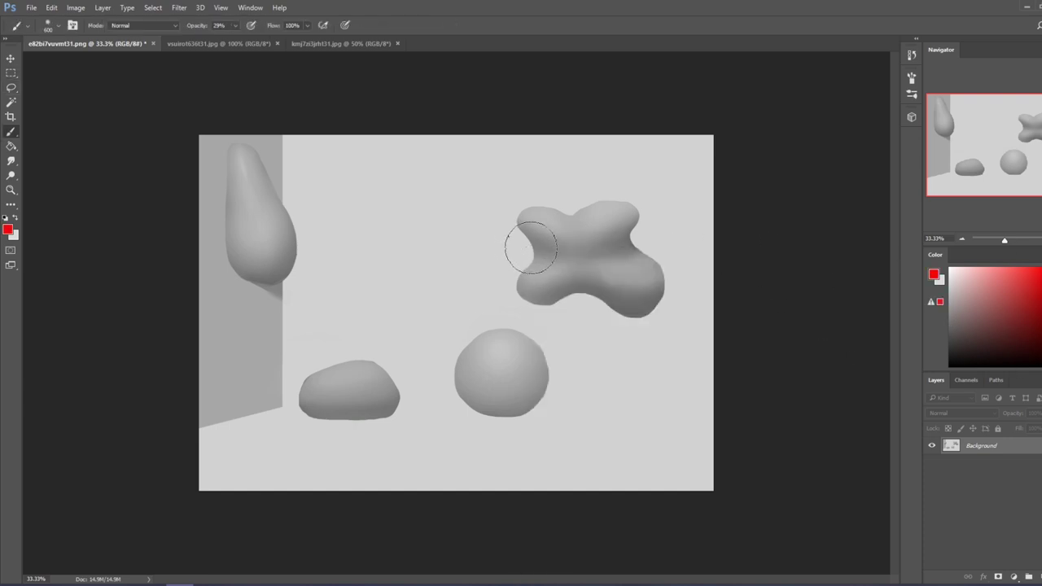
right_click(533, 246)
left_click(626, 359)
key("Return")
At 100% opacity, handwrite a red gradient note, underline it, and box and circle the scribbles
mouse_move(342, 179)
left_mouse_down()
mouse_move(388, 172)
mouse_move(423, 157)
mouse_move(437, 165)
mouse_move(437, 154)
mouse_move(493, 169)
left_mouse_up()
left_click(235, 25)
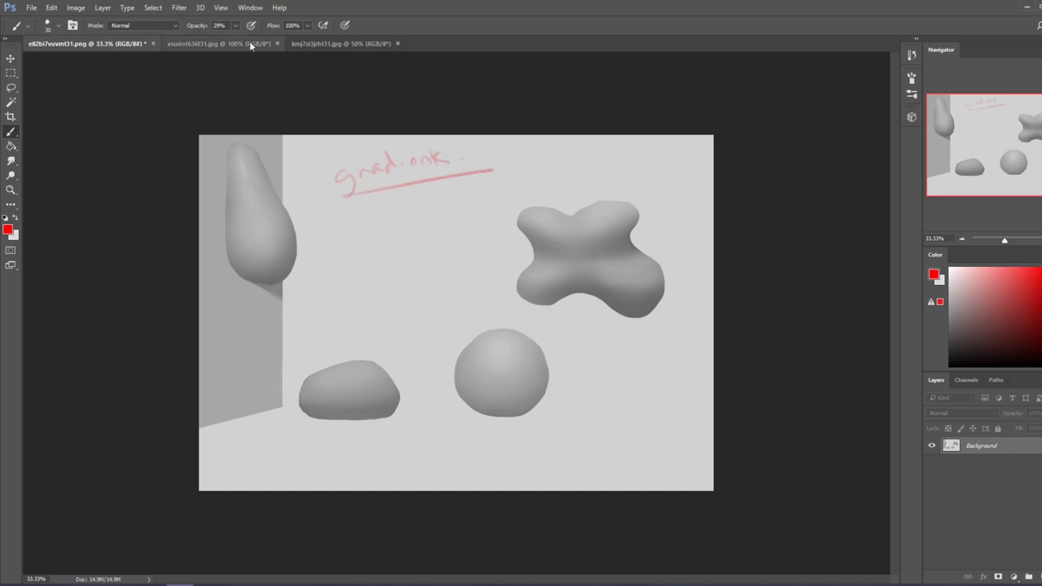
left_click_drag(250, 41, 273, 39)
left_click_drag(401, 205, 507, 187)
mouse_move(396, 201)
left_mouse_down()
mouse_move(407, 218)
mouse_move(484, 168)
mouse_move(523, 194)
mouse_move(407, 247)
left_mouse_up()
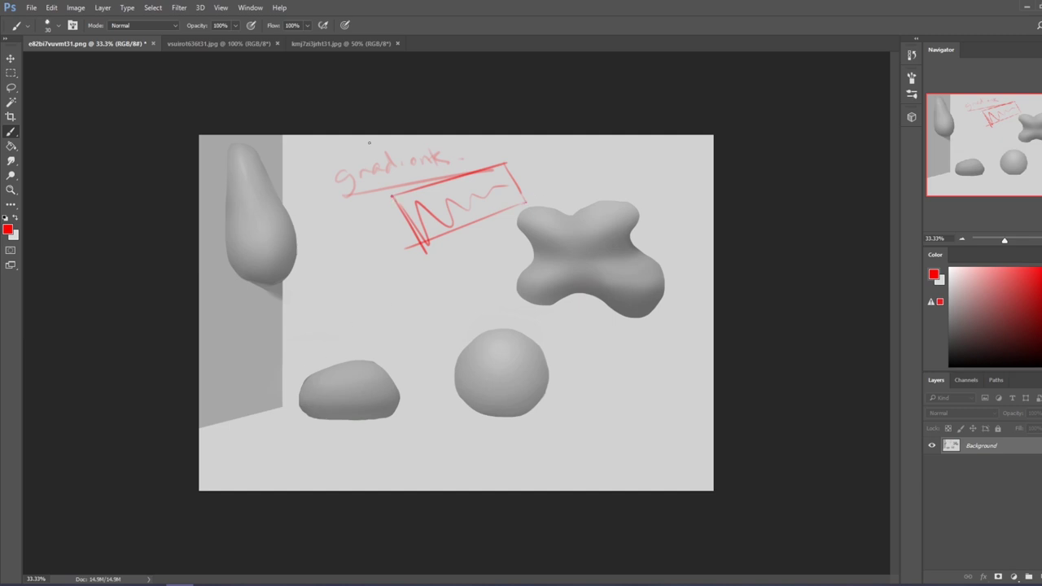
mouse_move(436, 152)
left_mouse_down()
mouse_move(468, 166)
mouse_move(383, 152)
mouse_move(550, 183)
left_mouse_up()
mouse_move(606, 139)
left_mouse_down()
mouse_move(636, 192)
mouse_move(558, 192)
mouse_move(550, 168)
mouse_move(584, 141)
mouse_move(610, 140)
mouse_move(571, 153)
mouse_move(585, 170)
mouse_move(583, 167)
left_mouse_up()
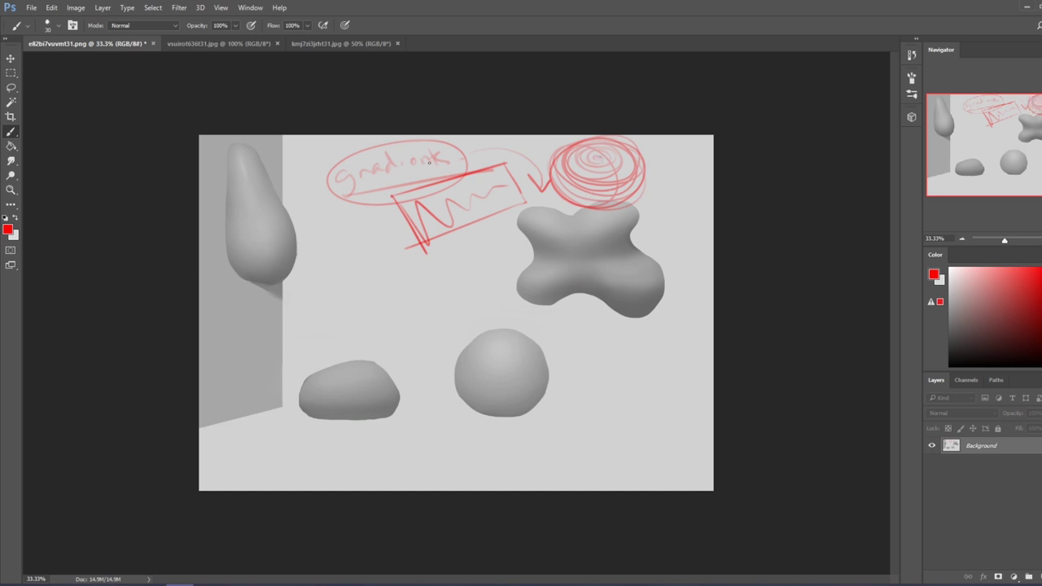
mouse_move(436, 140)
left_mouse_down()
mouse_move(319, 153)
mouse_move(374, 203)
left_mouse_up()
Sketch a hatched head-and-shoulders portrait in a red square with an arrow pointing at it
mouse_move(317, 232)
left_mouse_down()
mouse_move(378, 227)
mouse_move(404, 265)
mouse_move(360, 338)
mouse_move(317, 306)
mouse_move(359, 231)
mouse_move(330, 337)
left_mouse_up()
mouse_move(379, 243)
left_mouse_down()
mouse_move(419, 338)
mouse_move(368, 342)
left_mouse_up()
mouse_move(375, 286)
left_mouse_down()
mouse_move(373, 298)
mouse_move(347, 267)
left_mouse_up()
left_click_drag(351, 270, 355, 277)
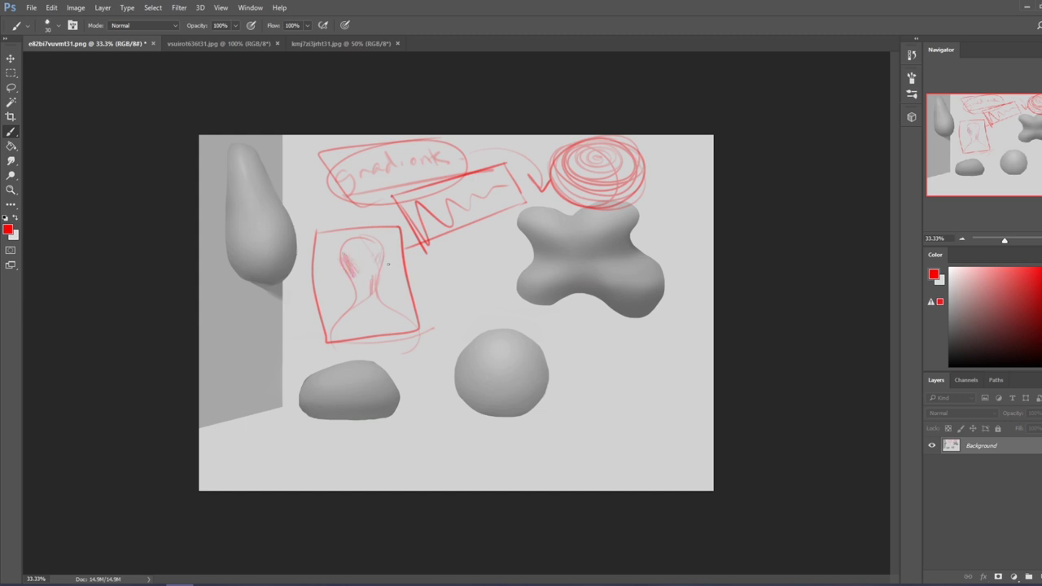
mouse_move(388, 264)
left_mouse_down()
mouse_move(420, 270)
mouse_move(388, 265)
left_mouse_up()
left_click_drag(389, 264, 403, 258)
left_click_drag(401, 274, 433, 274)
Add an arrow with a check mark, then loop a red ellipse around the cross and sphere
mouse_move(415, 217)
left_mouse_down()
mouse_move(513, 186)
mouse_move(509, 202)
left_mouse_up()
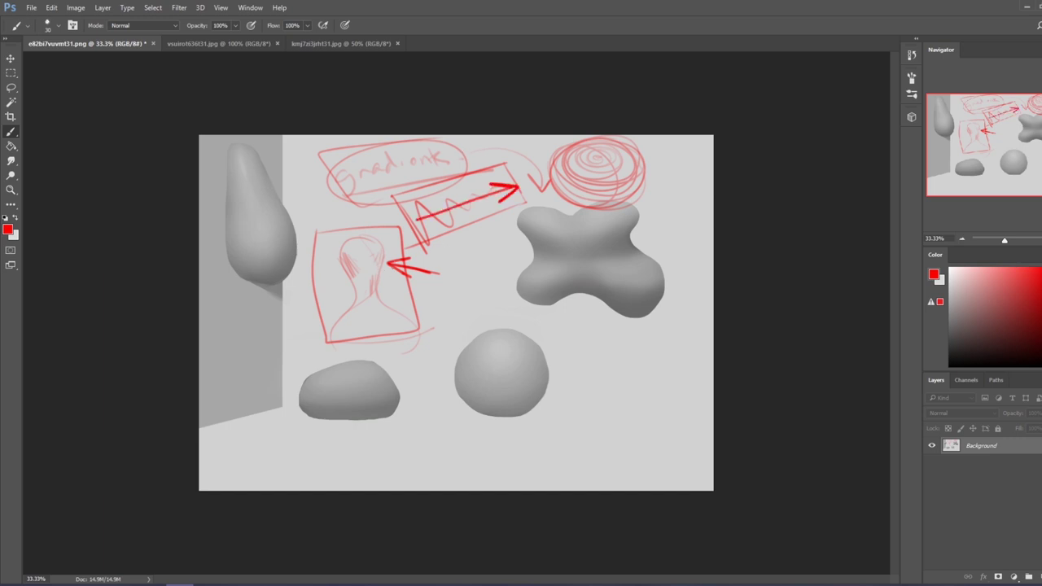
left_click_drag(391, 265, 414, 282)
mouse_move(526, 174)
left_mouse_down()
mouse_move(539, 193)
mouse_move(558, 174)
mouse_move(524, 173)
left_mouse_up()
mouse_move(665, 203)
left_mouse_down()
mouse_move(661, 358)
mouse_move(647, 205)
left_mouse_up()
mouse_move(598, 302)
left_mouse_down()
mouse_move(570, 306)
mouse_move(622, 383)
mouse_move(636, 338)
mouse_move(606, 324)
mouse_move(603, 396)
left_mouse_up()
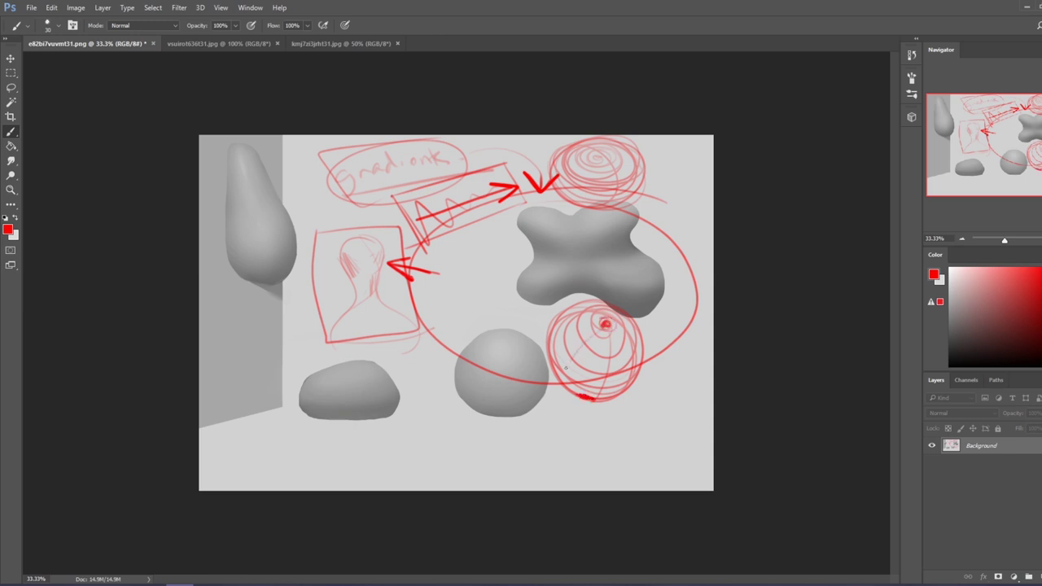
Add strokes to the lower red circle and sketch a cluster of small red boxes
mouse_move(545, 327)
left_mouse_down()
mouse_move(604, 315)
mouse_move(630, 373)
left_mouse_up()
left_click_drag(621, 321, 645, 348)
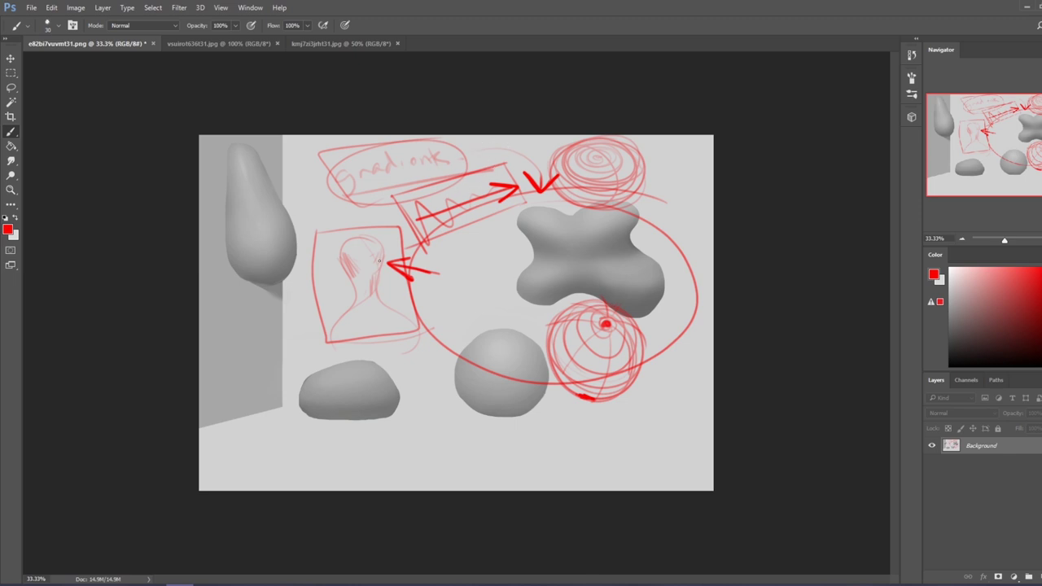
mouse_move(418, 253)
left_mouse_down()
mouse_move(389, 269)
mouse_move(425, 287)
left_mouse_up()
mouse_move(457, 244)
left_mouse_down()
mouse_move(461, 265)
mouse_move(480, 274)
mouse_move(498, 257)
mouse_move(471, 267)
left_mouse_up()
mouse_move(474, 226)
left_mouse_down()
mouse_move(445, 250)
mouse_move(479, 223)
mouse_move(501, 233)
mouse_move(517, 265)
mouse_move(505, 234)
left_mouse_up()
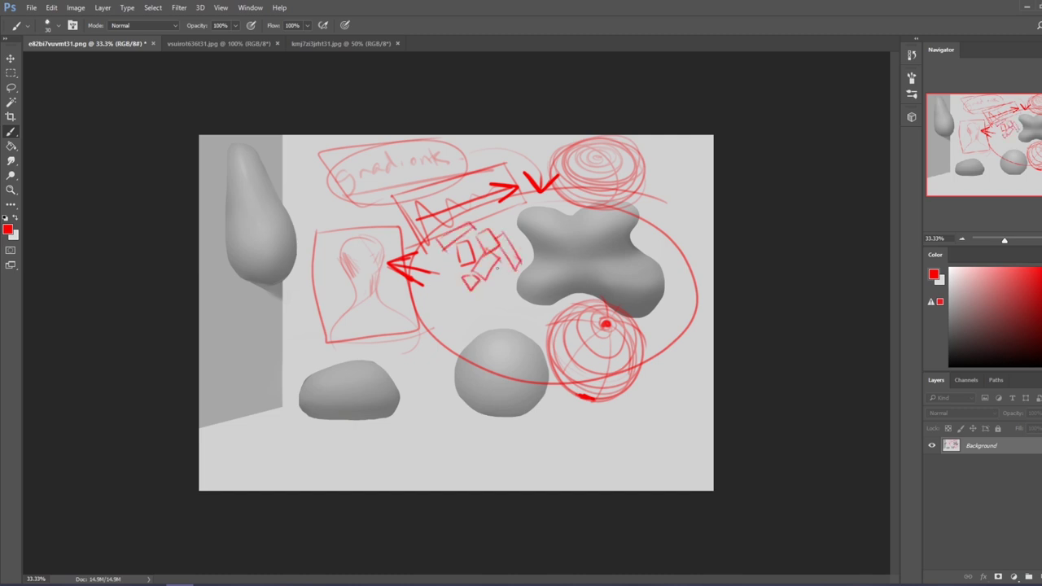
mouse_move(505, 272)
left_mouse_down()
mouse_move(475, 293)
mouse_move(505, 277)
mouse_move(452, 293)
left_mouse_up()
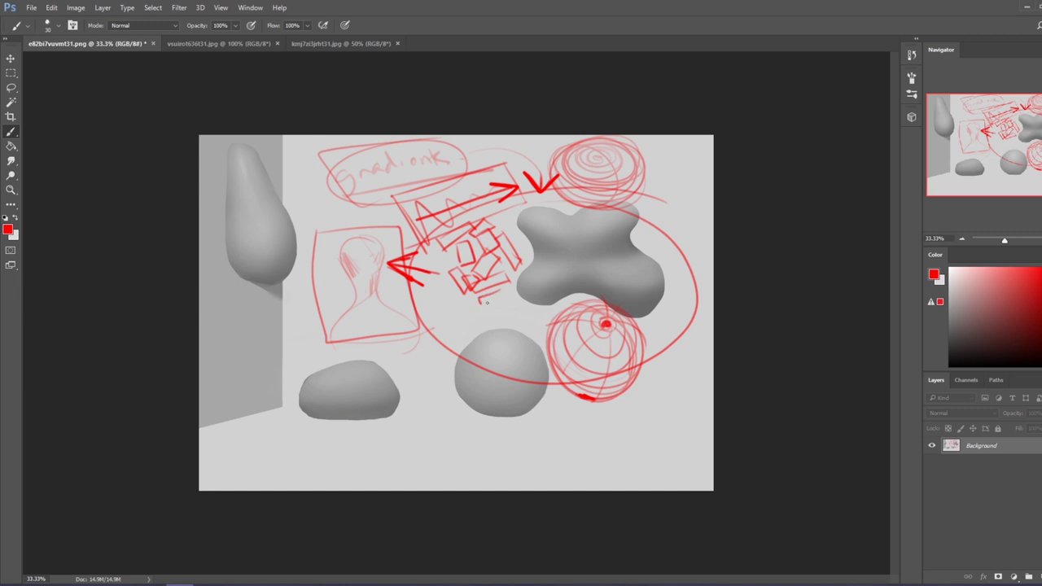
left_click_drag(487, 302, 483, 296)
Frame the box sketches in a rectangle, add a check mark, and draw linking arrows toward the cross and portrait
left_click_drag(541, 211, 570, 213)
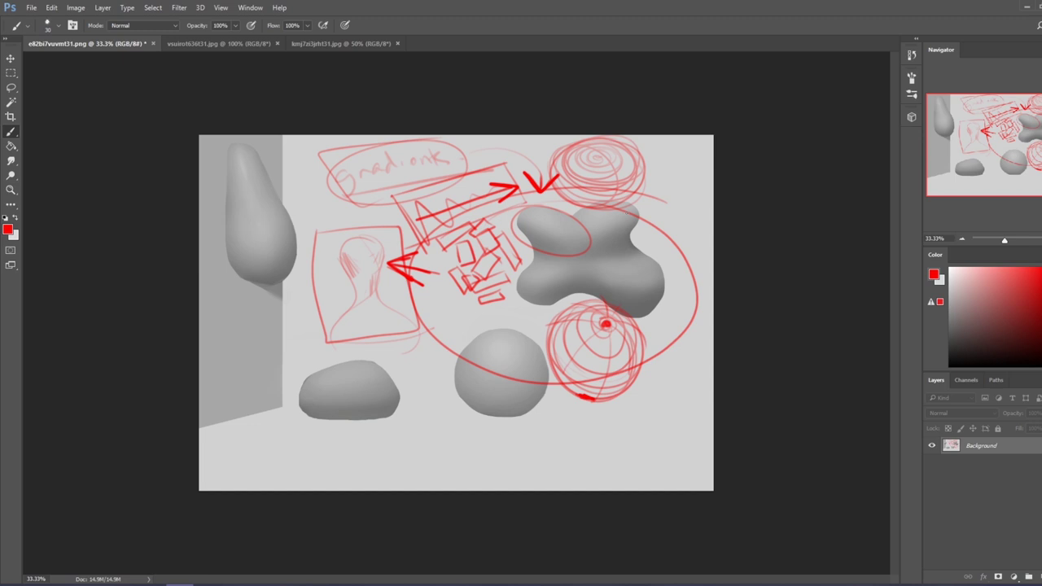
mouse_move(493, 198)
left_mouse_down()
mouse_move(424, 215)
mouse_move(534, 301)
mouse_move(509, 213)
left_mouse_up()
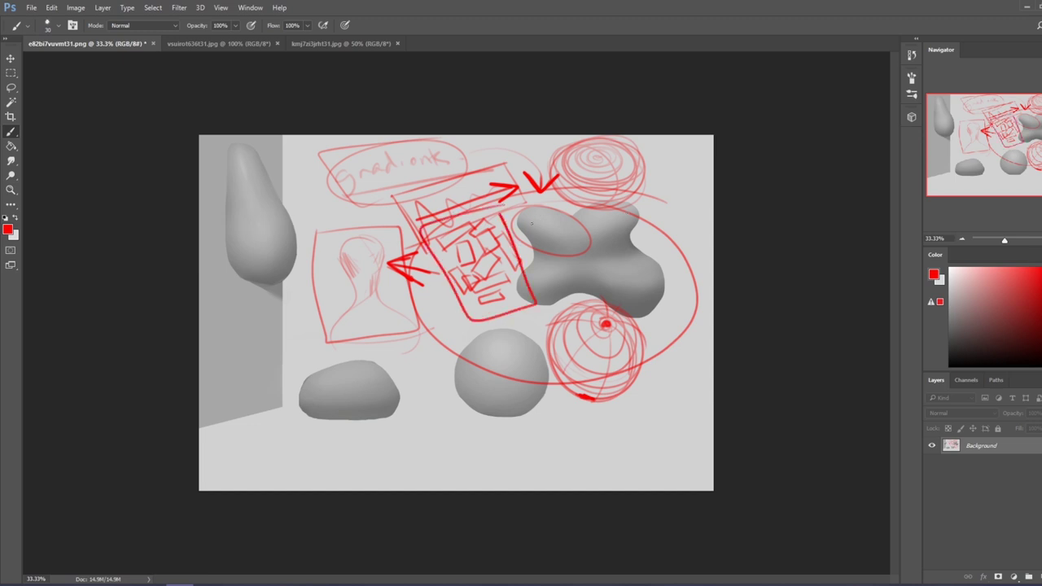
left_click_drag(527, 278, 571, 270)
mouse_move(547, 311)
left_mouse_down()
mouse_move(389, 345)
mouse_move(390, 355)
left_mouse_up()
left_click_drag(380, 328, 408, 336)
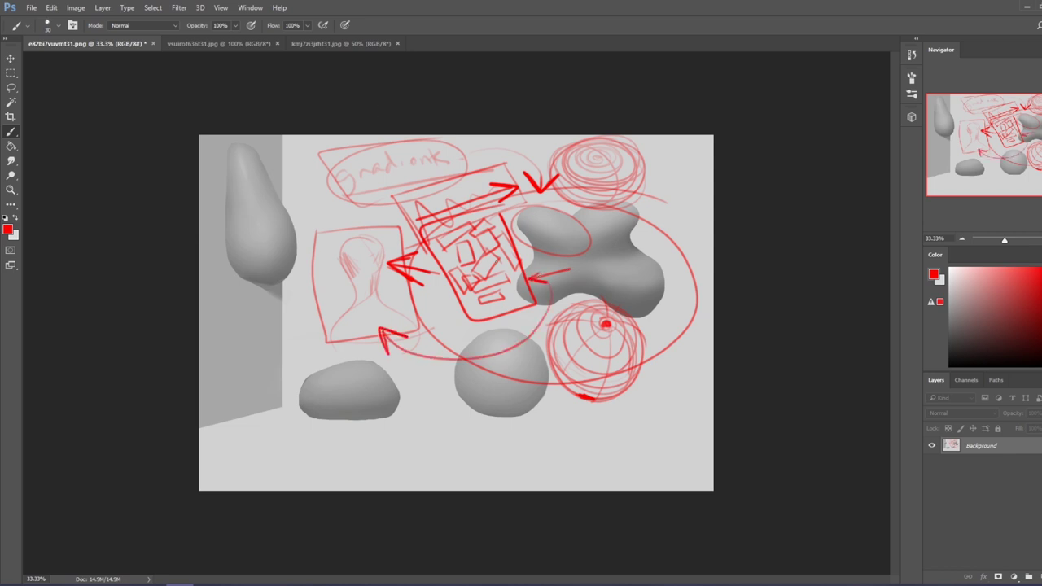
mouse_move(500, 258)
left_mouse_down()
mouse_move(486, 283)
mouse_move(470, 244)
mouse_move(500, 258)
mouse_move(481, 284)
mouse_move(502, 257)
mouse_move(507, 267)
mouse_move(492, 274)
mouse_move(505, 254)
left_mouse_up()
left_click(12, 164)
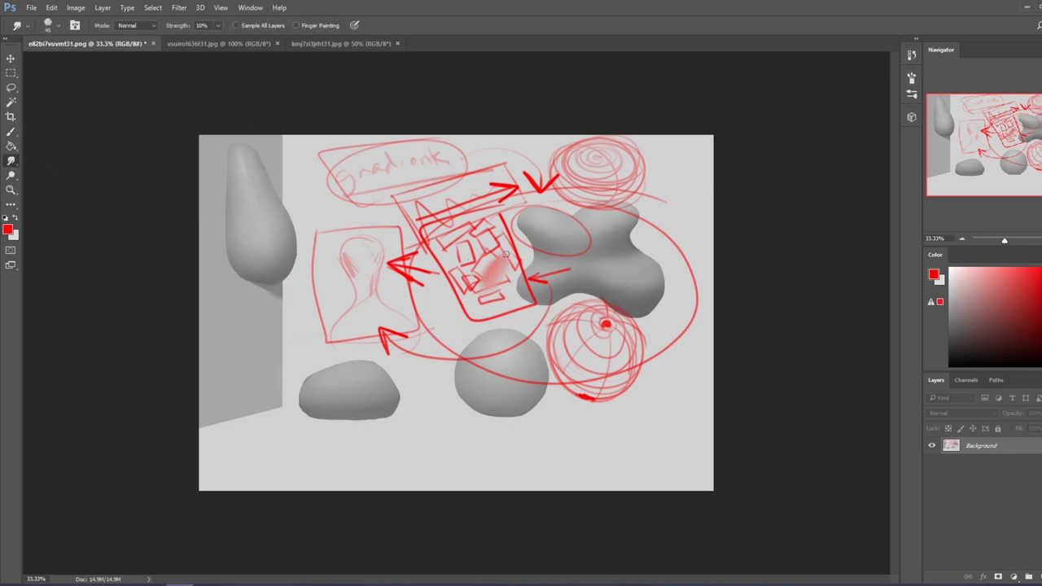
Undo the pink smudge with Ctrl+Alt+Z and lasso-select the empty lower-right canvas area
key("ctrl")
key("ctrl+alt+z")
key("ctrl+alt+z")
key("ctrl+alt+z")
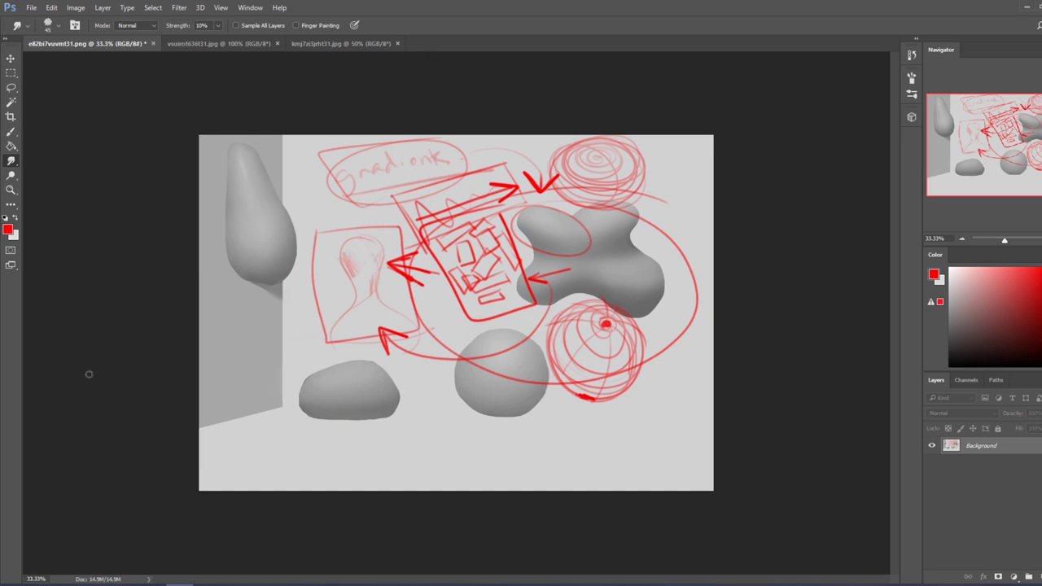
right_click(11, 87)
left_click(49, 85)
mouse_move(581, 364)
left_mouse_down()
mouse_move(542, 432)
mouse_move(654, 433)
mouse_move(583, 366)
left_mouse_up()
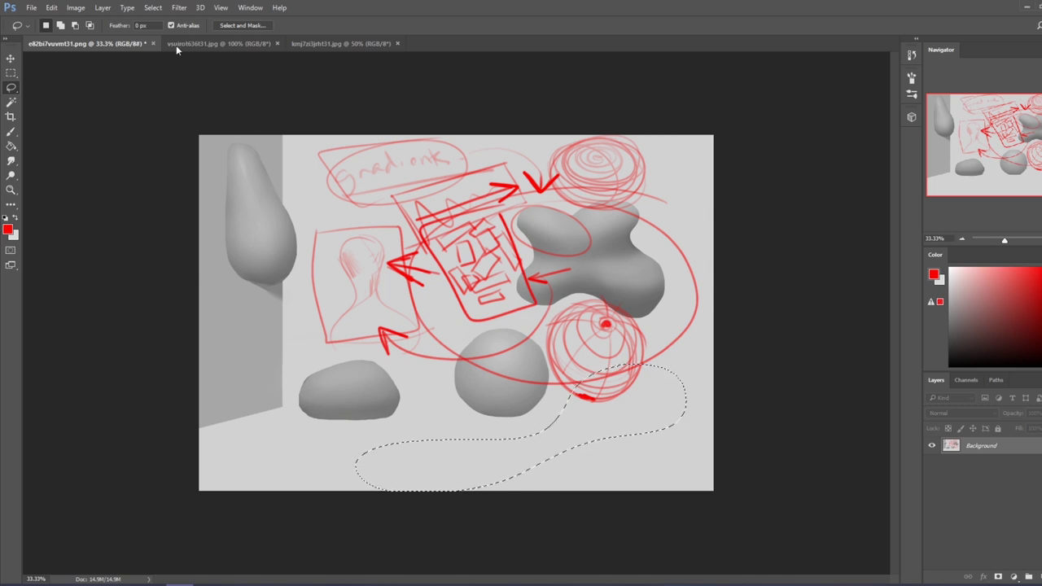
left_click(220, 46)
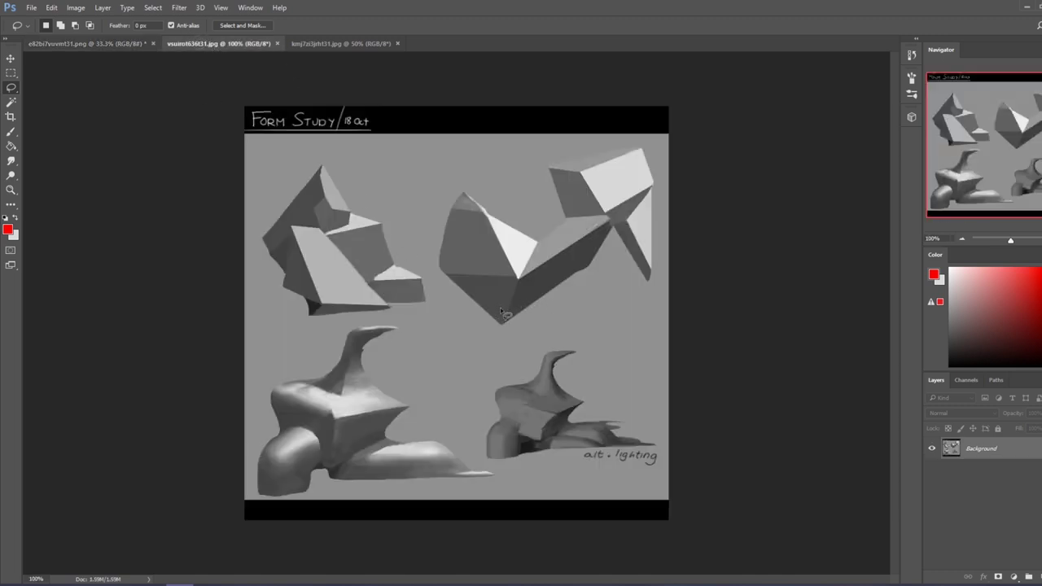
On a new layer, fill the black bottom bar and top title bar with the sampled background grey
key("m")
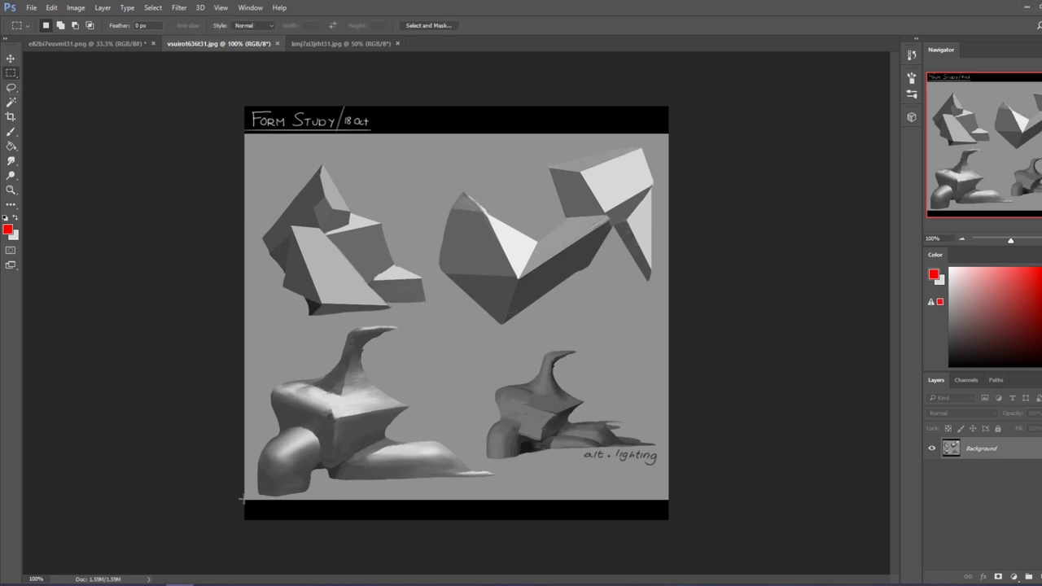
mouse_move(244, 498)
left_mouse_down()
mouse_move(523, 537)
mouse_move(675, 527)
left_mouse_up()
key("ctrl+shift+alt+n")
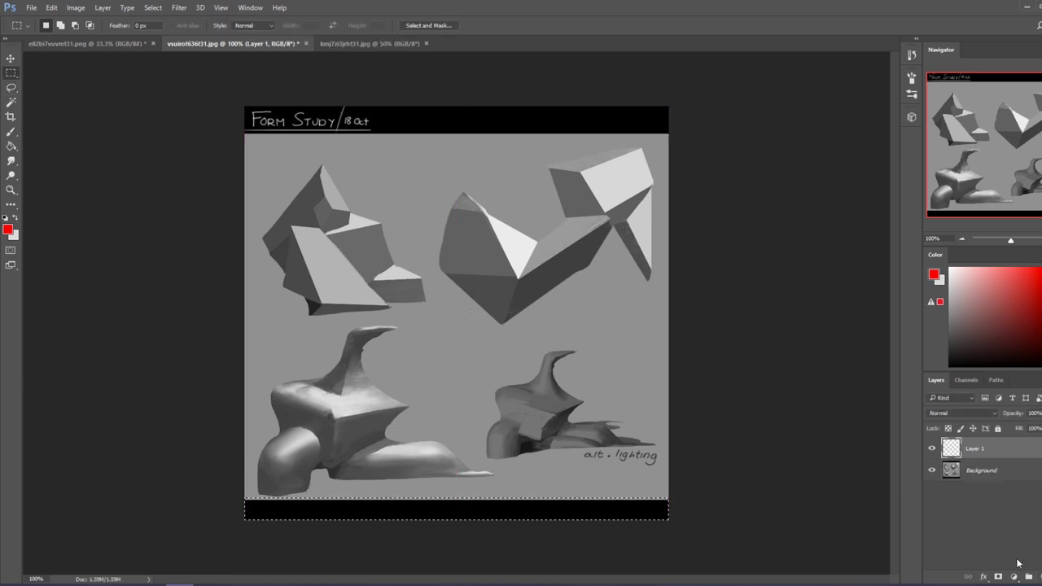
key("g")
left_click(532, 473, "alt")
left_click(554, 509)
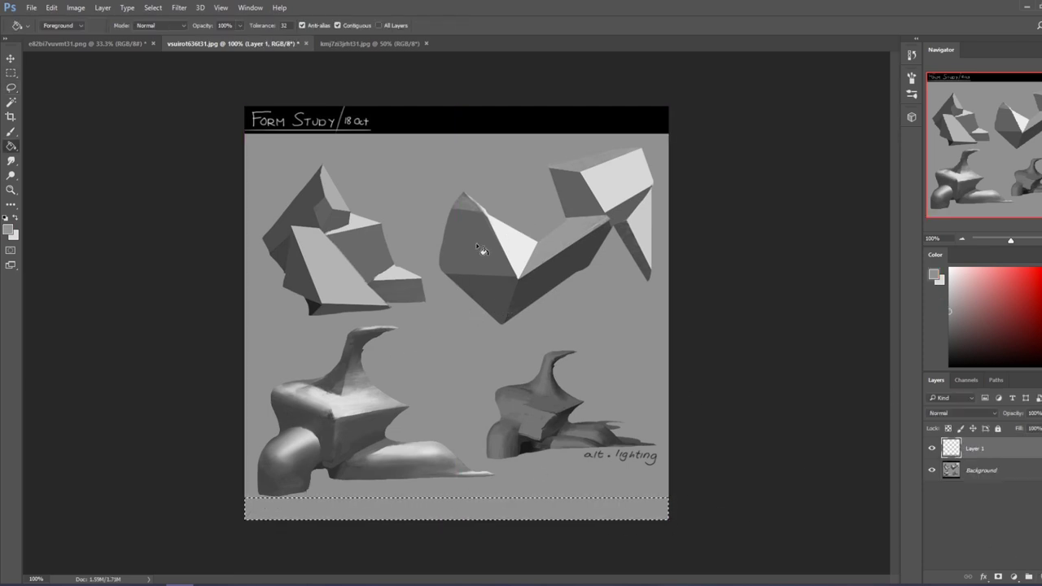
key("m")
left_click_drag(243, 105, 799, 128)
key("g")
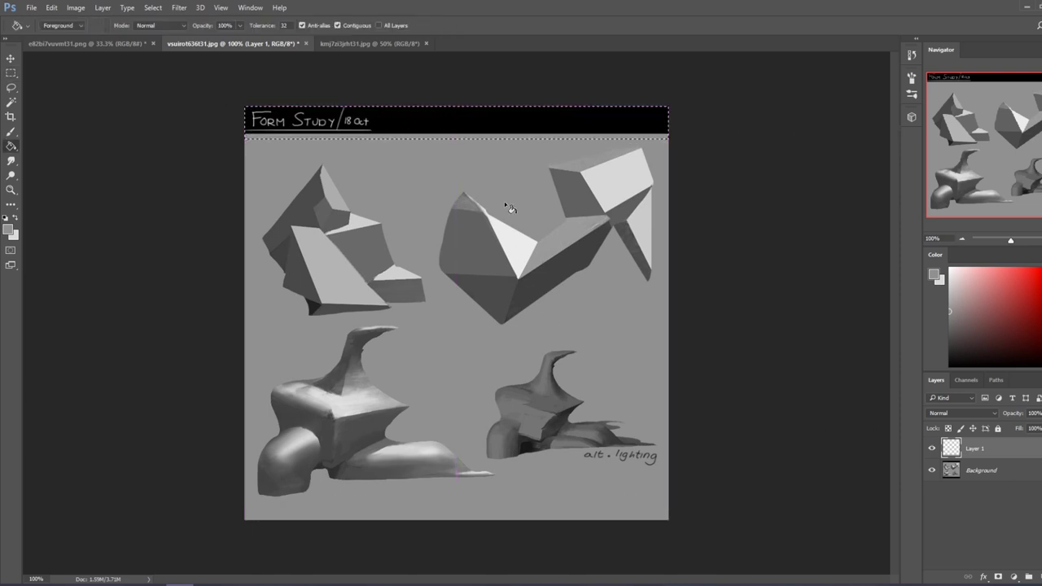
left_click(525, 128)
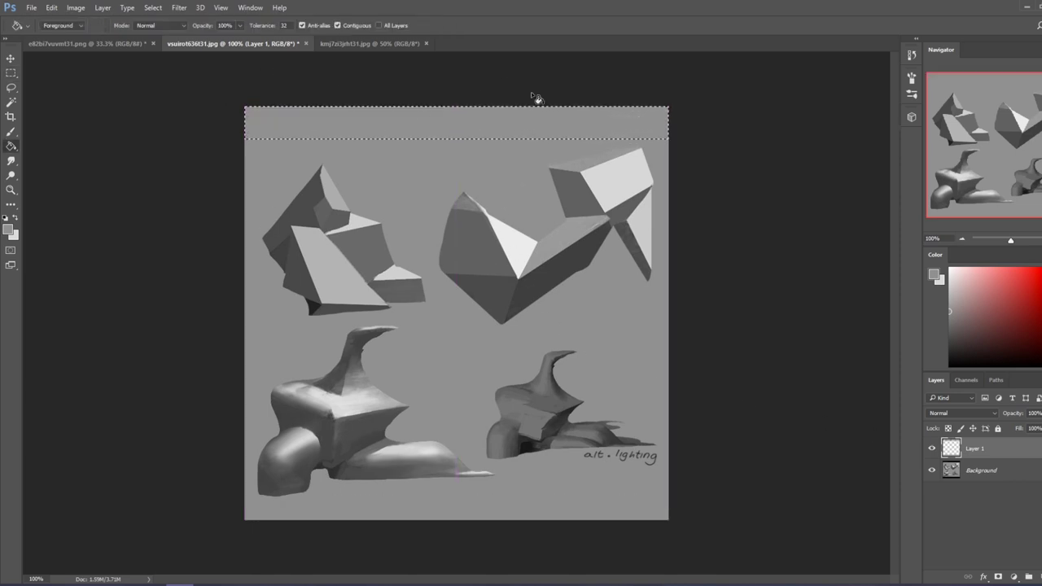
Merge the visible layers into one and deselect
right_click(1002, 453)
left_click(872, 420)
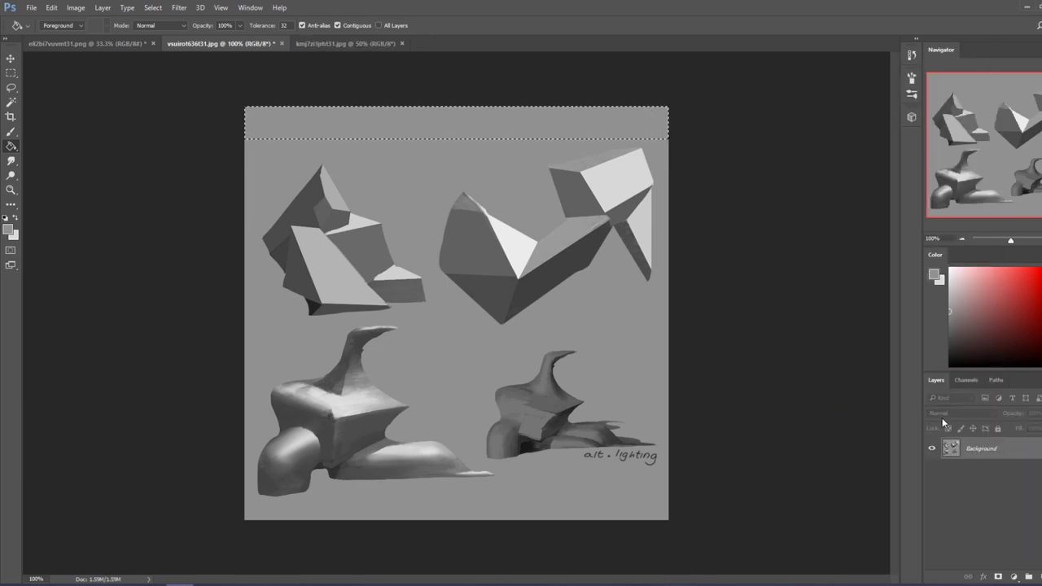
key("m")
right_click(529, 255)
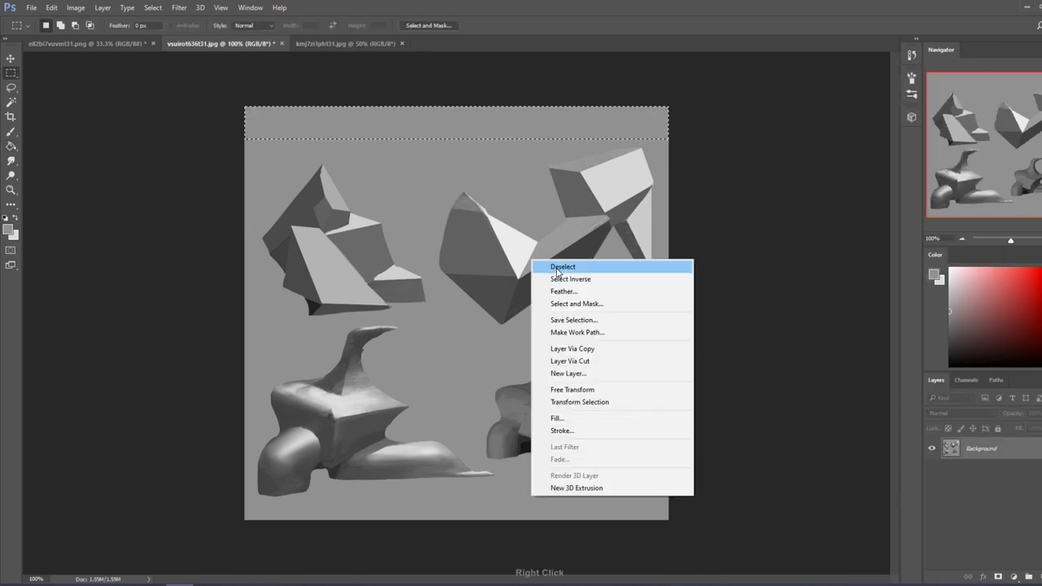
left_click(551, 266)
left_click(11, 101)
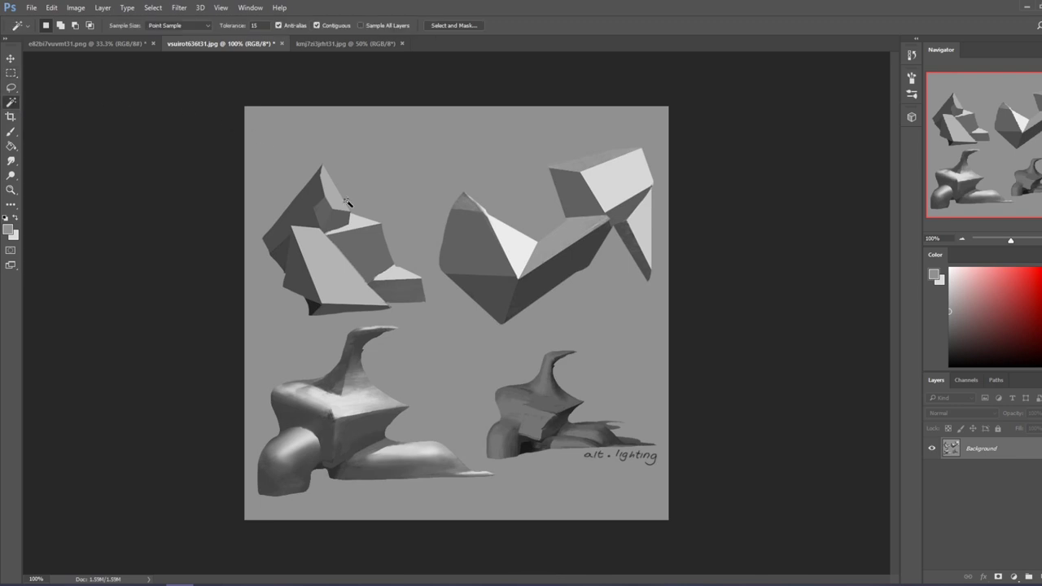
Set the Magic Wand tolerance to 5, reselect the grey background, then deselect it
left_click(489, 346)
left_click(553, 318)
left_click(239, 26)
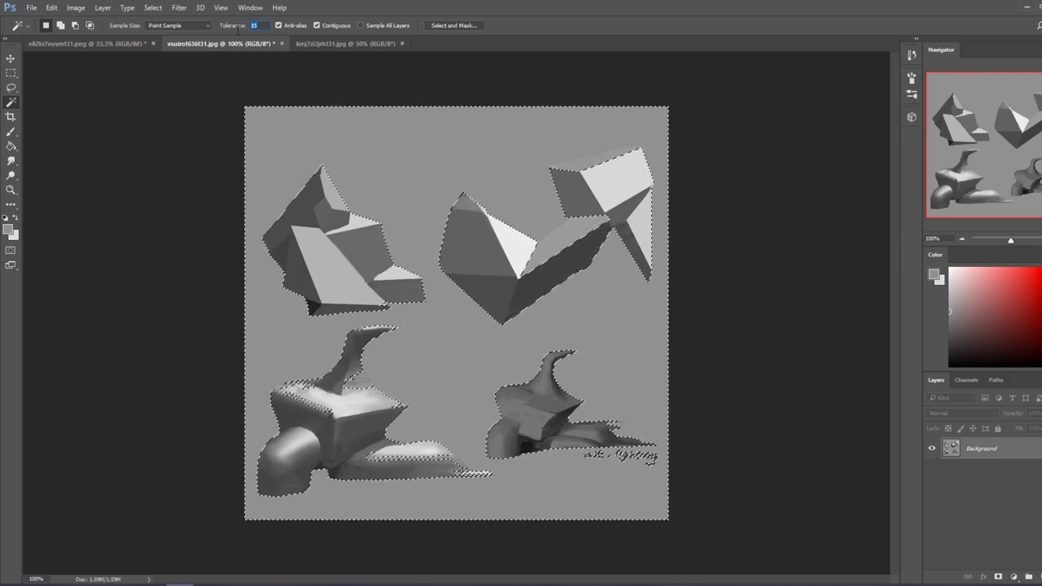
type("5")
key("ctrl+d")
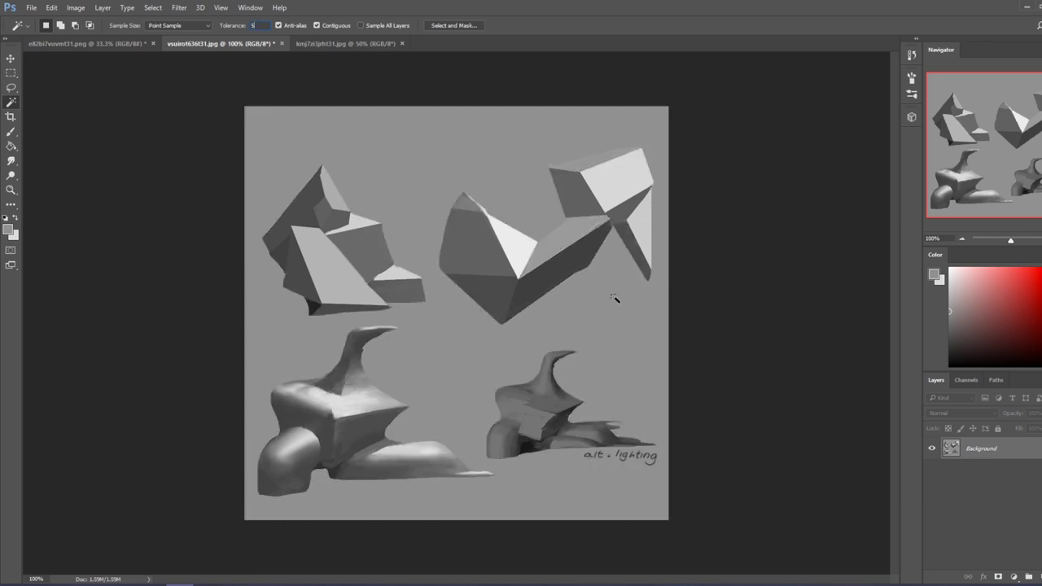
left_click(614, 298)
right_click(594, 258)
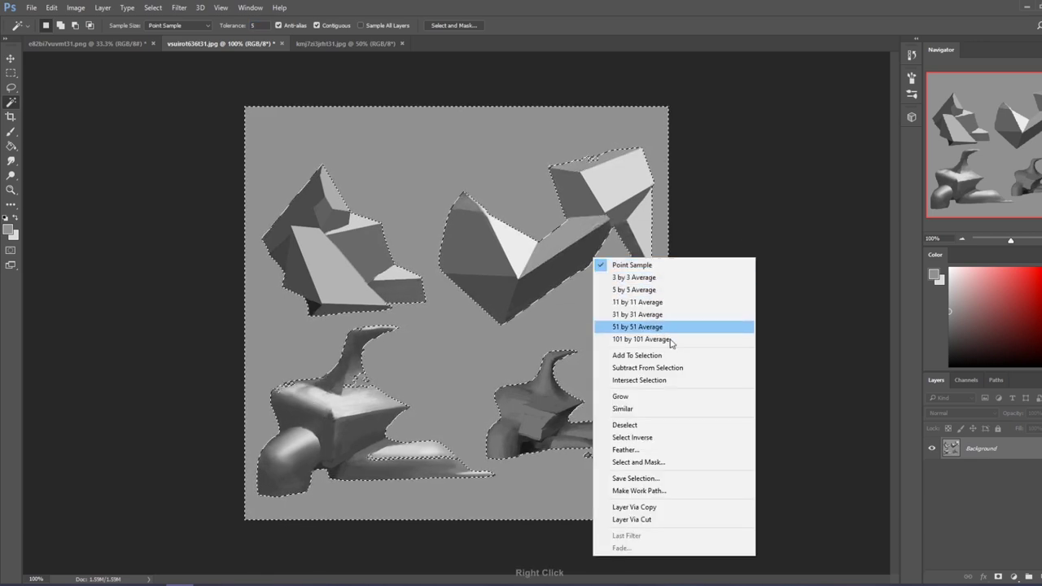
left_click(651, 426)
Sample the rock's grey and brush over the rocks' light faces with a 2300 px Darken brush
key("b")
left_click(555, 237, "alt")
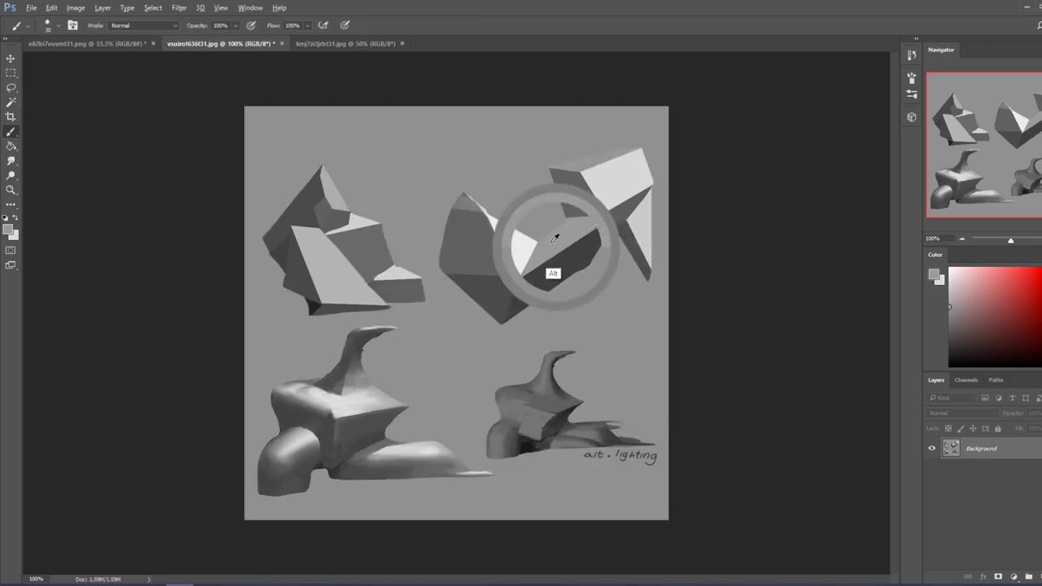
right_click(506, 295)
left_click(539, 447)
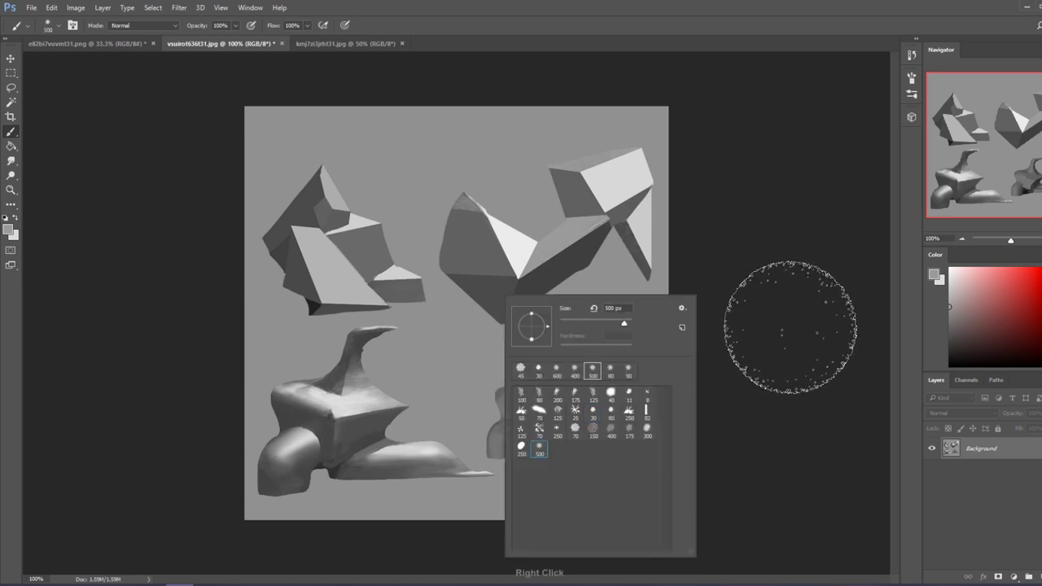
key("Return")
key("bracketright")
key("bracketright")
key("bracketright")
key("bracketright")
key("bracketright")
key("bracketright")
key("bracketright")
key("bracketright")
key("bracketright")
key("bracketright")
key("bracketright")
key("bracketright")
key("bracketright")
key("bracketright")
key("bracketright")
key("bracketright")
key("bracketright")
key("bracketright")
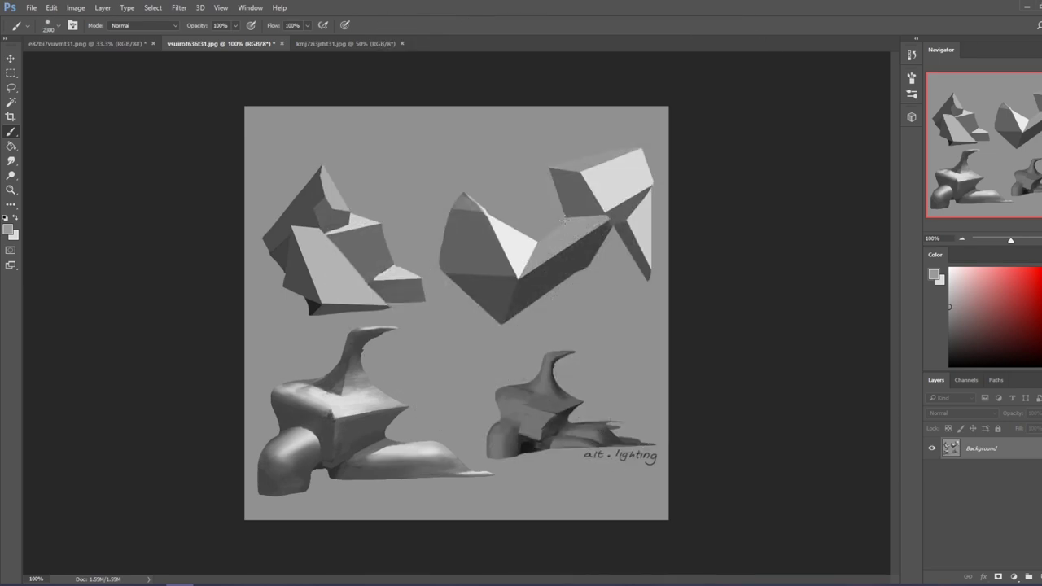
left_click(163, 25)
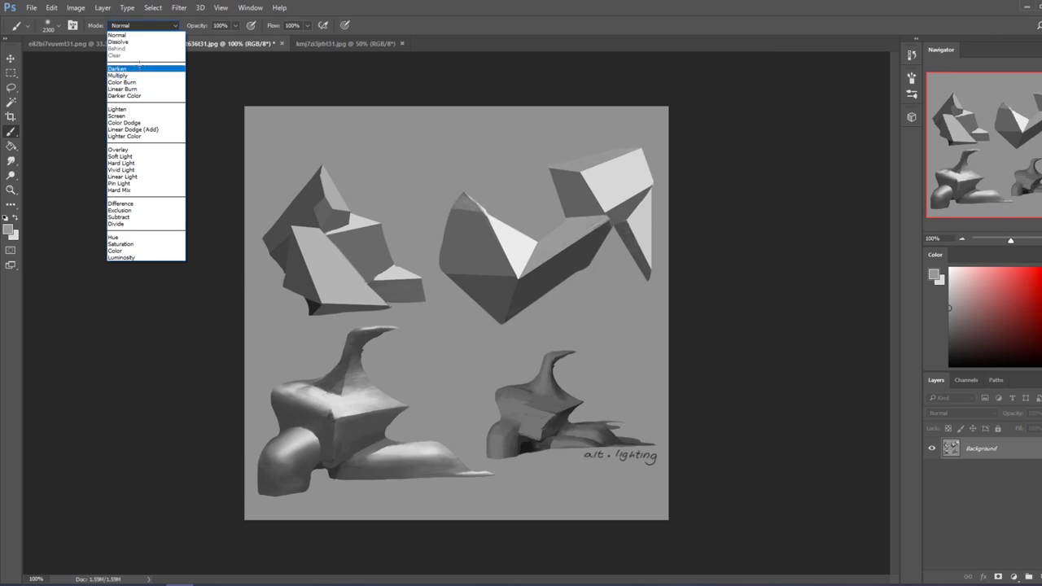
left_click(140, 69)
mouse_move(621, 184)
left_mouse_down()
mouse_move(556, 215)
mouse_move(482, 219)
left_mouse_up()
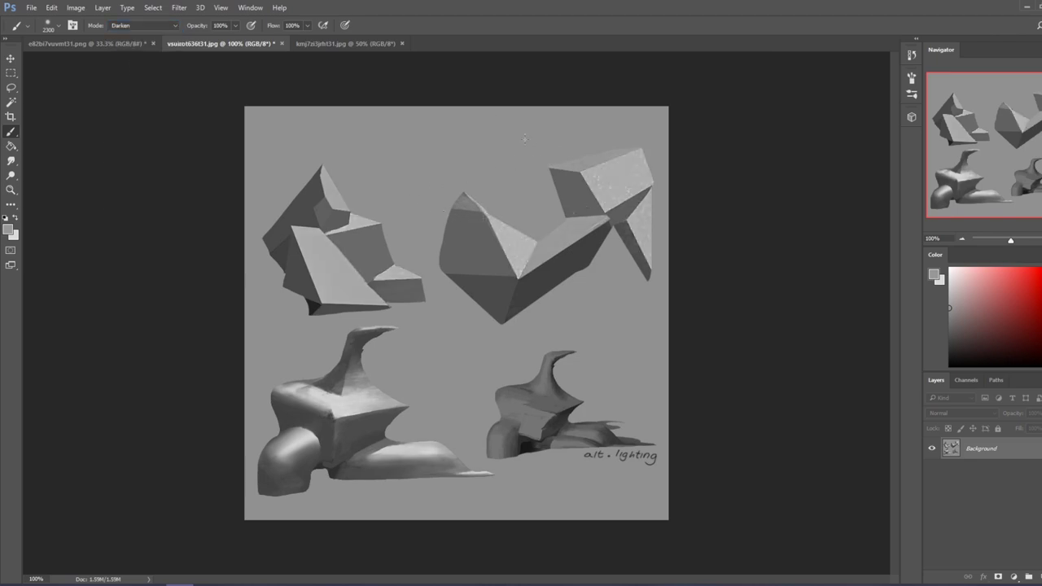
Undo both Darken strokes, keep the blend mode at Darken, and bring up the History panel
key("bracketleft")
key("bracketleft")
key("bracketleft")
key("bracketleft")
key("bracketleft")
key("bracketleft")
key("bracketleft")
key("bracketleft")
key("bracketleft")
key("bracketleft")
key("bracketleft")
key("bracketleft")
key("bracketleft")
key("bracketleft")
key("bracketleft")
key("ctrl+alt+z")
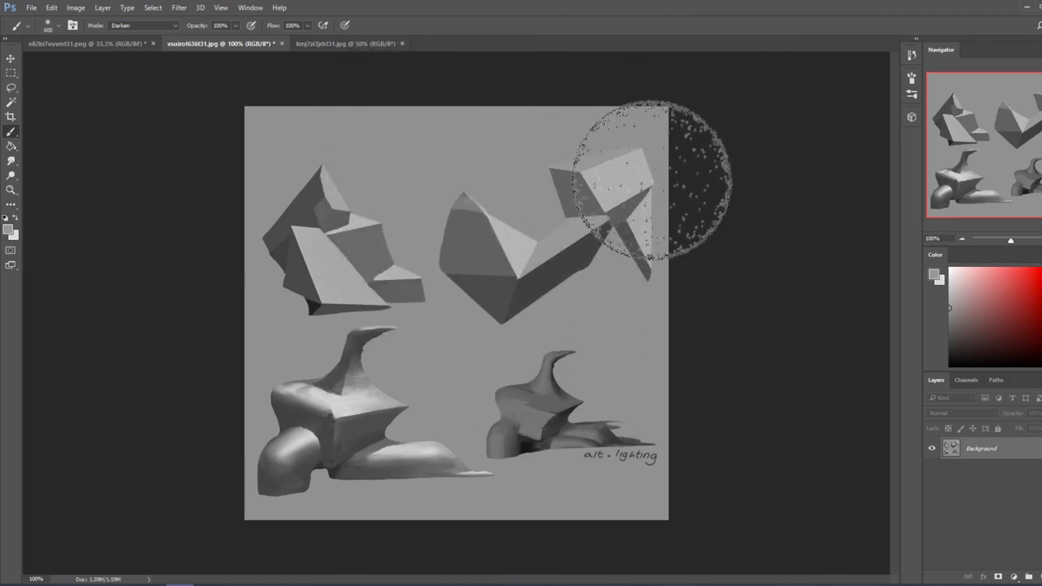
key("ctrl+alt+z")
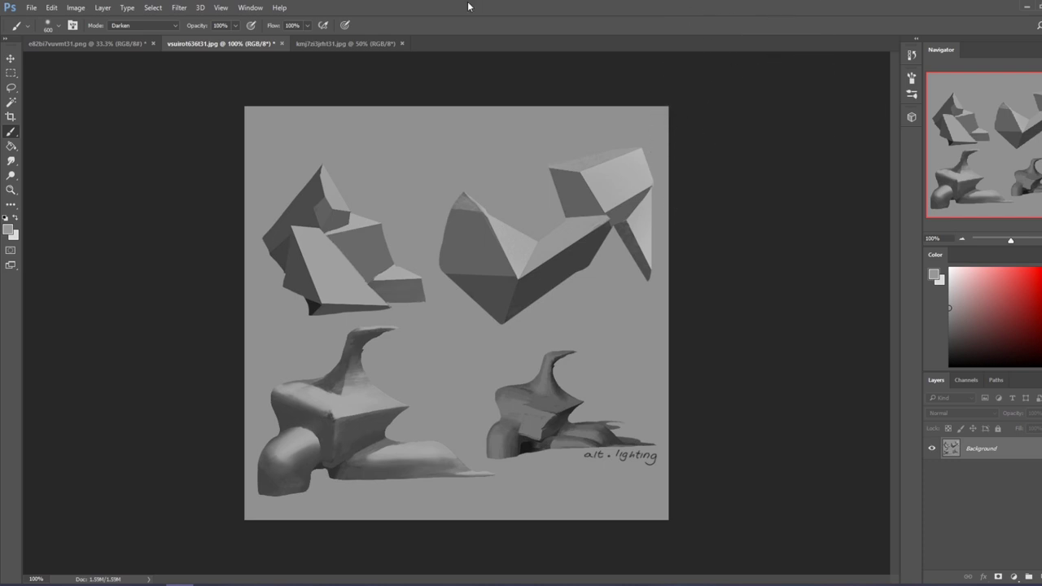
left_click(160, 28)
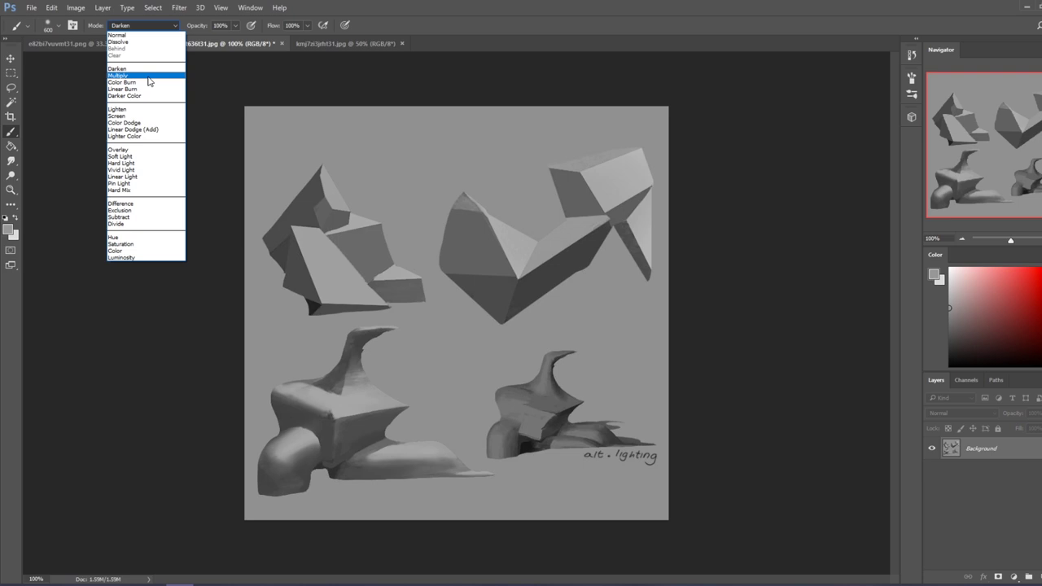
left_click(724, 234)
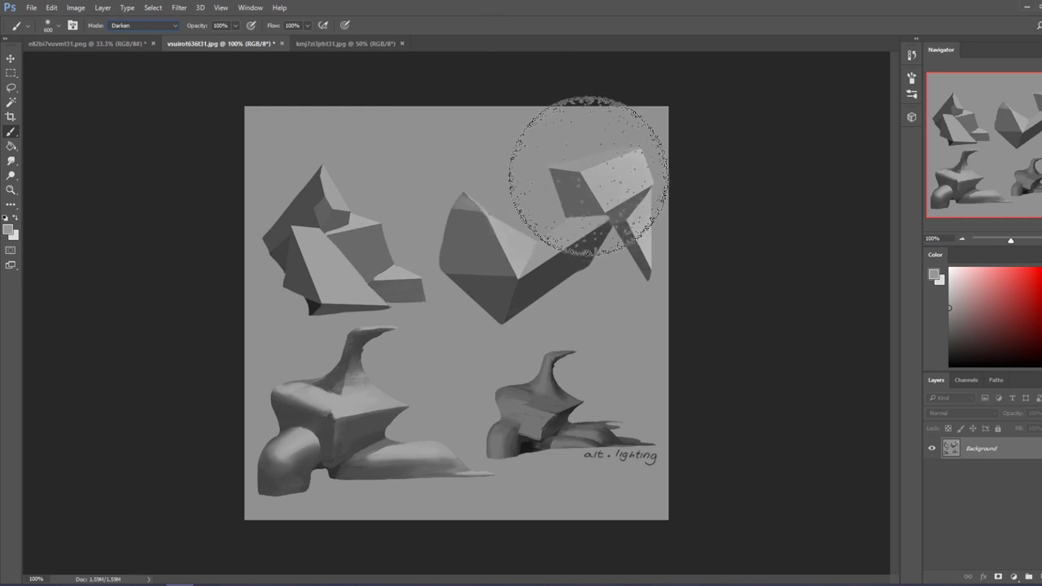
left_click(911, 55)
Revert to the last Magic Wand history state and select the grey background
left_click(841, 245)
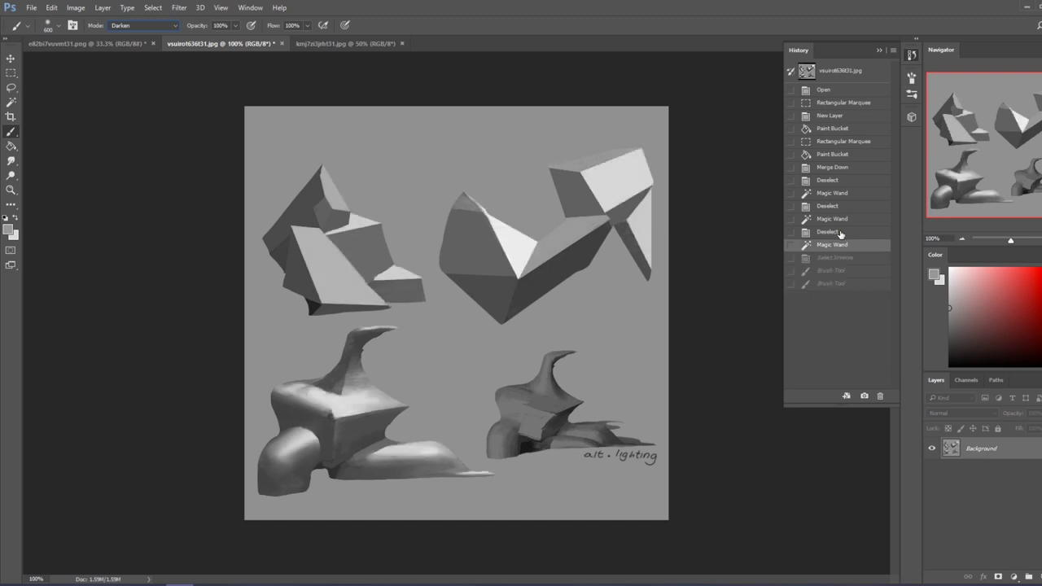
left_click(879, 50)
left_click(11, 102)
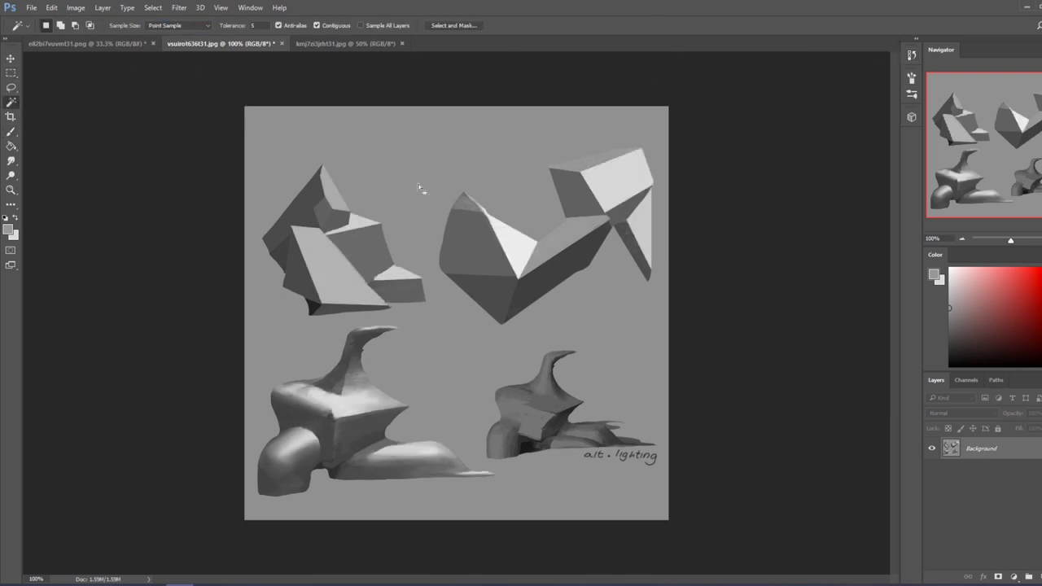
left_click(629, 338)
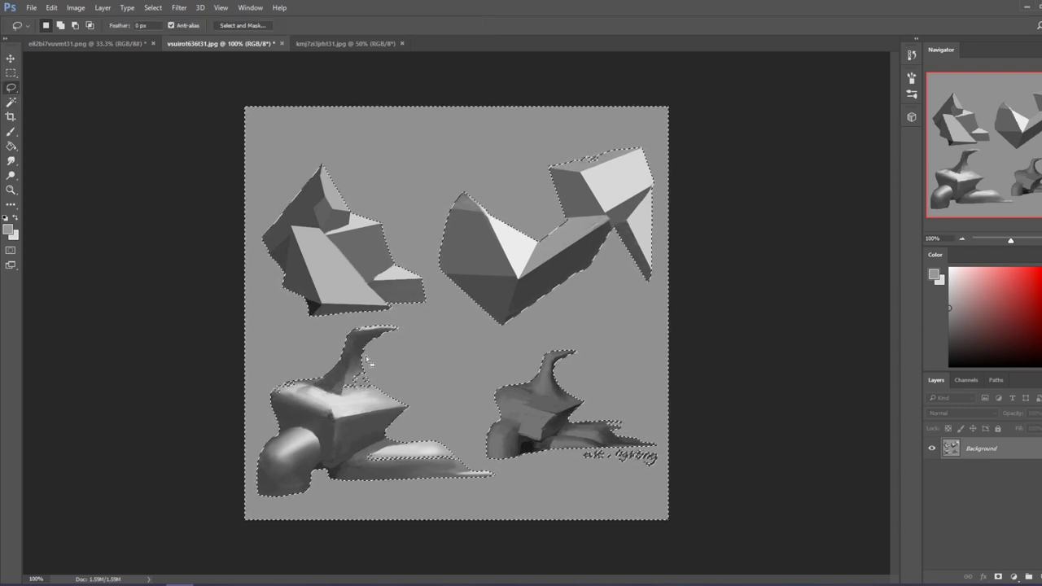
Subtract the left horn and bottom-left shape's tail from the background selection
mouse_move(366, 358)
left_mouse_down()
mouse_move(377, 397)
mouse_move(361, 368)
mouse_move(350, 391)
left_mouse_up()
key("alt")
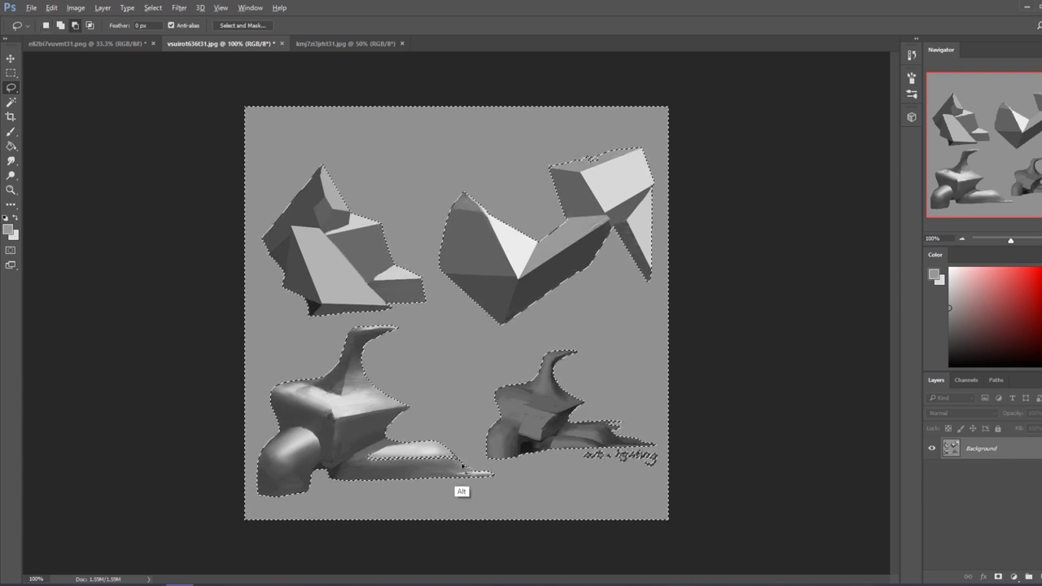
mouse_move(463, 466)
left_mouse_down()
mouse_move(365, 466)
mouse_move(429, 458)
mouse_move(488, 471)
left_mouse_up()
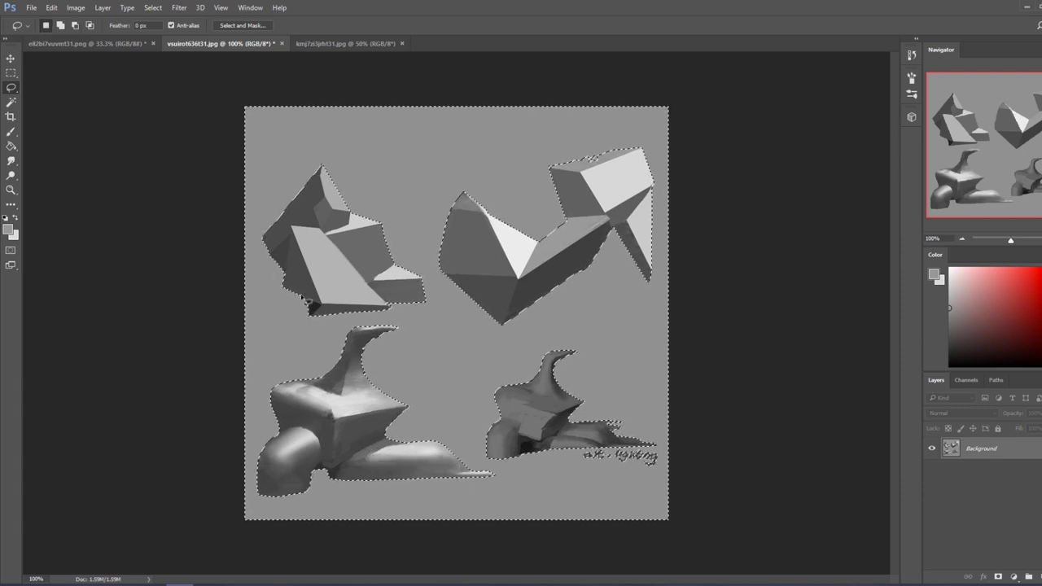
key("ctrl+u")
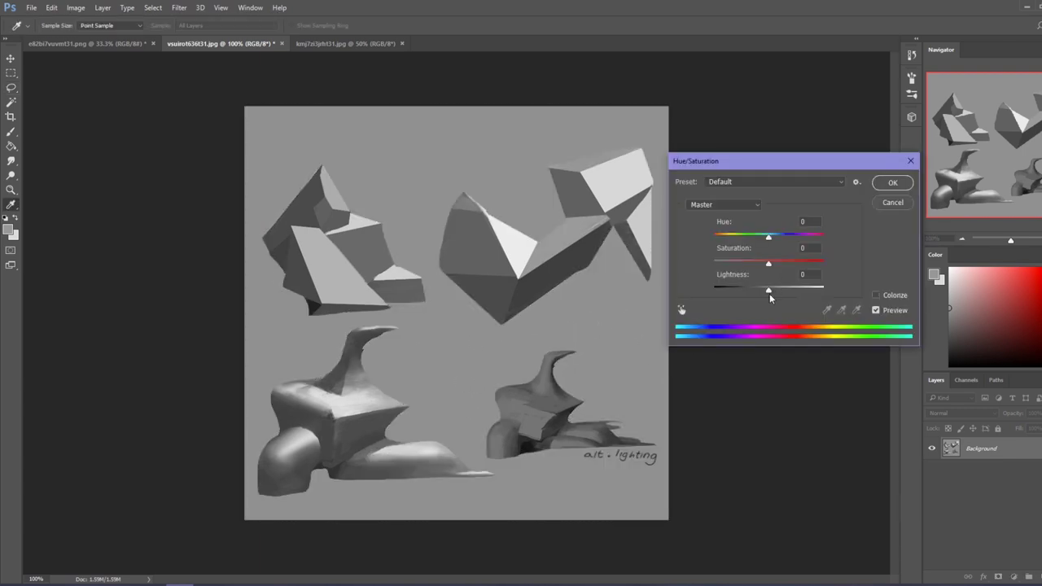
Preview the background at +38 Lightness, then cancel the Hue/Saturation change
left_click_drag(770, 293, 789, 294)
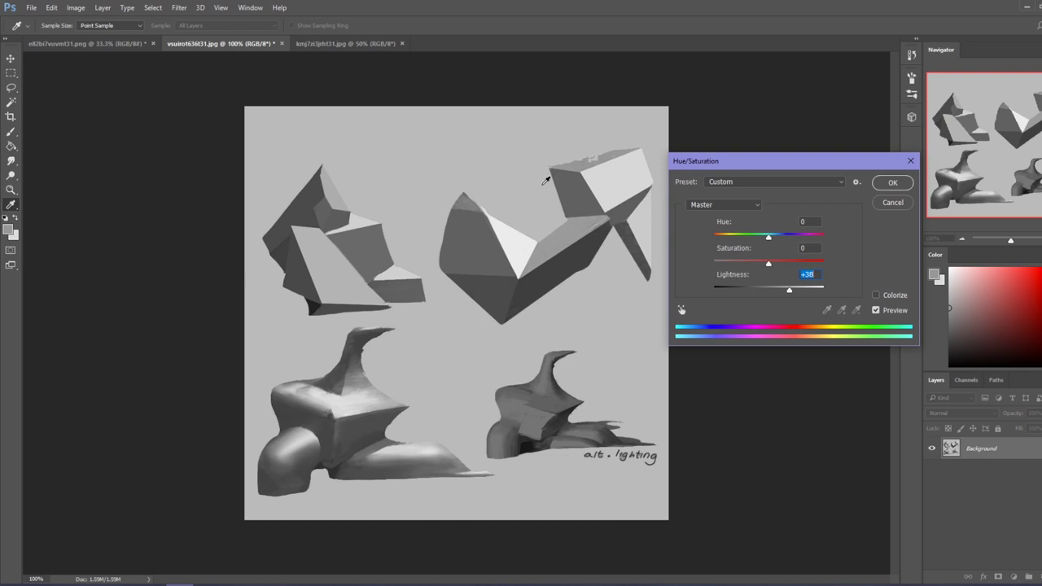
key("l")
left_click(893, 203)
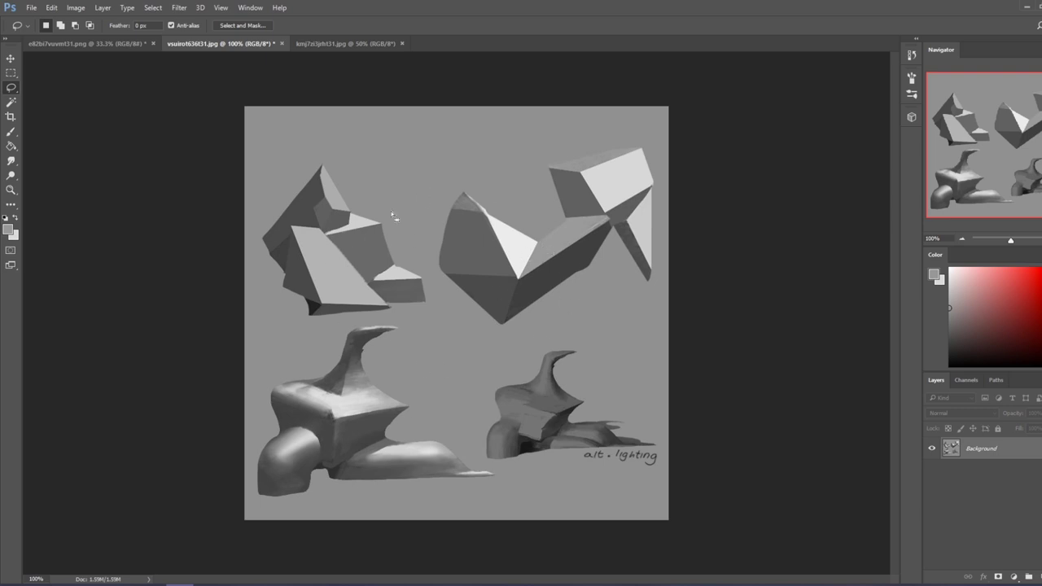
Reselect the grey background and restore the horn and tail subtractions from History, hiding the selection edges
key("w")
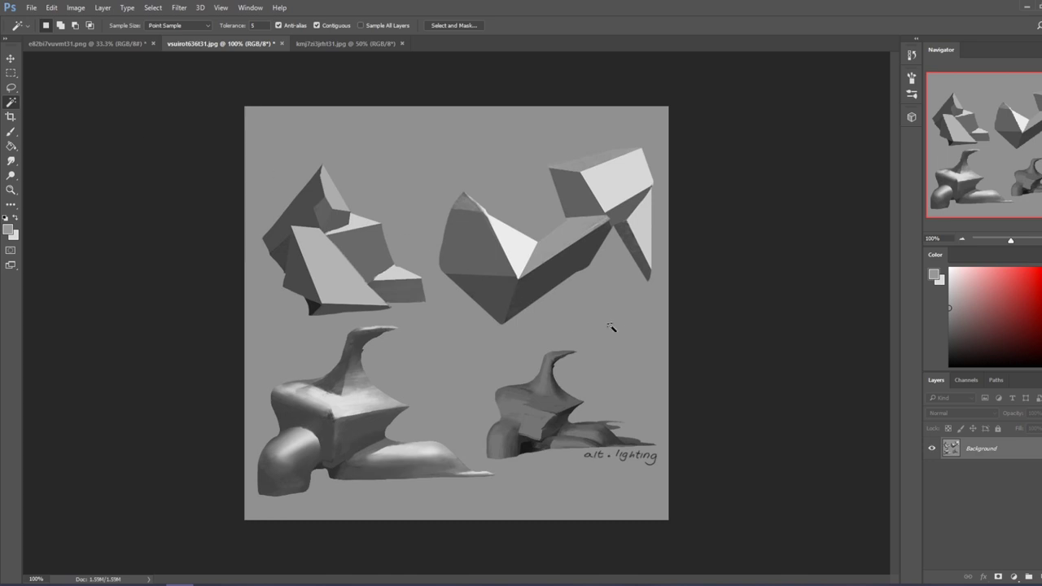
left_click(611, 325)
key("ctrl")
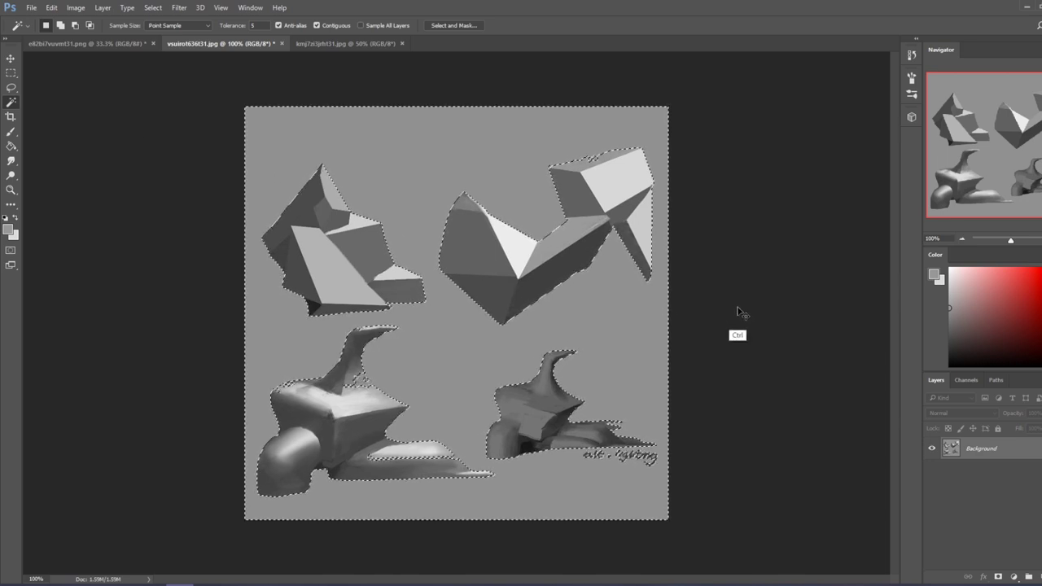
left_click(912, 55)
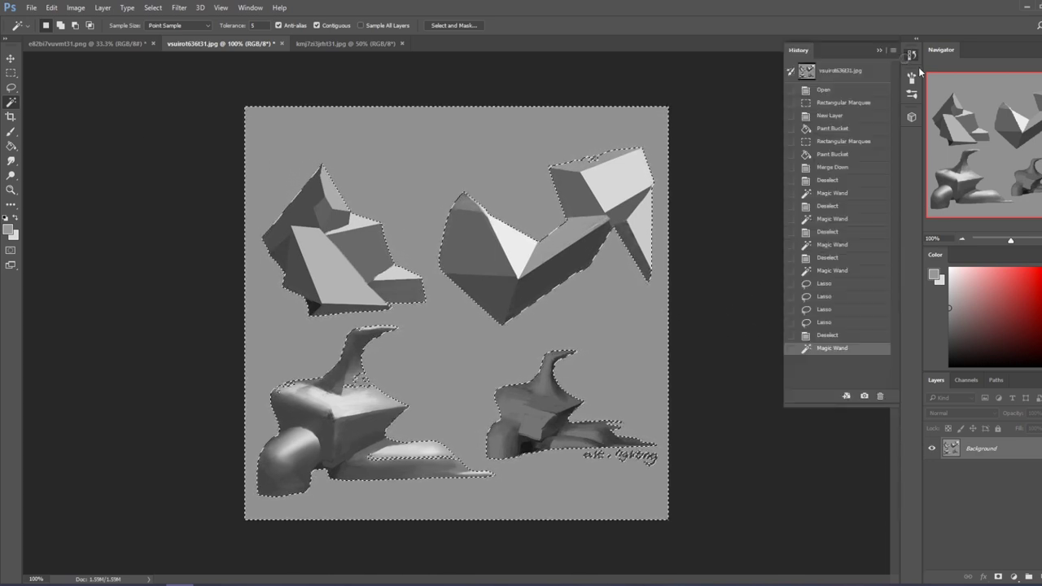
left_click(845, 271)
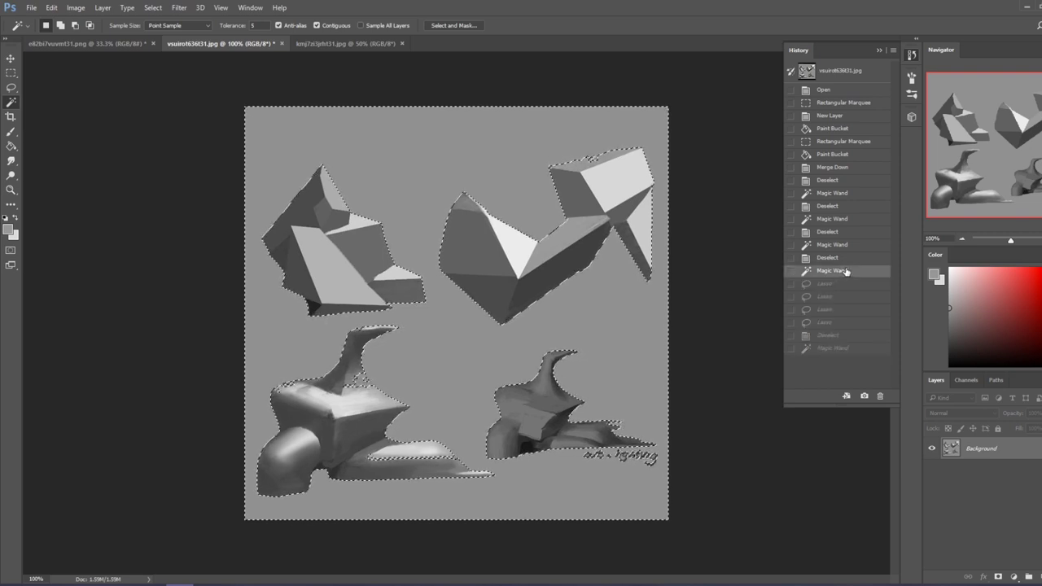
left_click(828, 323)
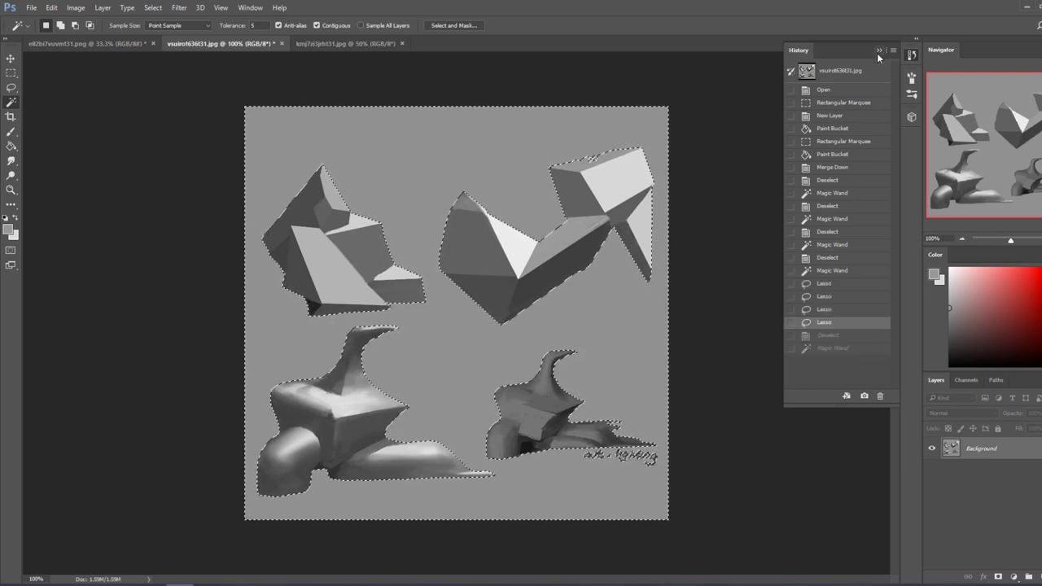
left_click(879, 50)
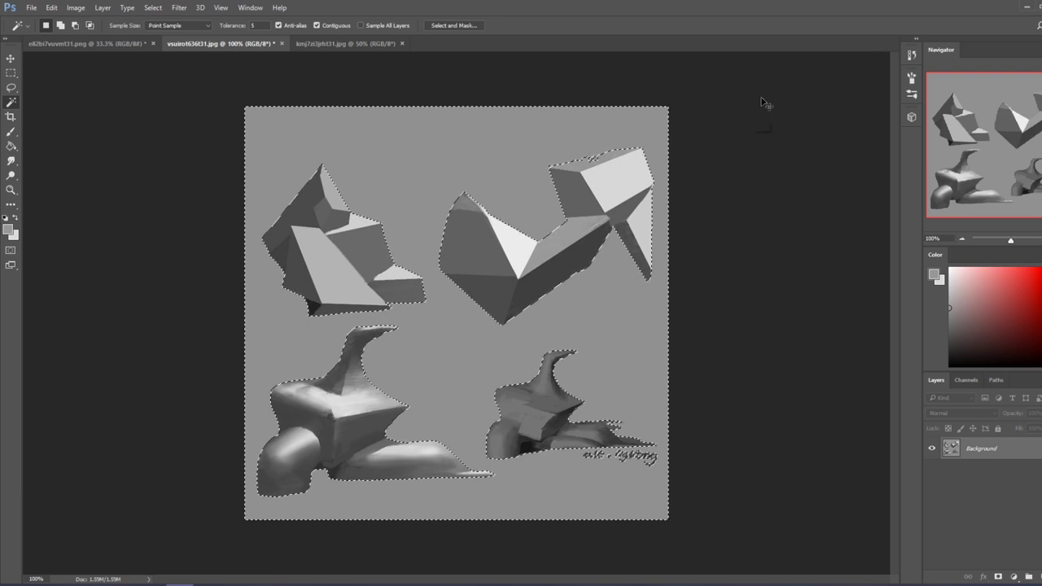
key("ctrl+d")
key("ctrl+u")
Lighten the selected grey background to +15 Lightness and apply it
left_click_drag(768, 290, 788, 294)
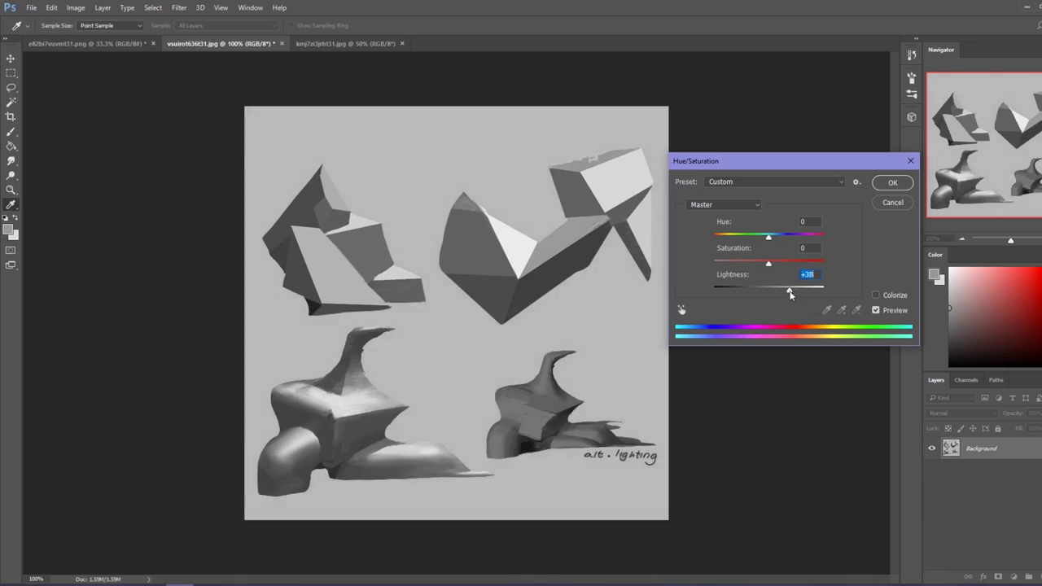
left_click_drag(788, 294, 779, 293)
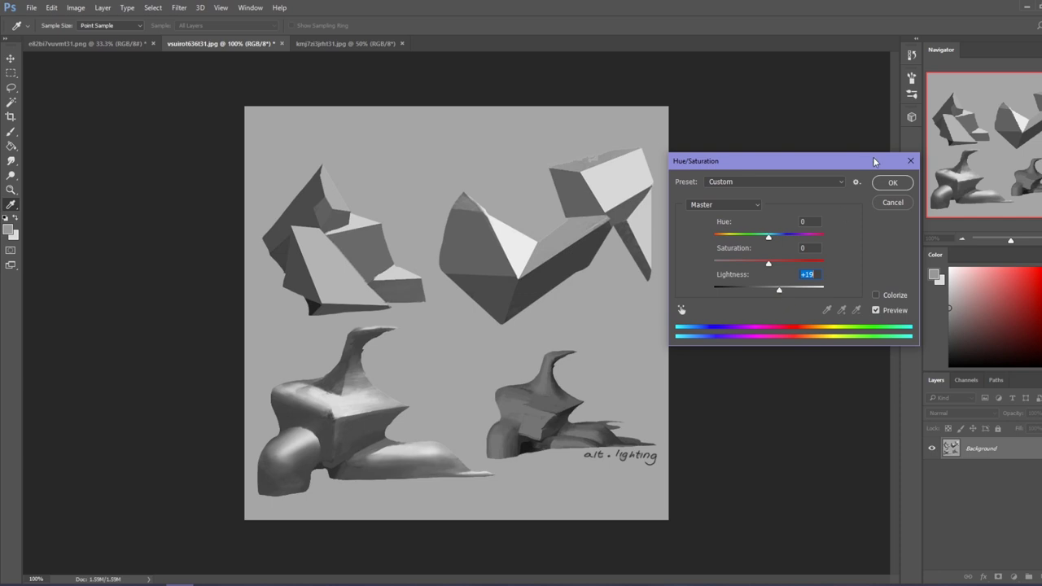
left_click_drag(779, 293, 778, 296)
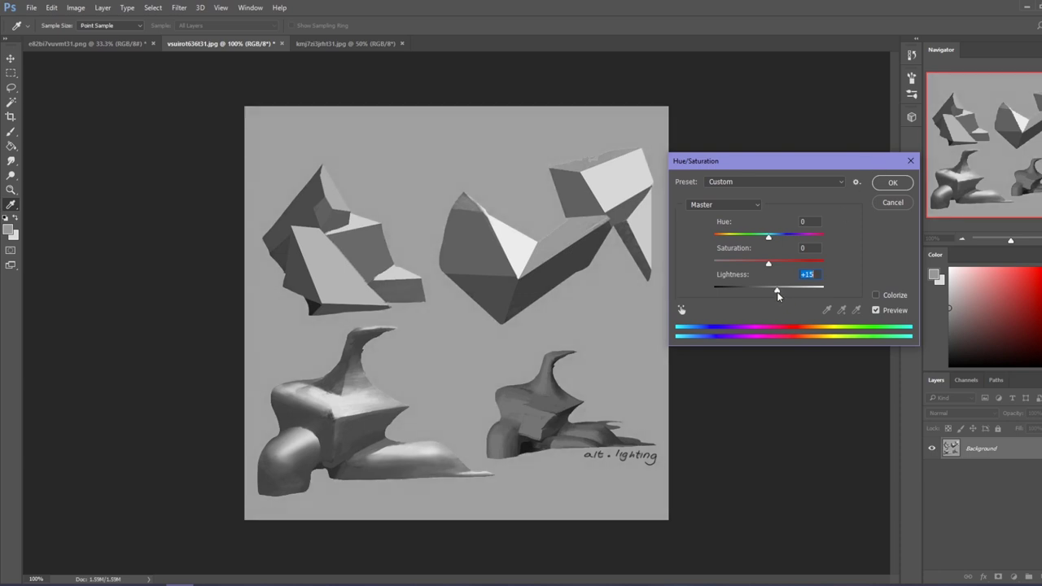
left_click(892, 182)
key("m")
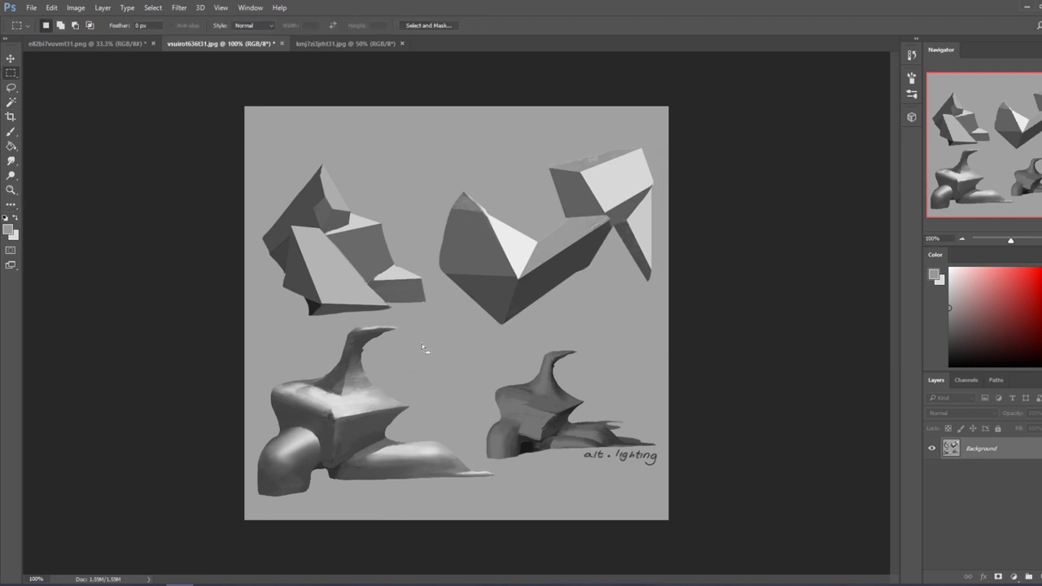
Invert the selection onto the shapes, then clear the selection
right_click(471, 367)
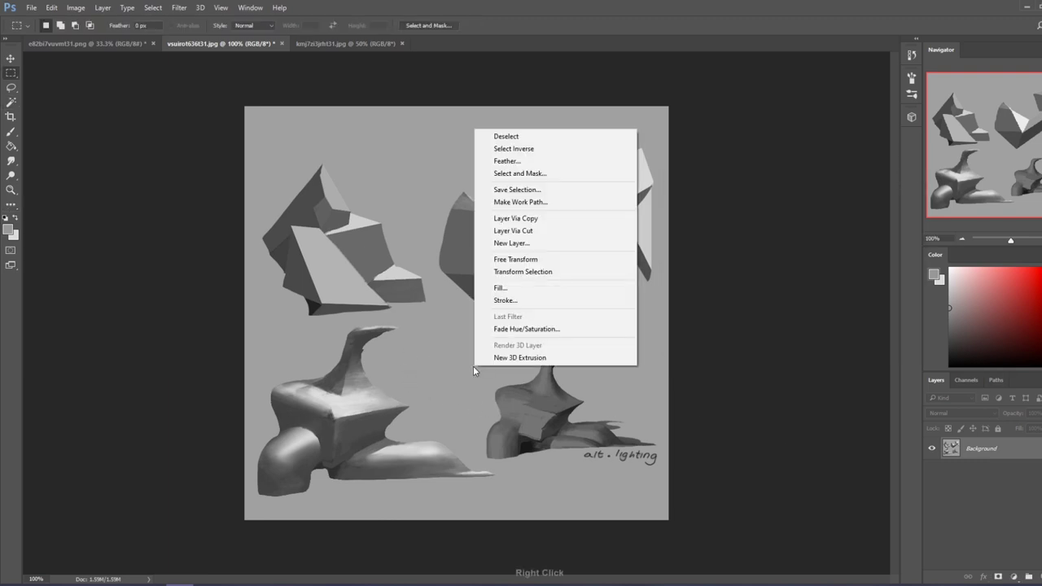
left_click(546, 144)
key("ctrl+d")
Set the brush to a darker grey from the lower-left figure, in Lighten mode at 46% opacity
key("b")
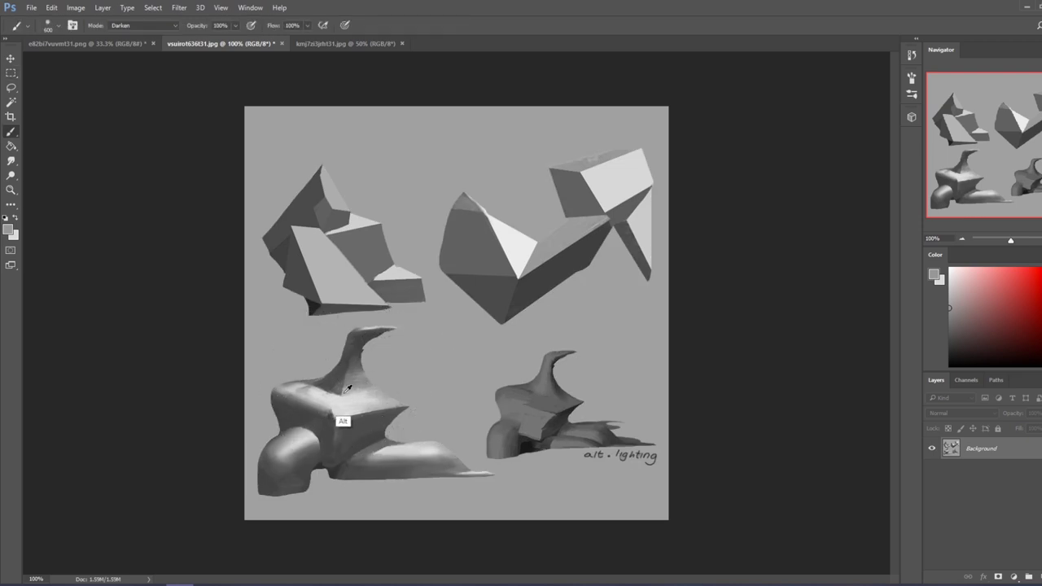
left_click(352, 404, "alt")
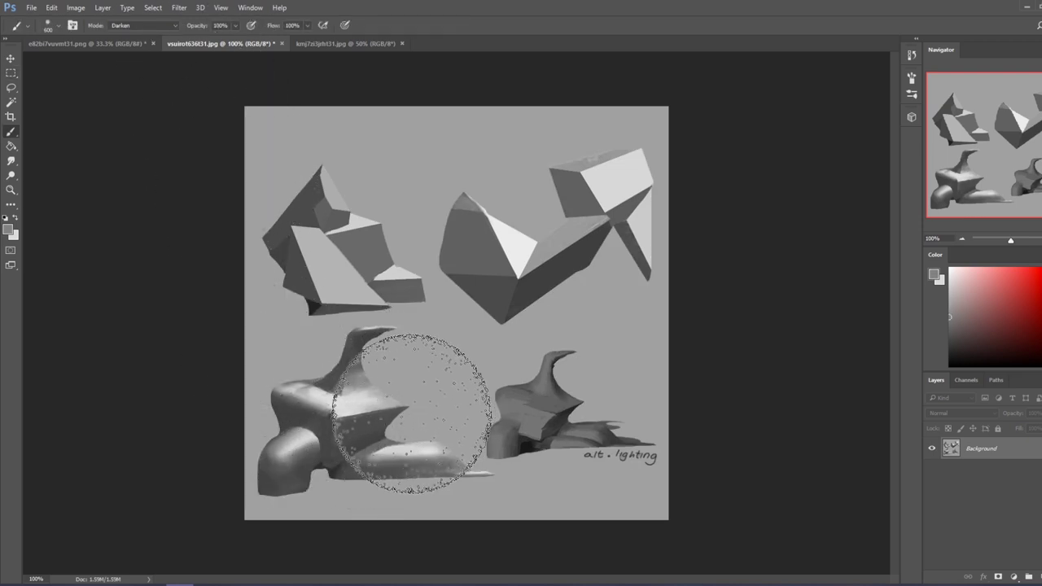
left_click(145, 25)
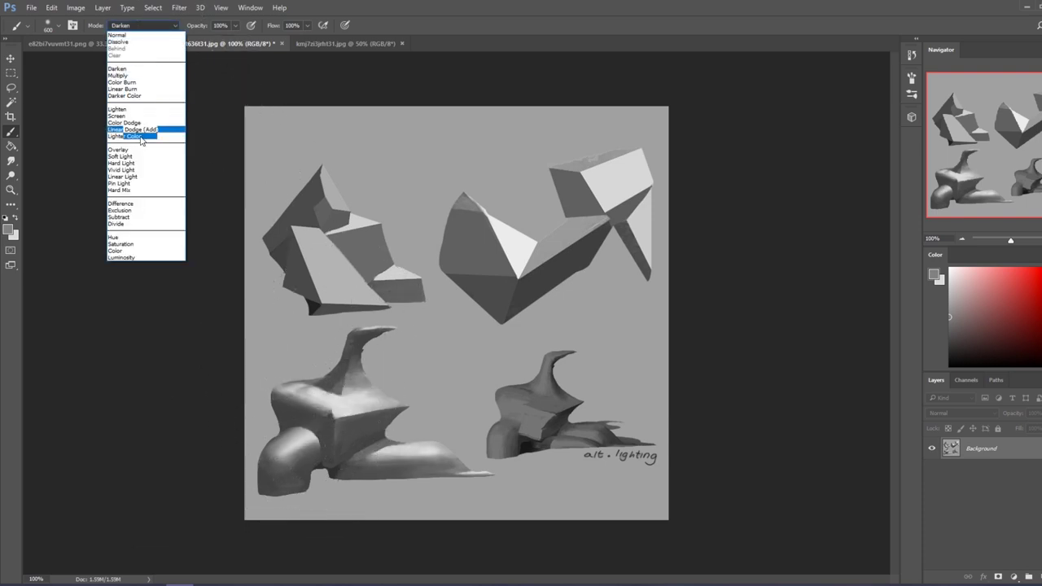
left_click(140, 109)
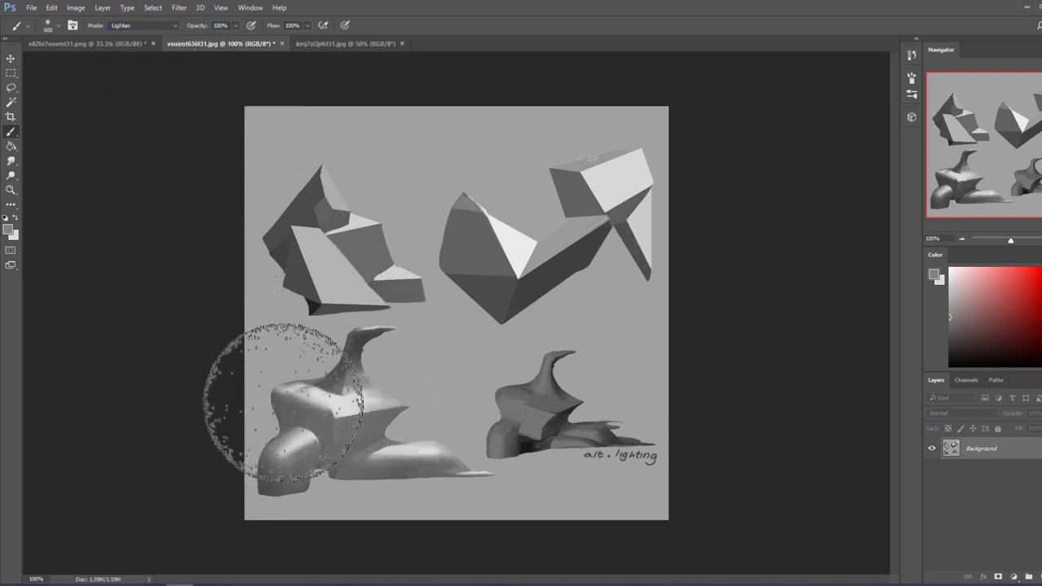
left_click(235, 25)
left_click_drag(241, 40, 217, 42)
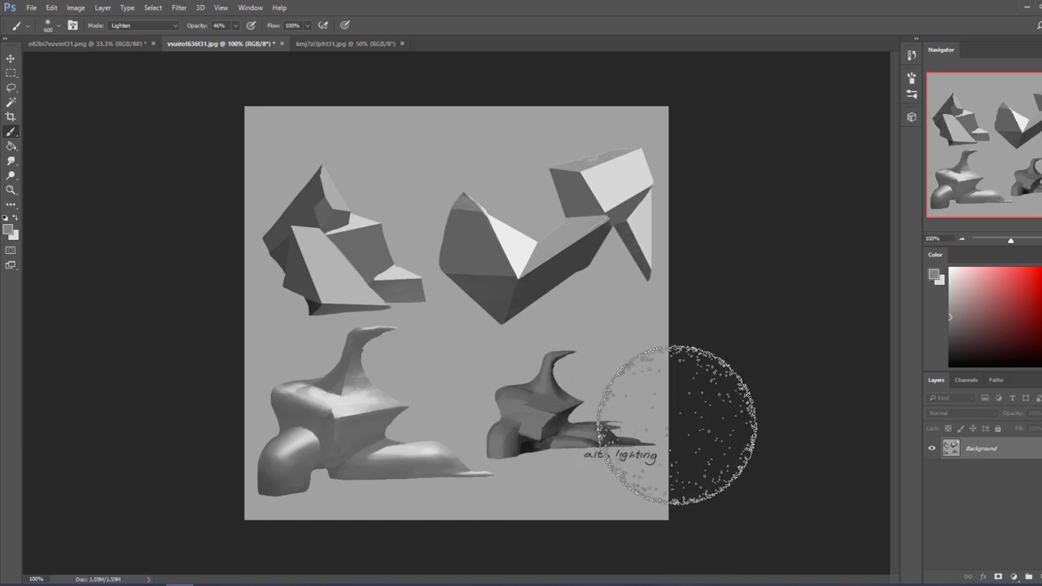
Undo the last stroke and switch to a small brush preset with a slightly adjusted tip
key("ctrl+z")
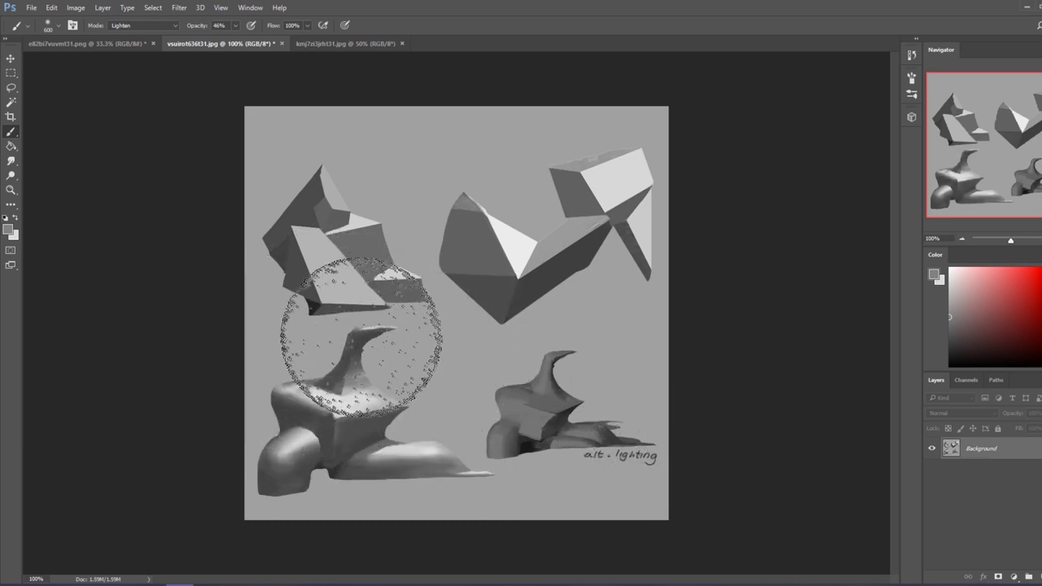
right_click(369, 360, "alt")
right_click(369, 360)
left_click(410, 425)
left_click(586, 326)
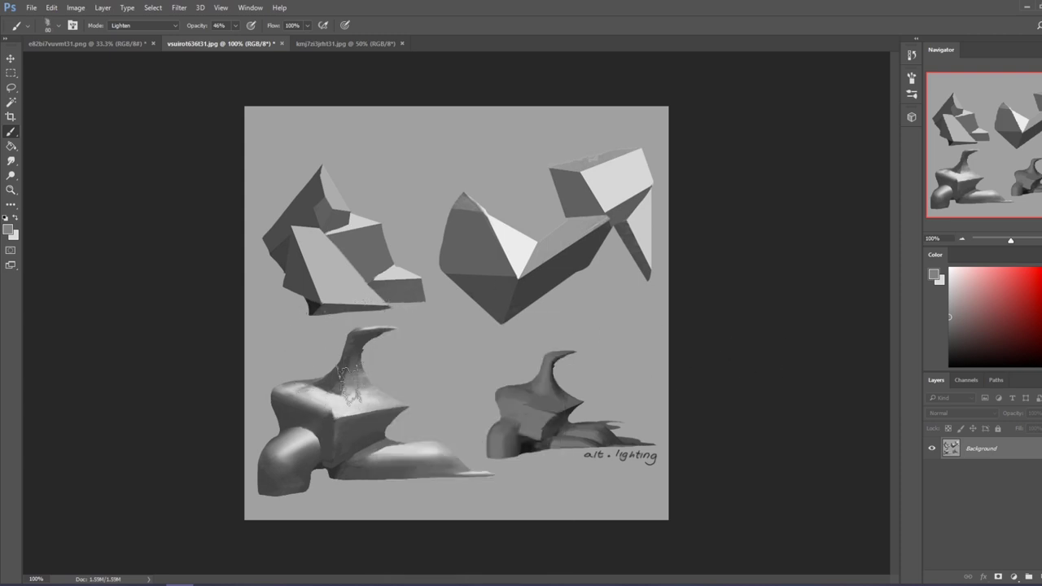
key("bracketleft")
key("bracketleft")
key("bracketleft")
key("bracketleft")
key("bracketright")
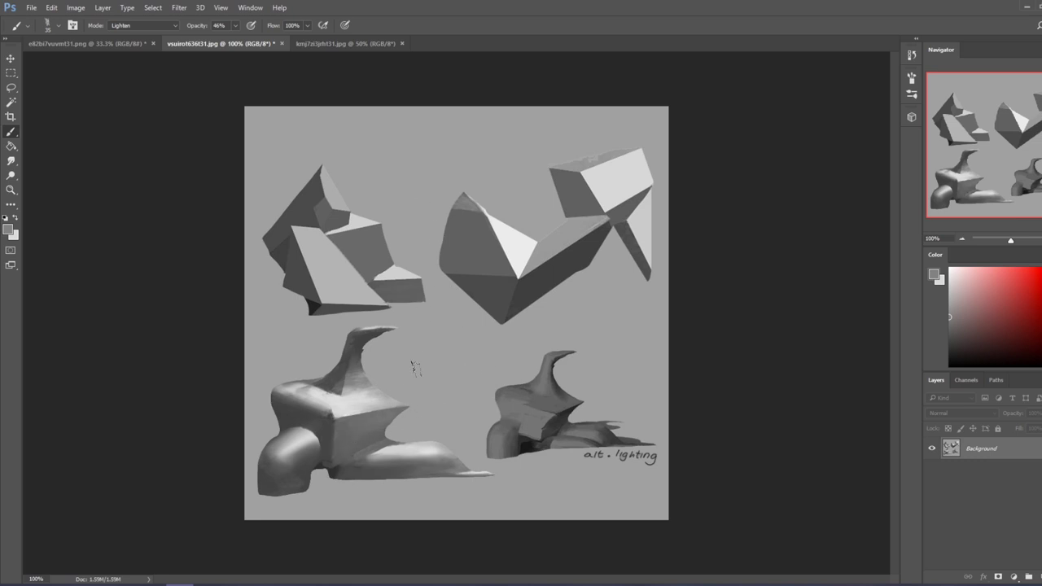
Sample greys from the sculpture and paint light strokes up the neck and its left edge
left_click(318, 417, "alt")
left_click(324, 420, "alt")
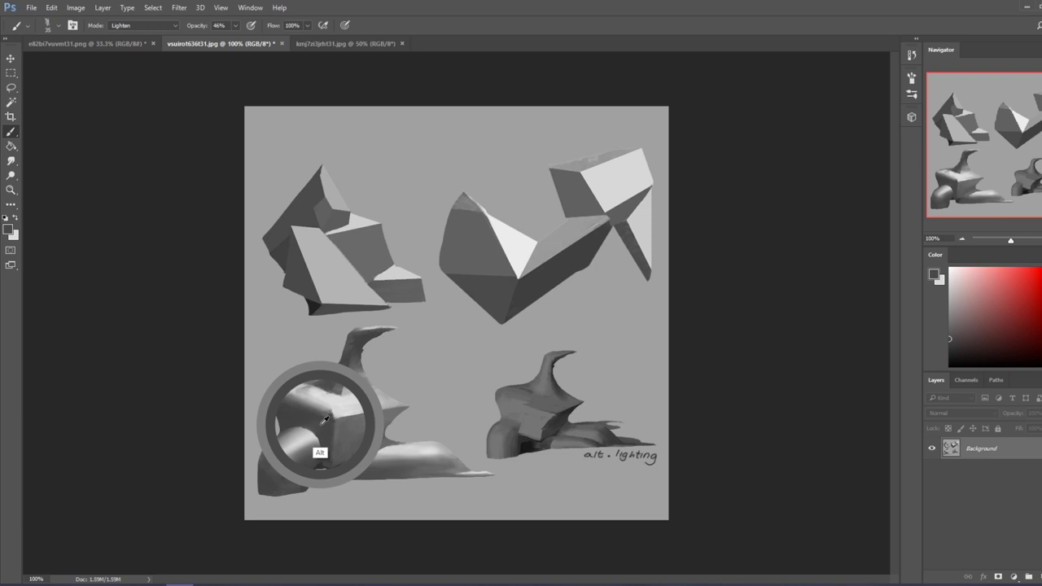
left_click(367, 337, "alt")
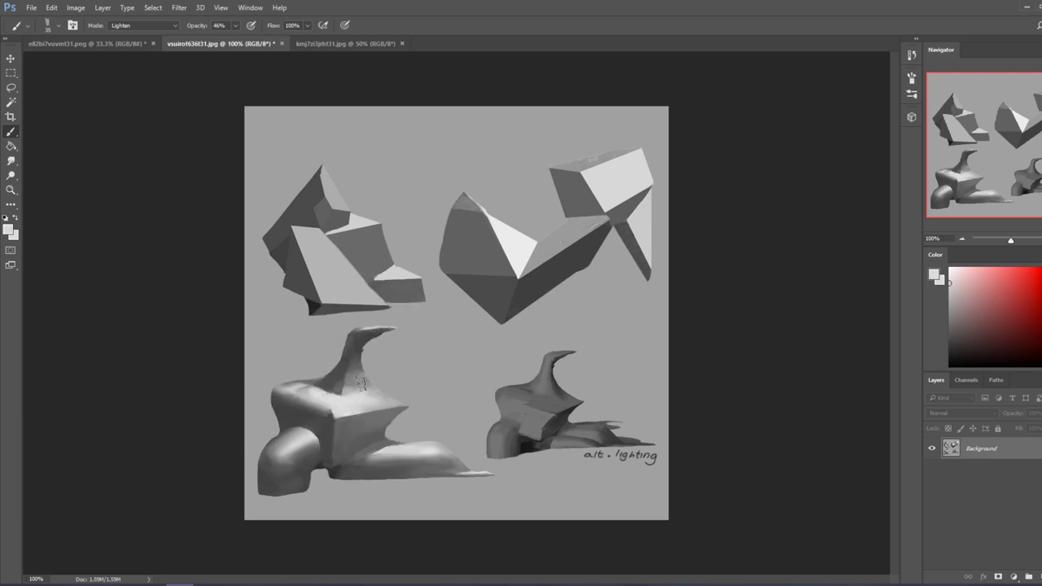
mouse_move(362, 384)
left_mouse_down()
mouse_move(358, 350)
mouse_move(354, 393)
mouse_move(362, 350)
mouse_move(379, 341)
left_mouse_up()
left_click_drag(363, 335, 358, 377)
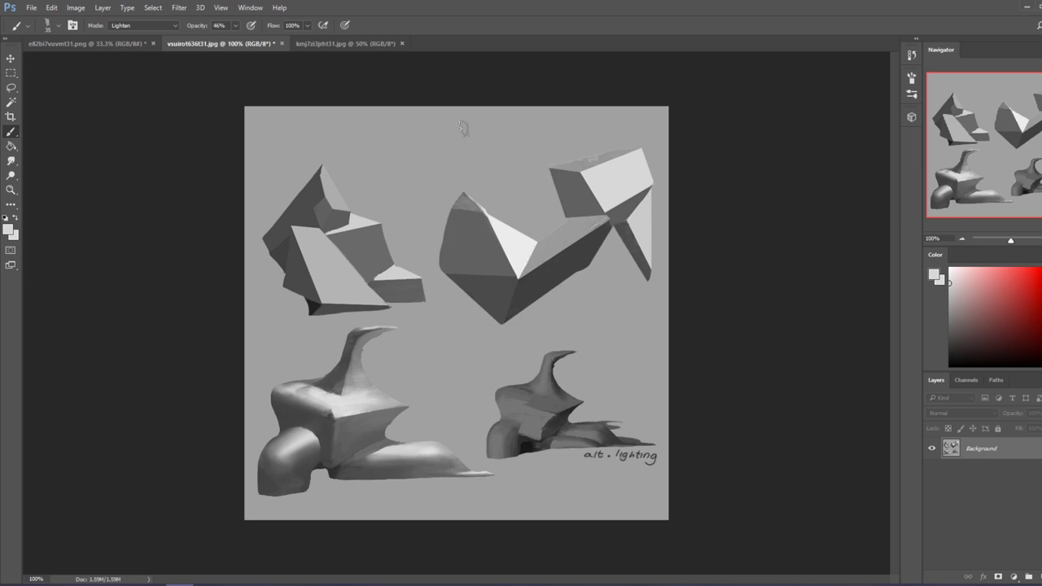
Set the brush to Normal mode, 65% opacity and a light grey with a 10 px tip
left_click(143, 25)
left_click(134, 27)
left_click_drag(236, 38, 247, 37)
left_click(350, 430, "alt")
key("bracketleft")
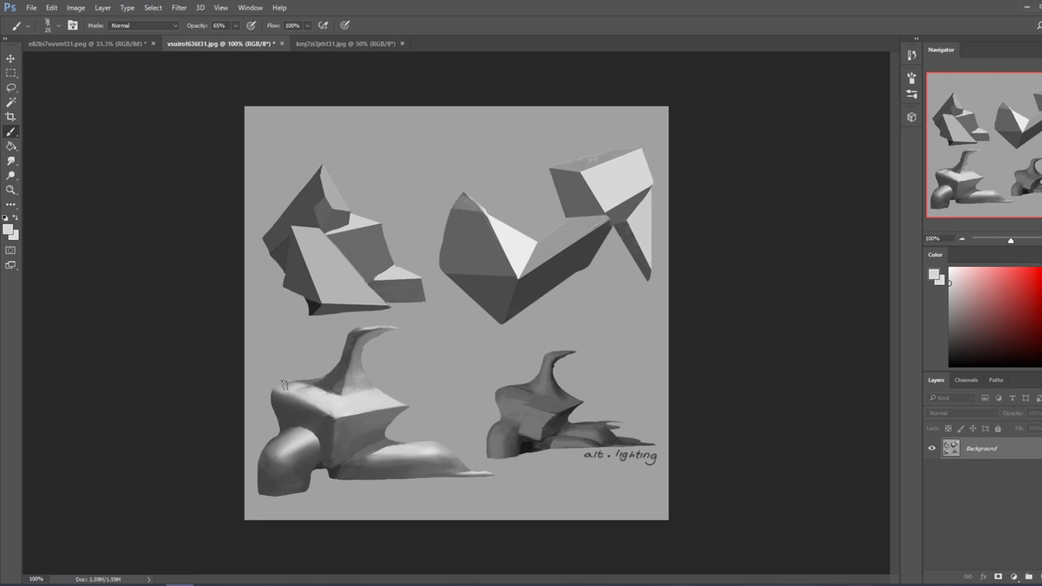
key("ctrl+z")
key("ctrl+z")
Set brush opacity to 70%, sample a light grey from the box face and enlarge the tip to 25 px
left_click(305, 411)
left_click(291, 388)
left_click(235, 25)
left_click_drag(237, 41, 223, 41)
left_click(373, 422, "alt")
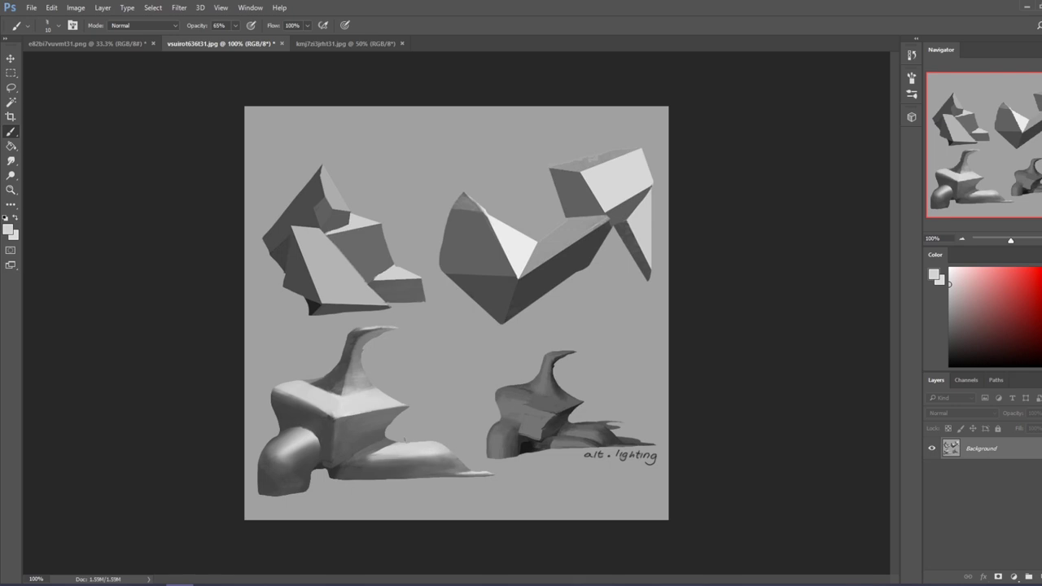
key("bracketright")
Sample greys across the lower-left shape, brighten its lower edge, then undo that stroke
left_click(387, 461, "alt")
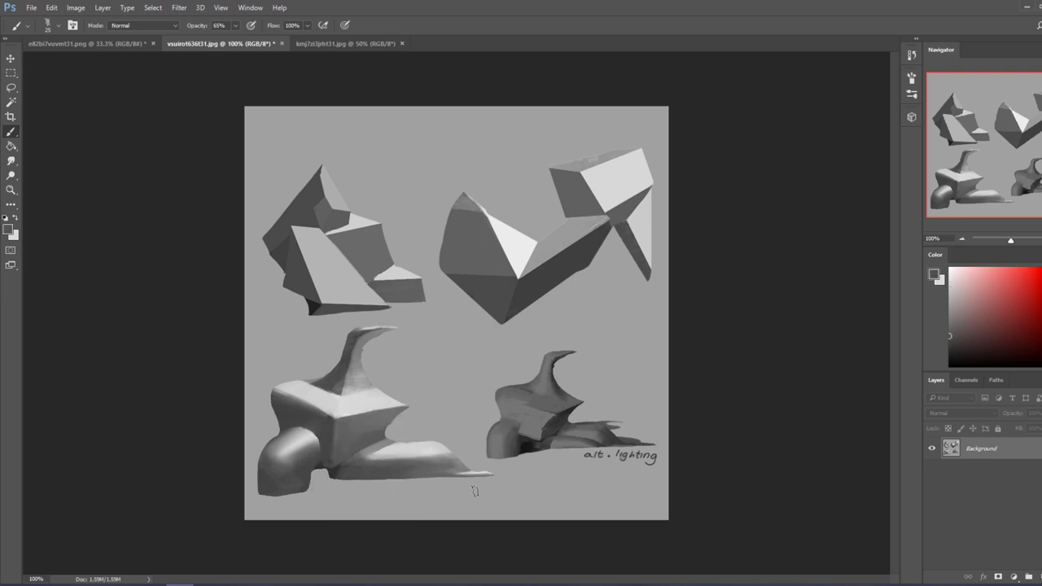
left_click(457, 466, "alt")
left_click(348, 399, "alt")
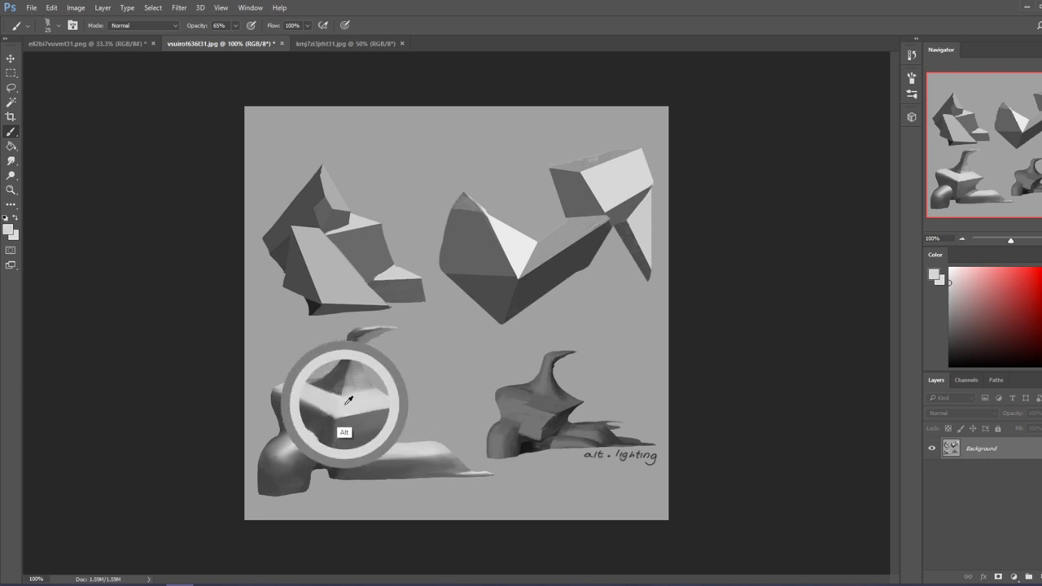
left_click_drag(348, 398, 376, 389)
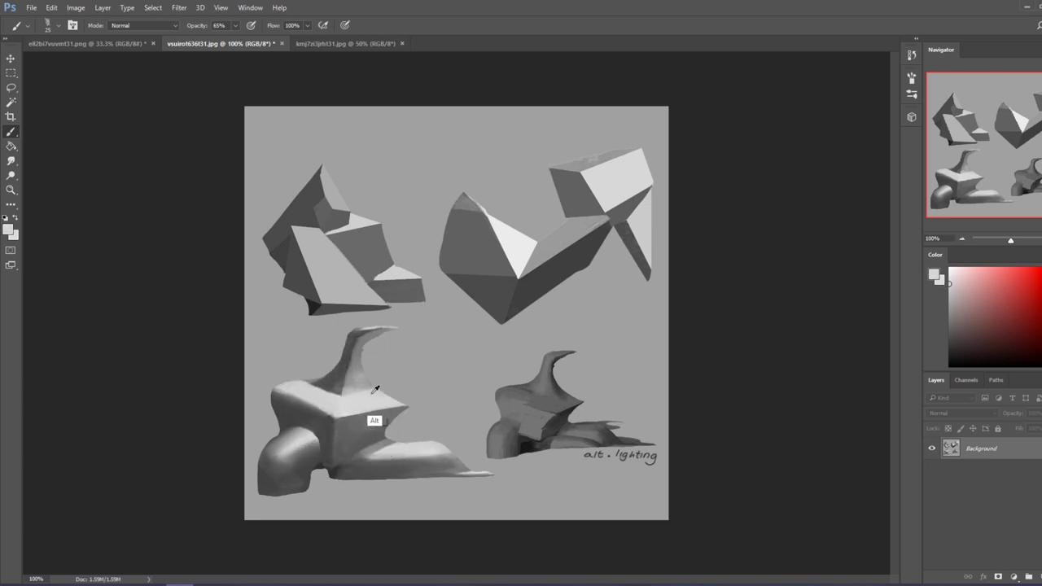
left_click(307, 438, "alt")
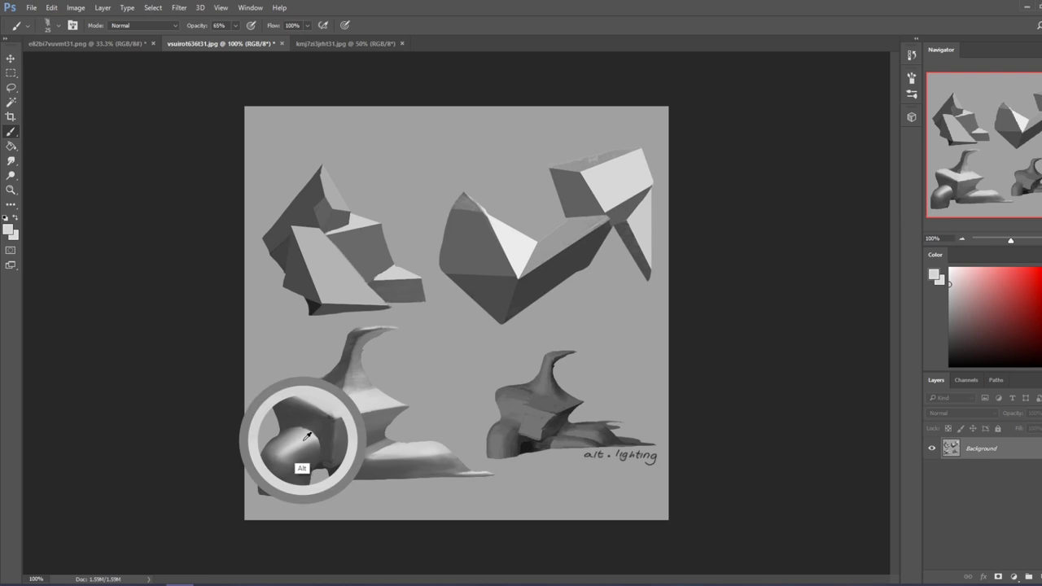
left_click(397, 456, "alt")
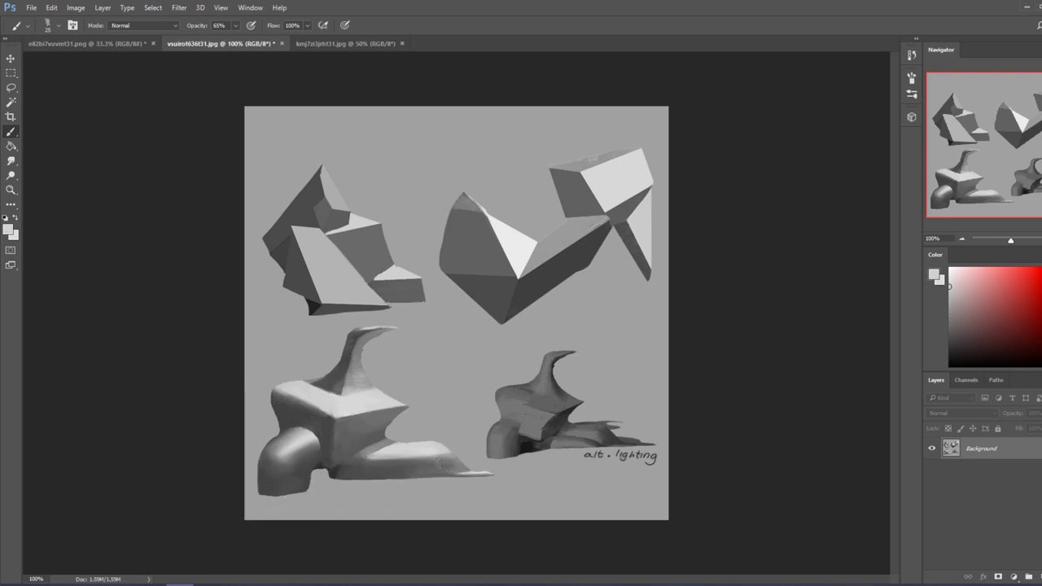
mouse_move(440, 461)
left_mouse_down()
mouse_move(350, 464)
mouse_move(469, 472)
left_mouse_up()
key("ctrl+z")
Switch the brush to Darken mode with a darker grey sampled from the lower-left shape
right_click(355, 417)
left_click(710, 408)
left_click(328, 405, "alt")
left_click(357, 340, "alt")
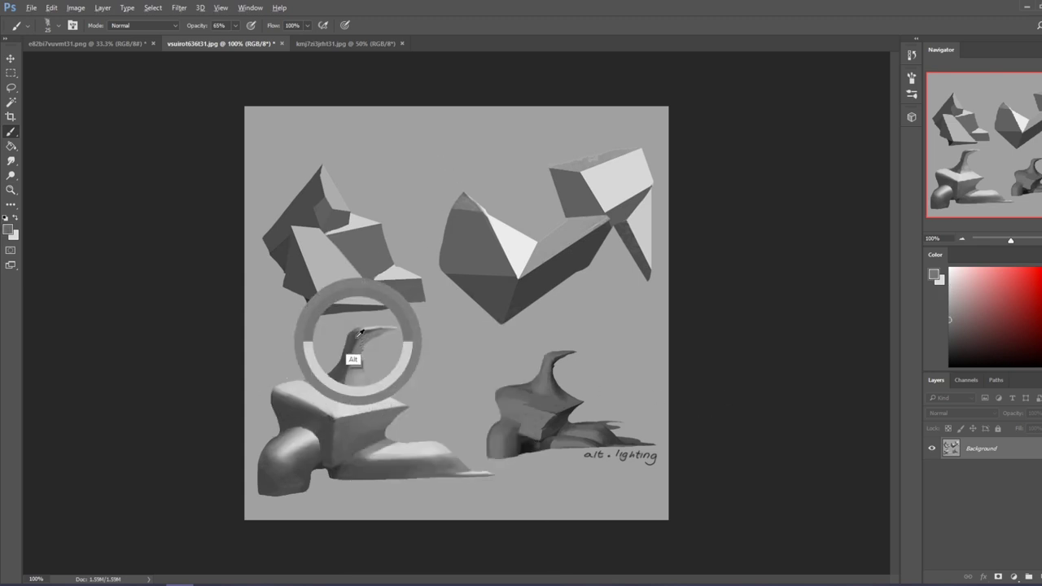
left_click(135, 26)
left_click(130, 68)
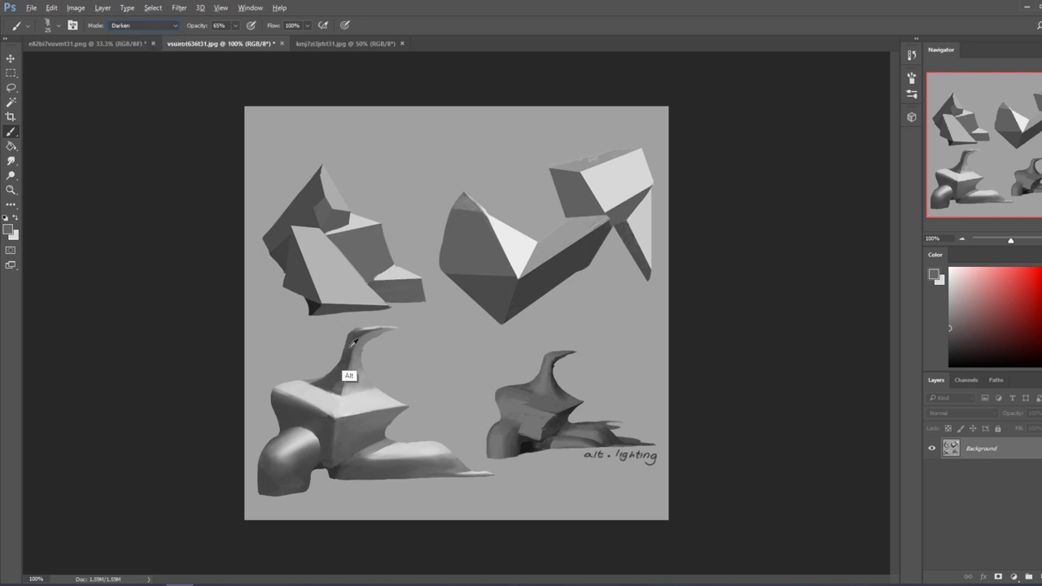
left_click(349, 360, "alt")
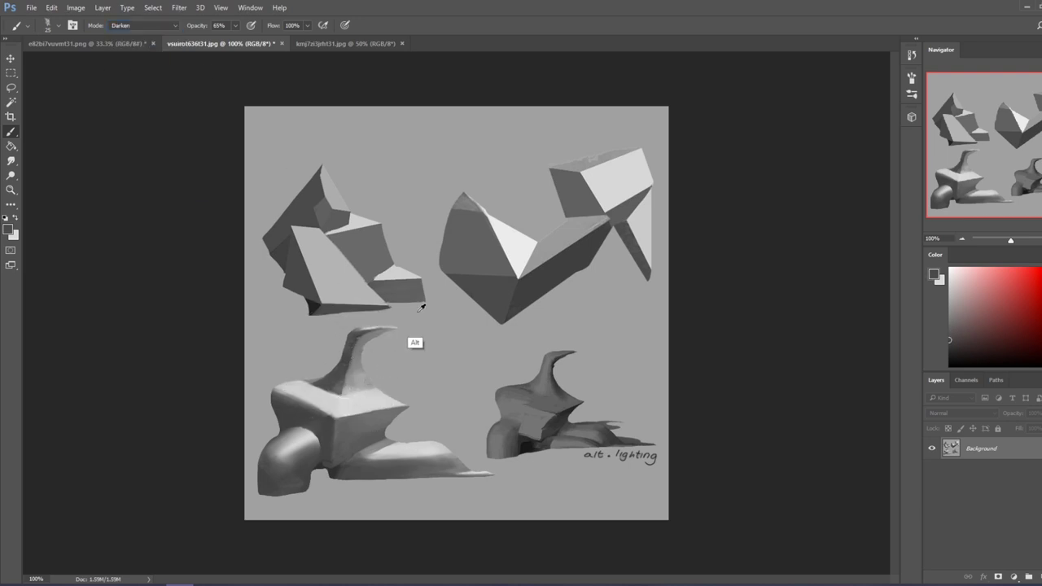
left_click(296, 416, "alt")
left_click(281, 425, "alt")
left_click(281, 407, "alt")
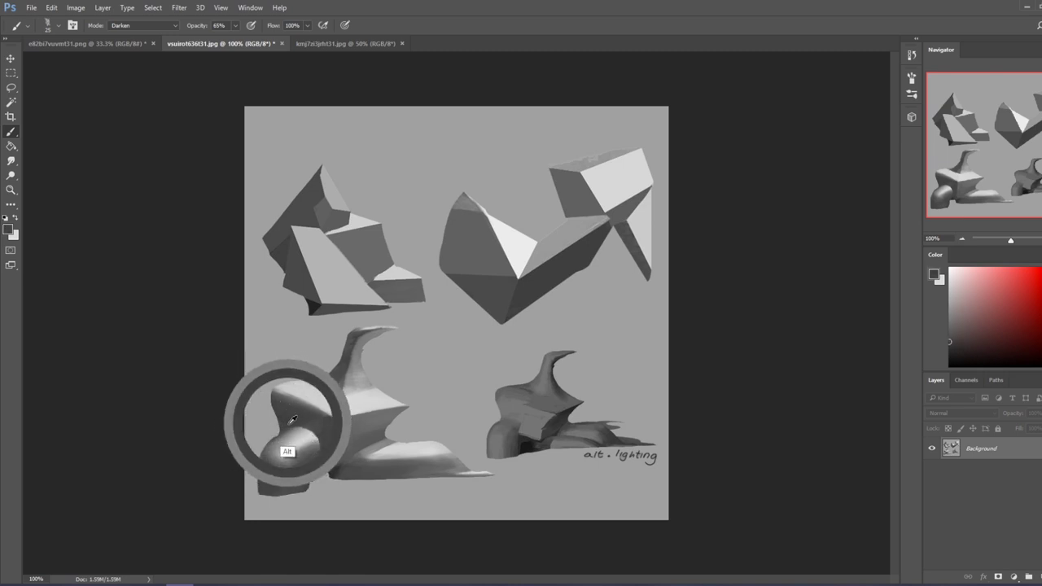
Sample greys across the background, lower-left shape and neck, settling on a light grey for the neck
left_click(429, 358, "alt")
left_click(284, 358, "alt")
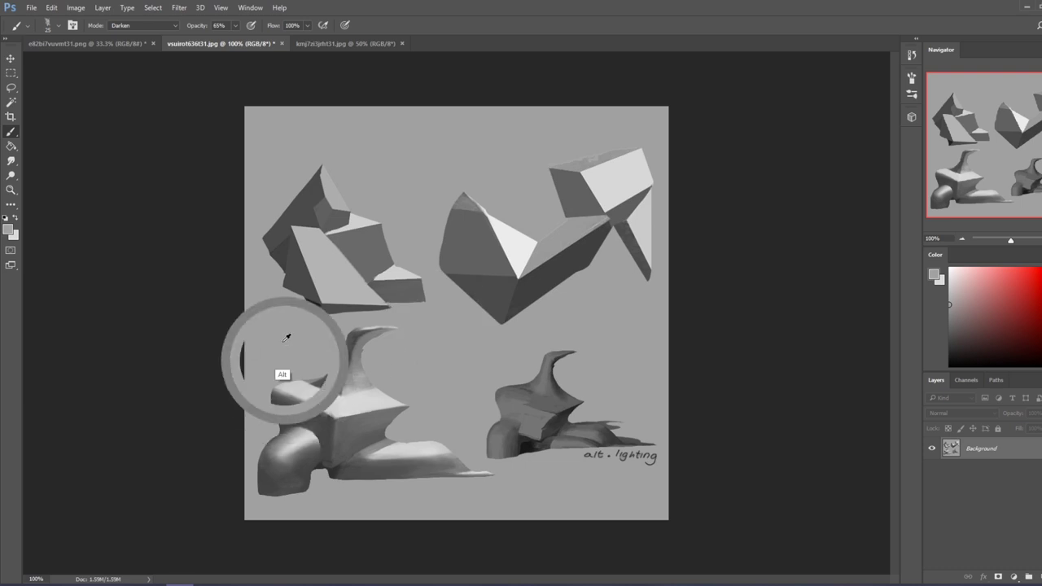
left_click(321, 356, "alt")
left_click(387, 358, "alt")
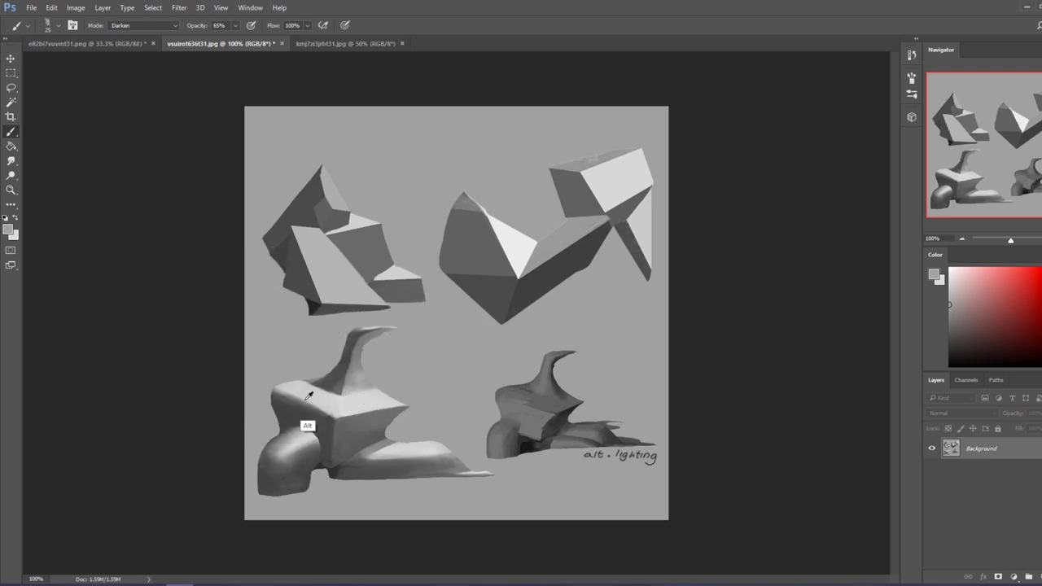
left_click_drag(275, 428, 218, 461)
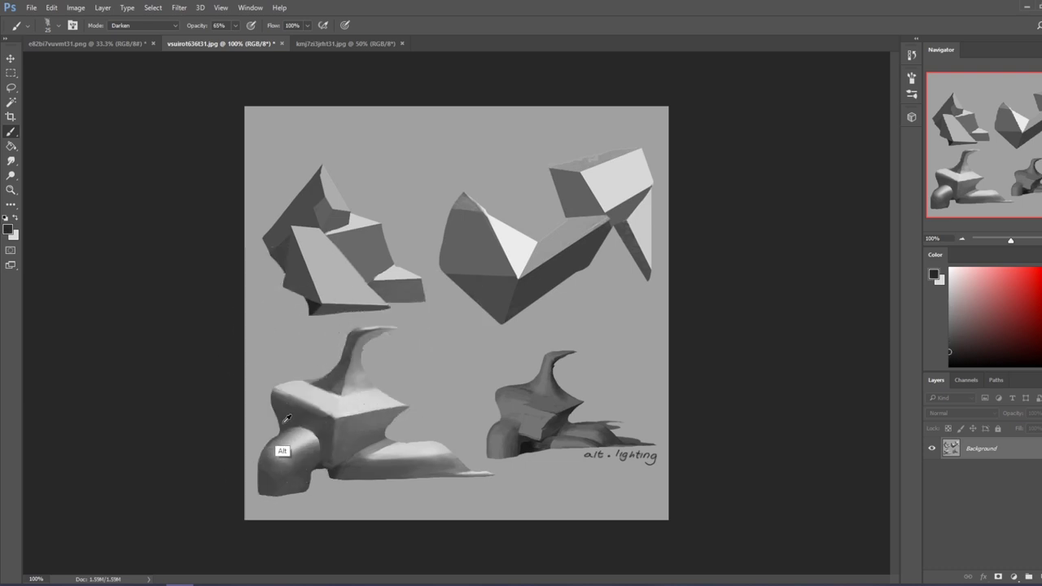
left_click(286, 418, "alt")
left_click(284, 444, "alt")
left_click_drag(342, 364, 252, 327, "alt")
mouse_move(281, 425)
left_mouse_down("alt")
mouse_move(139, 489)
mouse_move(276, 411)
left_mouse_up("alt")
left_click(334, 398, "alt")
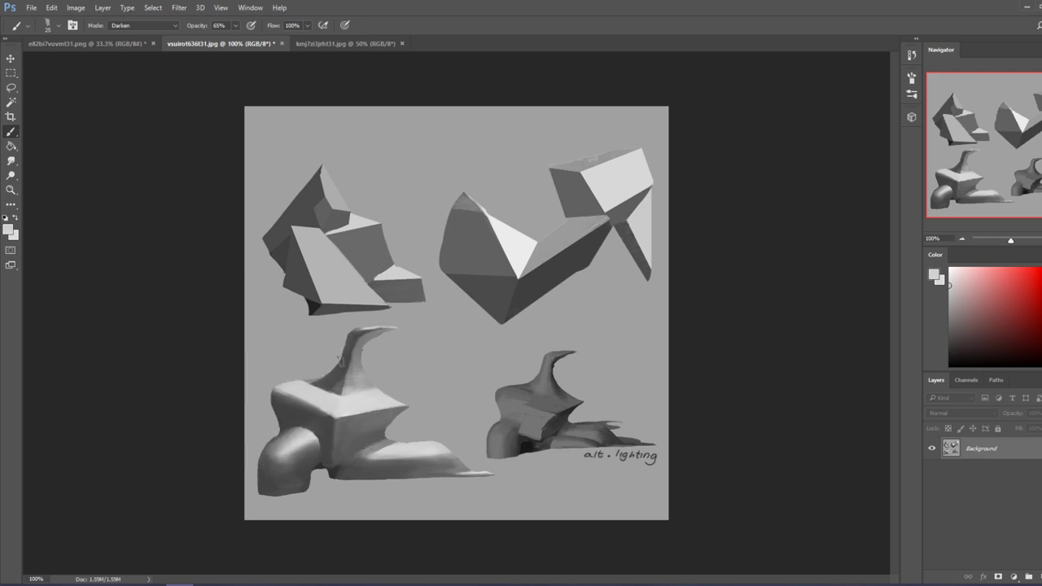
Lighten a small spot on the sculpture's neck in Lighten mode
left_click(142, 26)
left_click(132, 108)
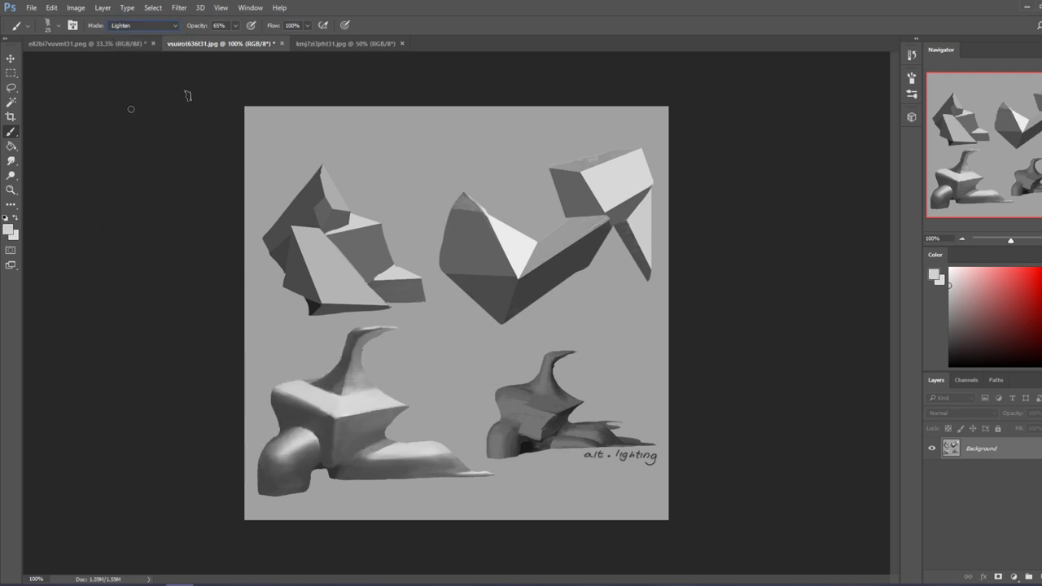
left_click(358, 356, "alt")
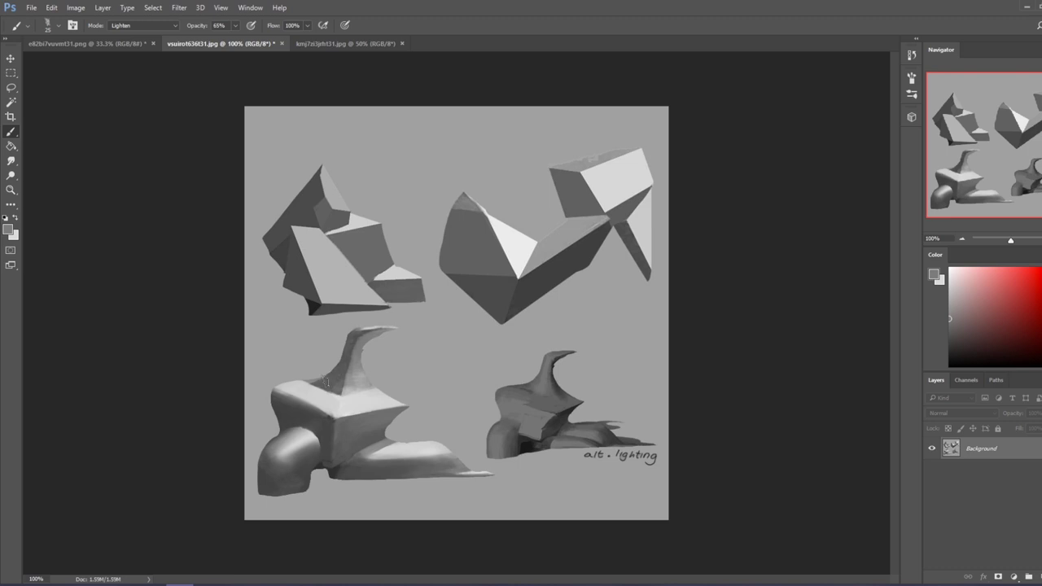
left_click_drag(350, 356, 346, 343)
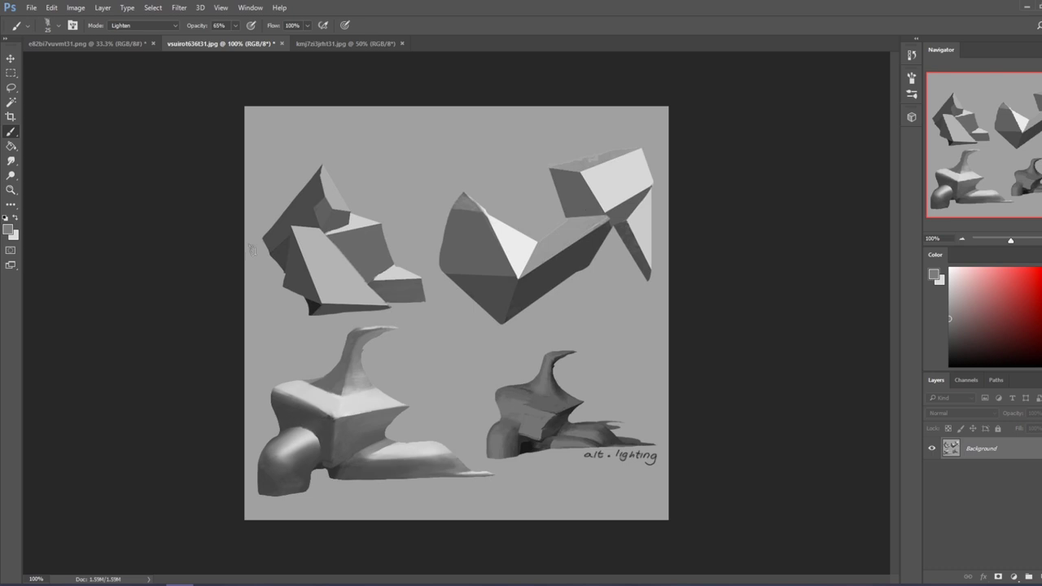
Darken the box's top face in Darken mode, repainting it at 34% opacity after an undo
left_click(126, 26)
left_click(122, 45)
mouse_move(282, 407)
left_mouse_down()
mouse_move(286, 392)
mouse_move(358, 401)
left_mouse_up()
key("ctrl+z")
key("3")
key("4")
mouse_move(323, 414)
left_mouse_down()
mouse_move(271, 377)
mouse_move(336, 390)
mouse_move(362, 385)
left_mouse_up()
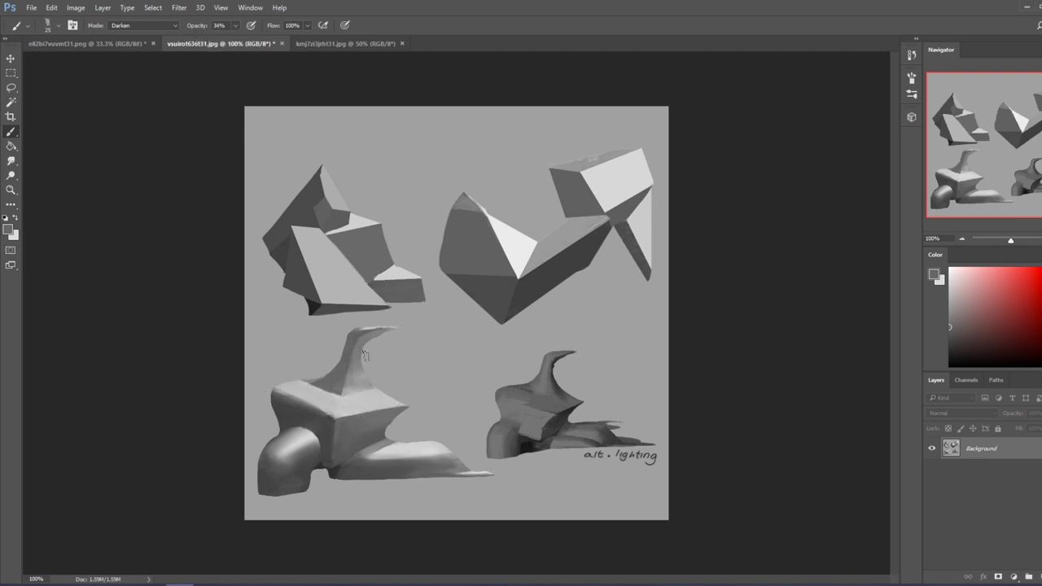
left_click(142, 25)
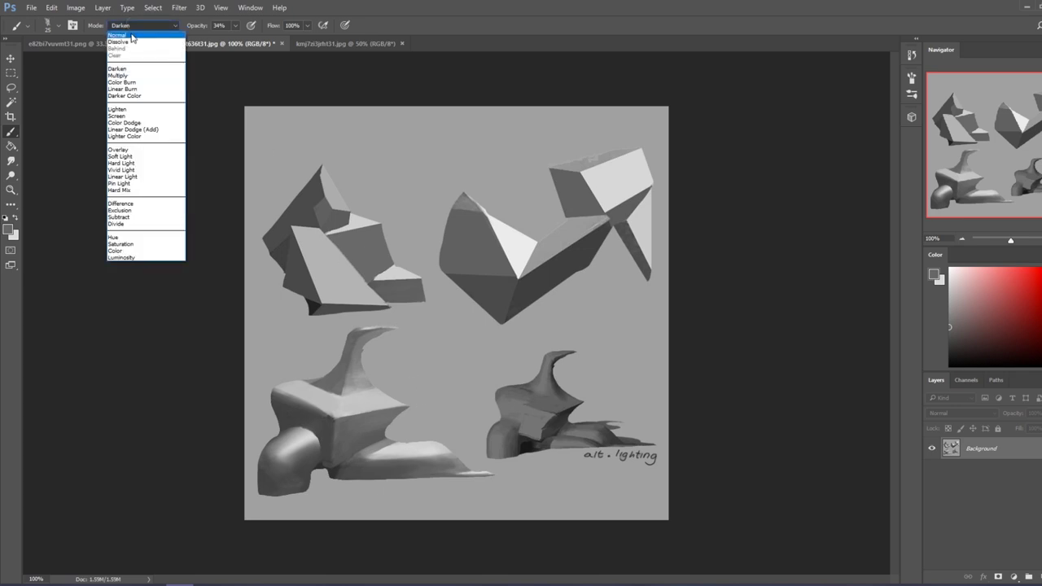
Set the brush back to Normal mode at 63% opacity
left_click(134, 37)
left_click(235, 25)
left_click_drag(239, 43, 255, 42)
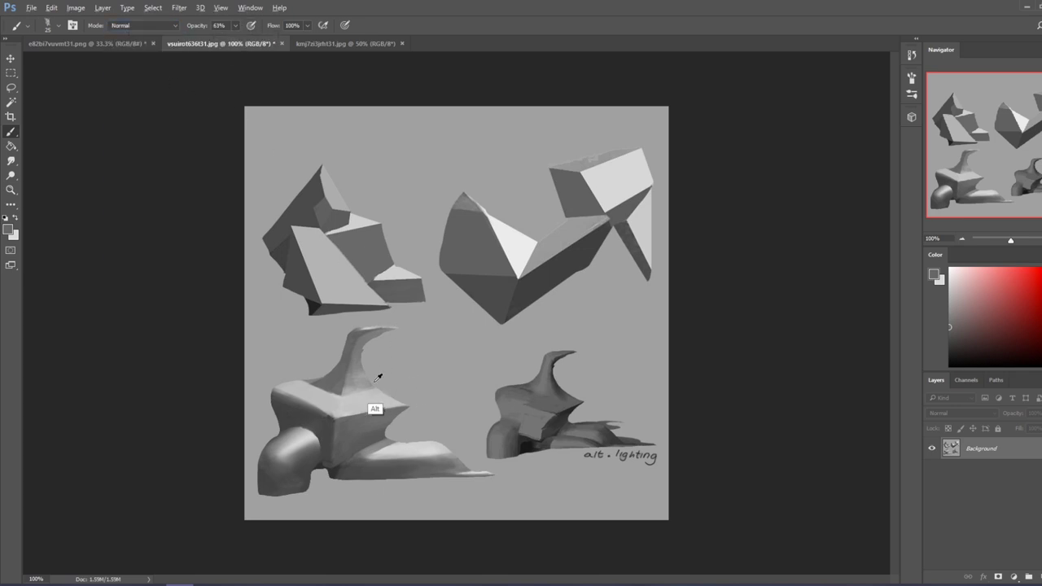
Sample lighter and darker greys from the sculpture's horn and neck, then take up the Smudge tool
left_click(375, 409, "alt")
left_click(352, 334, "alt")
left_click(374, 368, "alt")
left_click(361, 375, "alt")
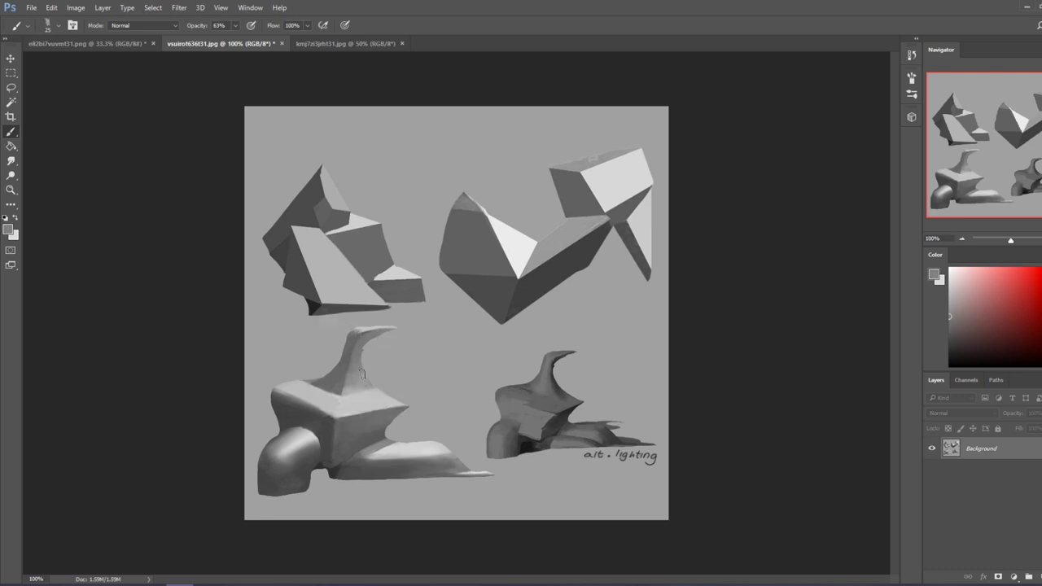
left_click(364, 393, "alt")
left_click_drag(373, 366, 381, 389, "alt")
left_click(359, 367, "alt")
key("alt")
left_click(11, 160)
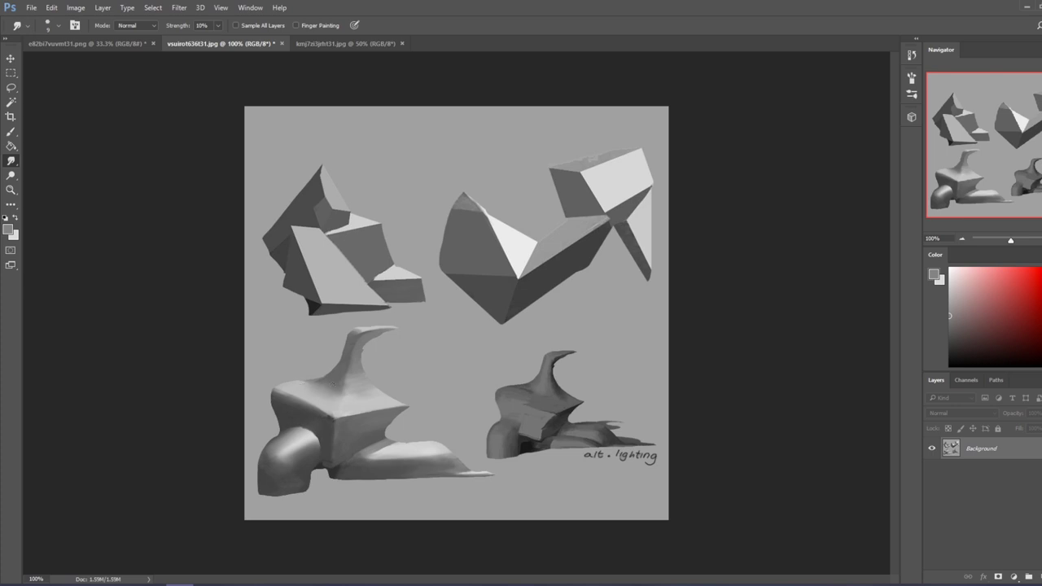
Return to the Brush and sample lighter and darker greys from the lower sculpture
key("b")
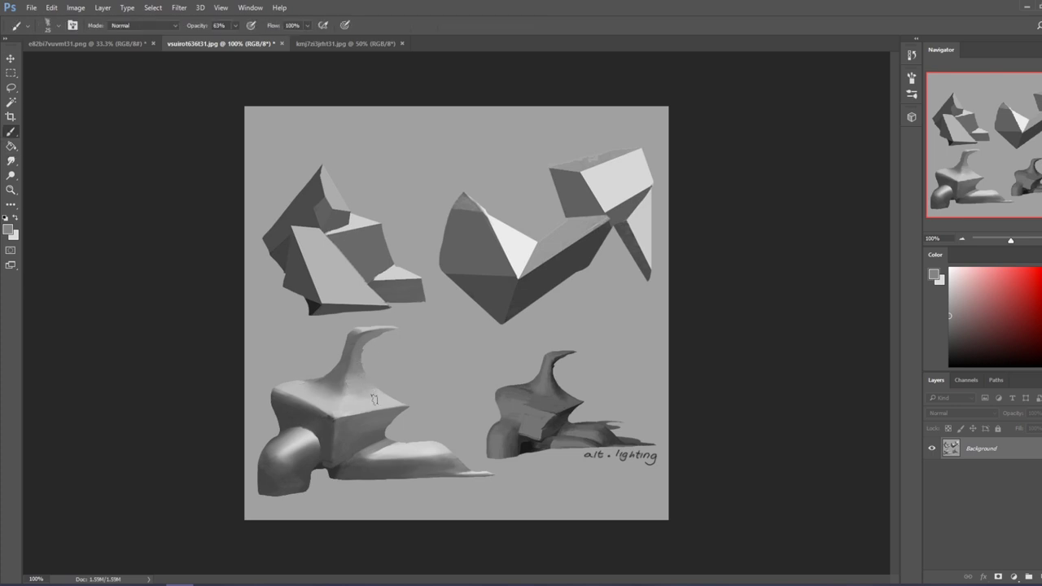
key("alt")
left_click(340, 400, "alt")
key("alt")
left_click_drag(412, 421, 461, 274)
left_click(394, 322, "alt")
Sample greys from the neck, box face and both shapes, ending on a very light grey
left_click(366, 387, "alt")
left_click(361, 366, "alt")
left_click(370, 435, "alt")
left_click(370, 393, "alt")
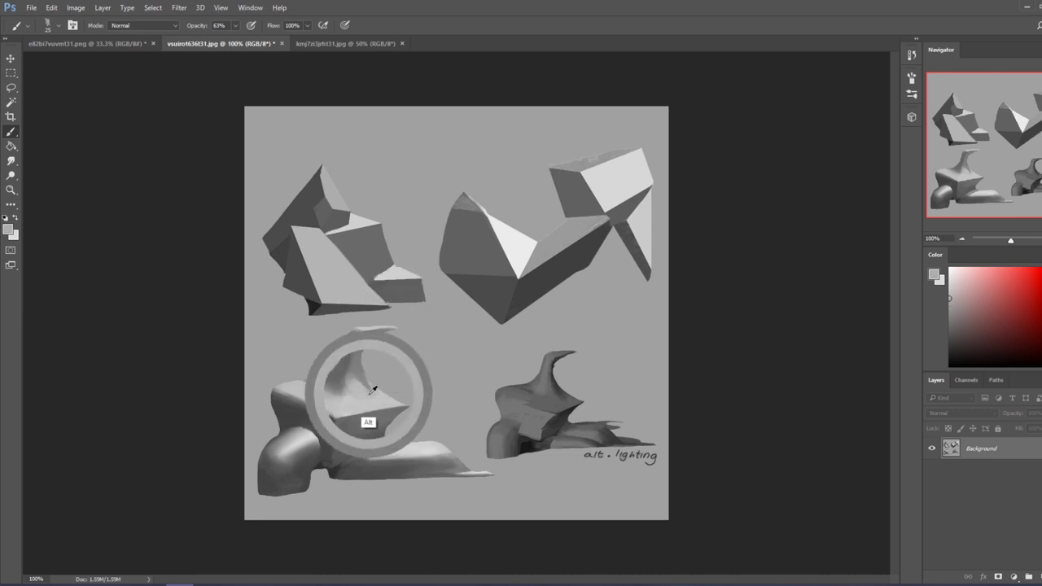
left_click_drag(372, 392, 469, 336)
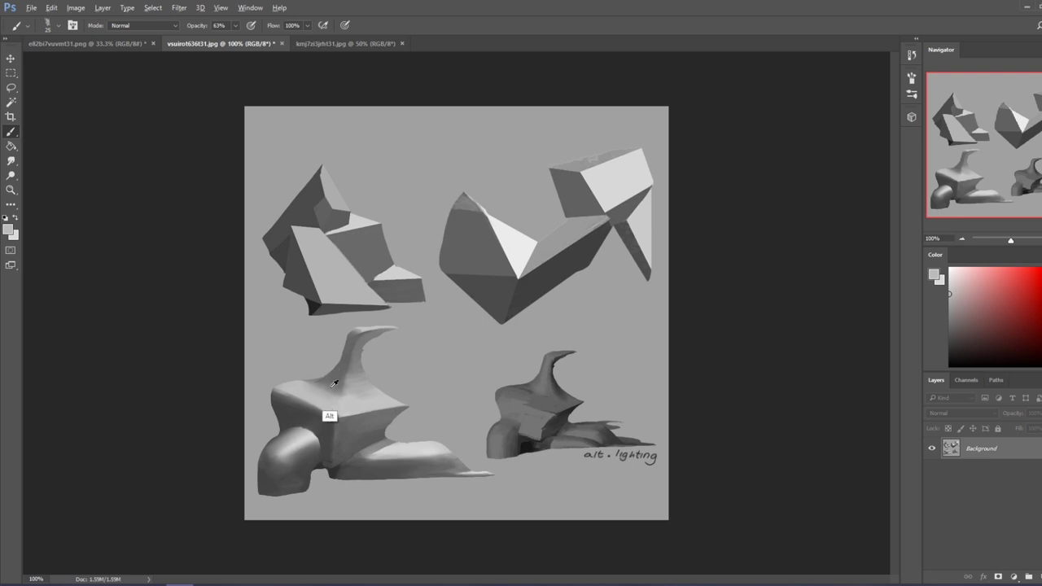
left_click(307, 382, "alt")
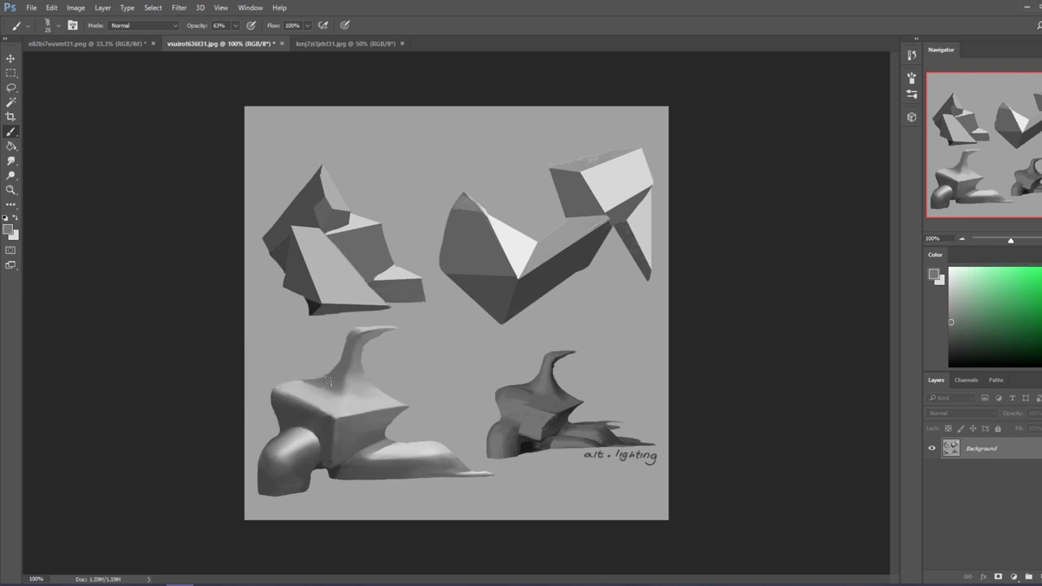
left_click_drag(611, 309, 404, 444)
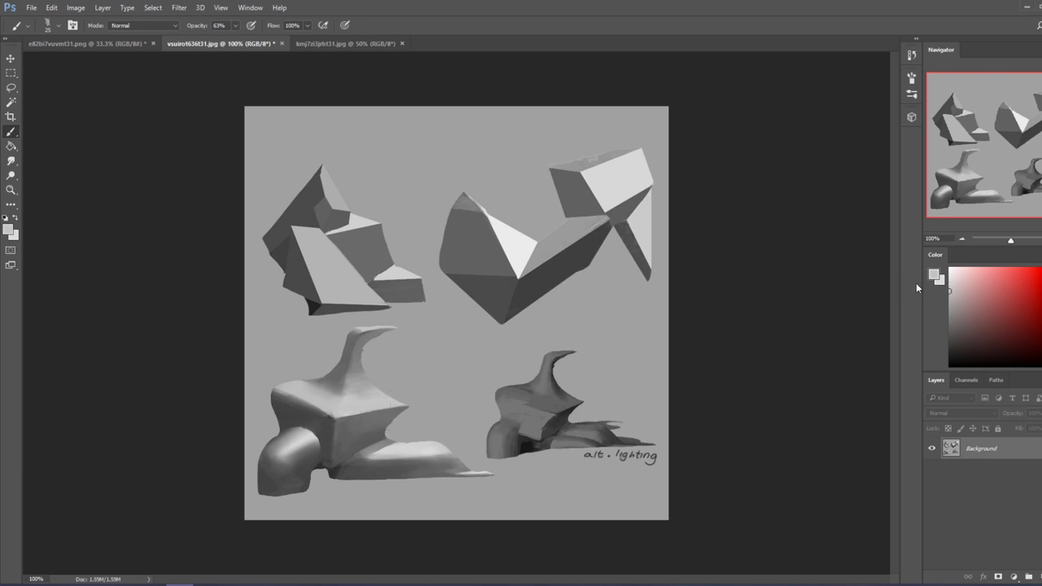
left_click(950, 280)
Add a faint light stroke on the box top, then smudge with a slightly larger tip
left_click_drag(392, 391, 336, 407)
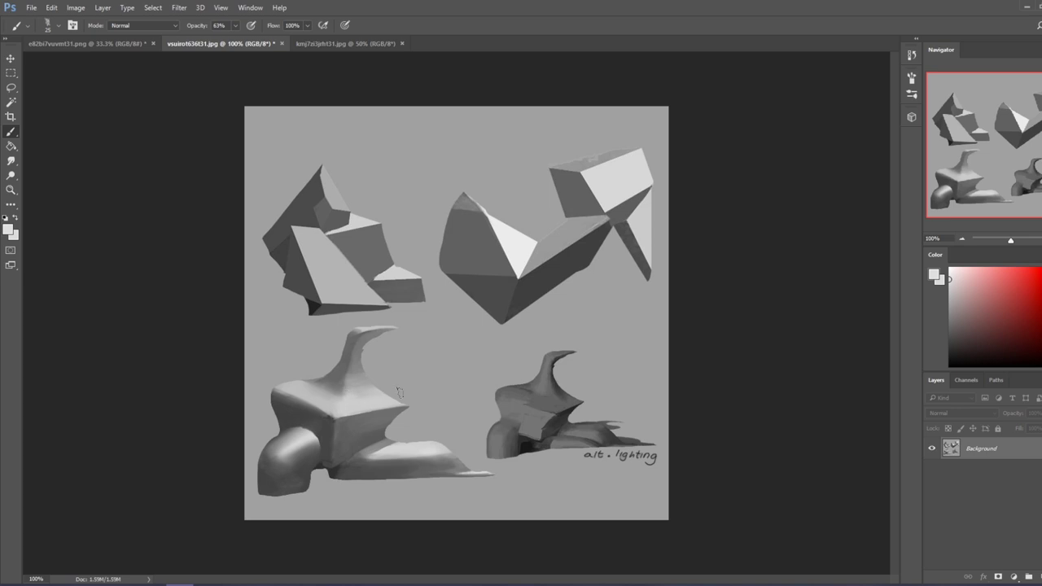
left_click(368, 324, "alt")
left_click(348, 330, "alt")
left_click(349, 454, "alt")
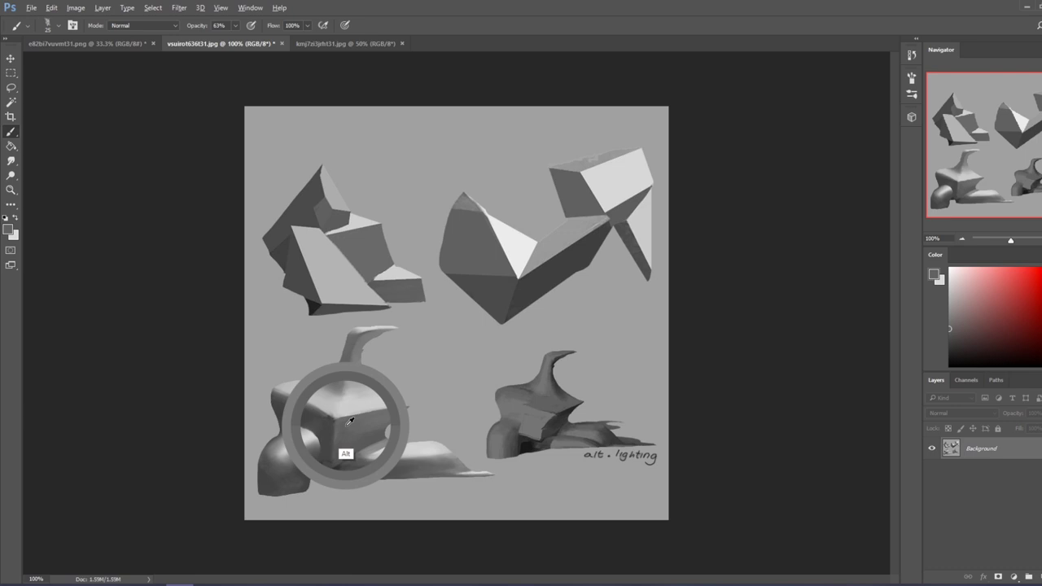
left_click(11, 162)
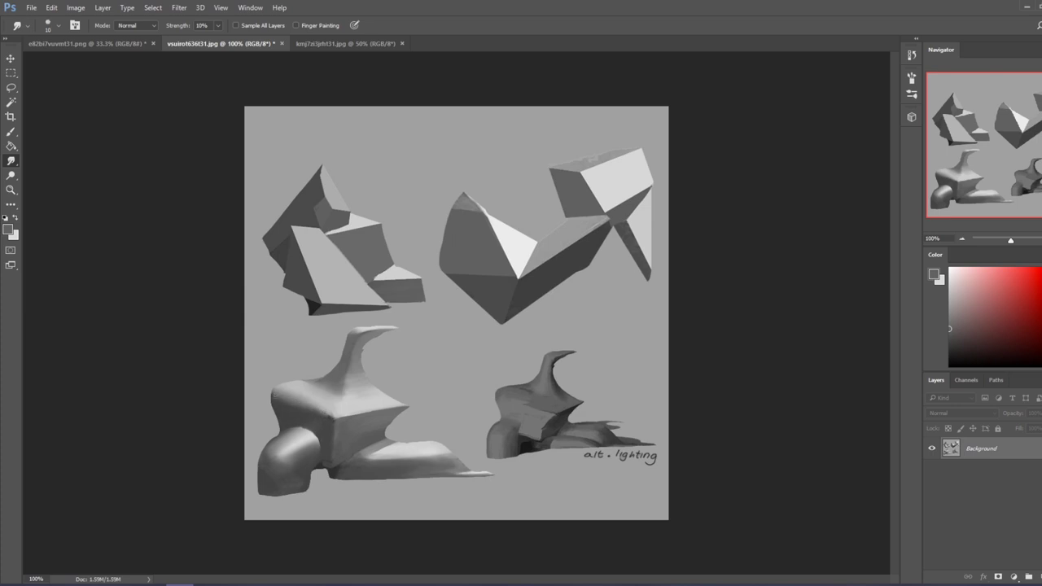
key("bracketright")
Set the Brush to the 500 px preset, resize its tip, and lower opacity to 38%
key("b")
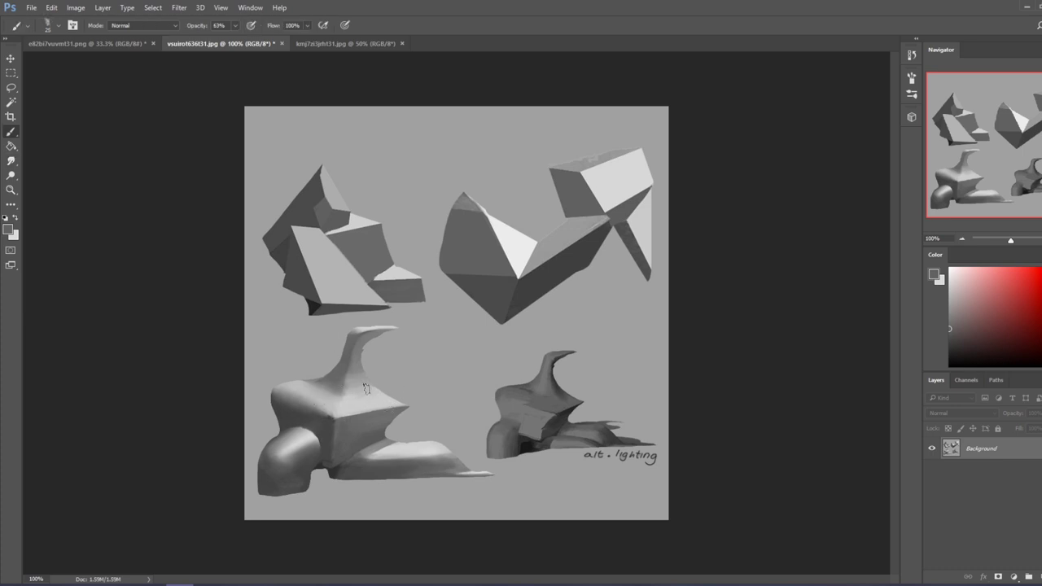
right_click(372, 391)
left_click(402, 477)
key("Return")
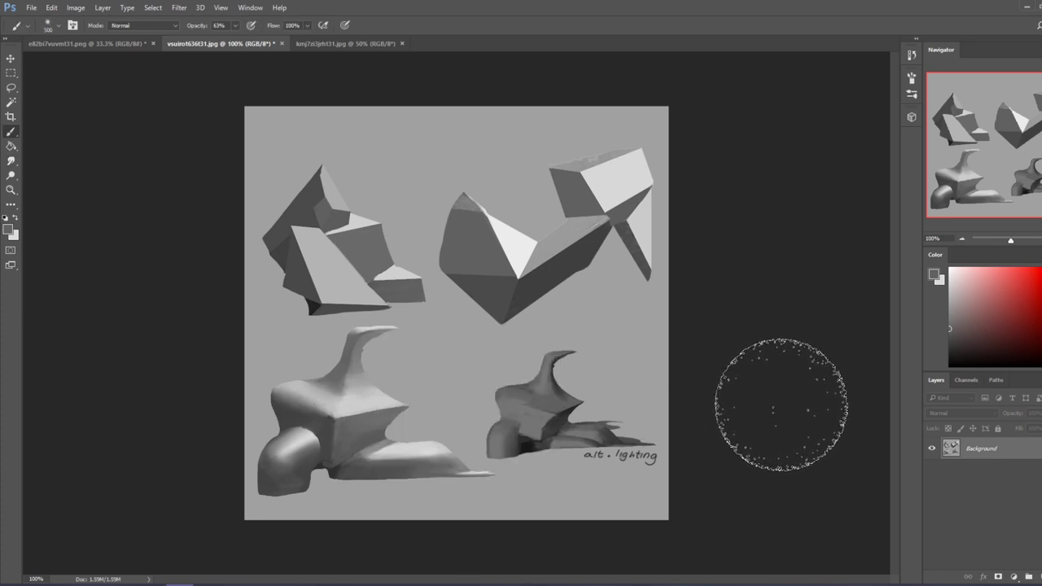
key("bracketleft")
key("bracketleft")
key("bracketleft")
key("bracketleft")
key("bracketright")
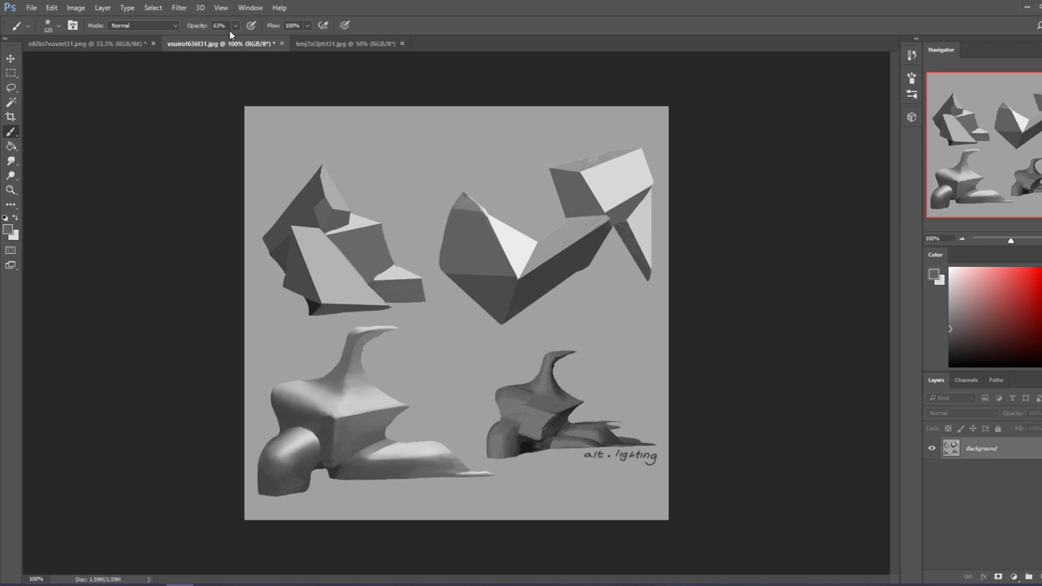
left_click(235, 25)
left_click_drag(238, 38, 222, 38)
Sample greys across the left shape, ending on a near-white painting colour
left_click(337, 403, "alt")
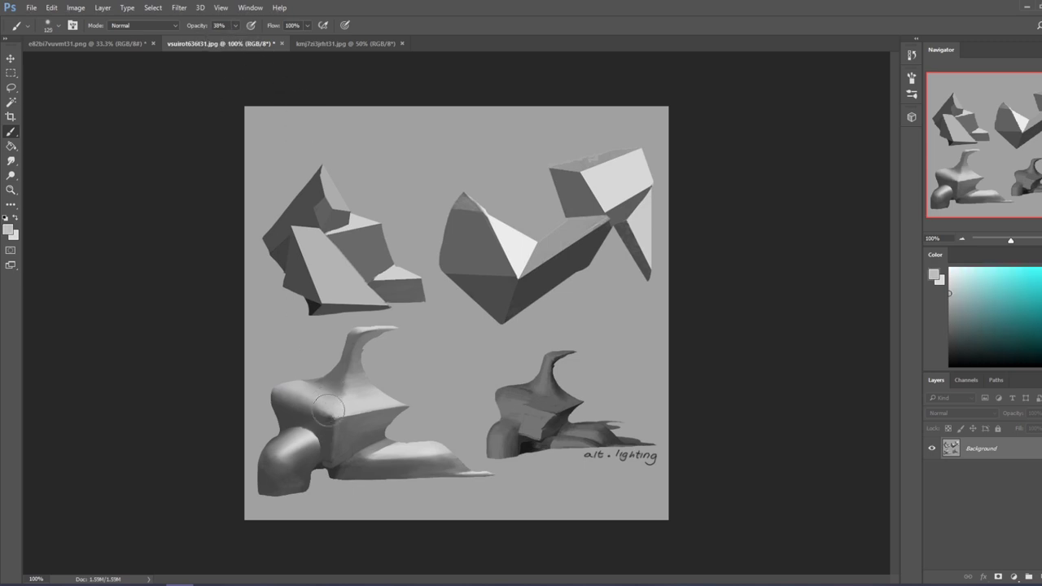
left_click(276, 389, "alt")
left_click_drag(275, 392, 286, 378)
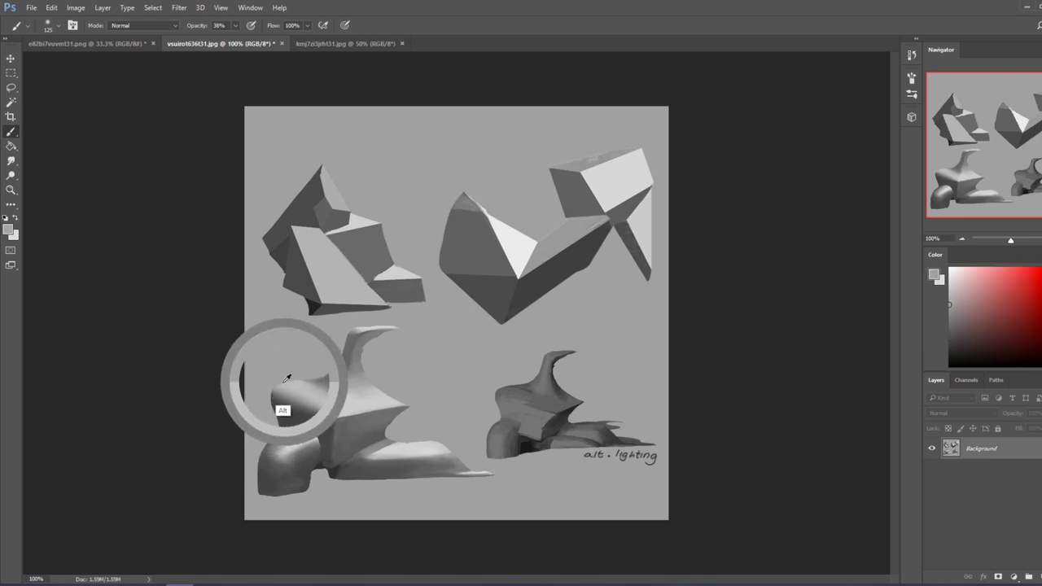
left_click(279, 407, "alt")
left_click(307, 403, "alt")
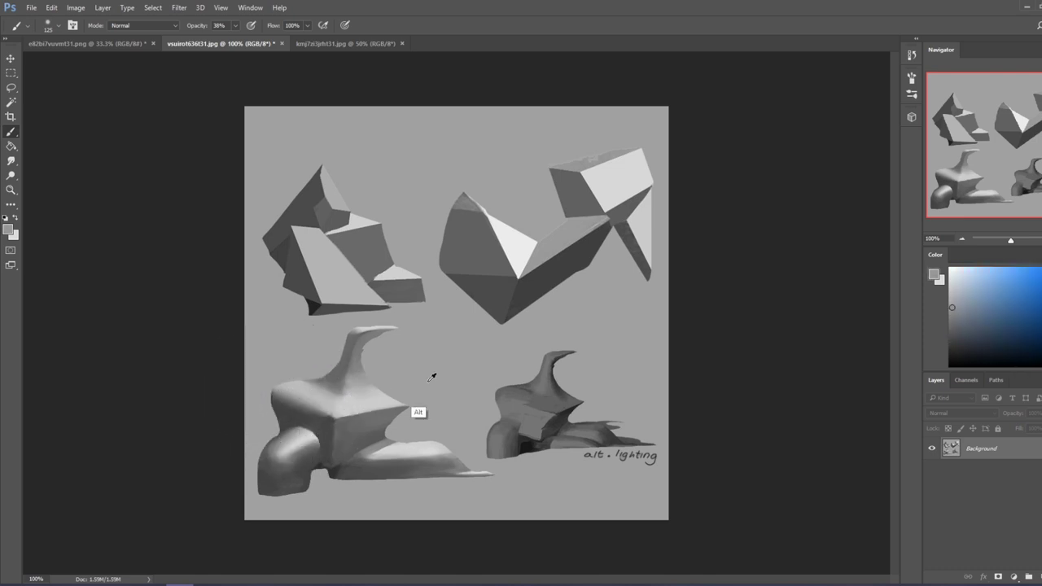
left_click(950, 278)
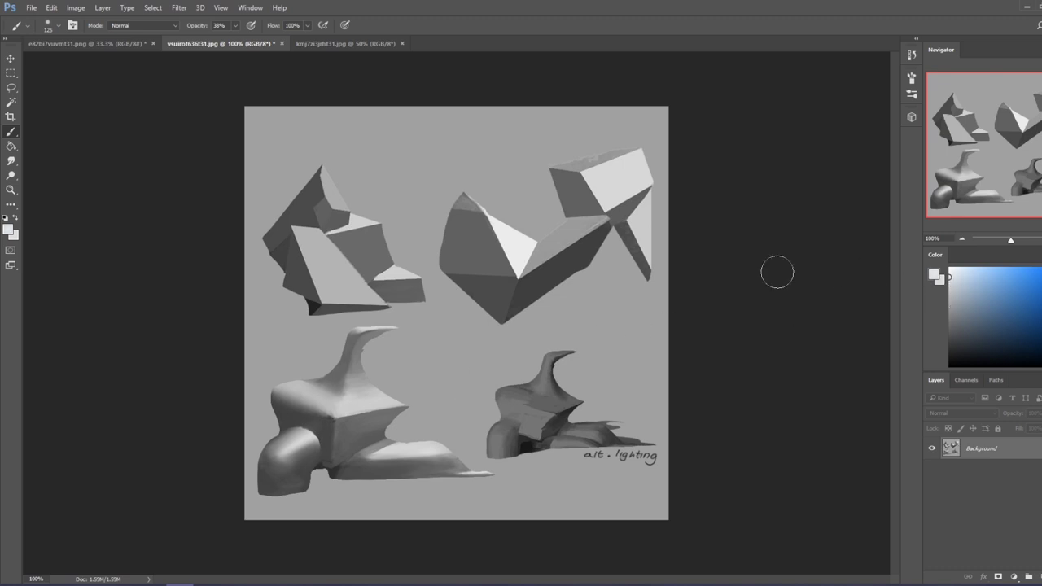
Sample dark and light greys down the lower-left shape, then bring up the kmj7zi3jrht31.jpg paintover
left_click(285, 399, "alt")
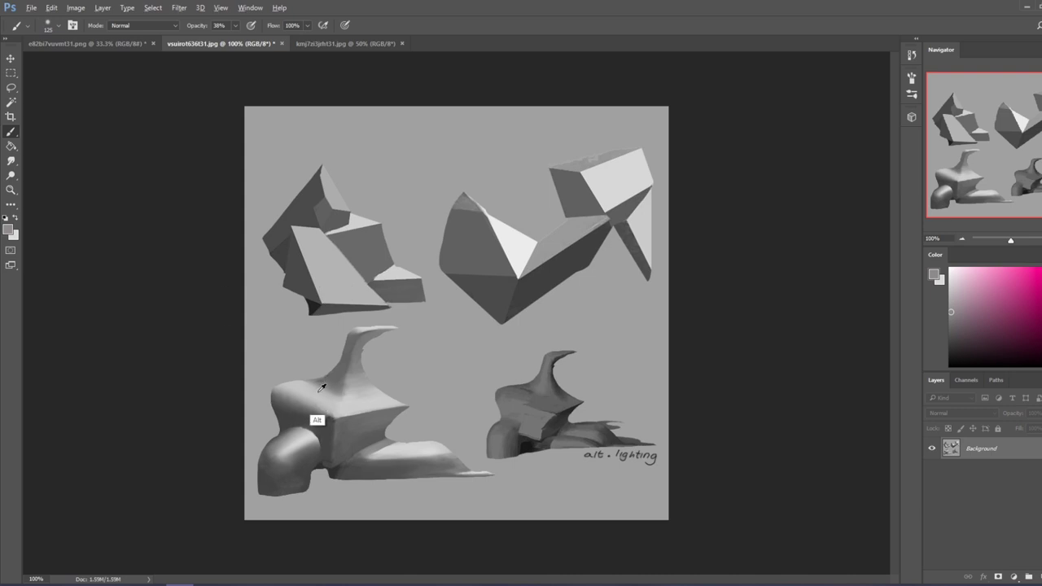
left_click(321, 387, "alt")
left_click(311, 434, "alt")
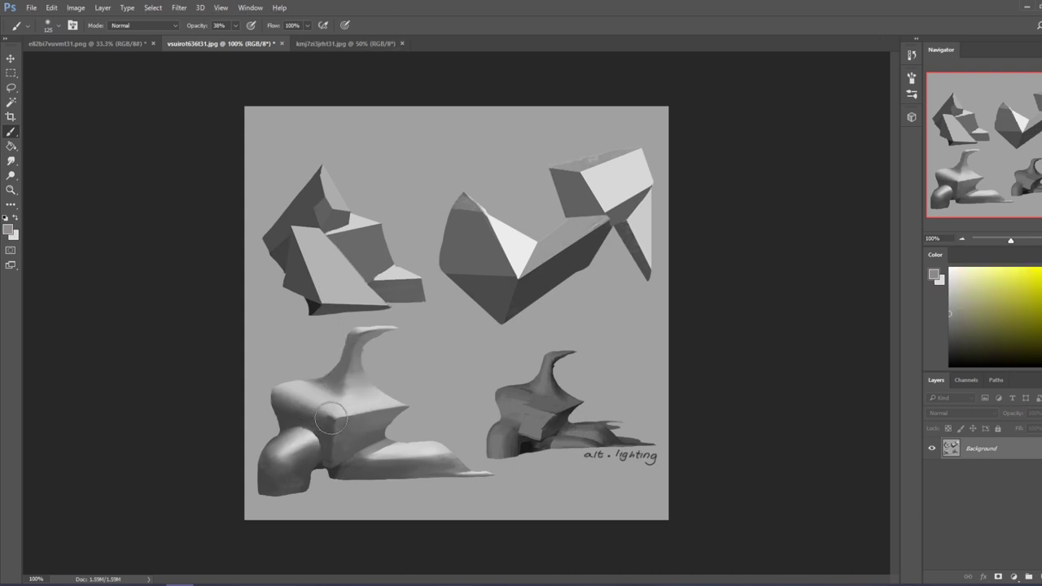
left_click(286, 379, "alt")
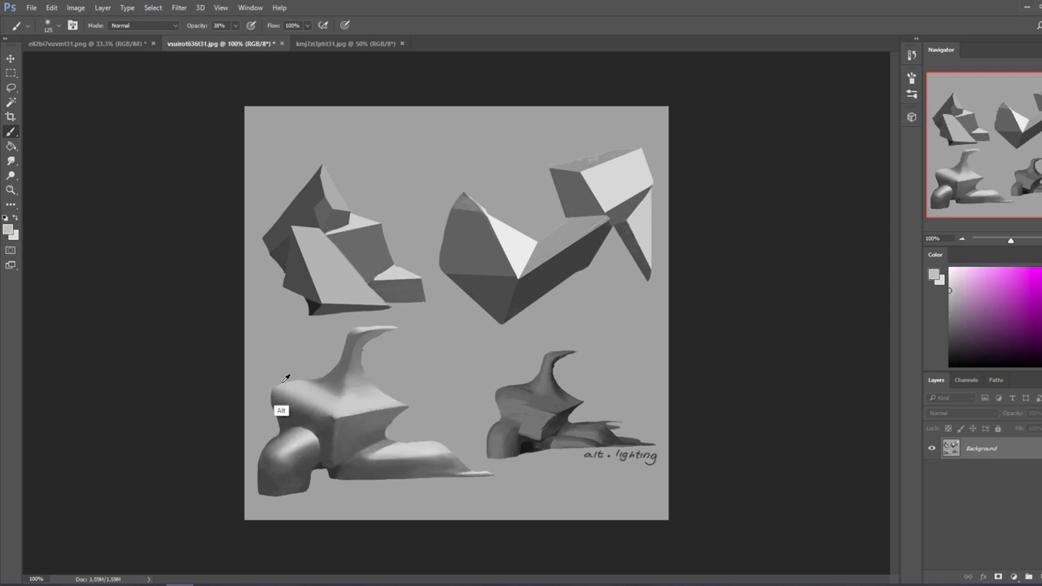
left_click_drag(277, 390, 342, 430, "alt")
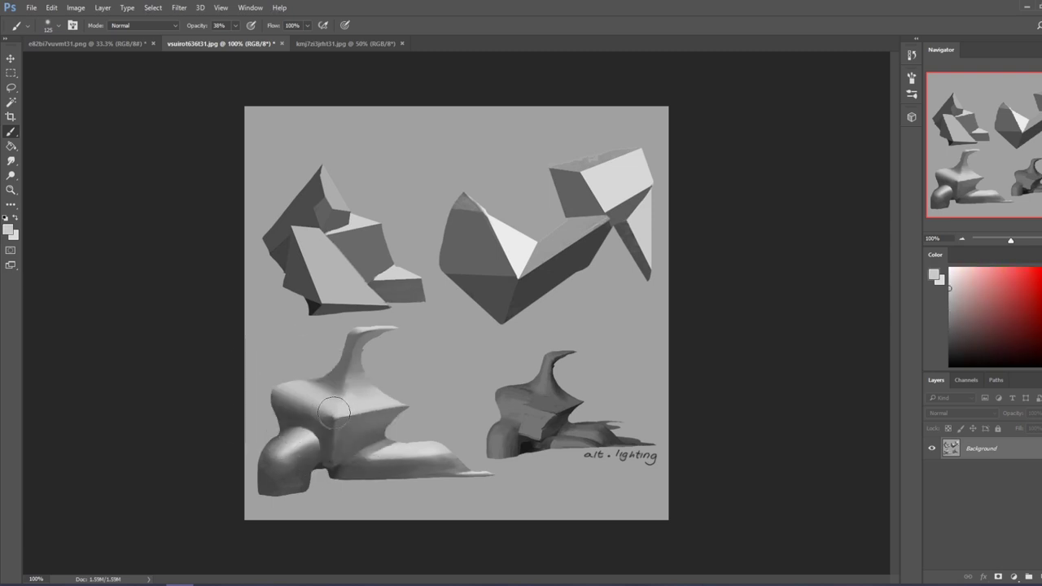
left_click(336, 461, "alt")
left_click(335, 493, "alt")
left_click(303, 467, "alt")
left_click(345, 44)
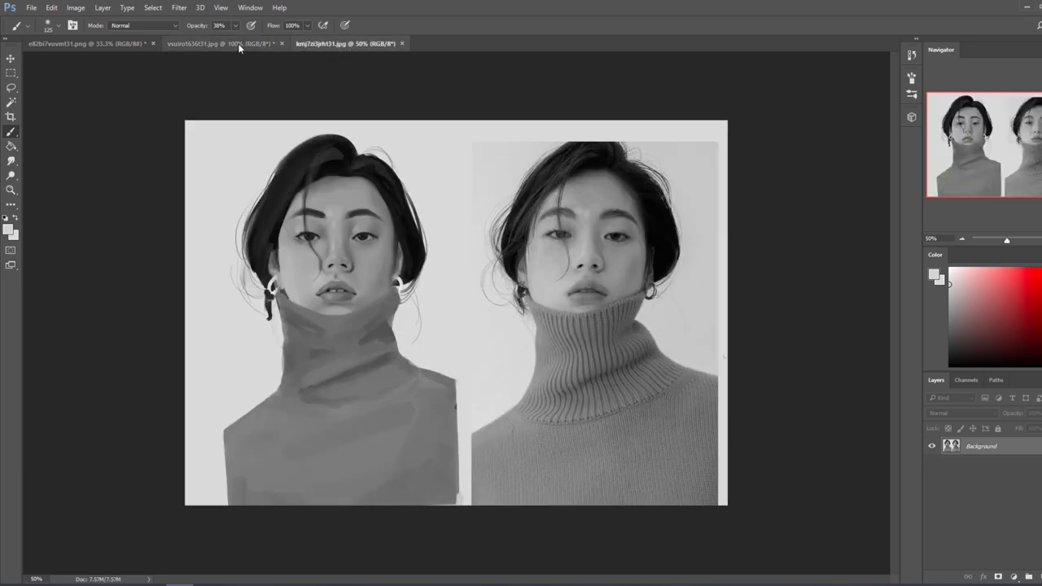
Back in the Form Study, brighten the lower-left shape's arch and repaint its base's tube end
left_click(238, 43)
left_click(305, 439, "alt")
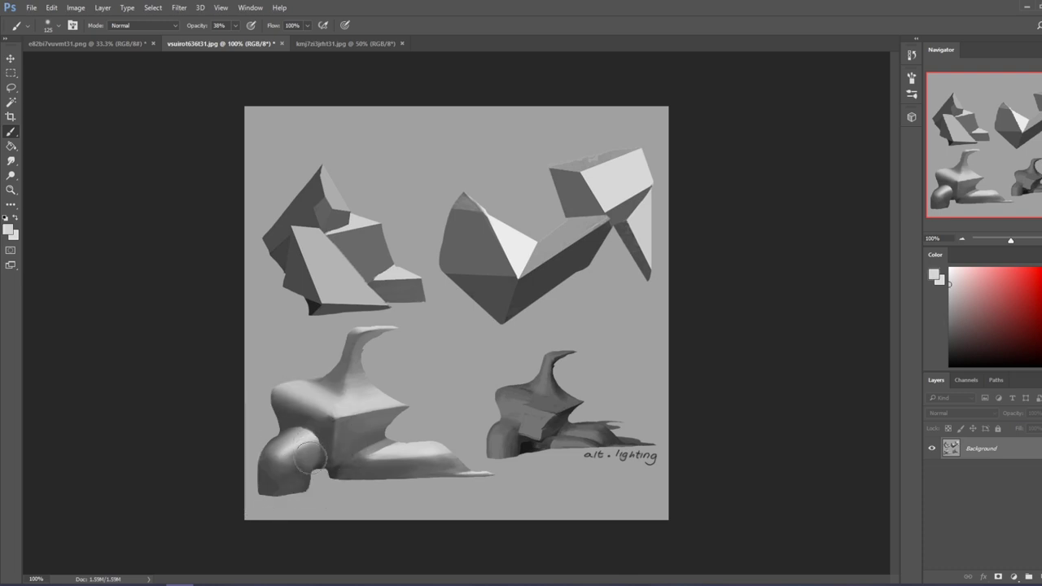
mouse_move(311, 458)
left_mouse_down()
mouse_move(288, 472)
mouse_move(291, 484)
mouse_move(318, 479)
mouse_move(302, 443)
mouse_move(318, 456)
left_mouse_up()
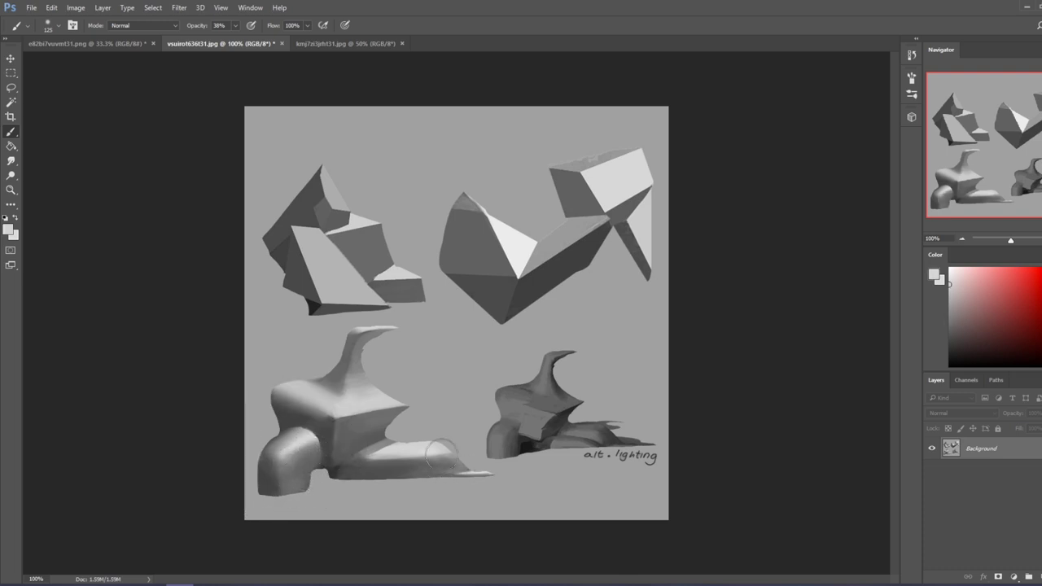
mouse_move(440, 452)
left_mouse_down()
mouse_move(430, 439)
mouse_move(443, 446)
left_mouse_up()
Paint dark grey strokes along the arch top with a 35 px brush
left_click(326, 458, "alt")
key("bracketleft")
key("bracketleft")
key("bracketleft")
key("bracketleft")
key("bracketleft")
key("bracketleft")
key("bracketleft")
key("bracketleft")
mouse_move(295, 432)
left_mouse_down()
mouse_move(327, 445)
mouse_move(274, 432)
mouse_move(301, 430)
left_mouse_up()
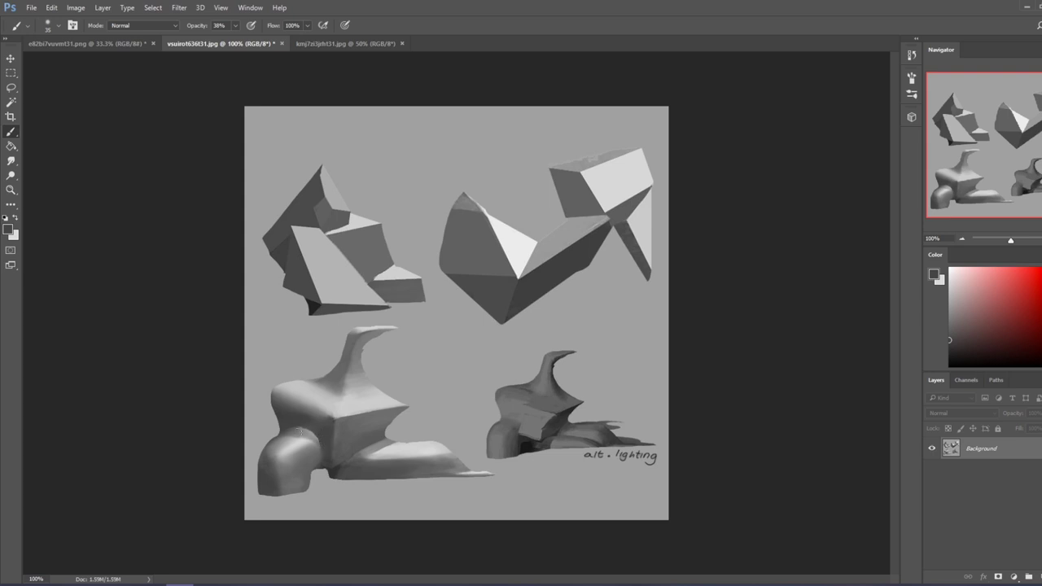
left_click_drag(321, 441, 314, 433)
key("bracketright")
Brush light grey strokes onto the lower-left shape at 100 px, undoing a faint first attempt
left_click(375, 398, "alt")
left_click_drag(343, 415, 399, 407)
key("ctrl+alt+z")
key("ctrl+alt+z")
key("bracketright")
key("bracketright")
key("bracketright")
key("bracketright")
key("bracketright")
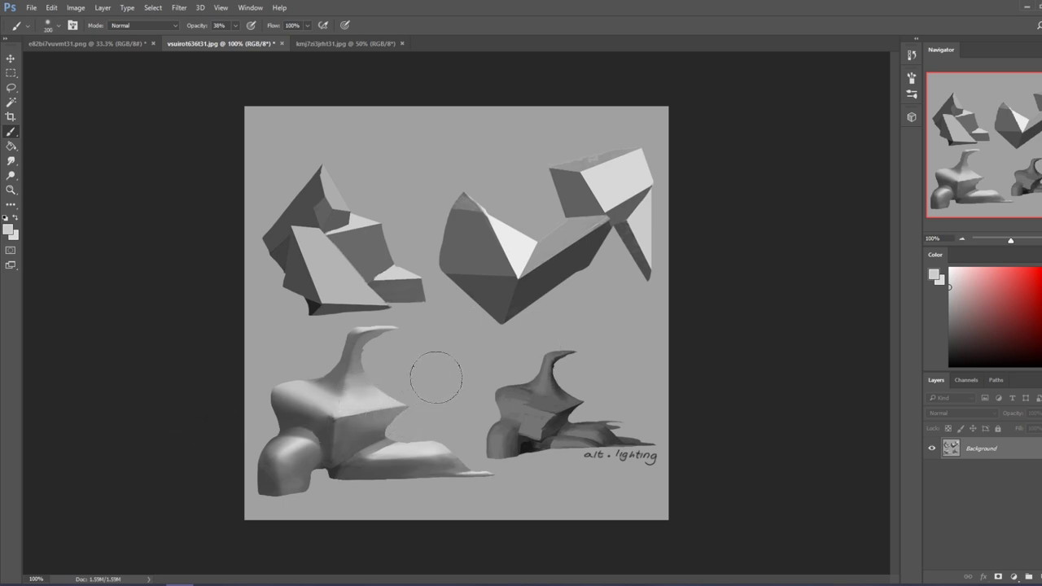
left_click(374, 466, "alt")
key("bracketleft")
key("bracketleft")
key("bracketleft")
key("bracketleft")
left_click(379, 428, "alt")
left_click_drag(380, 406, 355, 381)
left_click(10, 161)
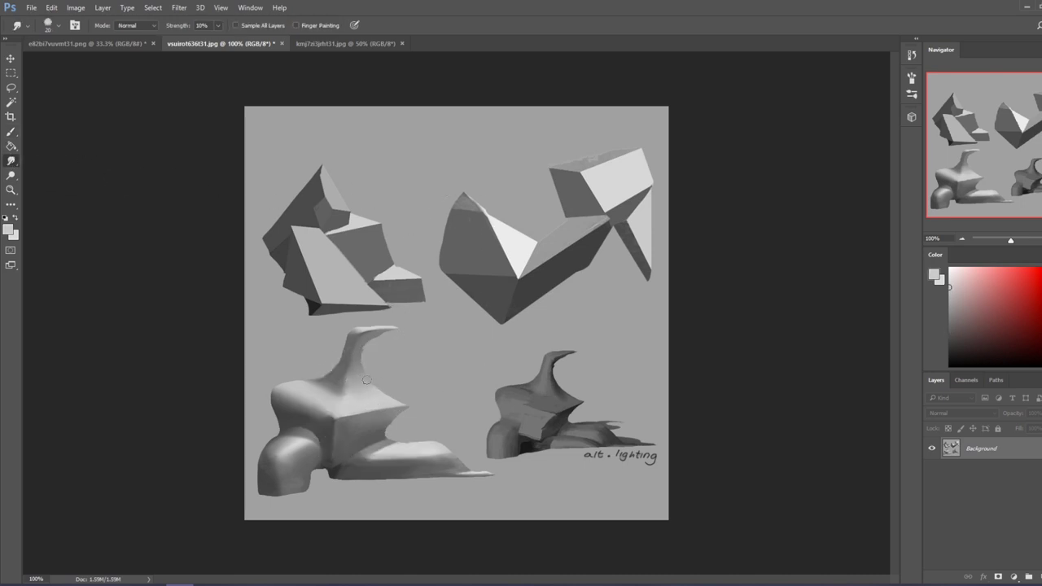
Pick the 80 px brush preset, sample a grey, shrink to 35 px and raise opacity to about 80%
key("b")
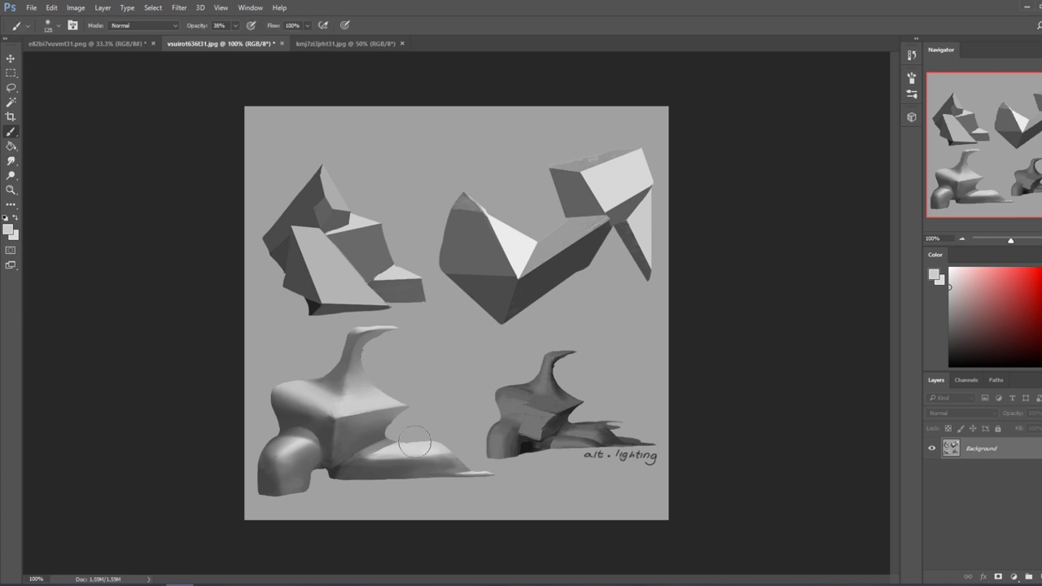
right_click(421, 358)
left_click(461, 420)
left_click(402, 444, "alt")
key("bracketleft")
key("bracketleft")
key("bracketleft")
key("bracketleft")
key("bracketleft")
left_click(235, 25)
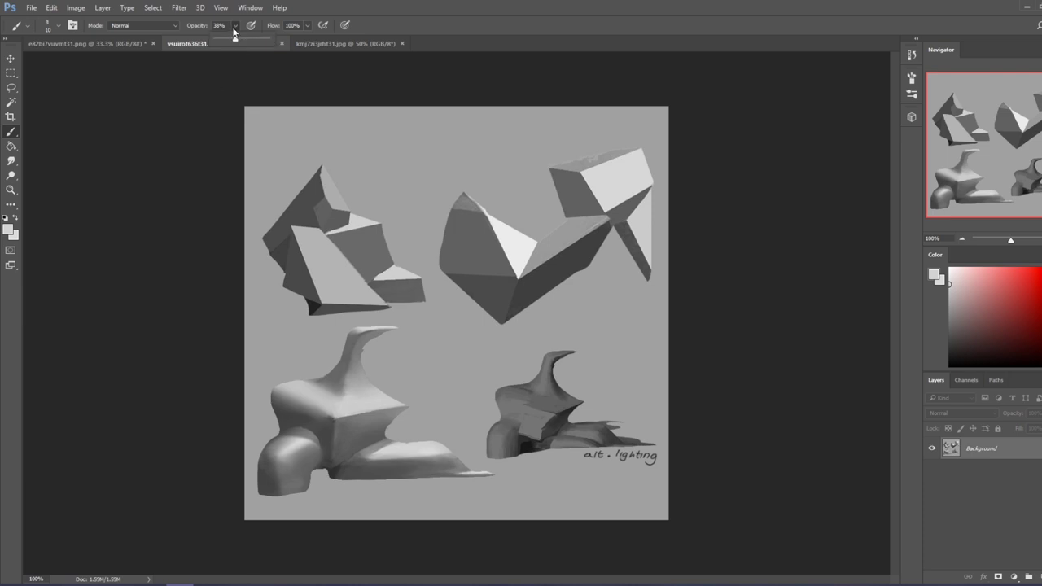
left_click_drag(234, 39, 259, 41)
left_click(396, 444)
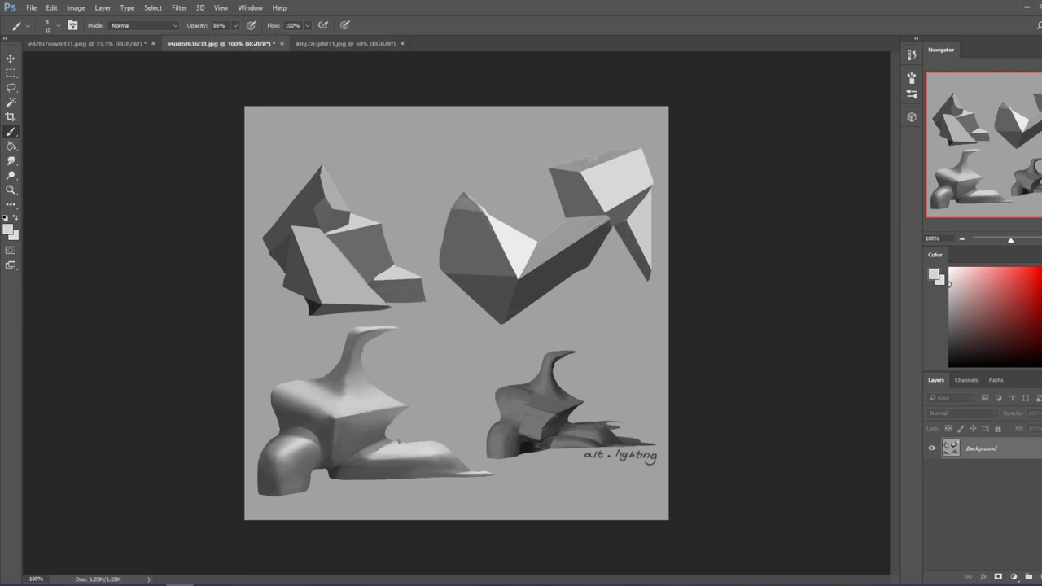
Paint bright highlights along the lower-left lobe and smudge them into the shading
left_click_drag(272, 440, 319, 439)
left_click(389, 447, "alt")
left_click(11, 160)
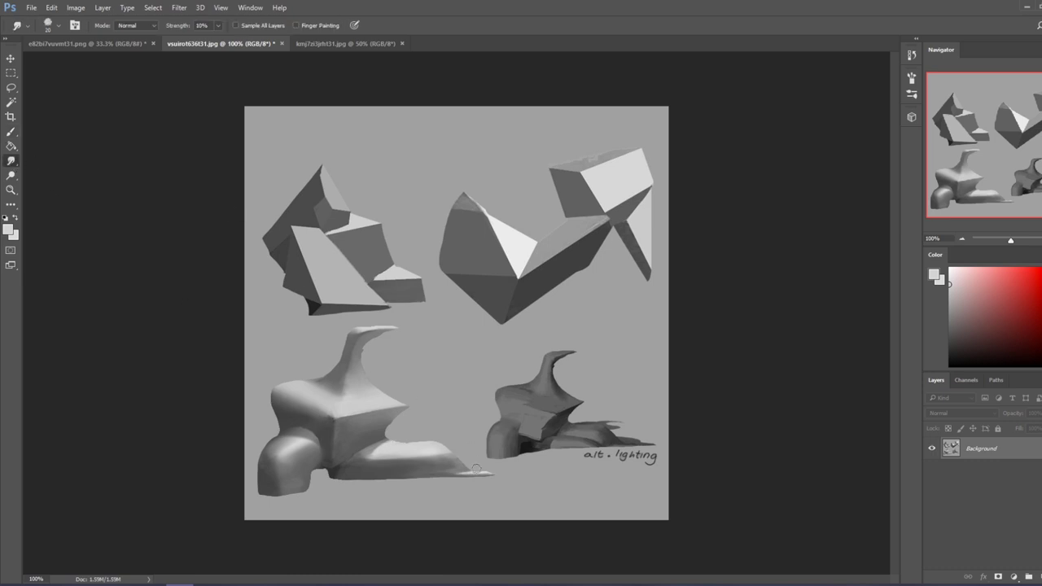
key("alt")
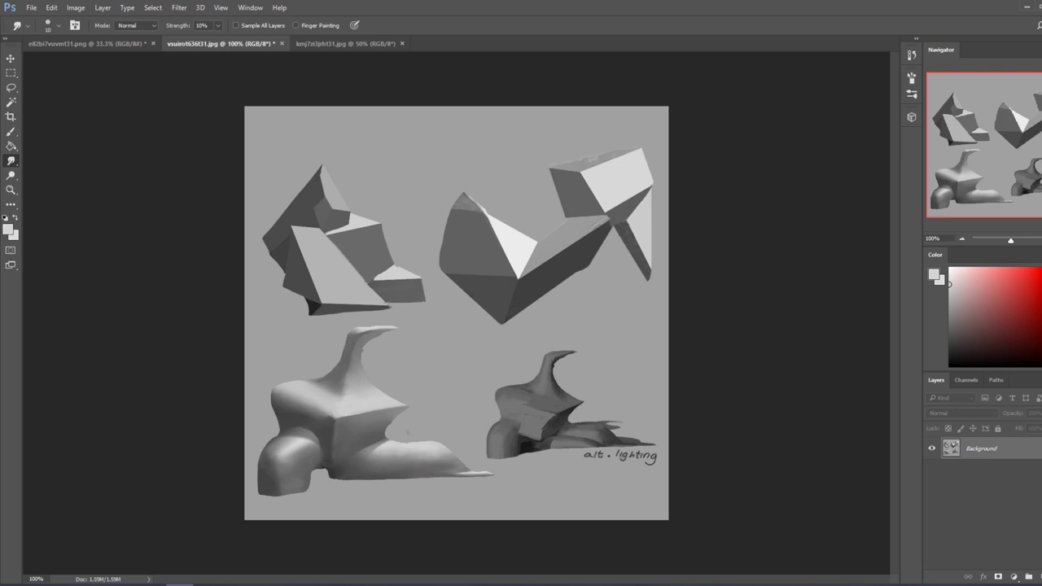
key("b")
left_click_drag(276, 354, 446, 414)
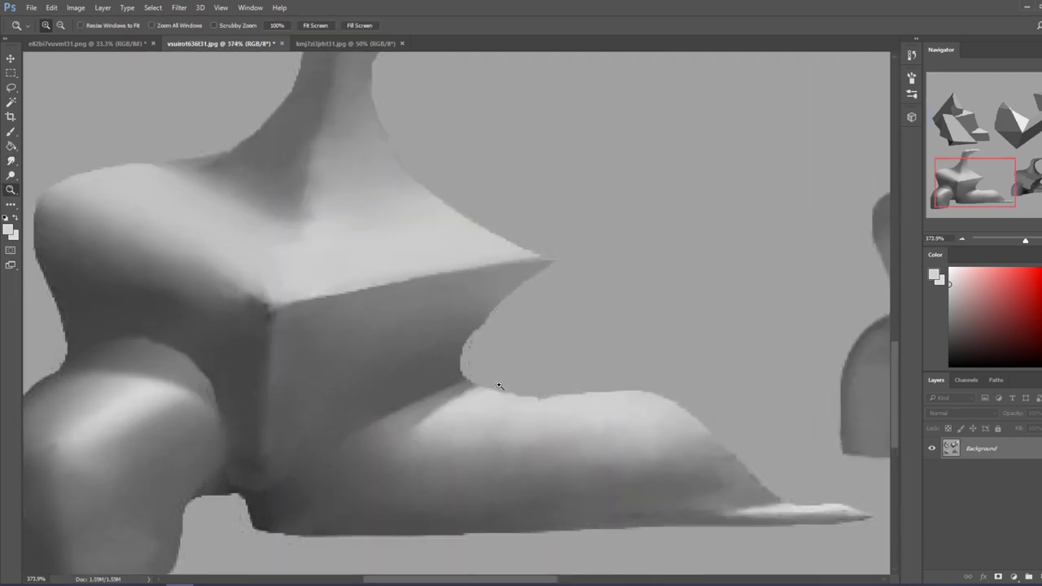
Smudge the sculpture's inner edge smooth and lasso the gap beside its right side
left_click(11, 160)
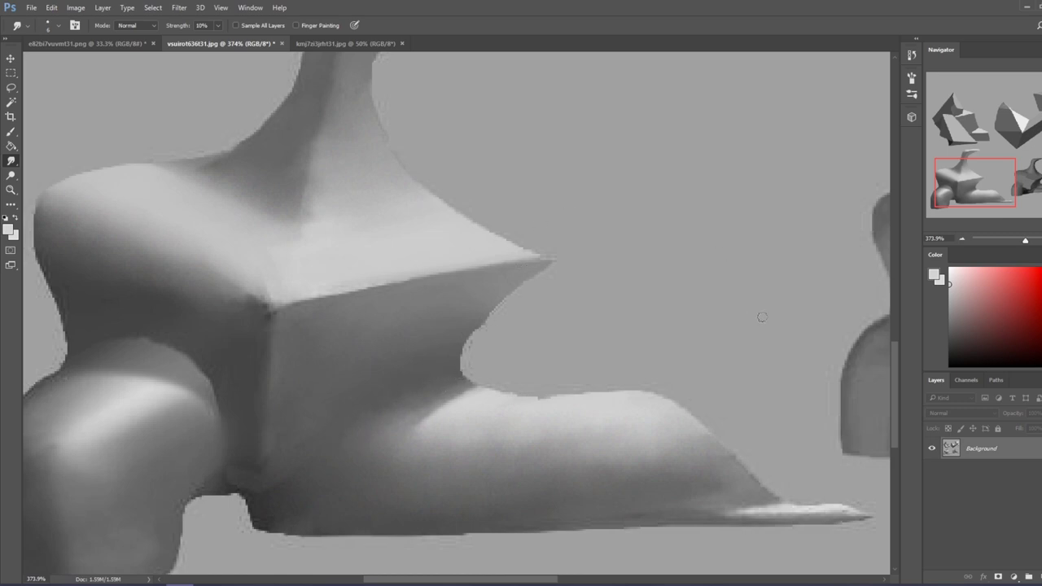
key("l")
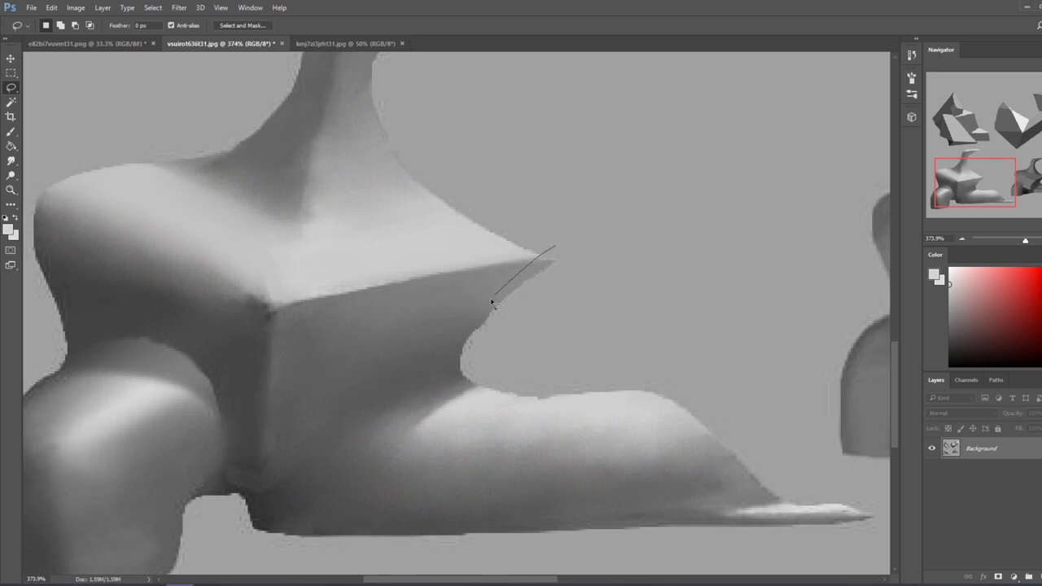
left_click_drag(492, 302, 465, 349)
left_click_drag(515, 392, 557, 246)
Add a new Layer 1 above the Background and fit the canvas in the window
key("b")
key("ctrl+shift+alt+n")
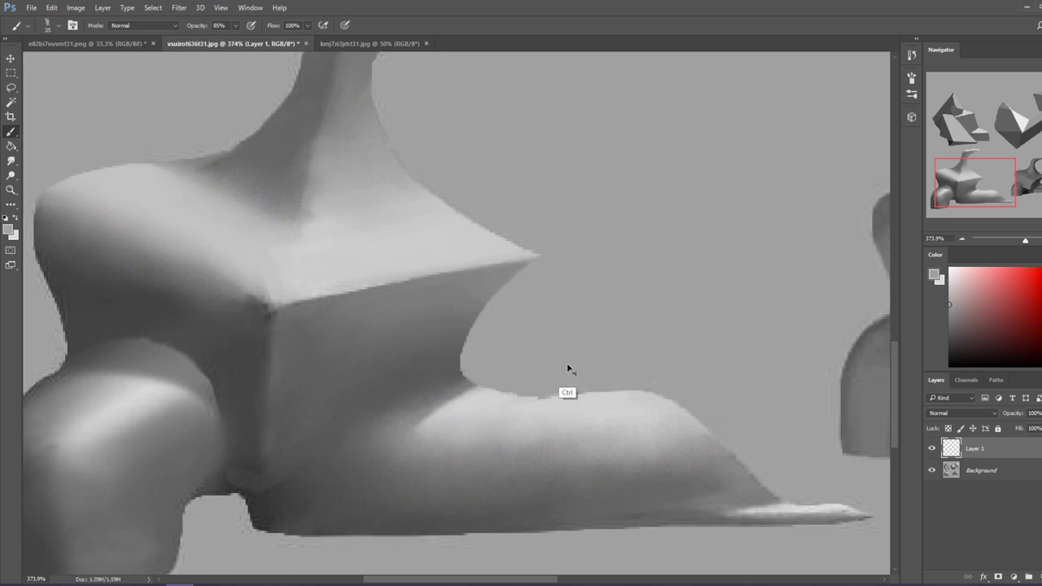
key("ctrl+0")
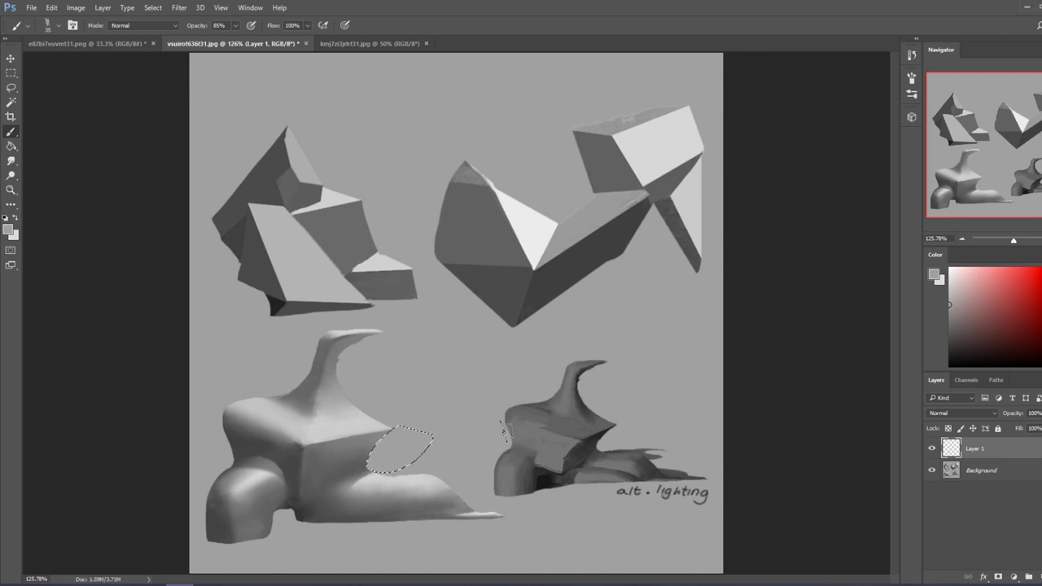
Lasso a strip along the shape's lower edge, paint inside it, and deselect
key("l")
left_click(462, 454)
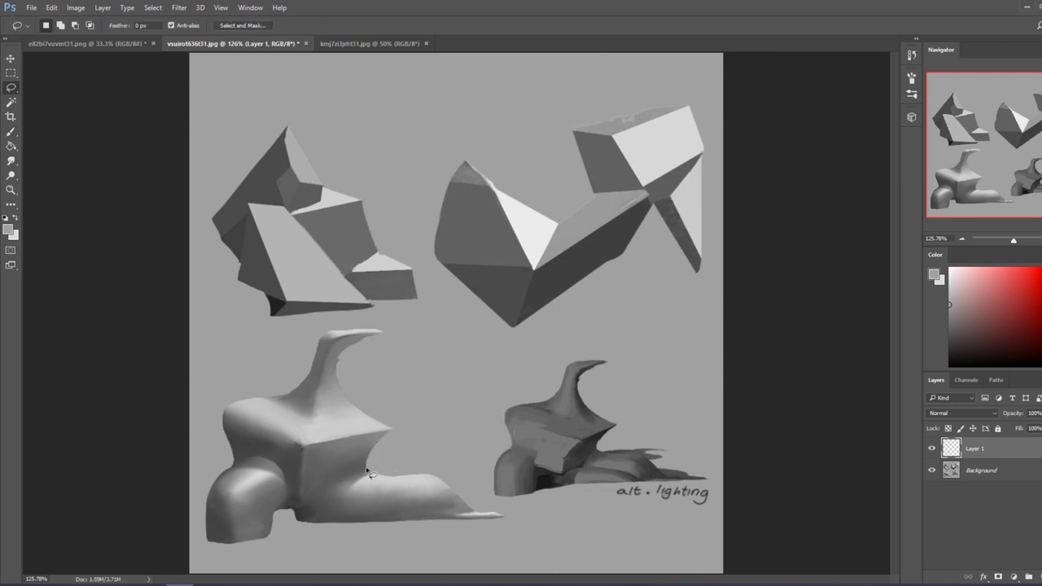
mouse_move(400, 482)
left_mouse_down()
mouse_move(460, 488)
mouse_move(432, 460)
mouse_move(369, 469)
left_mouse_up()
key("b")
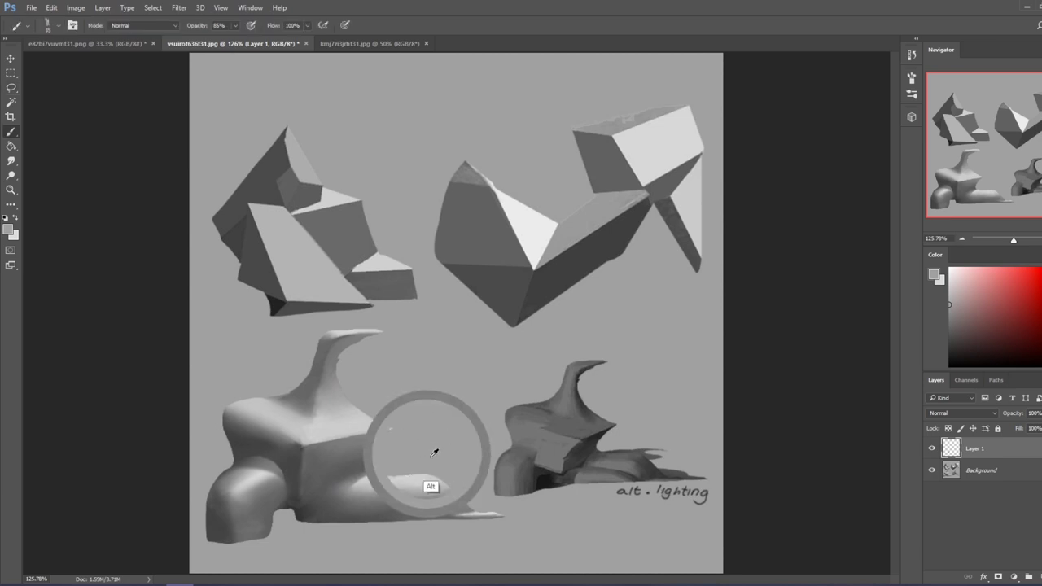
left_click_drag(432, 480, 382, 479)
key("ctrl+d")
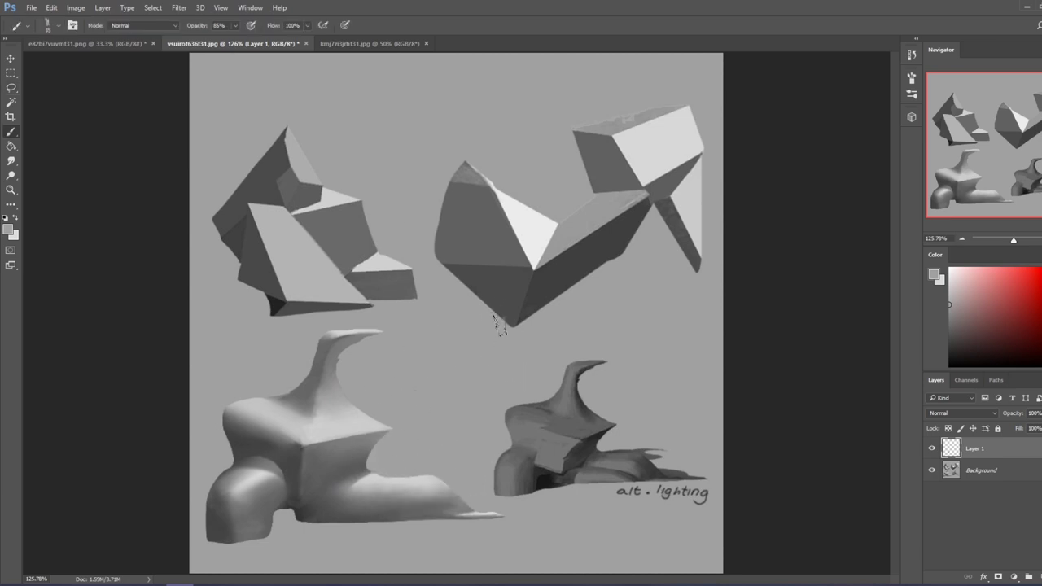
Merge Layer 1 into the background with Merge Visible
key("m")
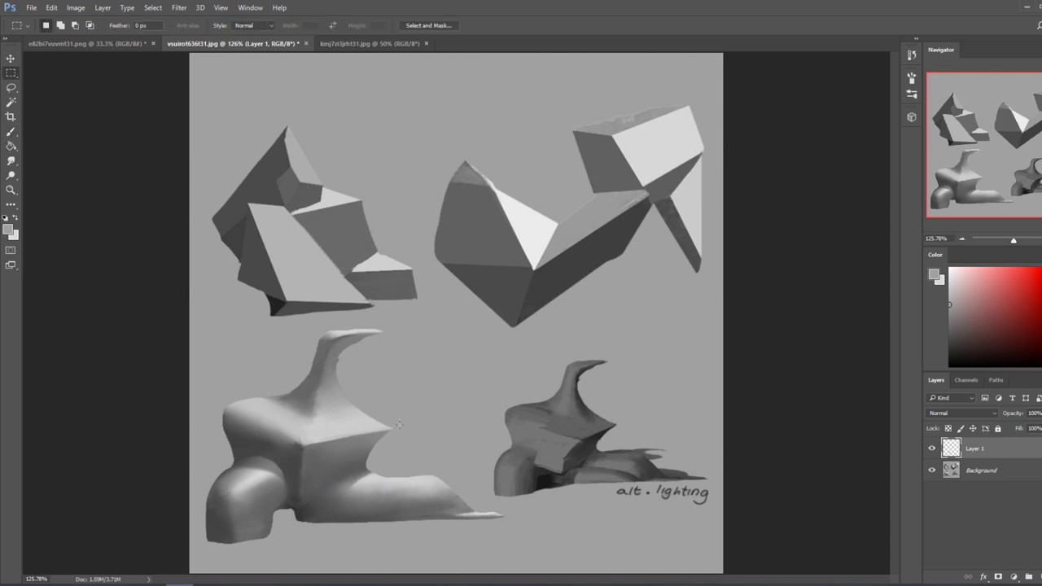
right_click(398, 429)
key("Escape")
key("w")
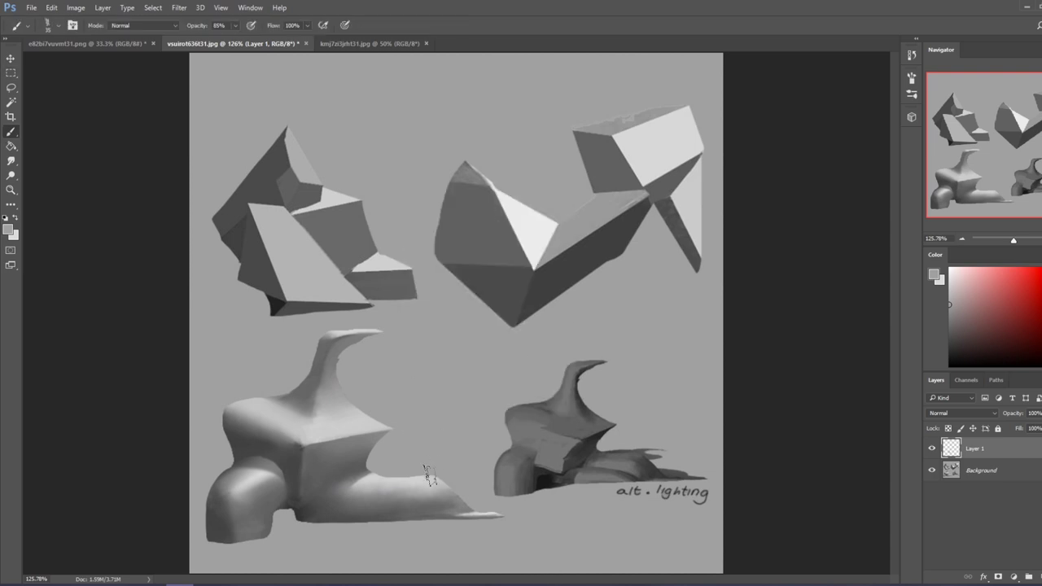
key("shift+w")
left_click(435, 462)
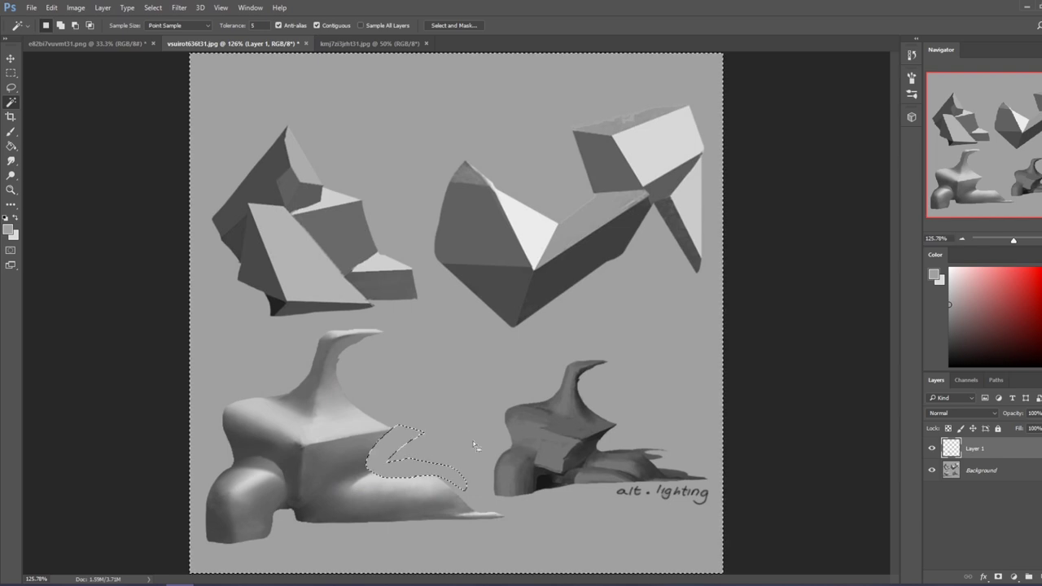
right_click(991, 453)
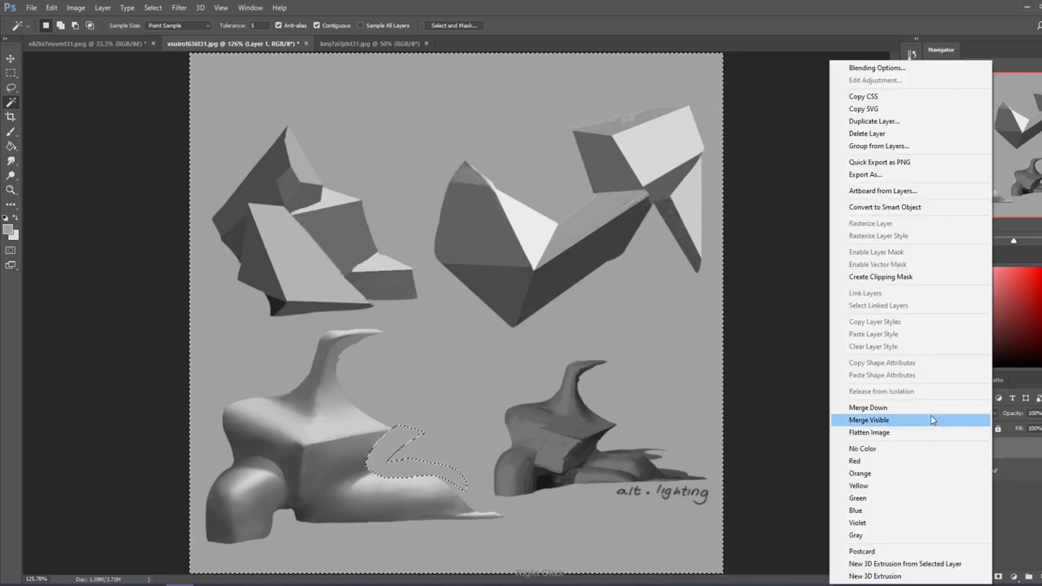
left_click(936, 419)
Select the grey backdrop around all four shapes with the Magic Wand at tolerance 1
left_click(455, 461)
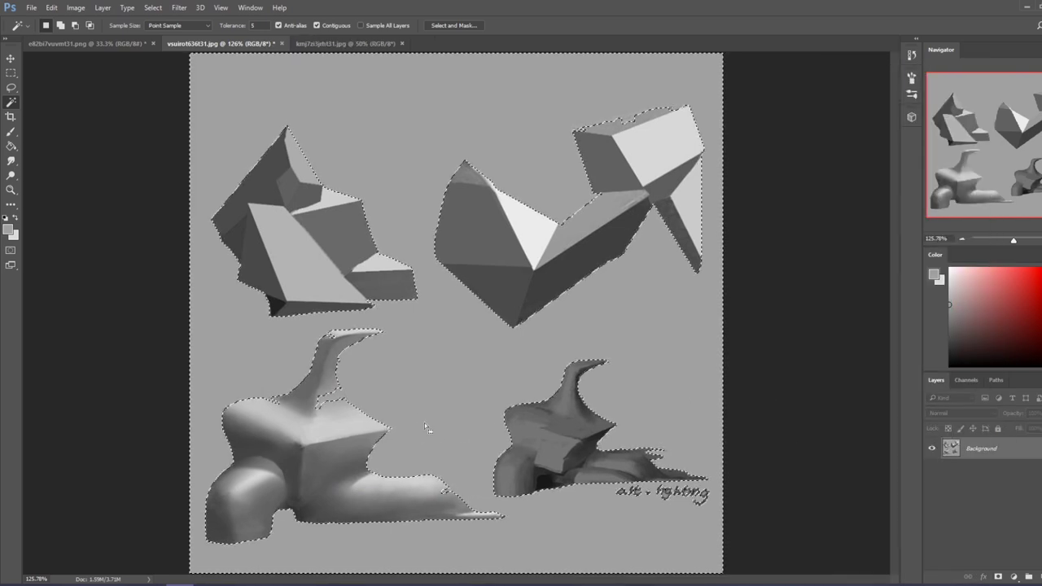
key("Return")
type("1")
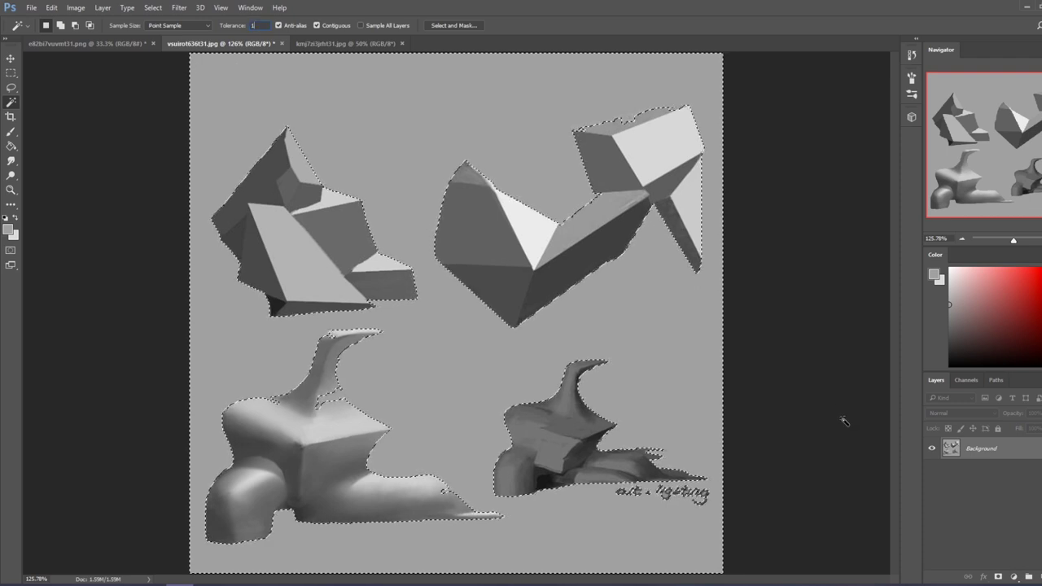
key("ctrl+d")
left_click(440, 453)
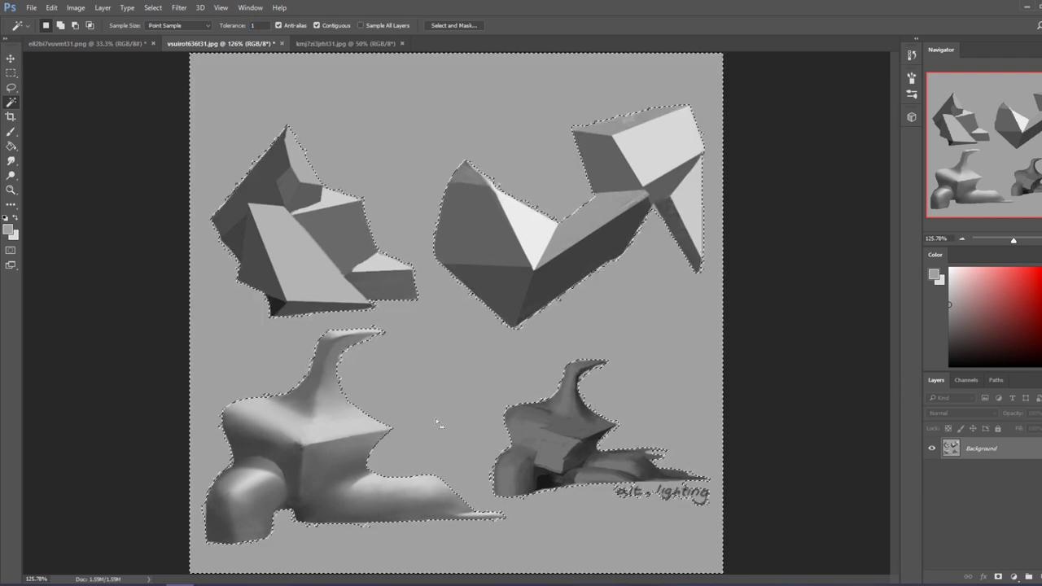
Set the Image Size width to 2000 px with proportions constrained, then view the whole image
left_click(265, 26)
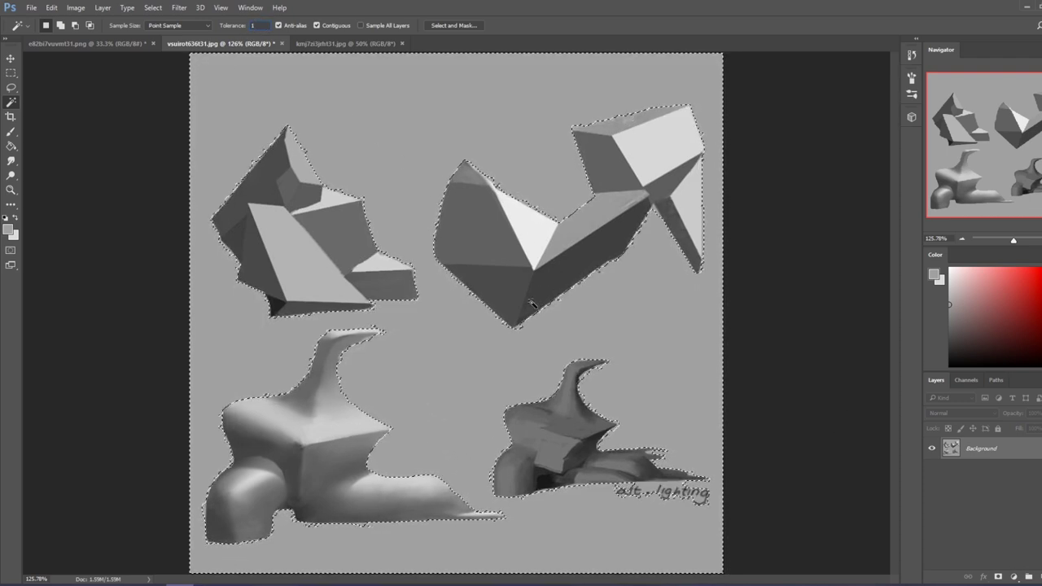
left_click(76, 7)
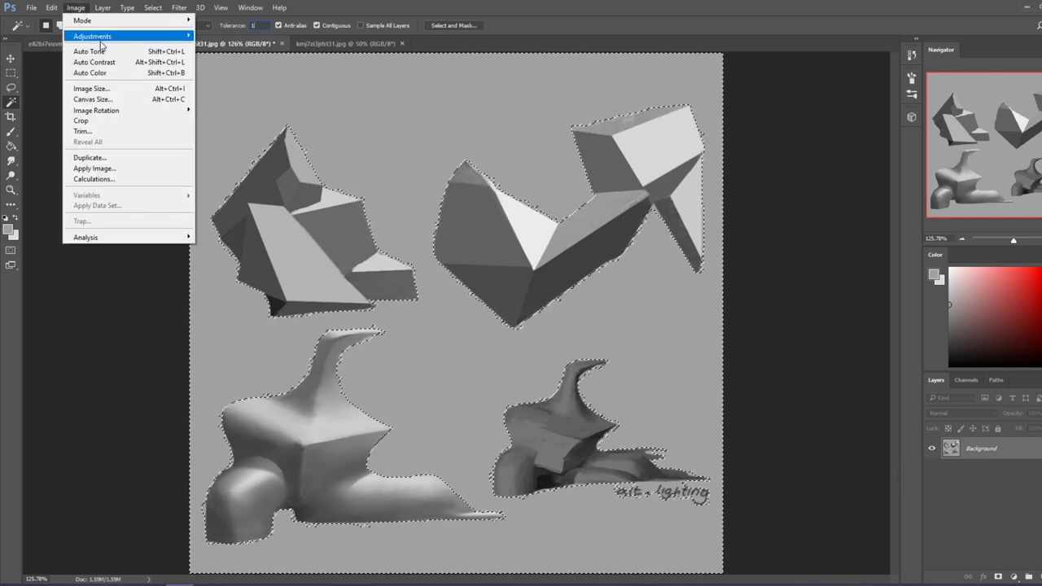
left_click(179, 86)
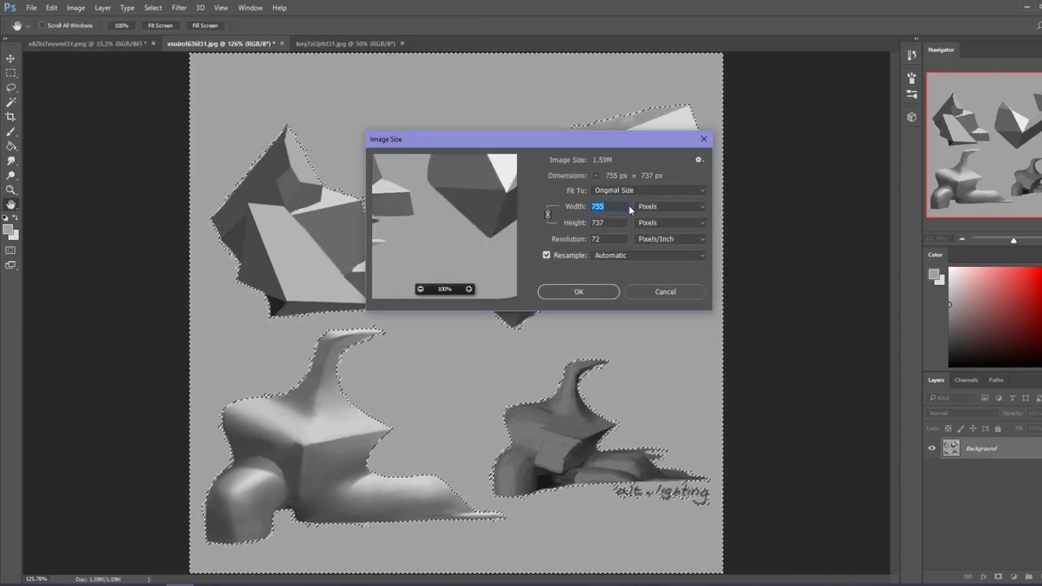
type("2000")
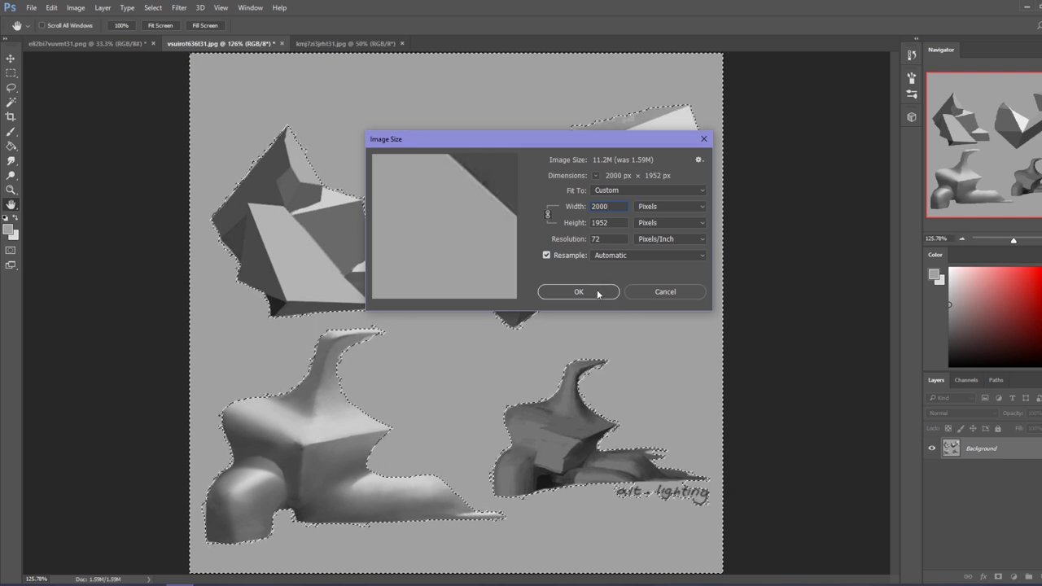
left_click(598, 291)
key("ctrl+0")
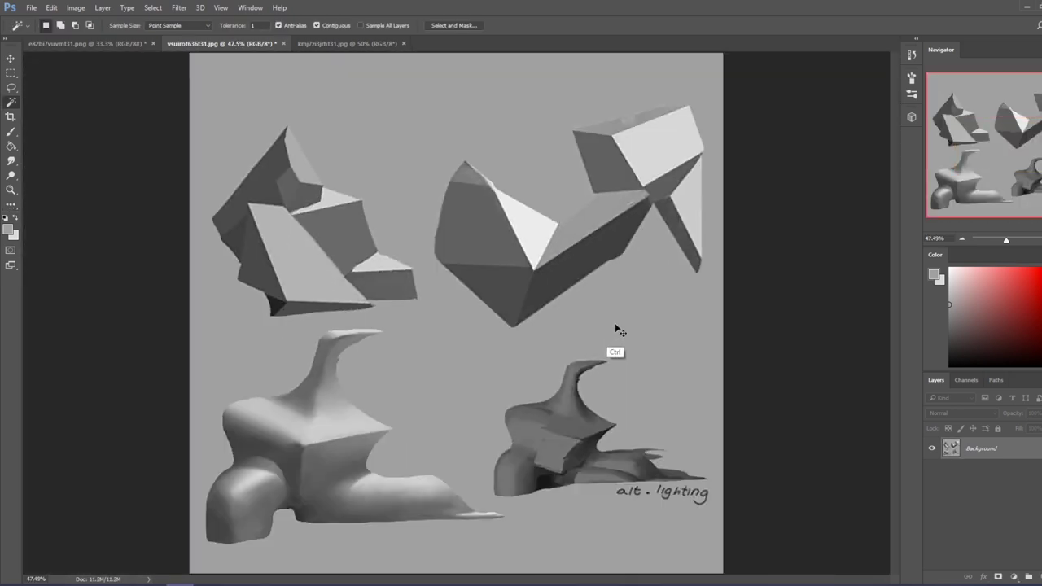
key("ctrl+minus")
Reselect the grey background at tolerance 15, deselect, and add a new empty layer
left_click(430, 419)
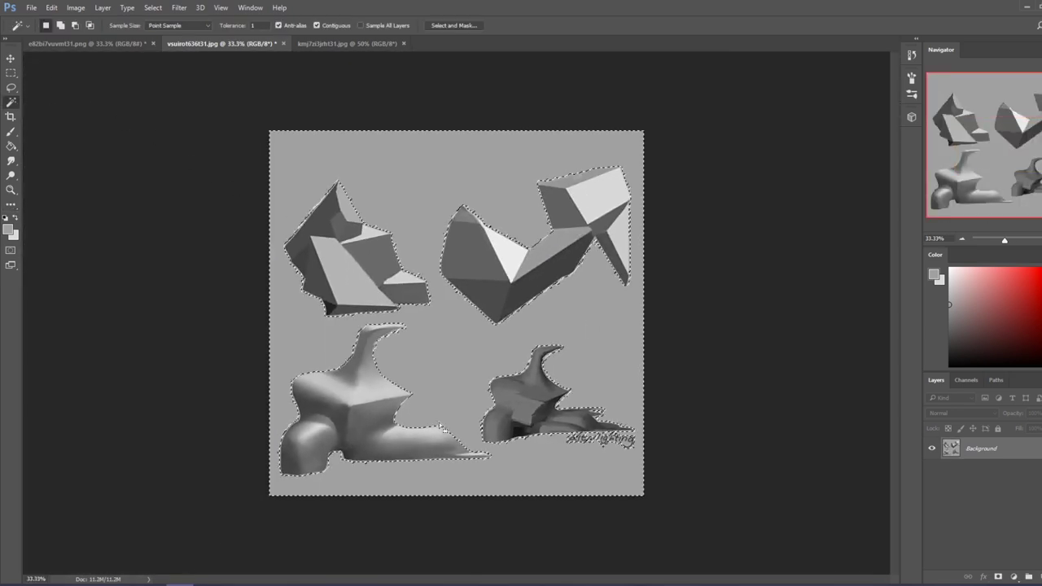
left_click(252, 25)
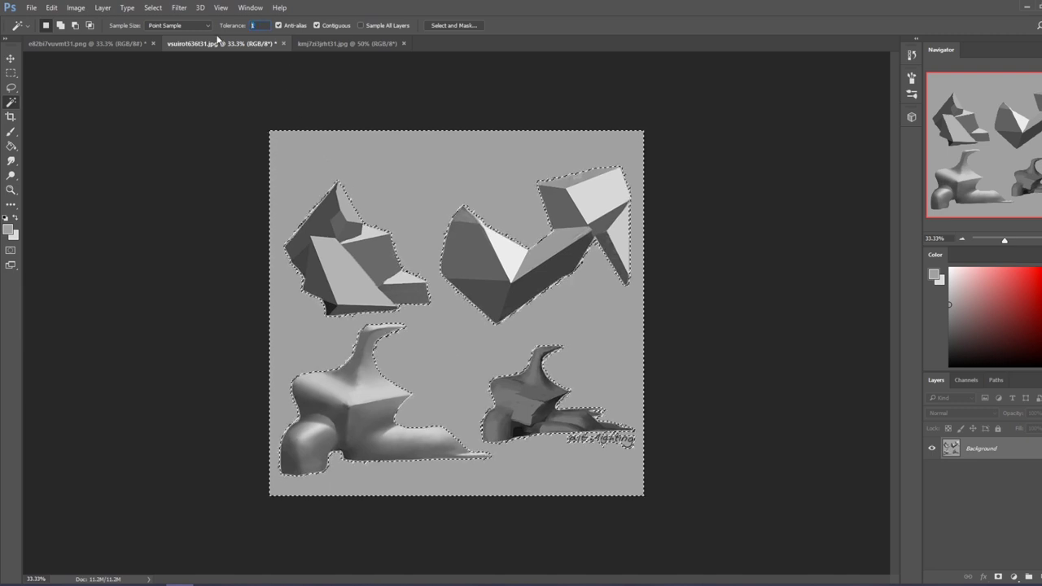
type("15")
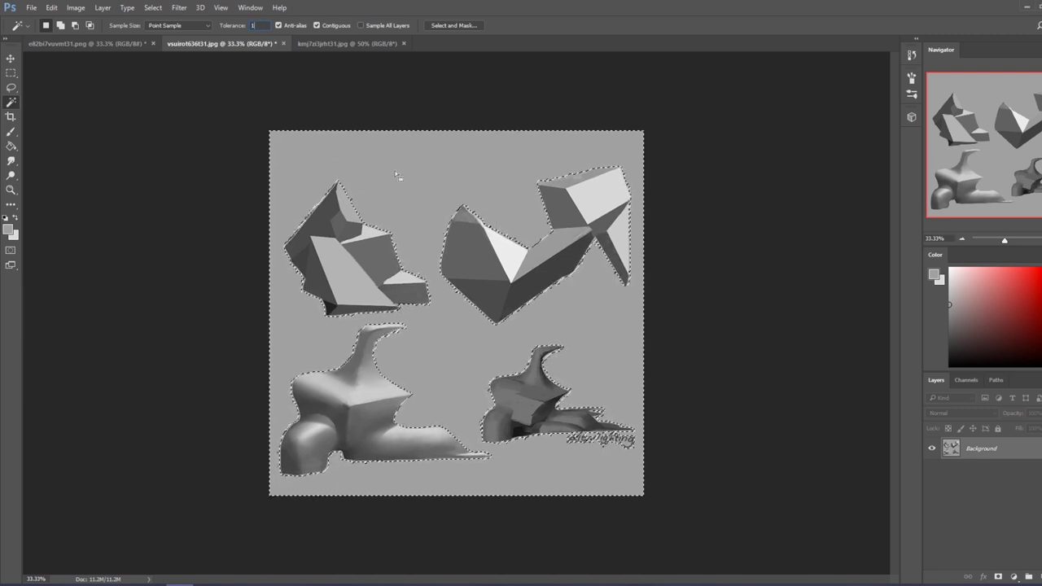
left_click(408, 369)
key("ctrl+d")
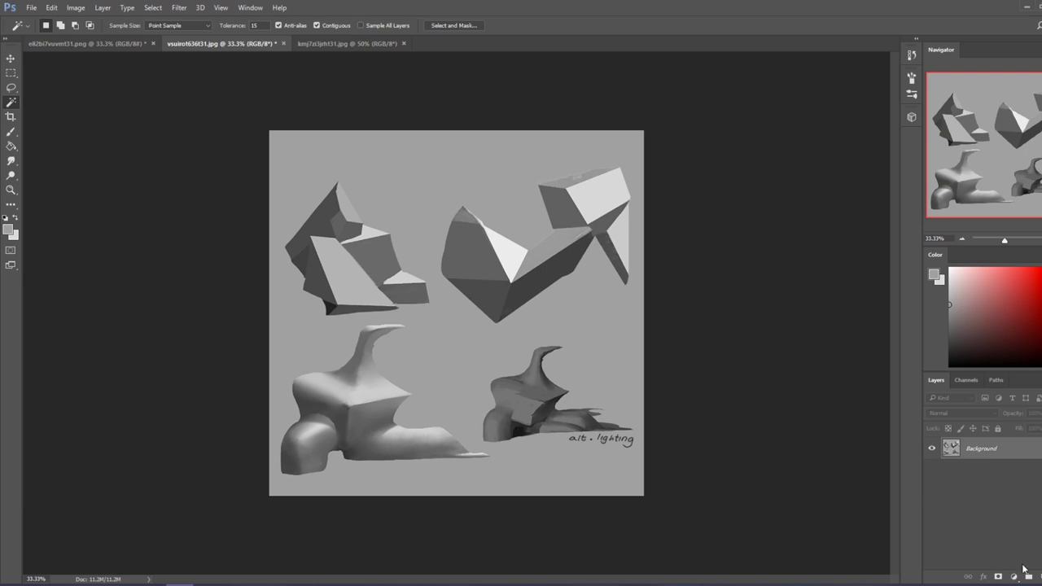
left_click(1027, 575)
Choose the soft 500 px brush, sample a light grey and lower opacity to 26%
key("b")
right_click(432, 322)
left_click(470, 479)
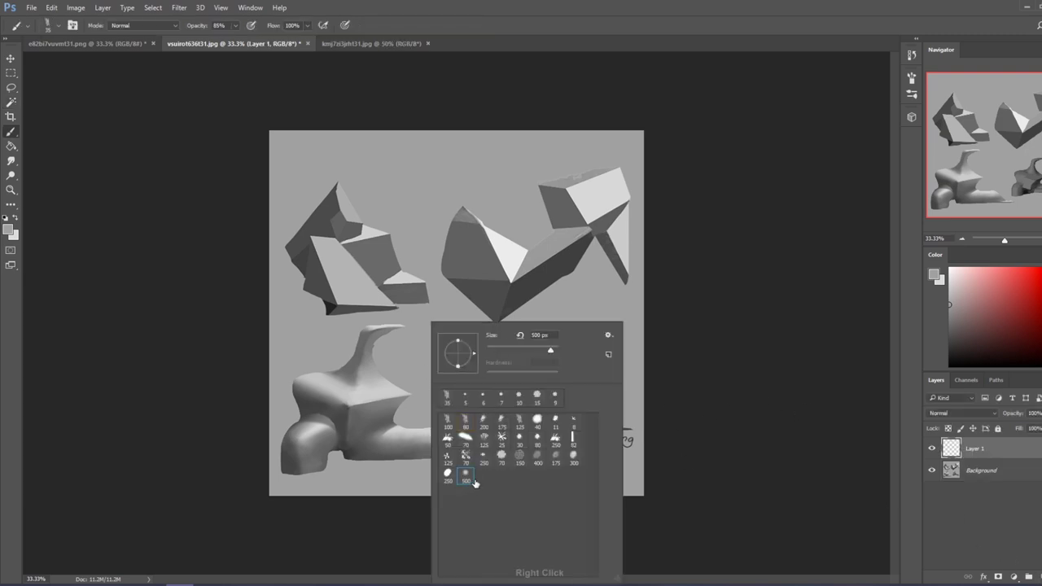
key("Return")
left_click(432, 457, "alt")
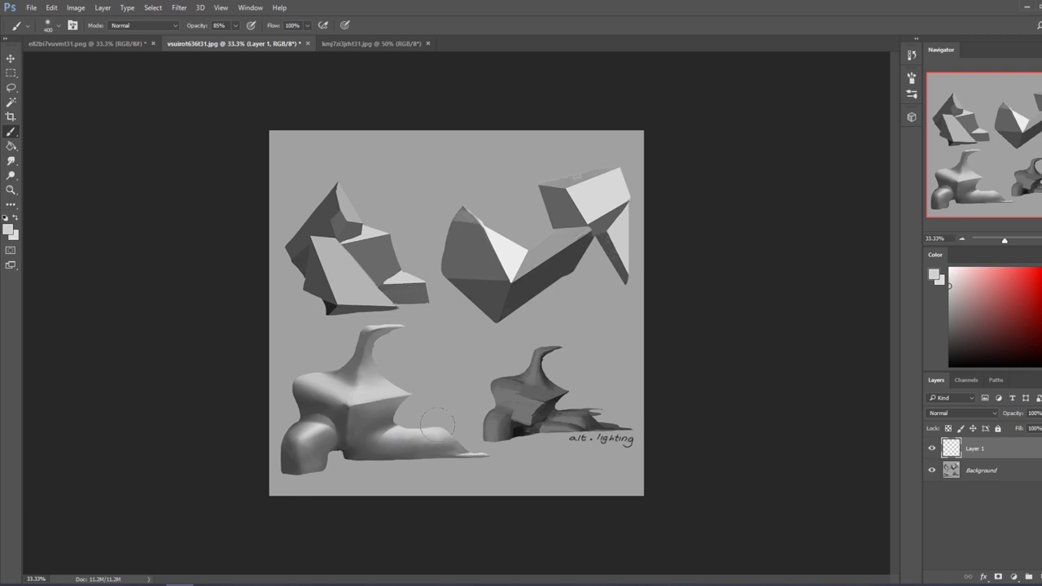
key("bracketright")
mouse_move(446, 436)
left_mouse_down()
mouse_move(385, 435)
mouse_move(437, 430)
left_mouse_up()
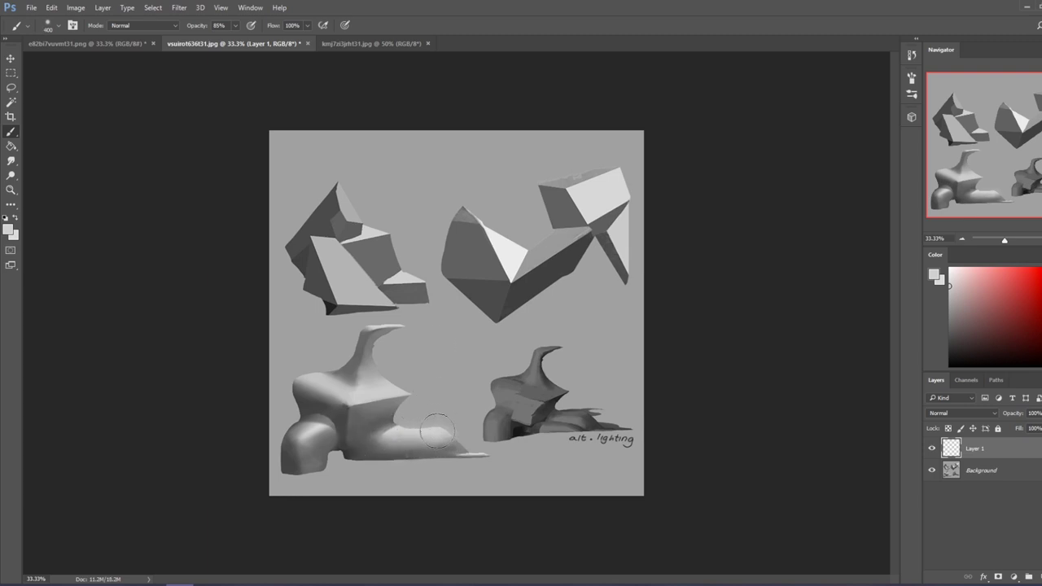
left_click(235, 25)
left_click_drag(236, 38, 206, 38)
key("bracketright")
key("bracketright")
key("ctrl+z")
Paint soft light strokes along the tail at about 125 px, then merge Layer 1 down
key("bracketleft")
key("bracketleft")
key("bracketleft")
key("bracketleft")
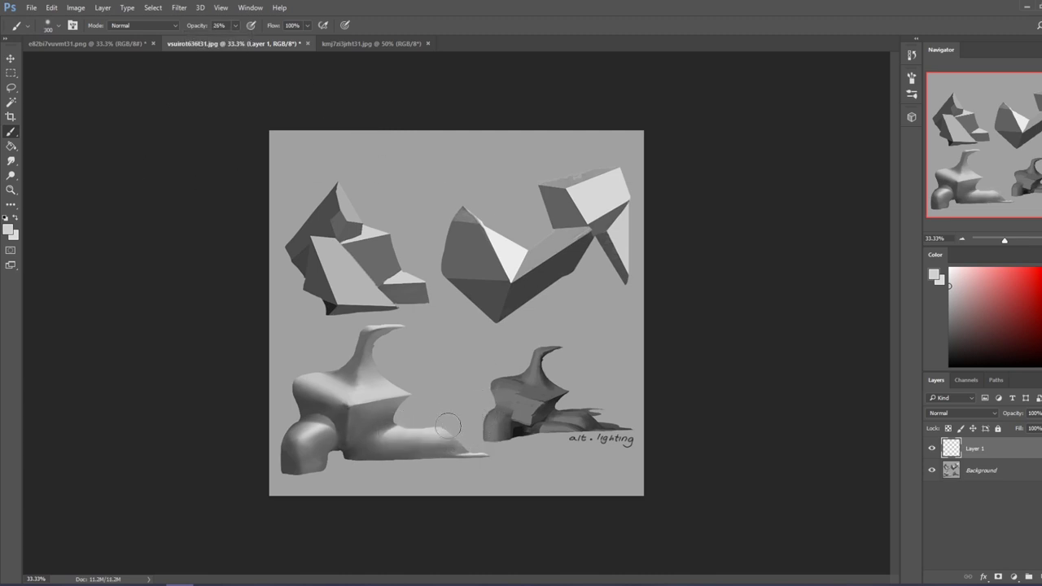
key("bracketleft")
key("bracketleft")
key("bracketleft")
left_click_drag(439, 431, 398, 423)
key("bracketright")
key("bracketright")
key("bracketright")
mouse_move(456, 439)
left_mouse_down()
mouse_move(382, 427)
mouse_move(444, 432)
mouse_move(396, 429)
mouse_move(462, 419)
mouse_move(412, 432)
mouse_move(453, 419)
left_mouse_up()
key("bracketleft")
key("bracketleft")
key("bracketleft")
key("e")
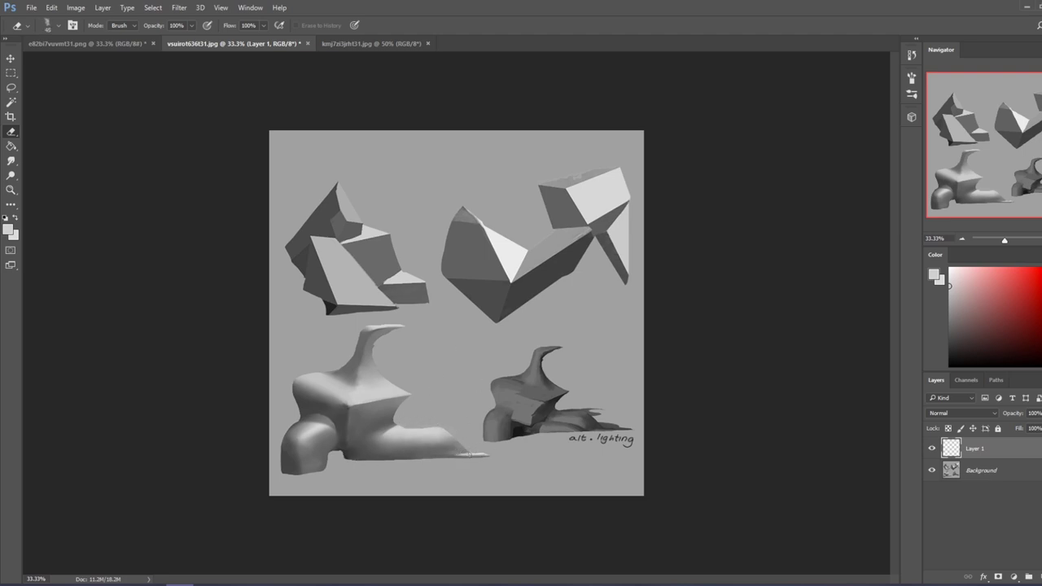
right_click(1006, 456)
left_click(938, 411)
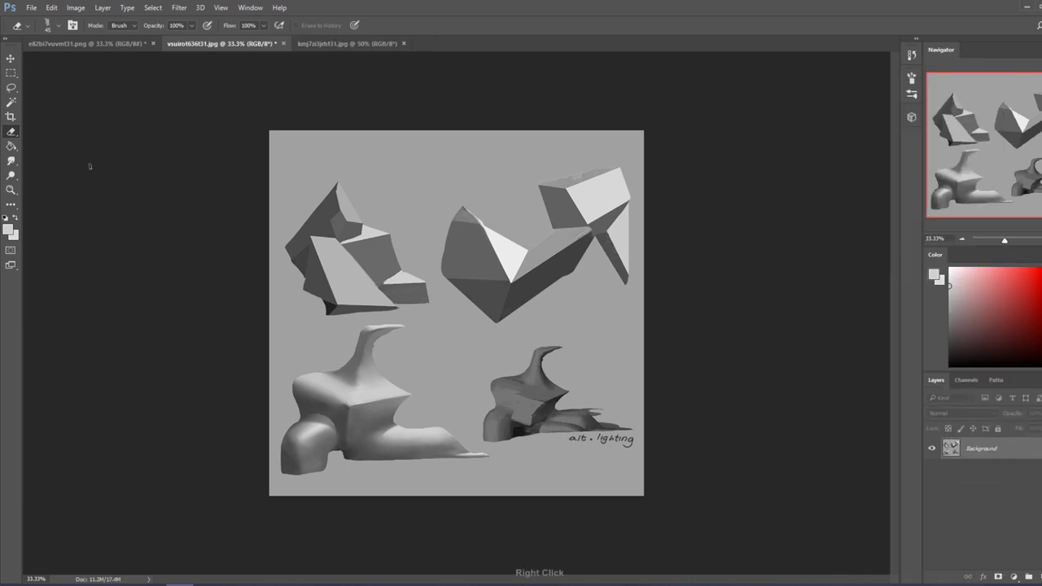
Smudge the tail with a size-30 smudge brush, then set brush opacity to 63%
left_click(10, 162)
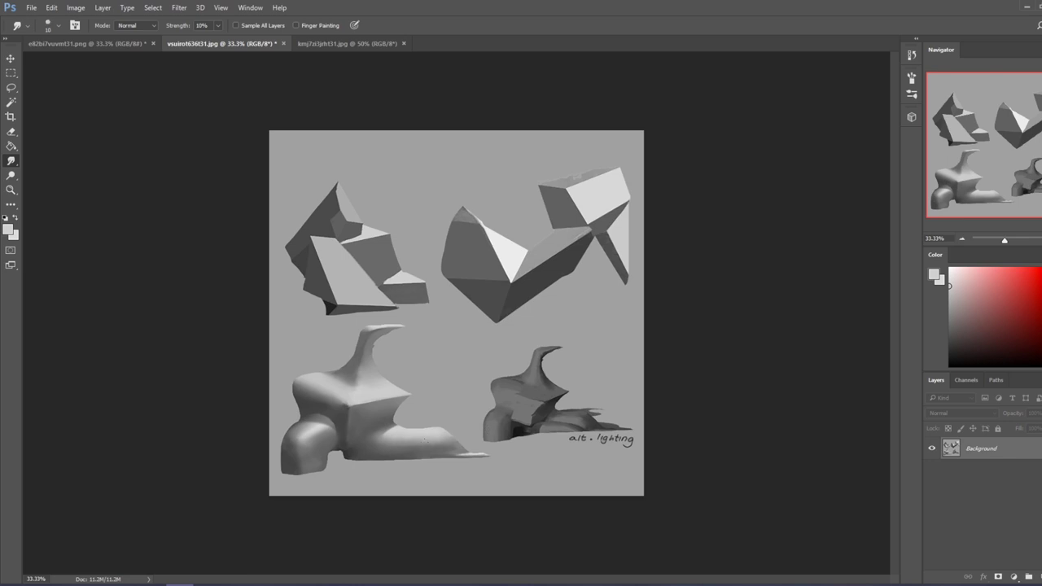
key("bracketright")
key("bracketright")
key("b")
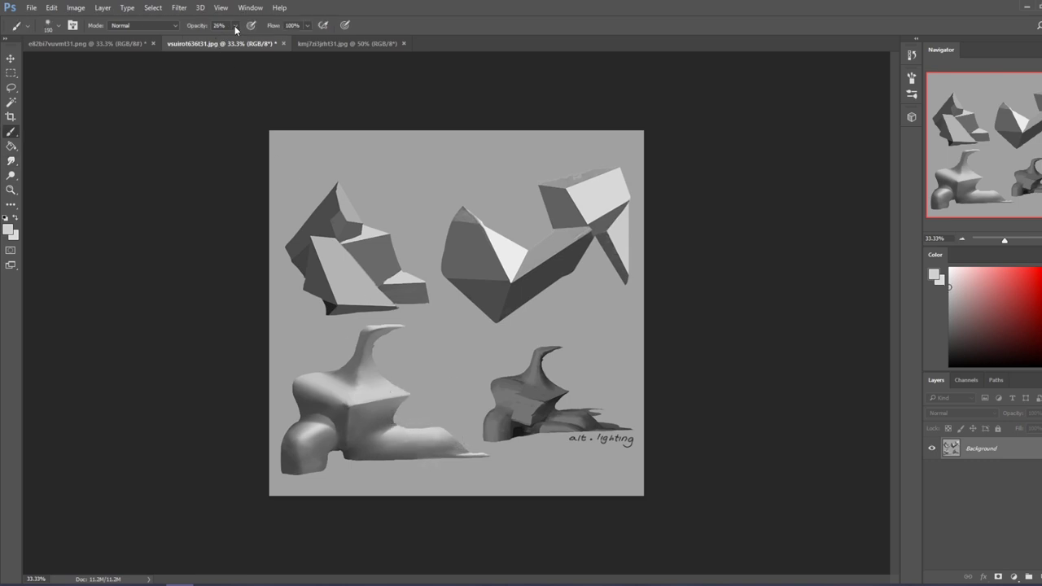
left_click_drag(235, 26, 246, 39)
key("6")
key("3")
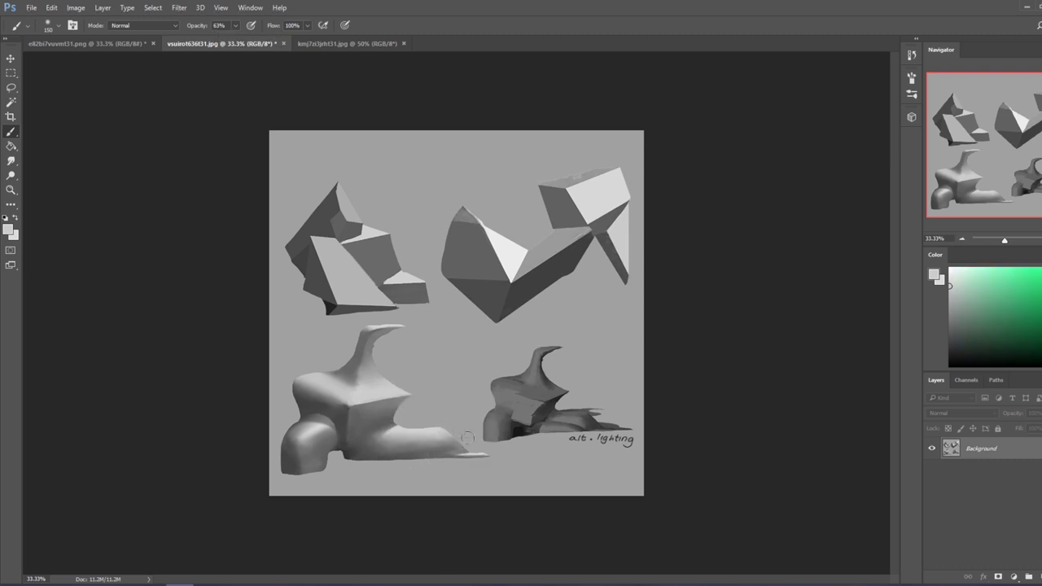
left_click(440, 433, "alt")
Sample a grey from the lower shape and paint the tail in Lighten mode
left_click(467, 435, "alt")
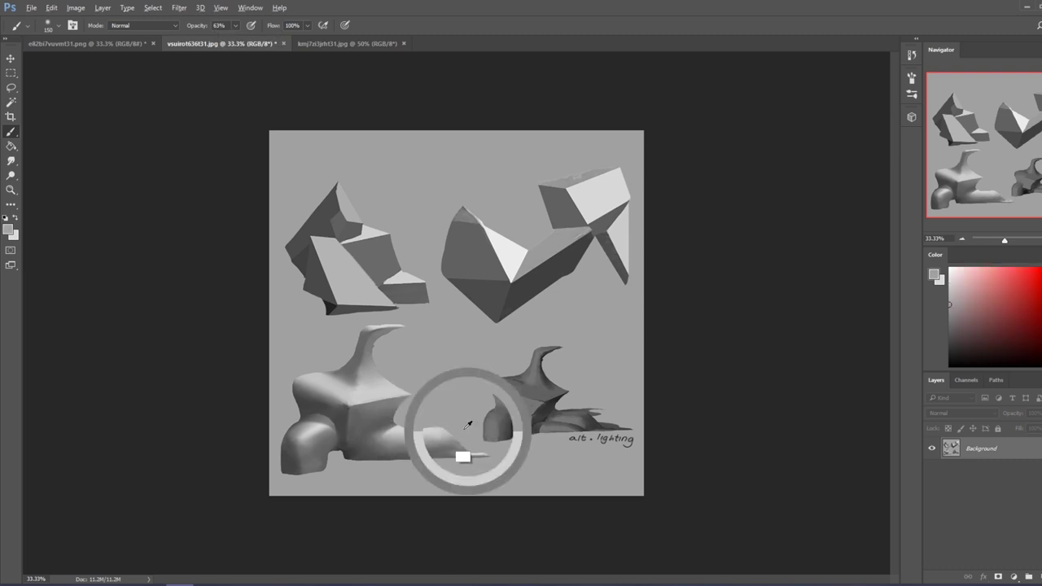
left_click(167, 25)
left_click(144, 105)
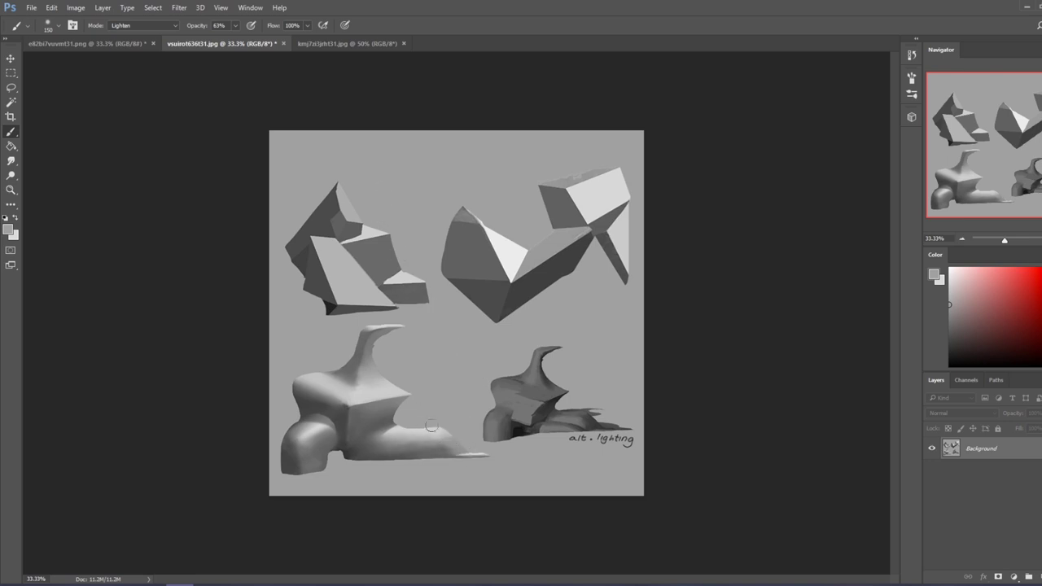
left_click(10, 160)
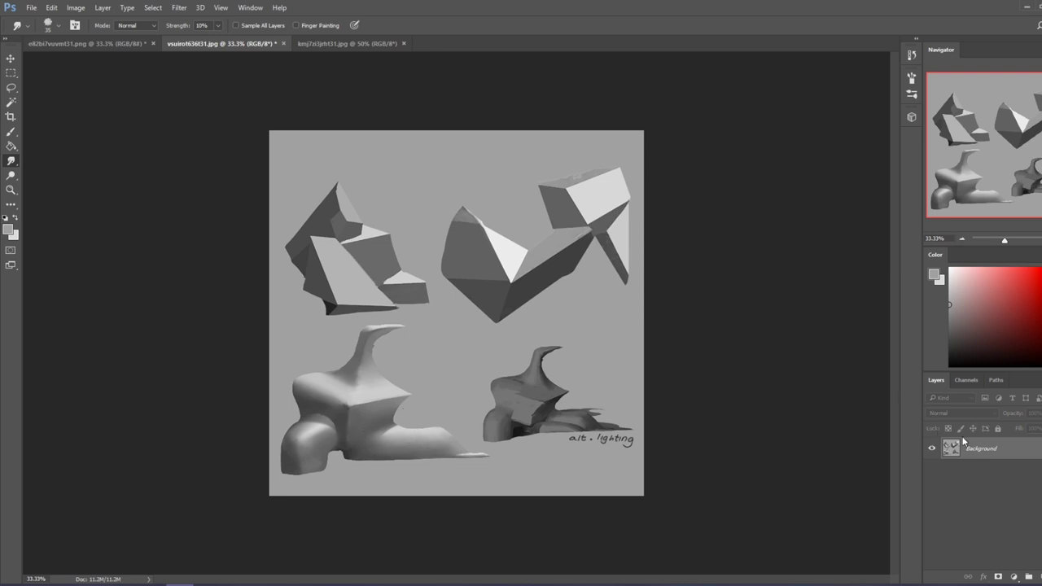
Pick a soft brush preset, sample a darker grey and set Darken blending
key("b")
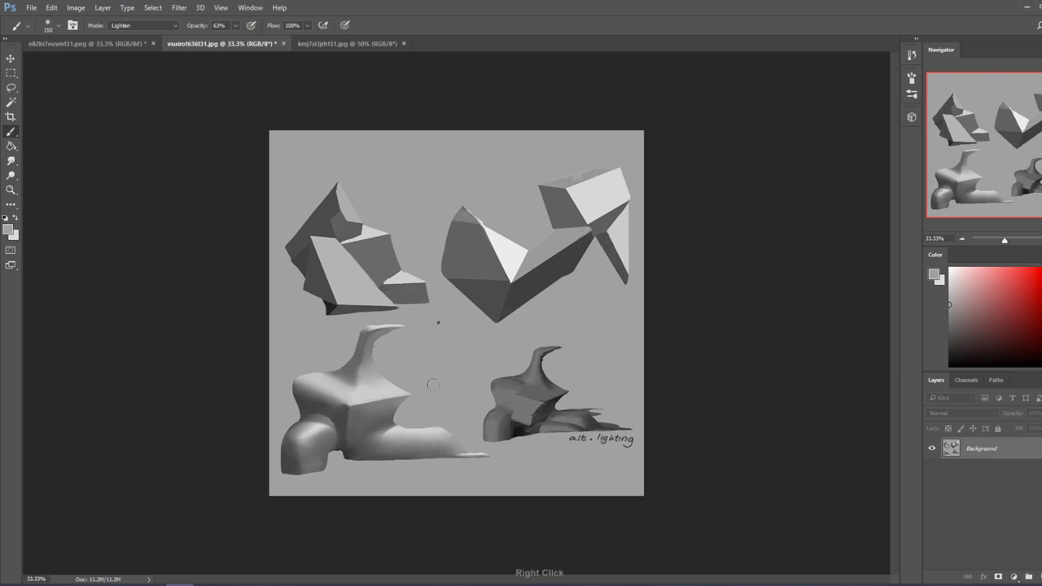
right_click(432, 384)
left_click(472, 422)
left_click(687, 330)
left_click(386, 444, "alt")
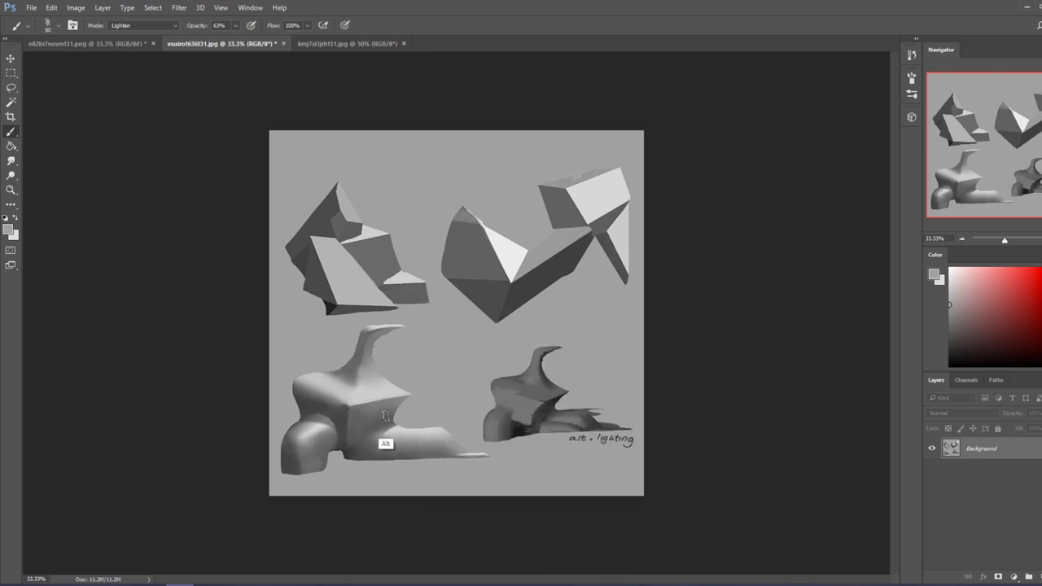
left_click(130, 29)
left_click(130, 68)
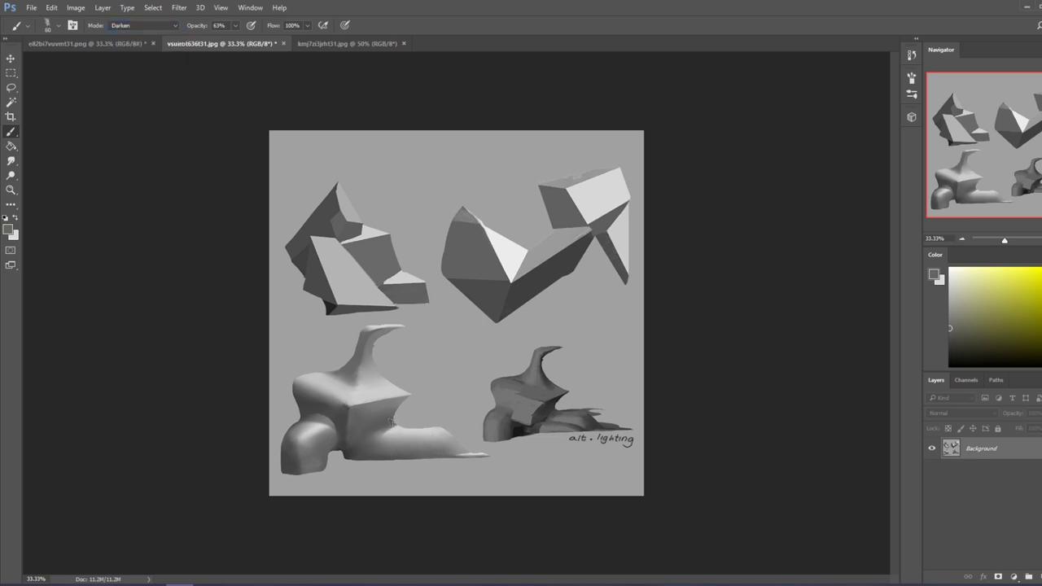
Sample a mid grey, return the brush to Normal mode, and smudge the lower-left shape
left_click(393, 421, "alt")
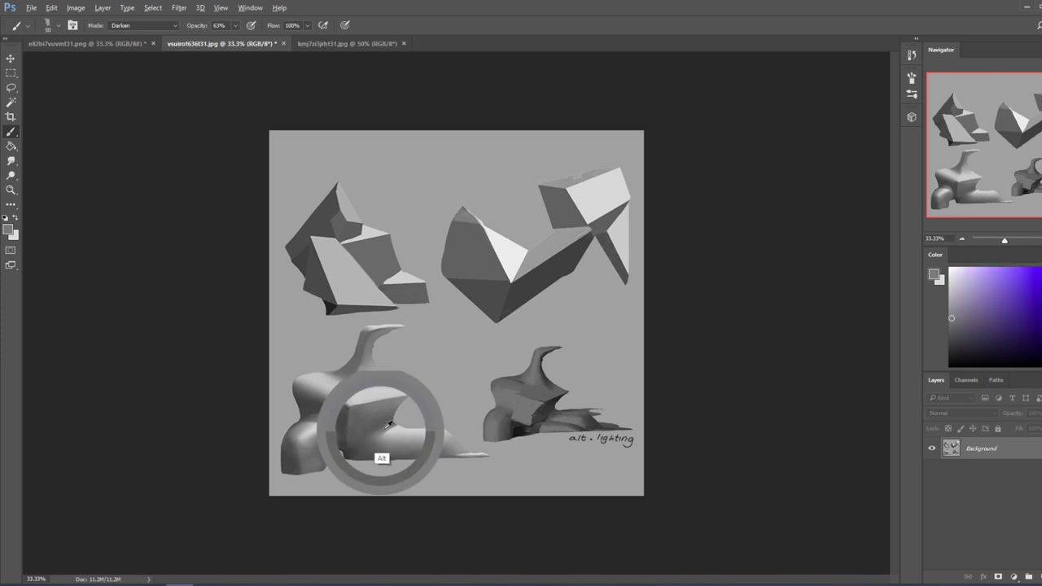
left_click(142, 26)
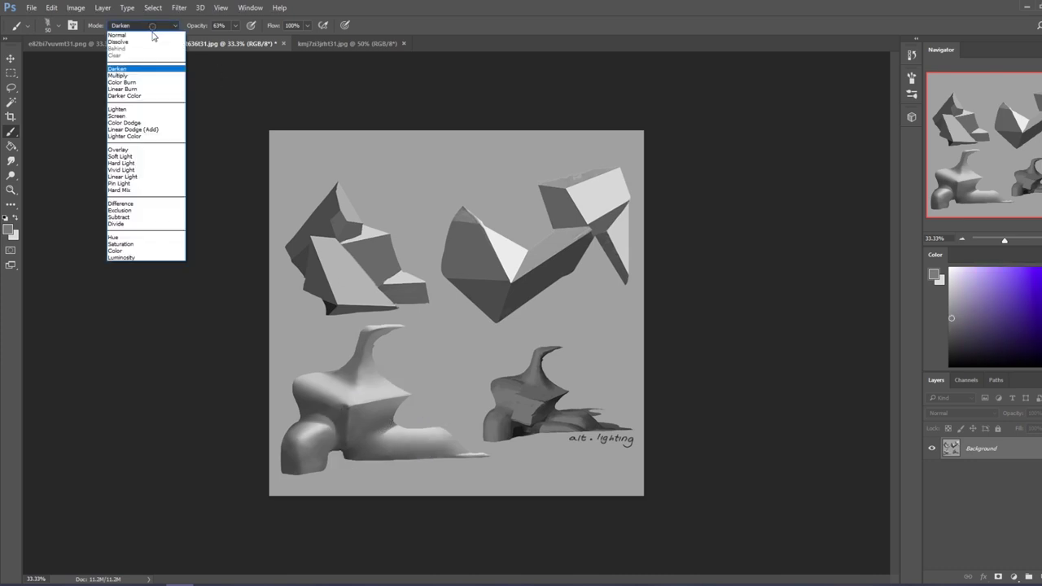
left_click(122, 32)
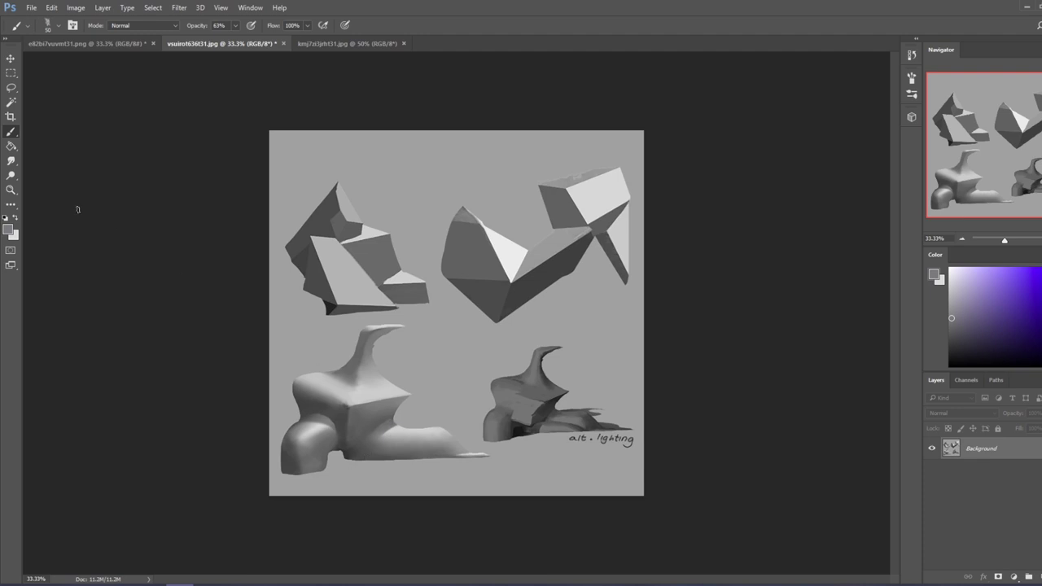
left_click(11, 161)
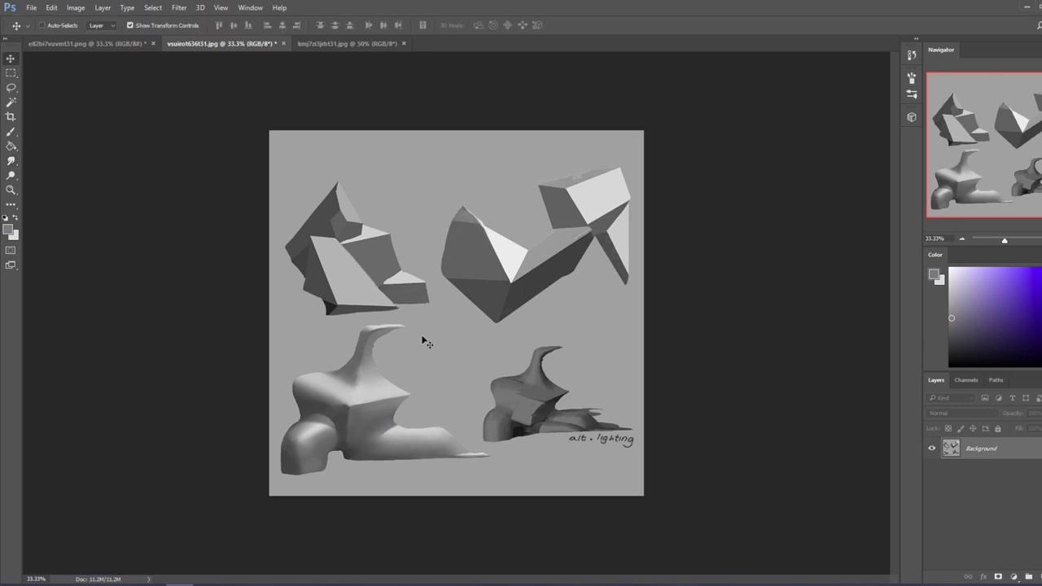
left_click(11, 175)
left_click(11, 160)
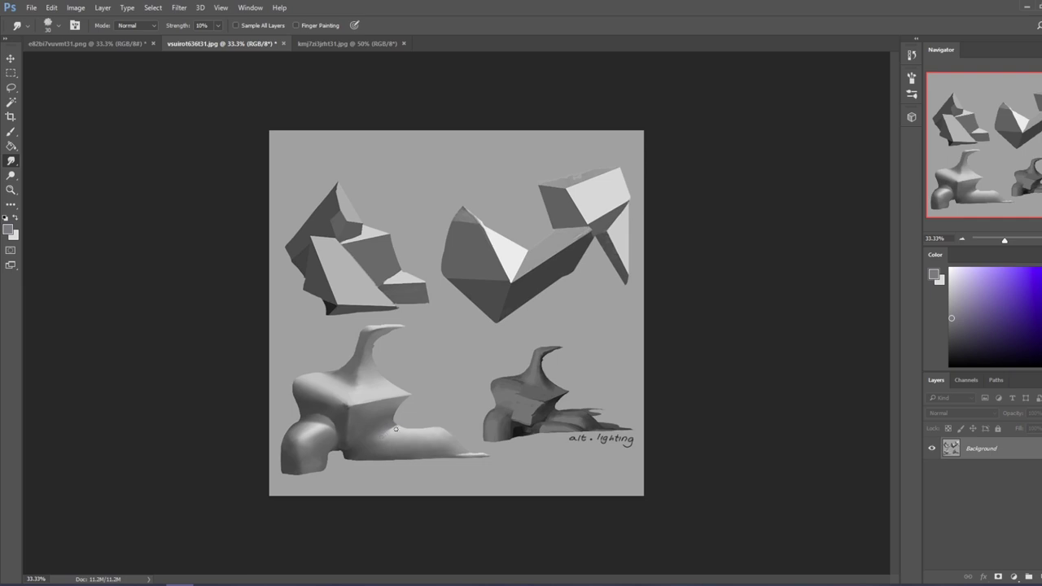
Switch to the Brush with the large 500 px preset
key("b")
right_click(459, 399)
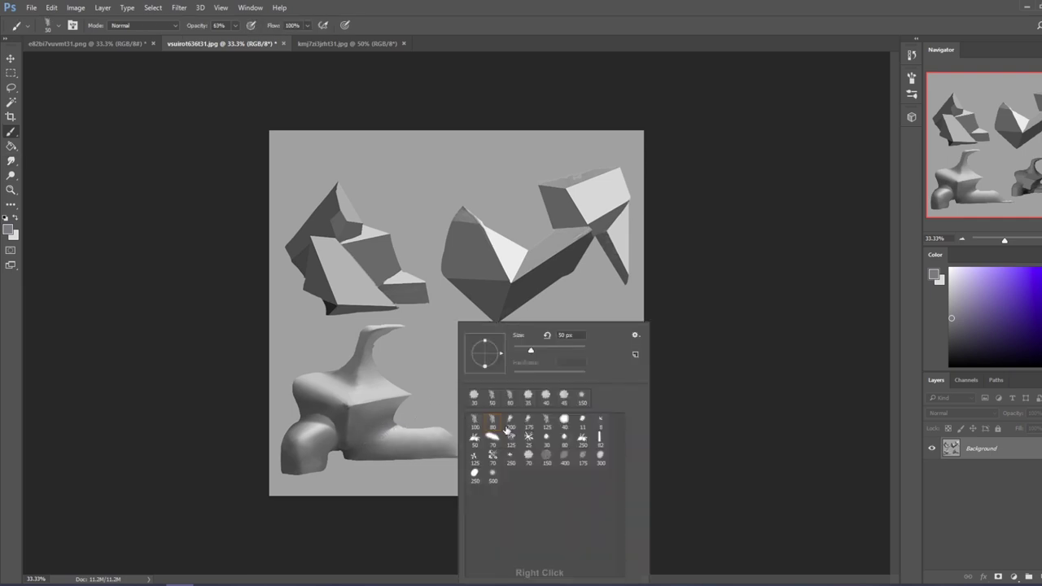
double_click(492, 476)
Sample a lighter grey and paint the upper planes in Lighten mode at 400 px
left_click(417, 412, "alt")
left_click(145, 25)
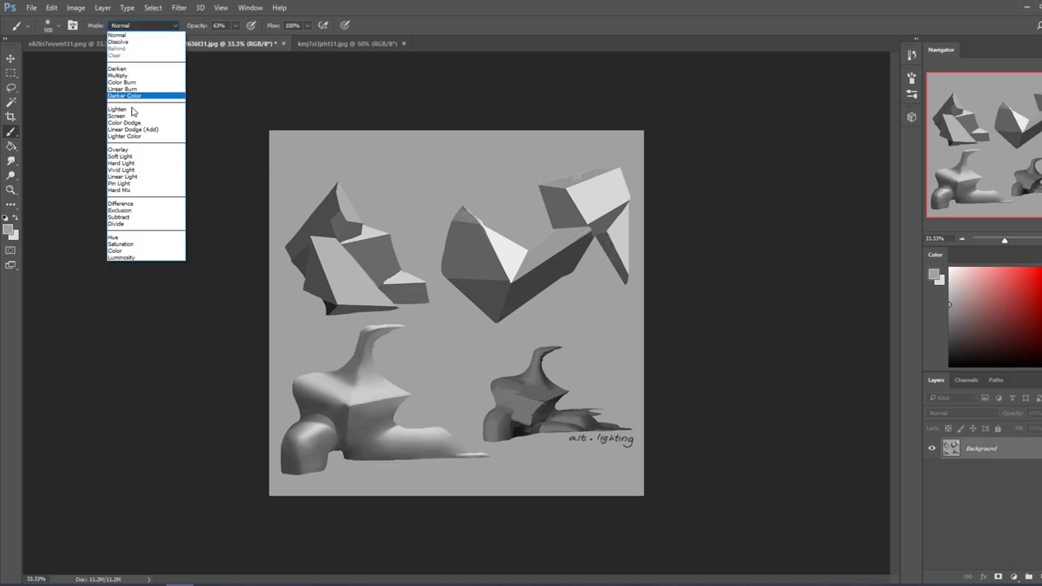
left_click(129, 109)
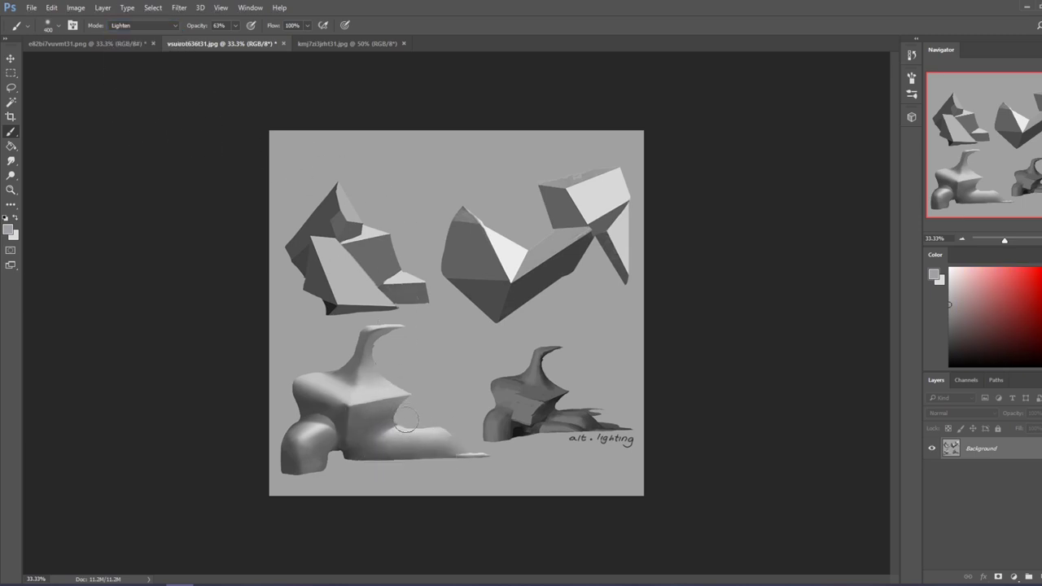
key("bracketleft")
key("bracketleft")
key("bracketleft")
key("bracketleft")
key("bracketleft")
key("bracketleft")
key("bracketright")
key("bracketright")
key("bracketright")
key("bracketright")
key("bracketright")
key("ctrl")
Smudge the lobe and neck edges, resample greys, and set the brush back to Darken
left_click(11, 160)
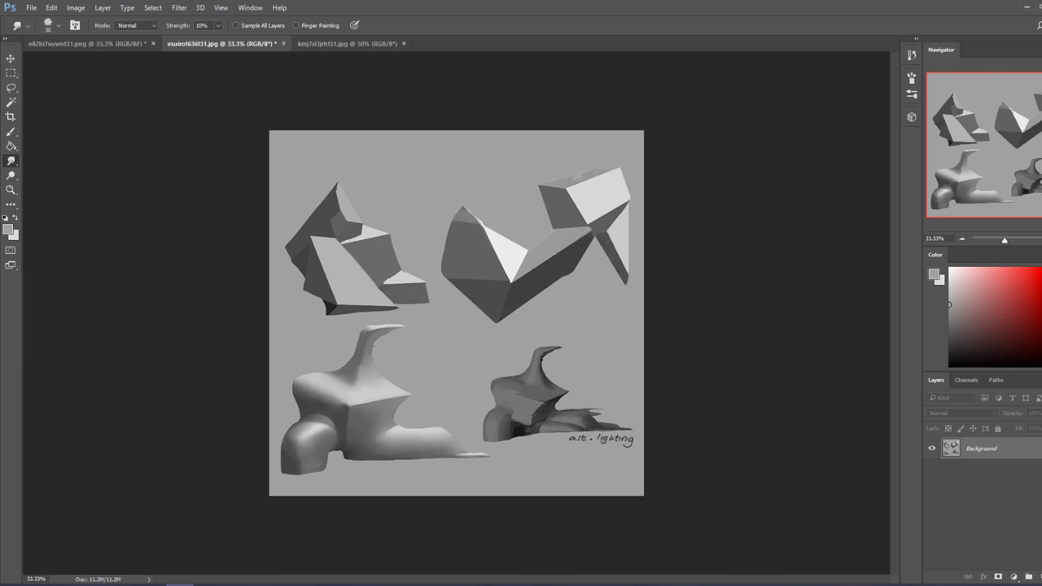
key("b")
left_click(340, 437, "alt")
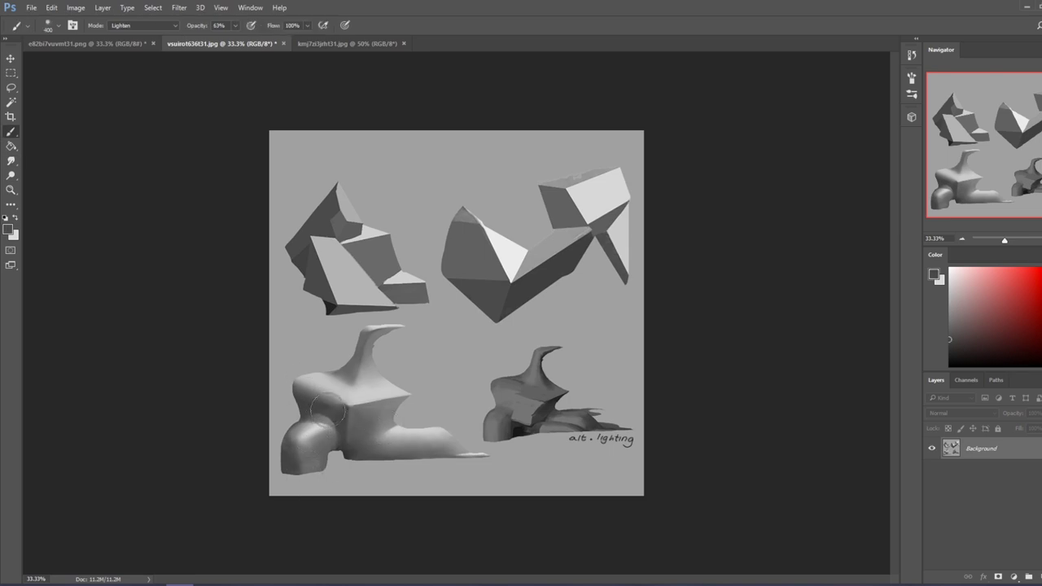
left_click(10, 160)
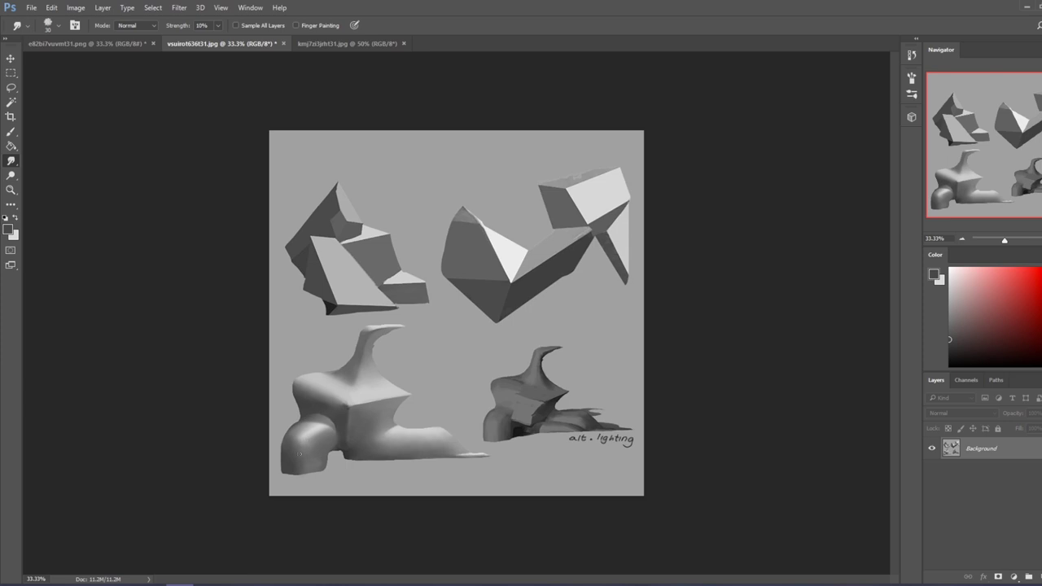
key("b")
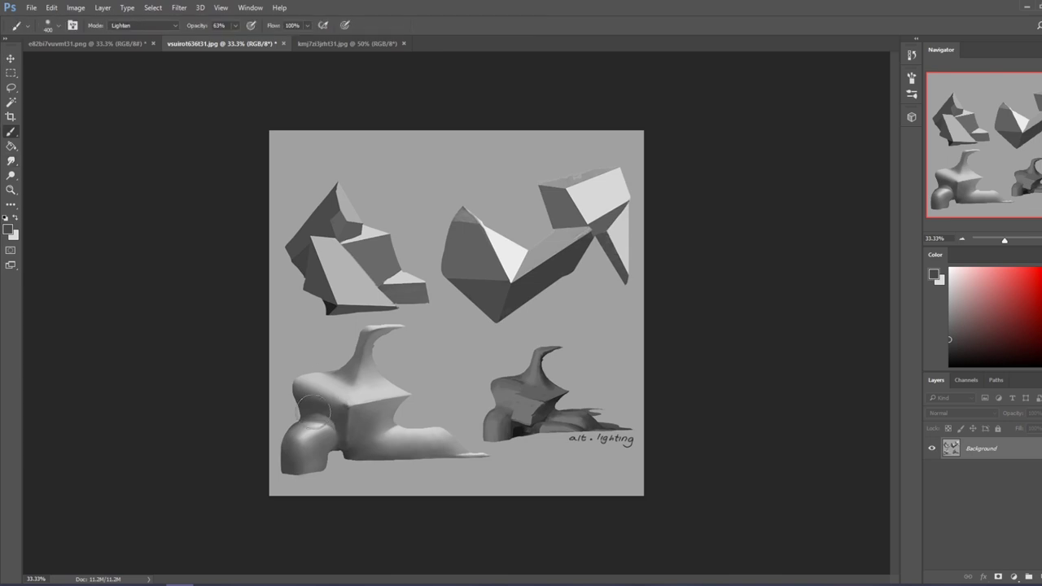
left_click(312, 418, "alt")
left_click(143, 25)
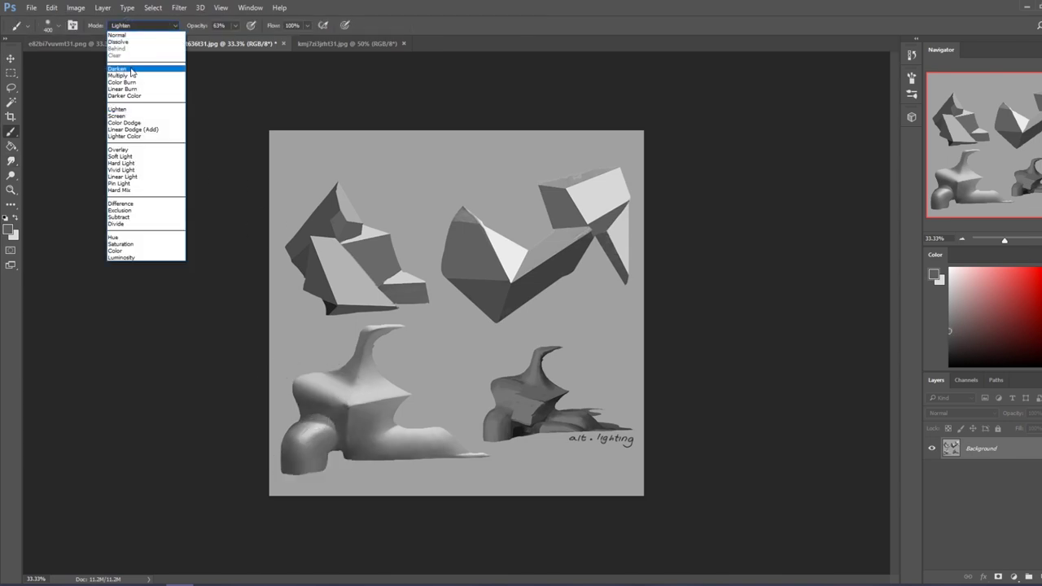
left_click(138, 72)
Magic Wand the grey background, then lasso-subtract slivers along the lower-left shape's top edge
left_click(11, 101)
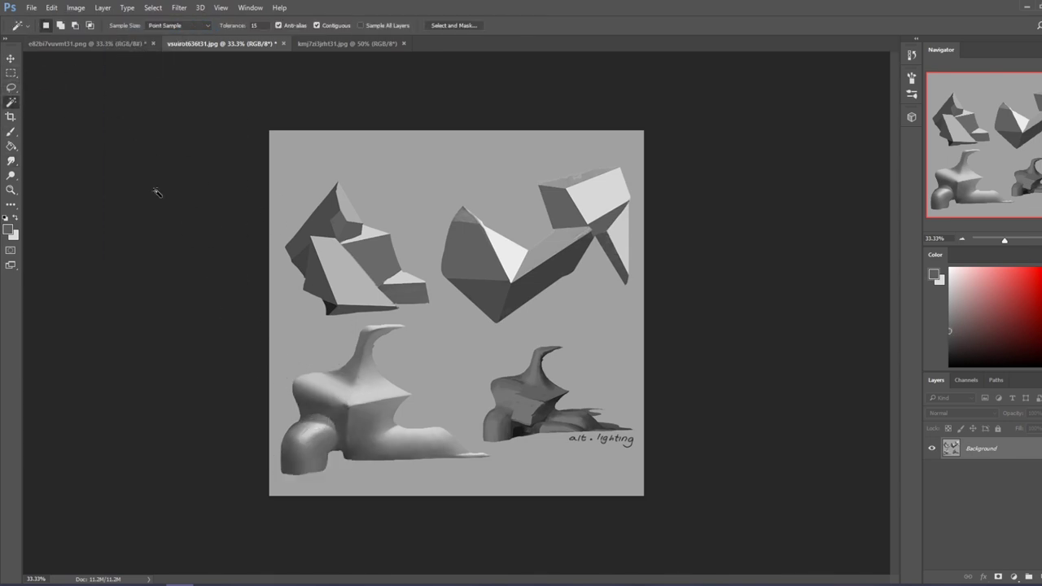
left_click(373, 447)
key("l")
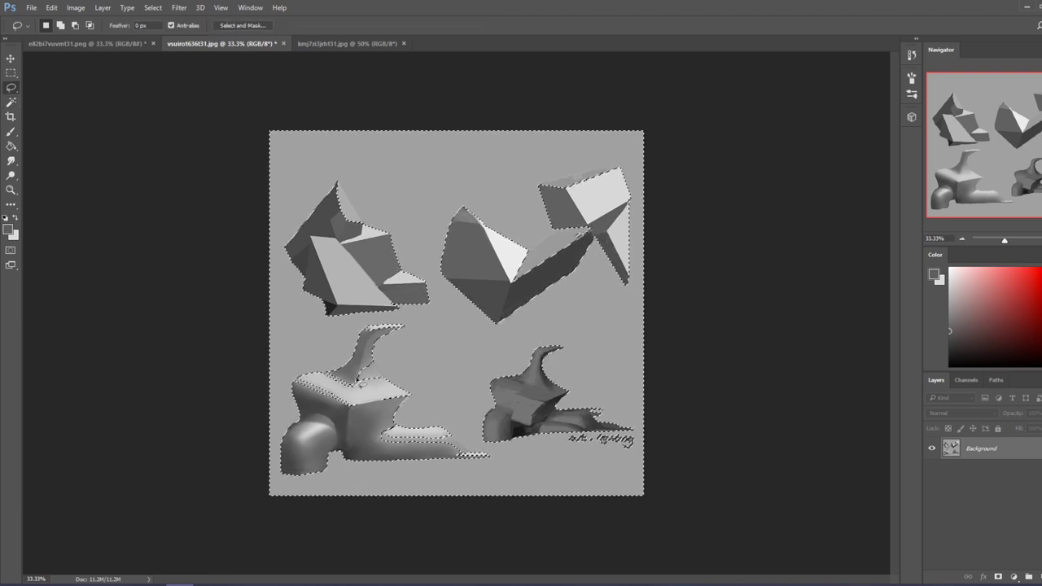
mouse_move(301, 378)
left_mouse_down()
mouse_move(364, 412)
mouse_move(435, 348)
mouse_move(396, 435)
mouse_move(430, 436)
mouse_move(389, 432)
mouse_move(461, 457)
mouse_move(419, 432)
mouse_move(463, 450)
mouse_move(455, 417)
mouse_move(480, 486)
mouse_move(452, 458)
left_mouse_up()
mouse_move(413, 396)
left_mouse_down()
mouse_move(392, 408)
mouse_move(399, 368)
mouse_move(407, 387)
mouse_move(381, 411)
mouse_move(403, 356)
mouse_move(407, 384)
left_mouse_up()
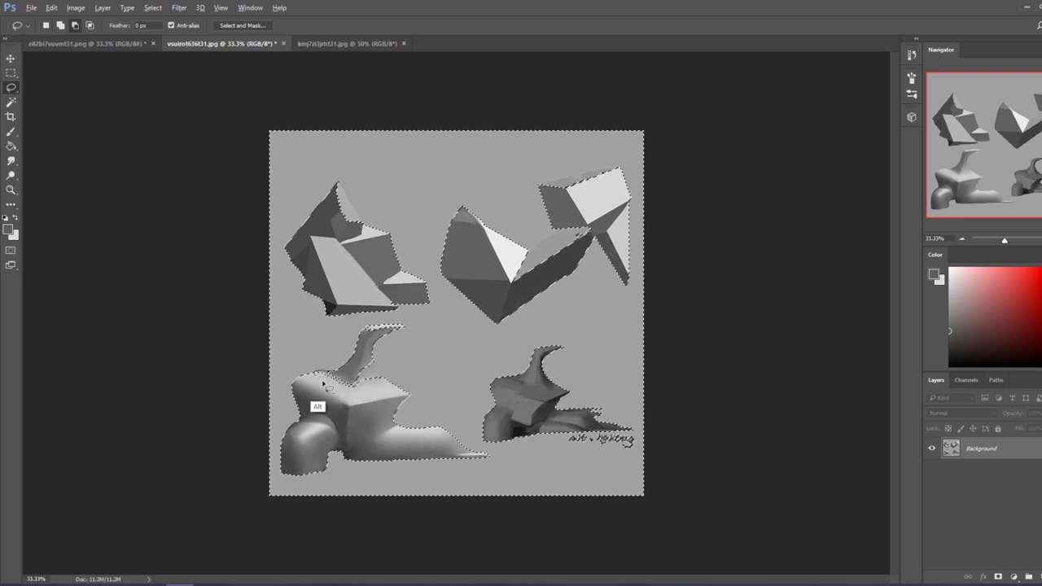
Add the lower-left shape's upper curve strip back to the selection with Shift-lasso
key("alt")
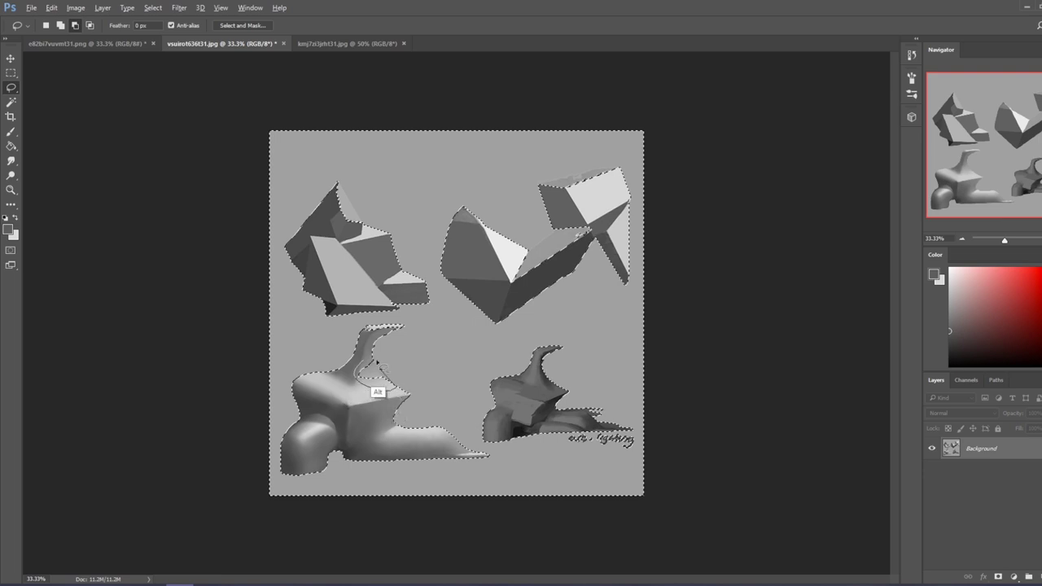
key("shift")
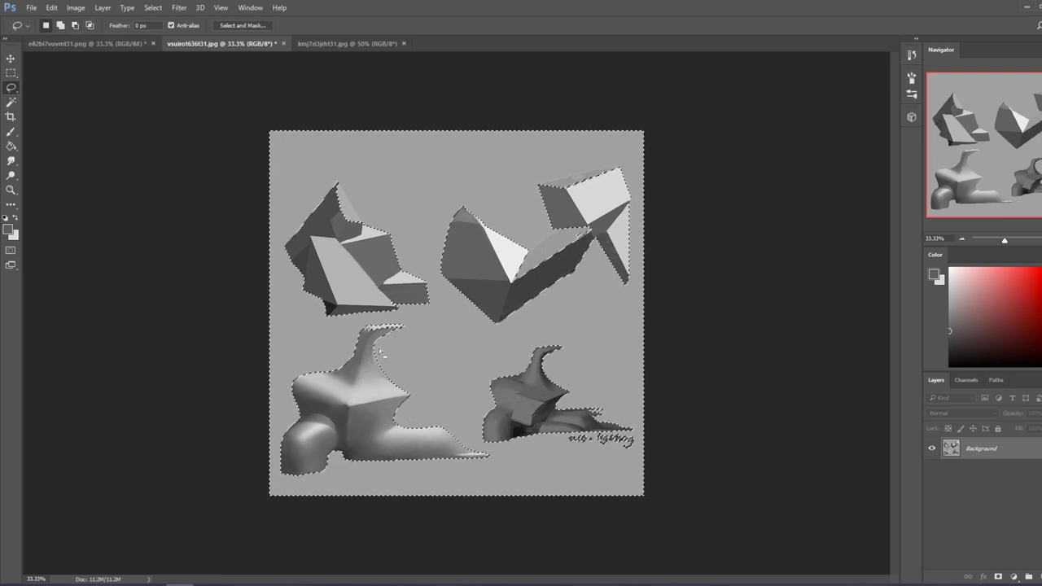
mouse_move(372, 340)
left_mouse_down()
mouse_move(418, 373)
mouse_move(375, 350)
mouse_move(401, 395)
mouse_move(408, 341)
mouse_move(375, 356)
mouse_move(425, 390)
mouse_move(382, 330)
mouse_move(368, 328)
mouse_move(399, 329)
mouse_move(364, 334)
mouse_move(365, 346)
mouse_move(395, 346)
mouse_move(366, 358)
left_mouse_up()
left_click_drag(405, 325, 364, 324)
key("shift")
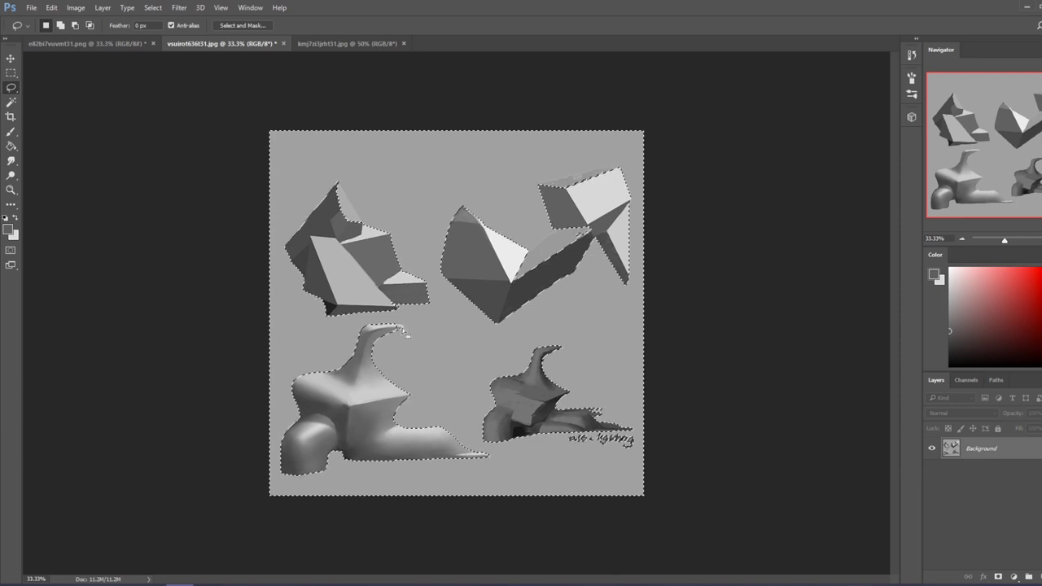
key("alt")
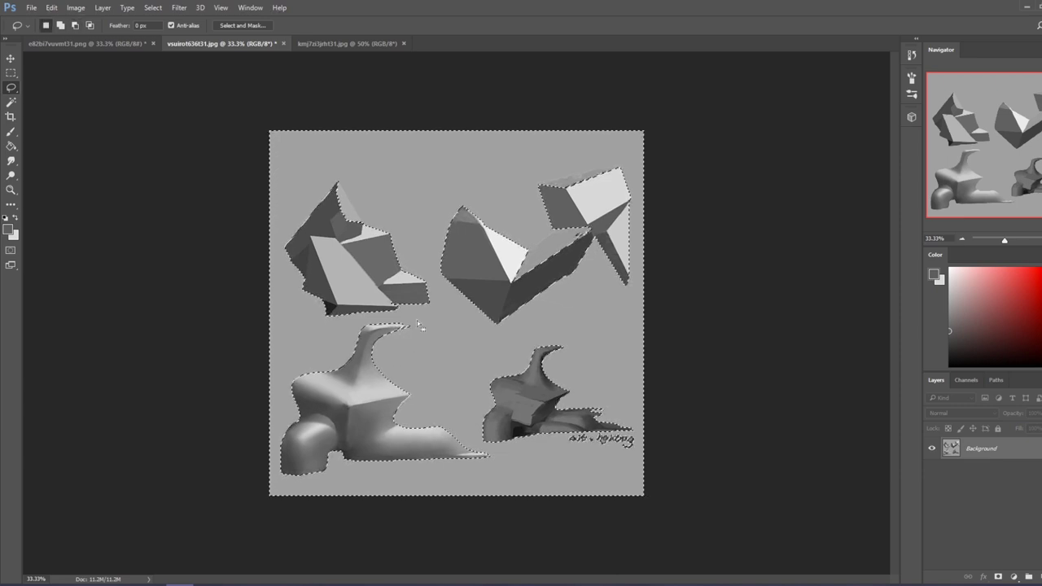
key("shift")
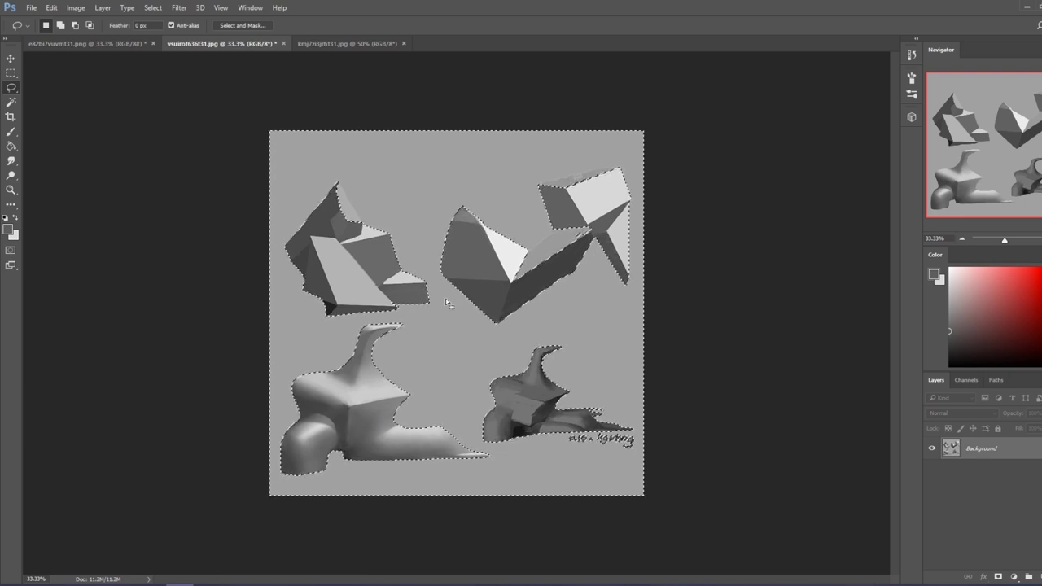
Clear the selection and smudge the lower-left form's core shadow smooth
key("ctrl+d")
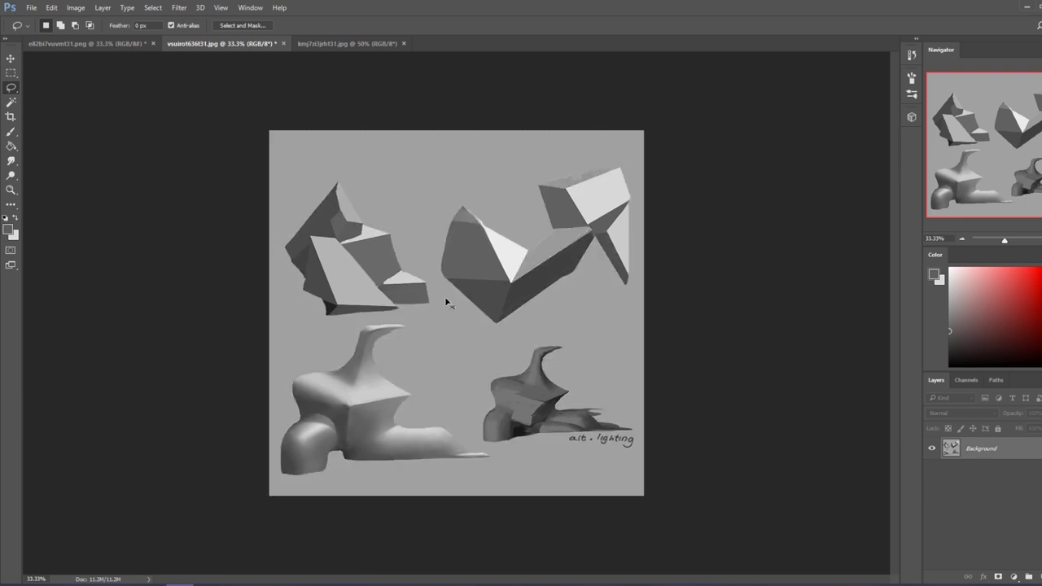
key("b")
left_click(13, 161)
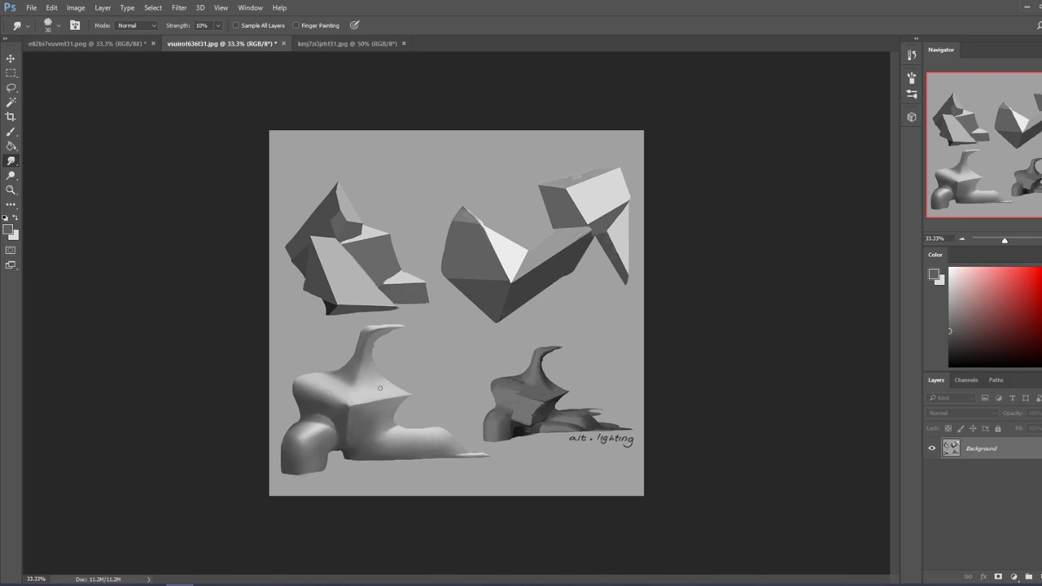
key("m")
right_click(380, 387)
left_click(461, 170)
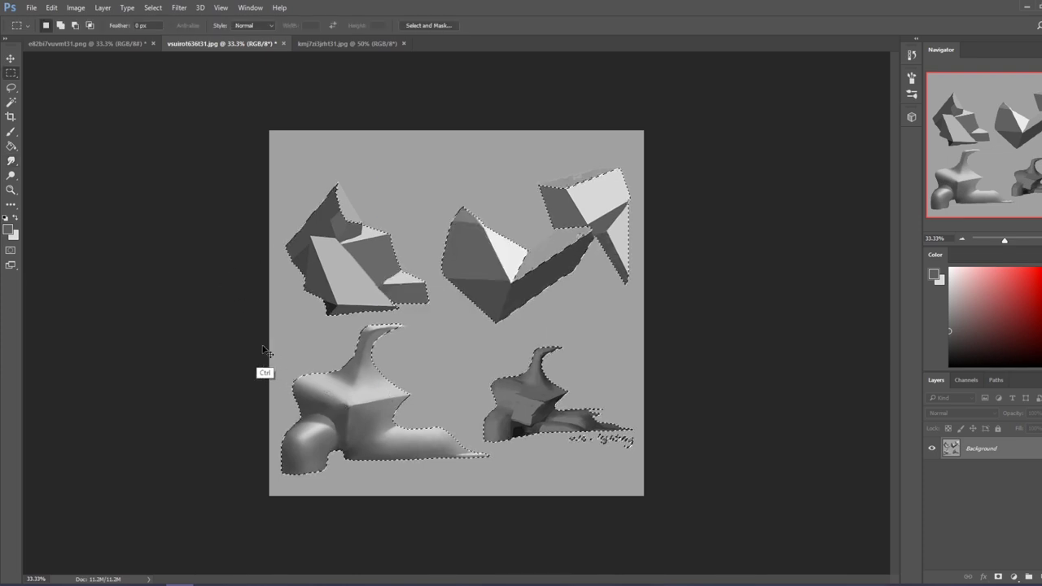
key("ctrl+d")
left_click(10, 161)
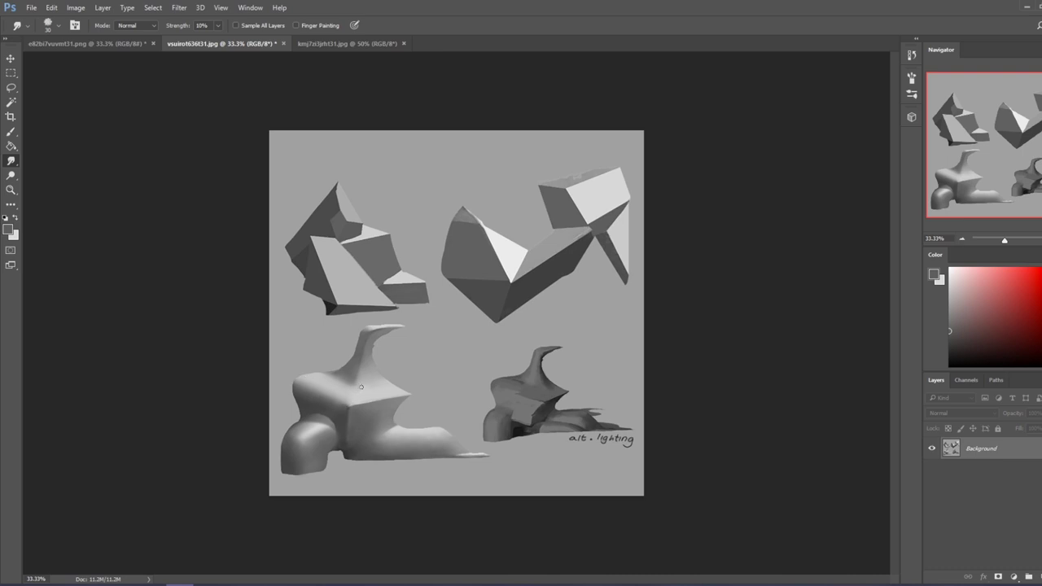
Repaint the lower-left form with sampled greys using a Lighten-mode brush, then smudge
key("b")
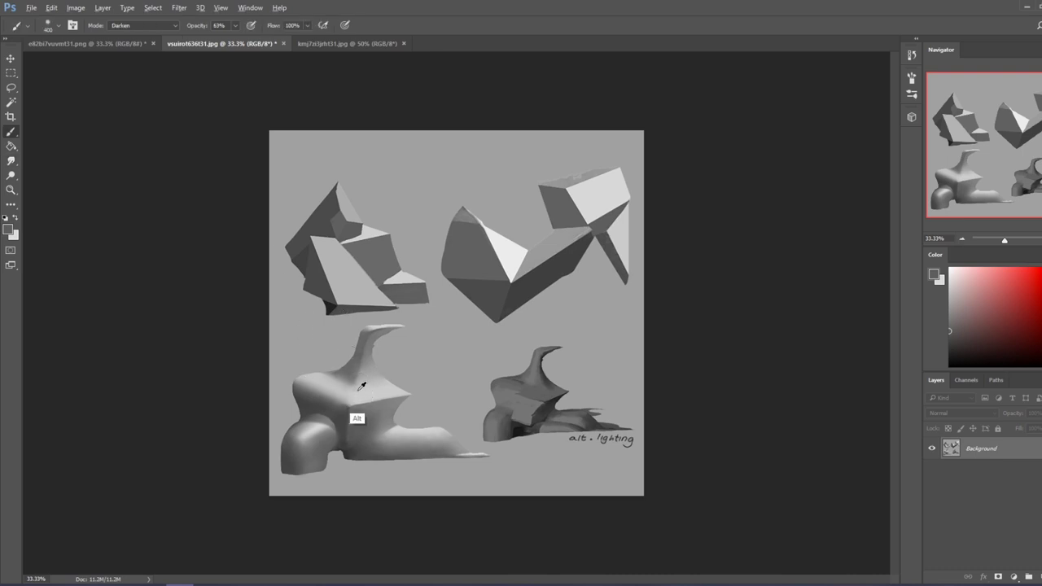
left_click(358, 419, "alt")
left_click(153, 27)
left_click(122, 109)
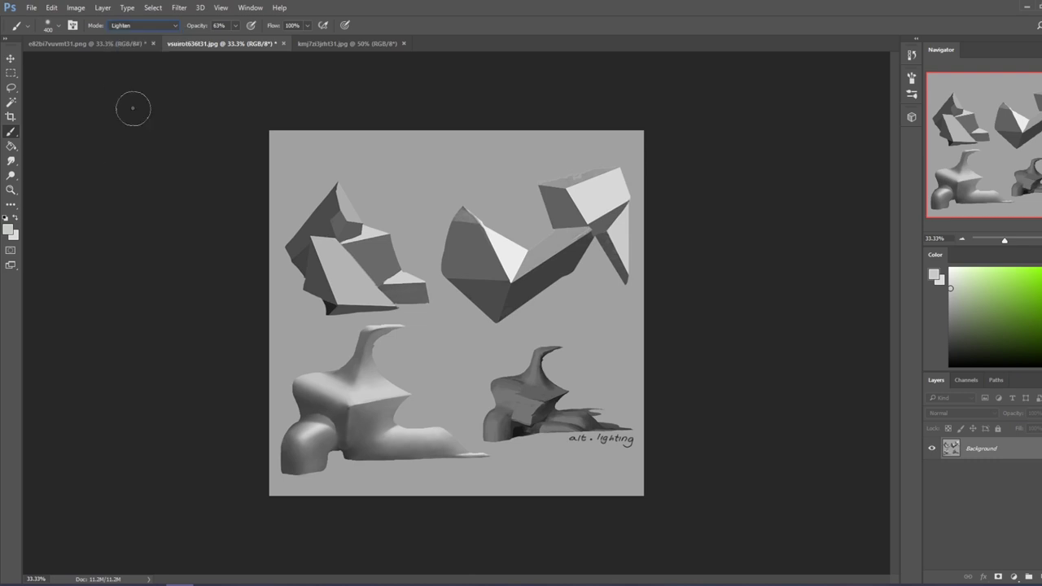
left_click(363, 385, "alt")
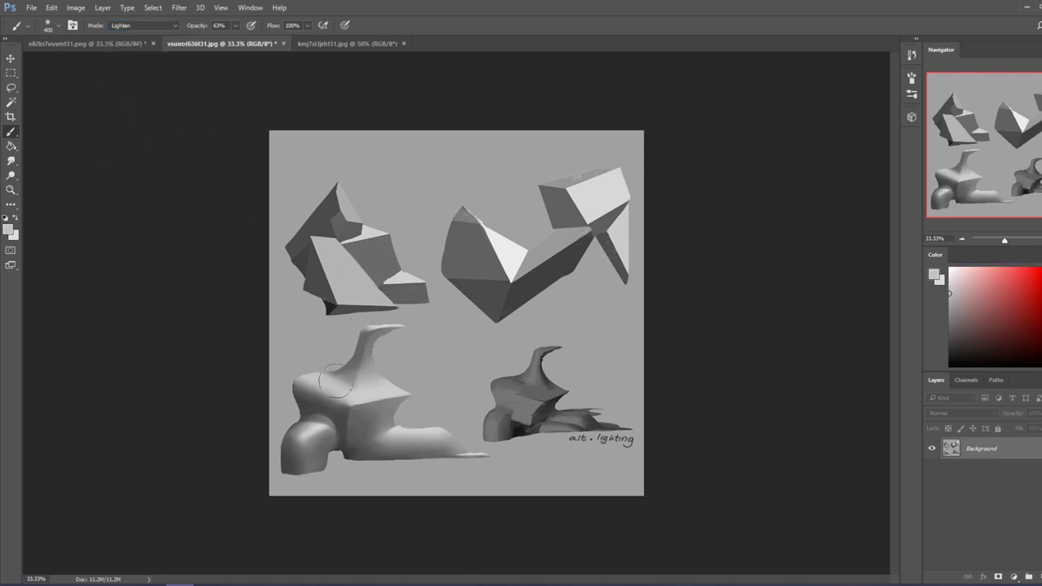
left_click(348, 381, "alt")
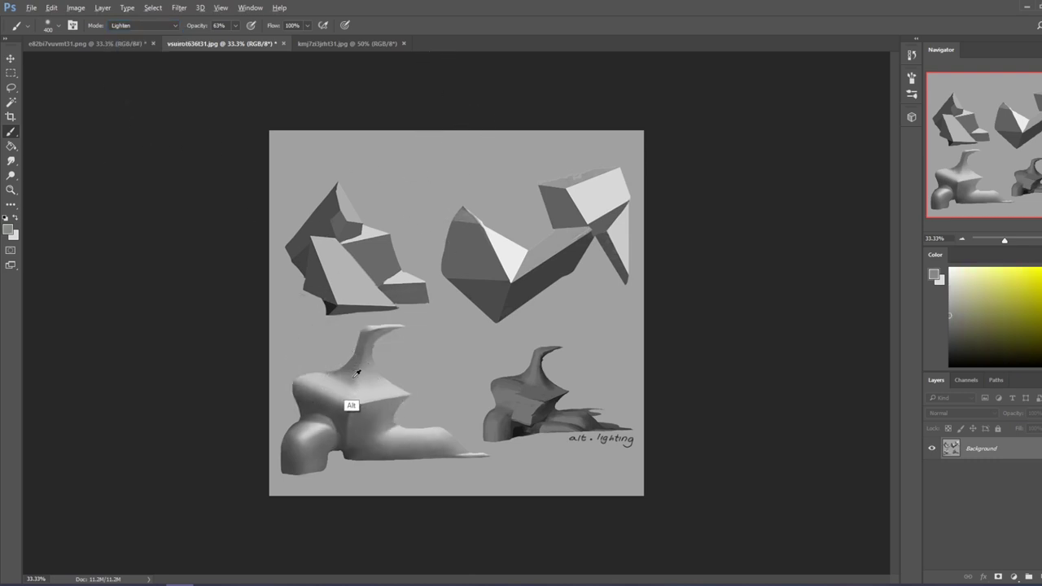
left_click(333, 379, "alt")
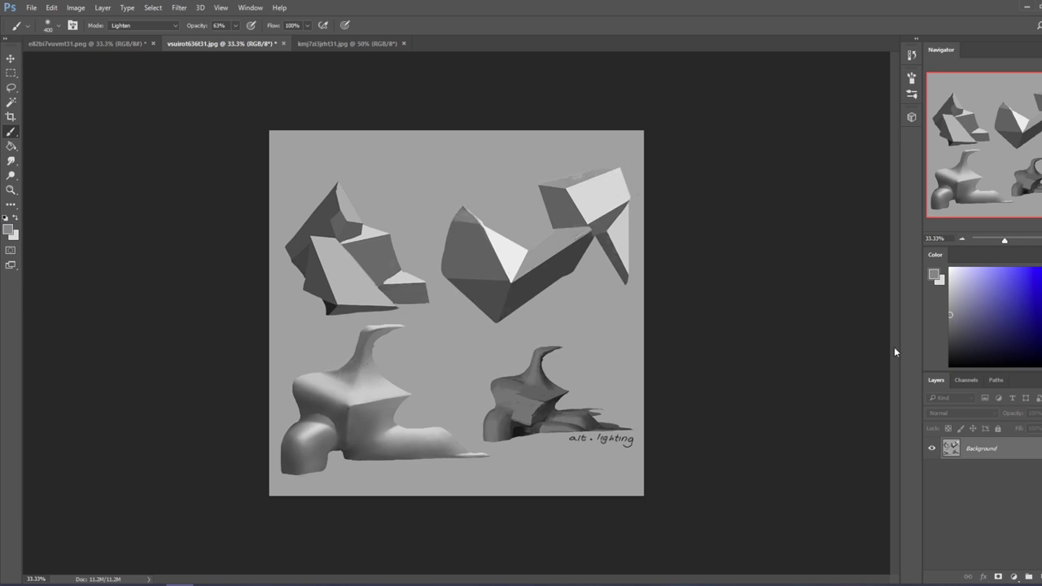
left_click(11, 161)
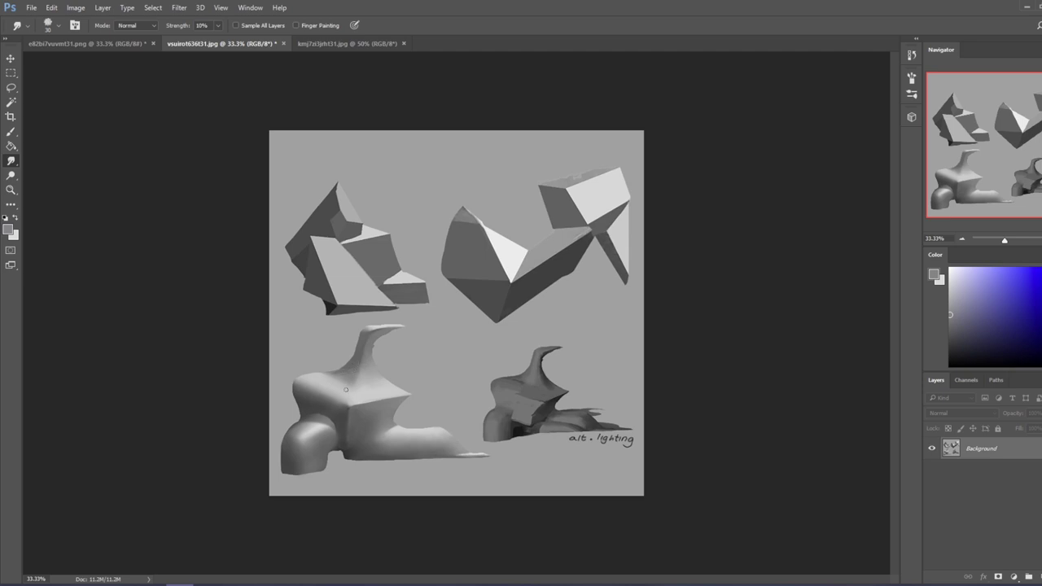
Lasso along the form's top and switch the brush to Darken with a sampled grey
key("b")
key("l")
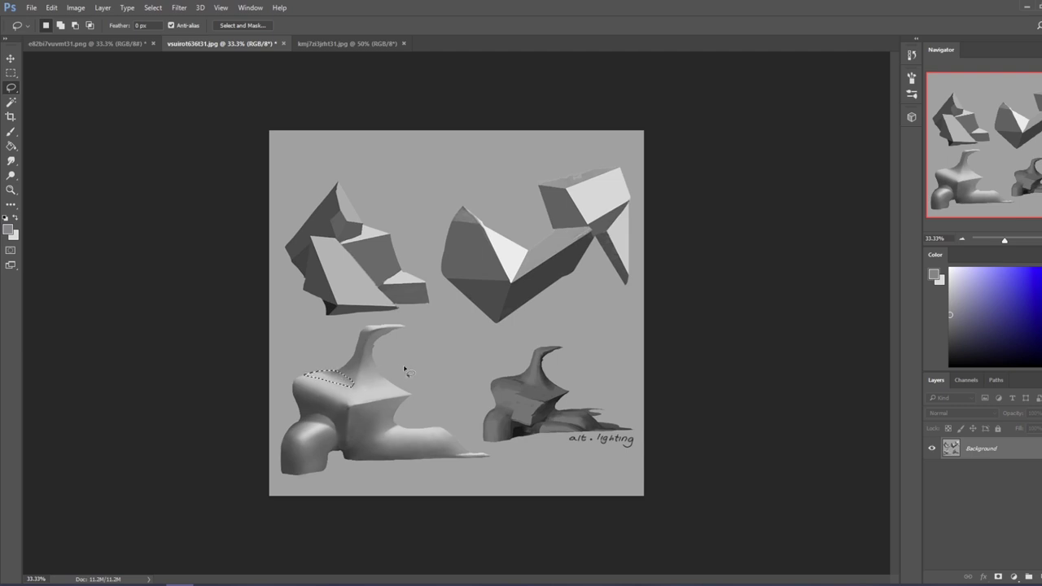
left_click_drag(376, 368, 376, 371)
key("b")
left_click(322, 359, "alt")
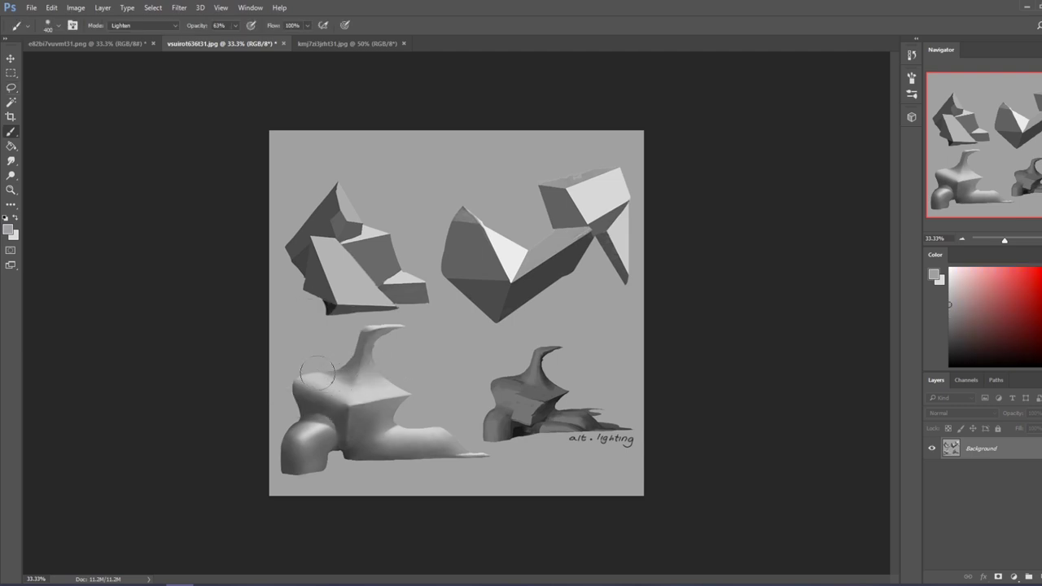
left_click(143, 25)
left_click(145, 59)
Deselect, smudge the shadow, and sample darker and lighter tones from the form
key("m")
right_click(356, 397)
left_click(426, 157)
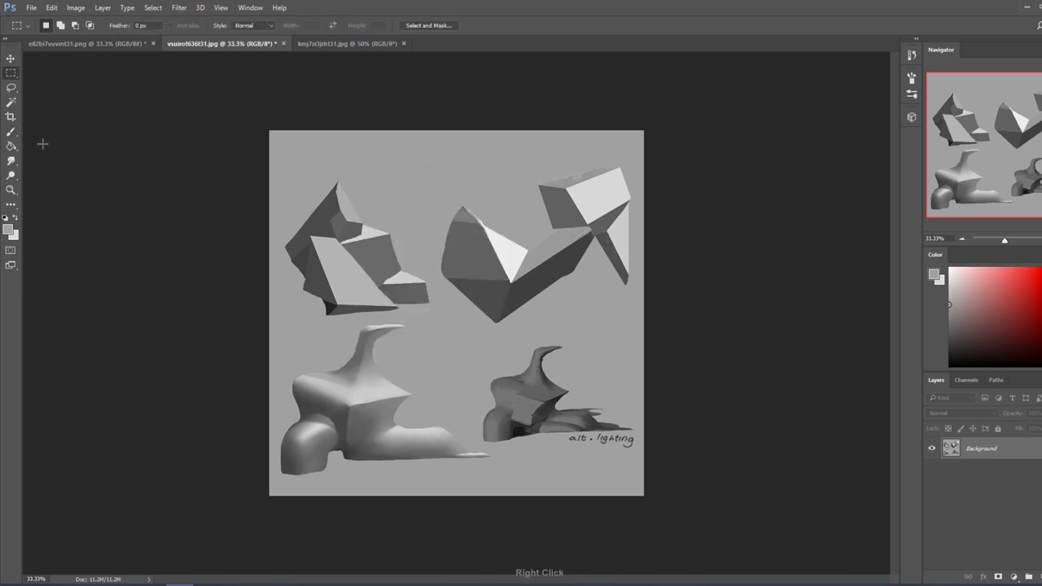
left_click(14, 162)
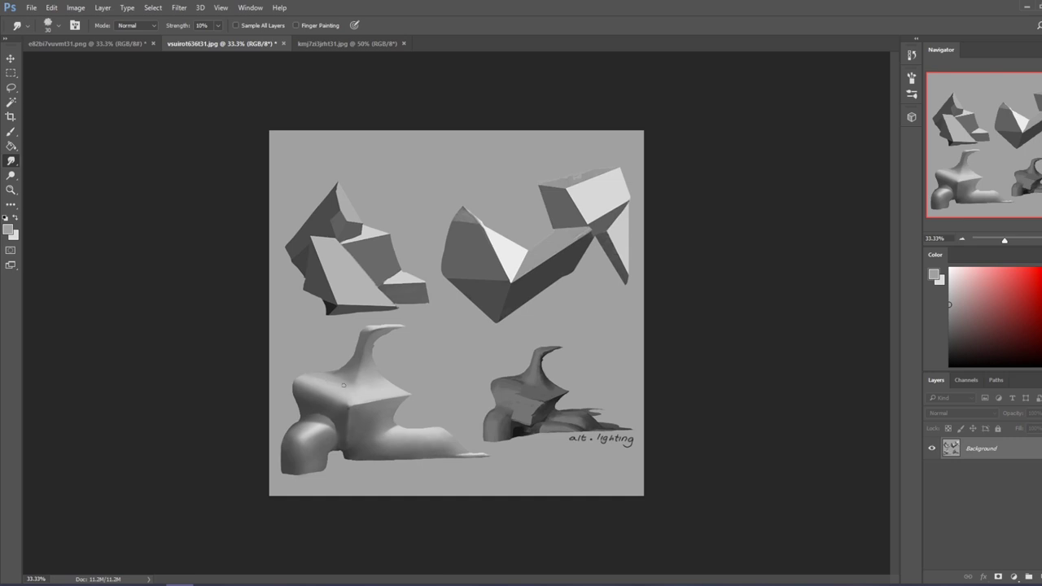
key("ctrl")
key("ctrl")
key("ctrl")
key("b")
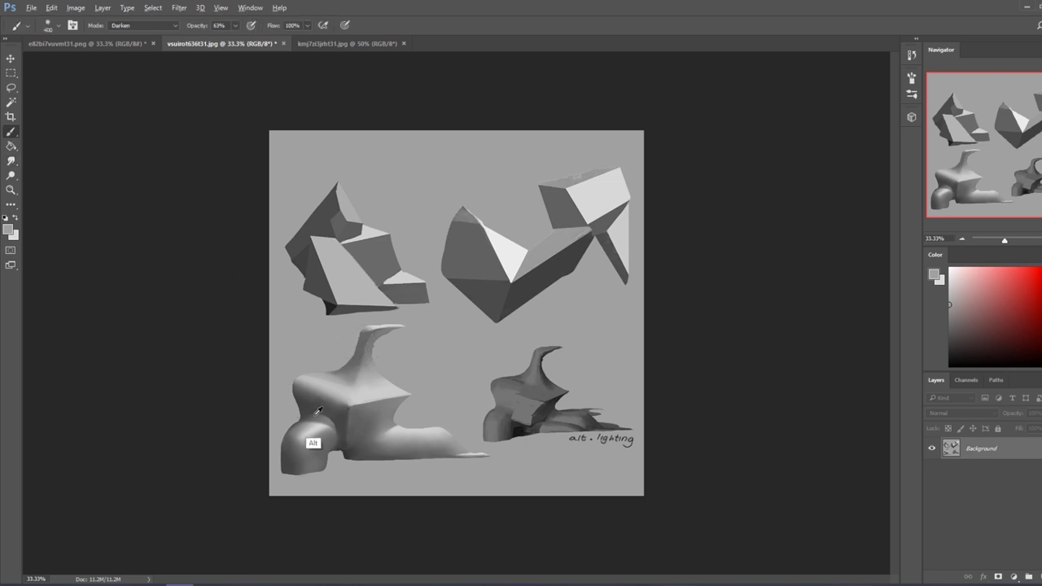
left_click(339, 412, "alt")
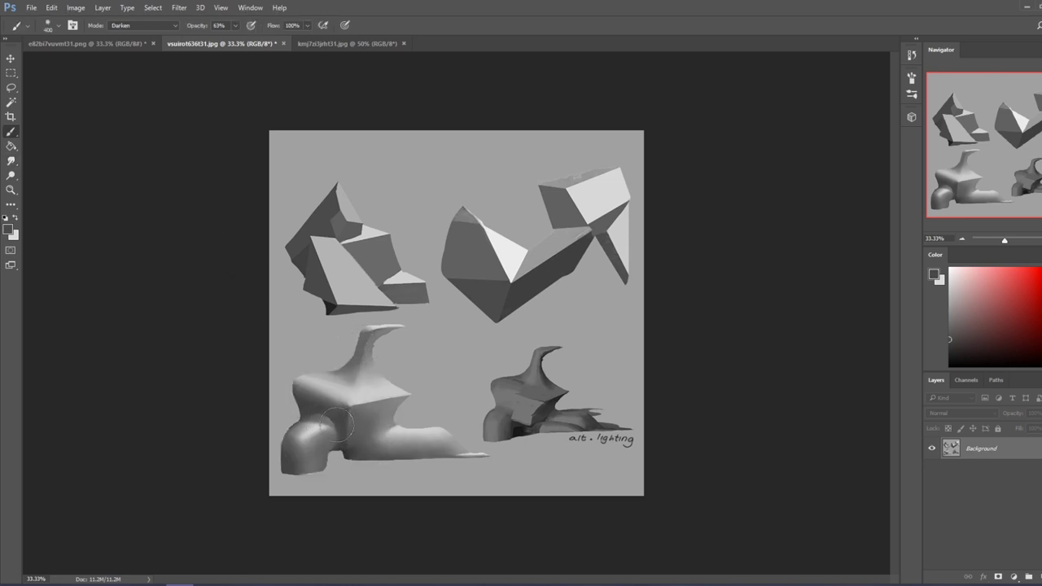
left_click(363, 393, "alt")
Set a 2500 px Lighten brush at 23% opacity, then Magic Wand the grey background
key("bracketright")
key("bracketright")
key("bracketright")
key("bracketright")
key("bracketright")
key("bracketright")
key("bracketright")
key("bracketright")
key("bracketright")
key("bracketright")
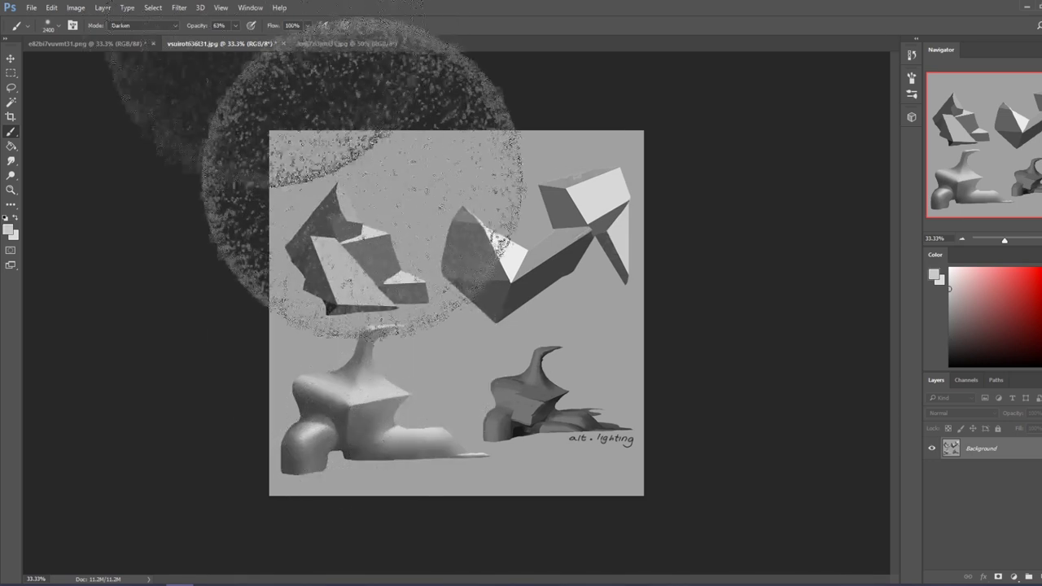
left_click(167, 29)
left_click(142, 107)
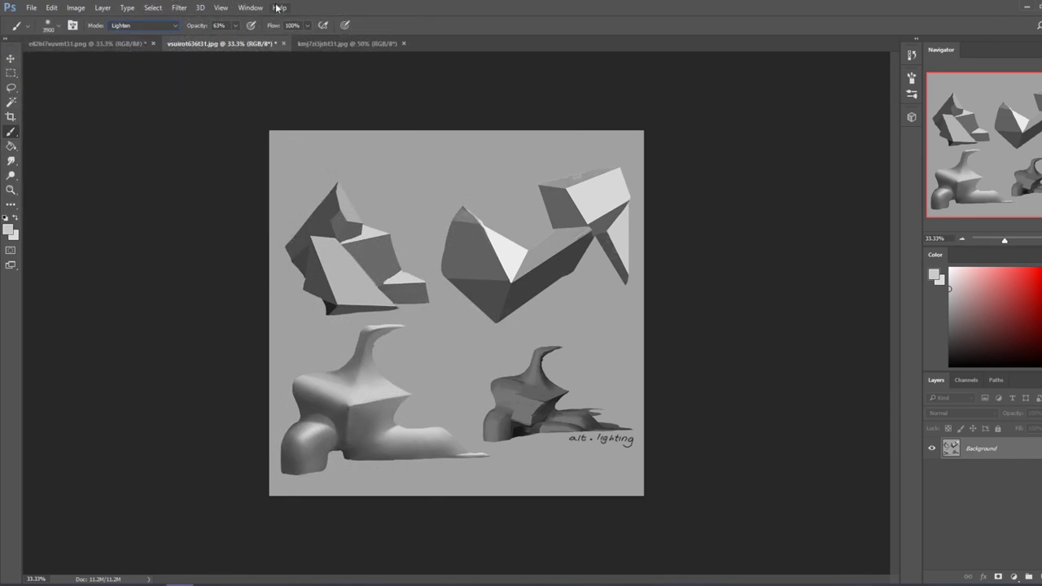
key("2")
key("3")
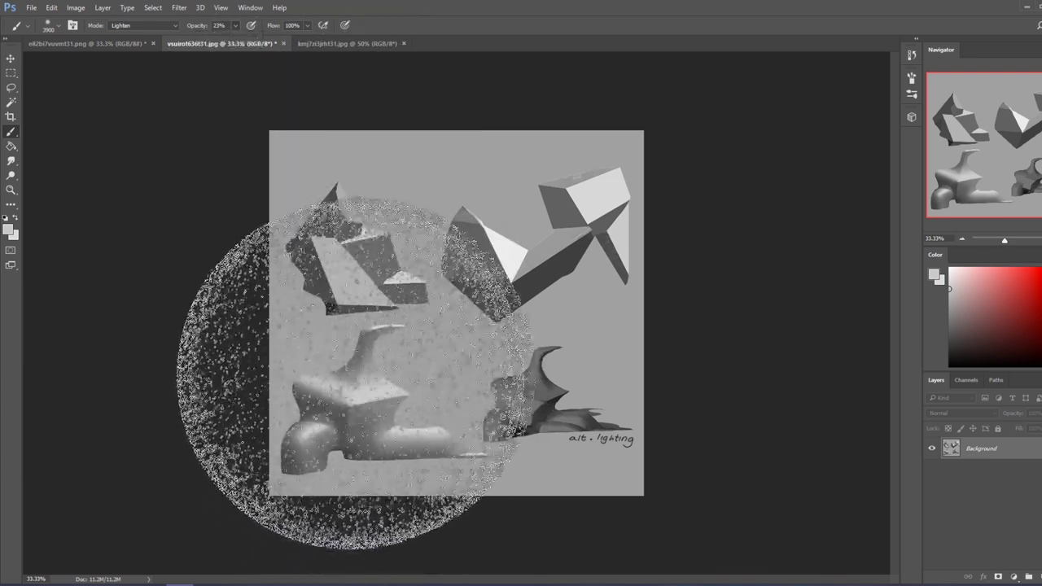
key("bracketleft")
key("bracketleft")
key("bracketleft")
key("bracketleft")
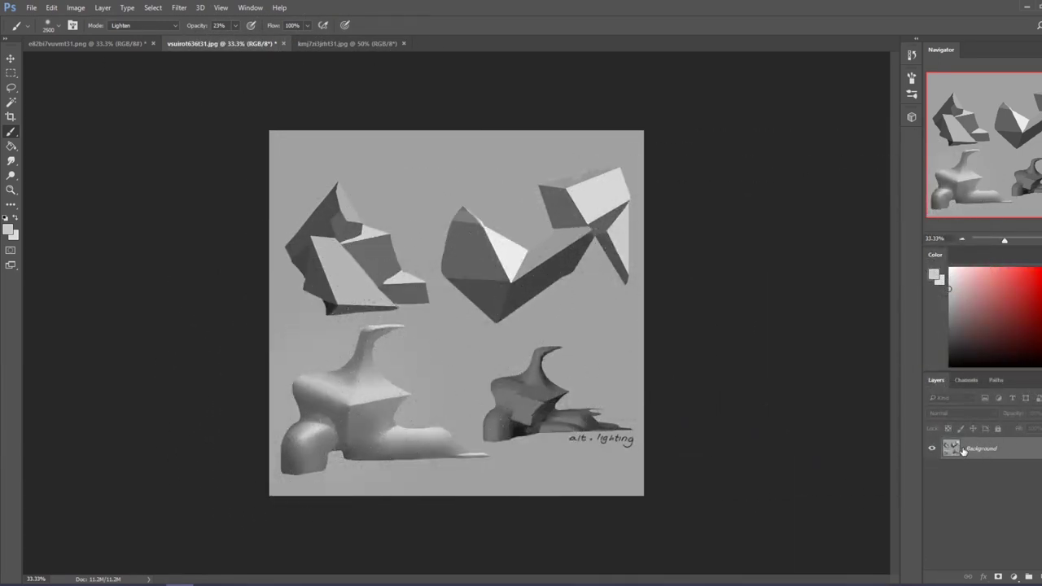
key("bracketleft")
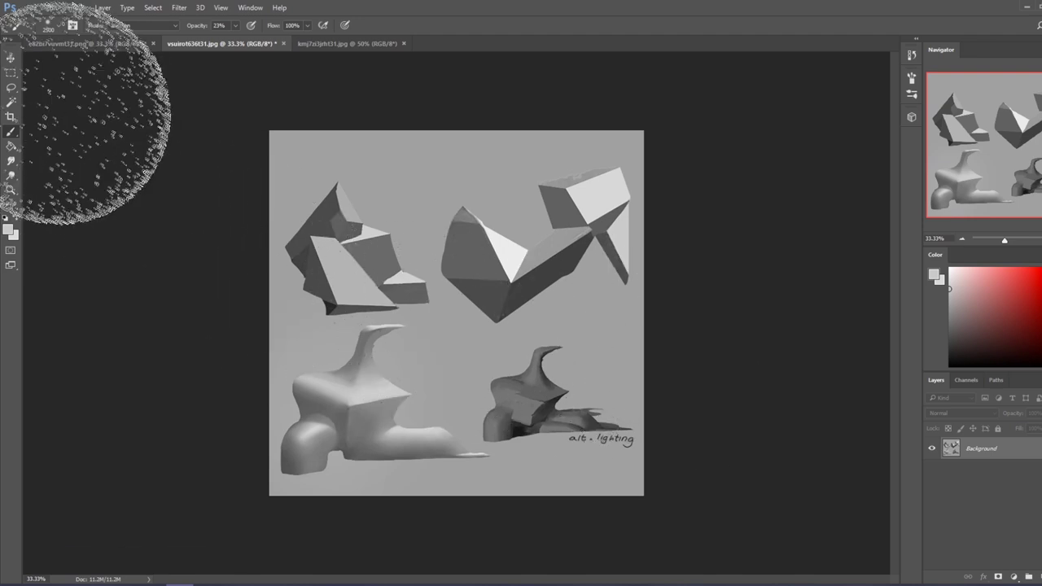
left_click(11, 101)
left_click(437, 397)
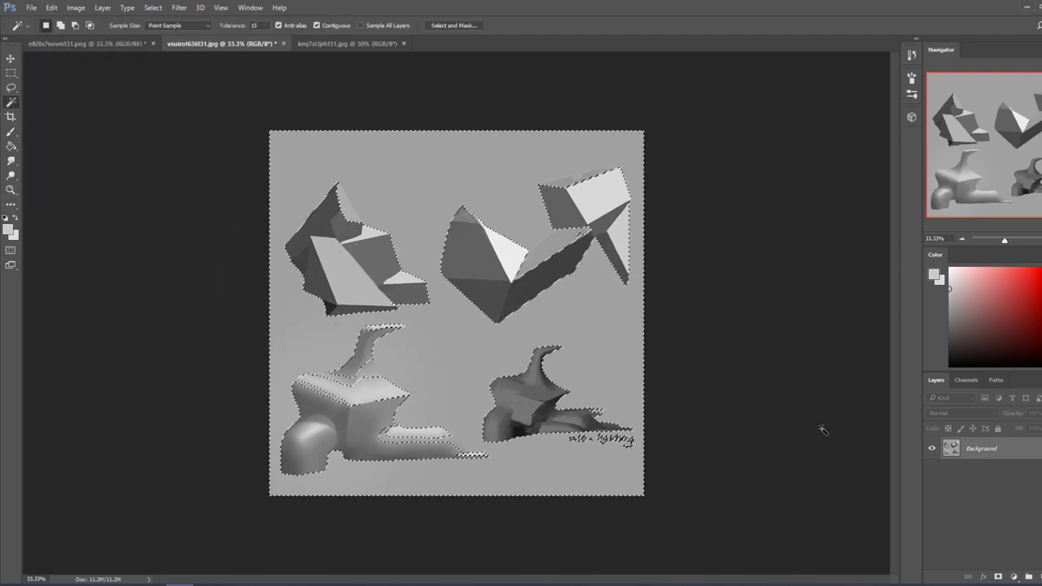
Reselect the grey background with the Magic Wand at tolerance 10
left_click(437, 376)
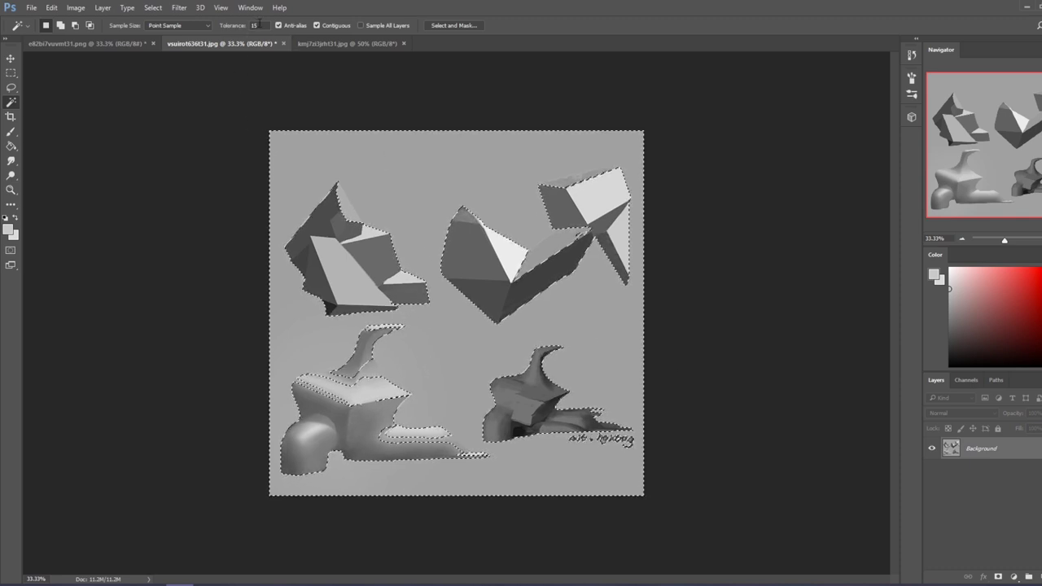
double_click(255, 24)
type("5")
left_click(446, 383)
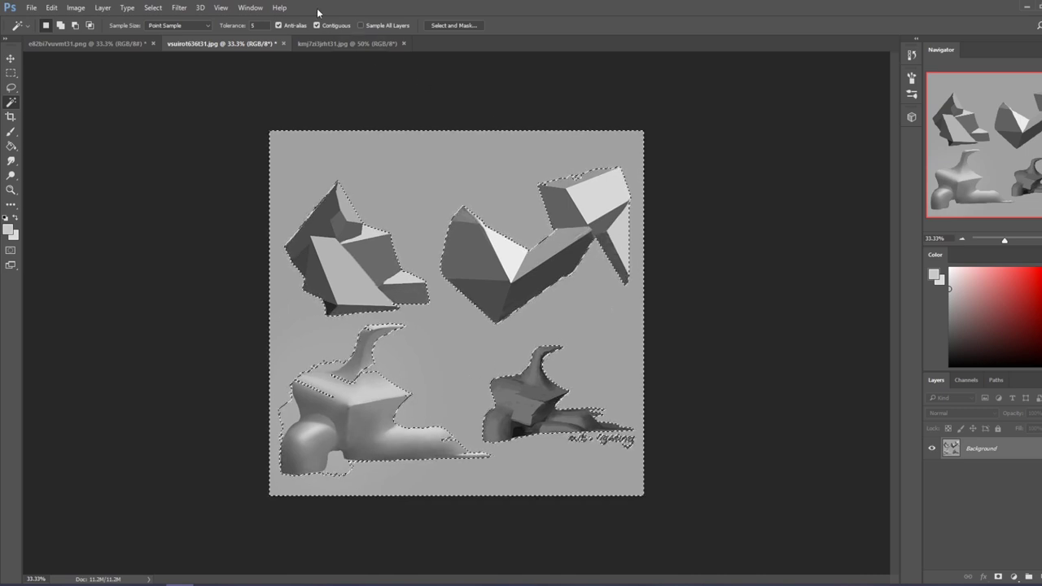
double_click(255, 24)
type("10")
key("Return")
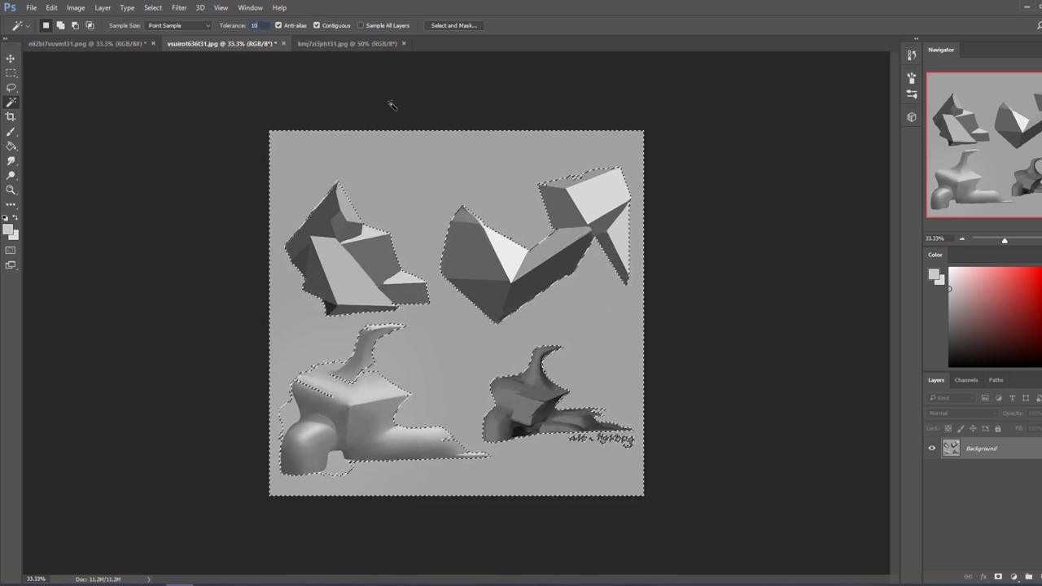
left_click(419, 361)
Lasso-trim the selection around the lower-left form's horn, notch, tip and bottom edge
key("l")
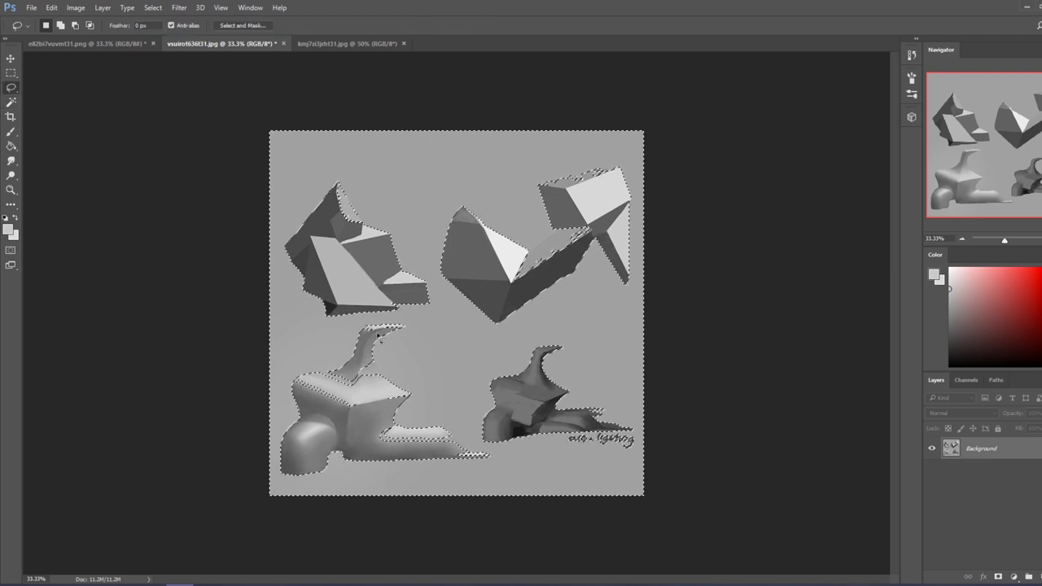
key("ctrl")
mouse_move(370, 362)
left_mouse_down()
mouse_move(366, 330)
mouse_move(339, 371)
mouse_move(309, 376)
left_mouse_up()
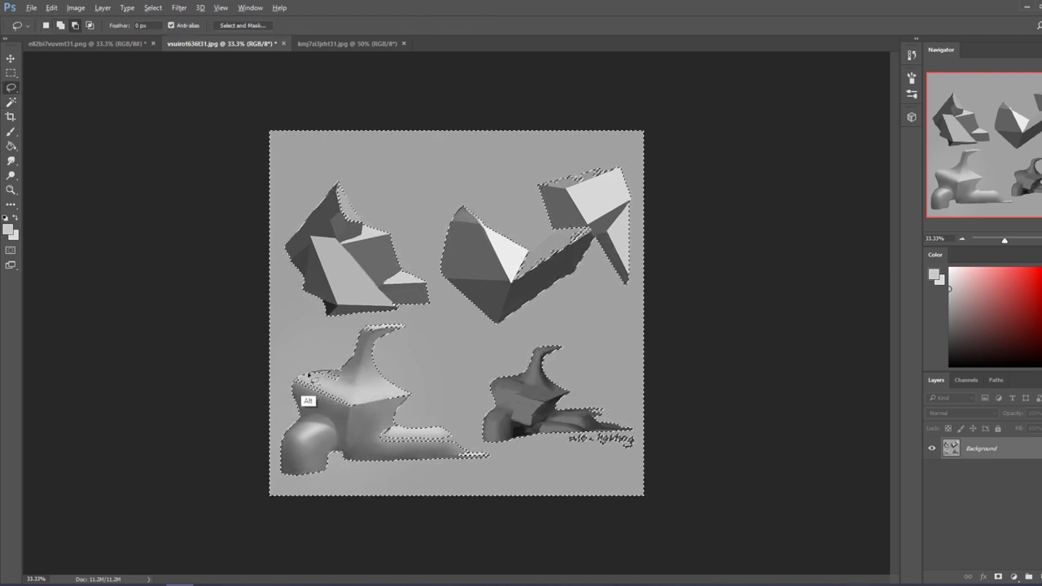
mouse_move(349, 420)
left_mouse_down()
mouse_move(376, 377)
mouse_move(426, 211)
mouse_move(399, 426)
mouse_move(387, 418)
mouse_move(409, 445)
mouse_move(442, 419)
mouse_move(471, 457)
mouse_move(431, 453)
mouse_move(448, 410)
mouse_move(460, 428)
mouse_move(451, 438)
mouse_move(477, 457)
mouse_move(440, 444)
mouse_move(459, 463)
mouse_move(447, 435)
mouse_move(479, 457)
left_mouse_up()
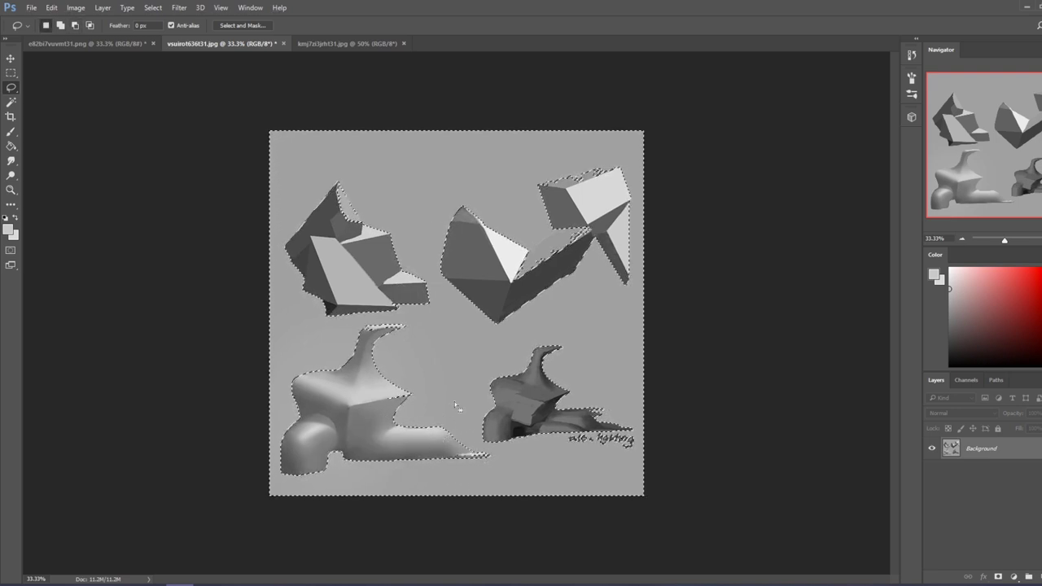
left_click_drag(413, 411, 389, 425)
mouse_move(363, 334)
left_mouse_down()
mouse_move(401, 327)
mouse_move(382, 342)
mouse_move(372, 342)
mouse_move(442, 326)
mouse_move(409, 335)
mouse_move(372, 391)
mouse_move(439, 363)
left_mouse_up()
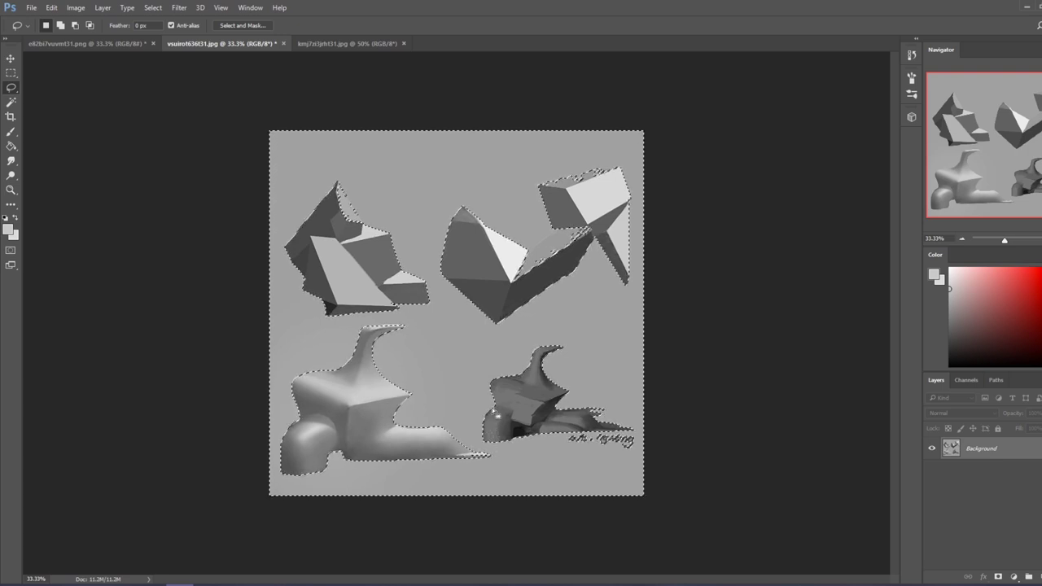
mouse_move(415, 413)
left_mouse_down()
mouse_move(396, 442)
mouse_move(420, 455)
mouse_move(442, 430)
mouse_move(391, 442)
mouse_move(432, 448)
mouse_move(476, 437)
mouse_move(487, 446)
left_mouse_up()
Copy the selected background onto new Layer 1 and deselect
key("ctrl+shift+alt+n")
key("g")
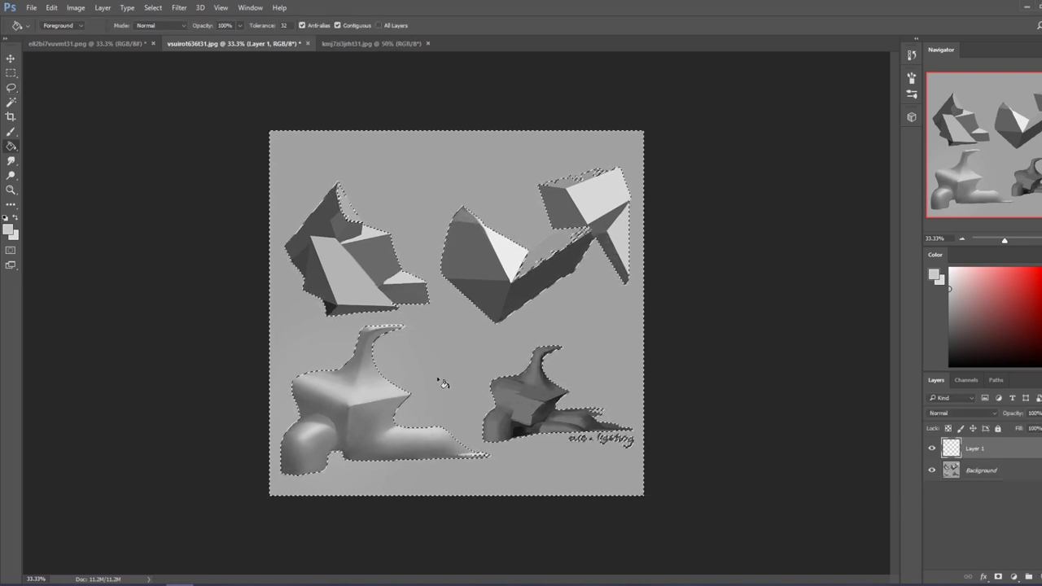
key("m")
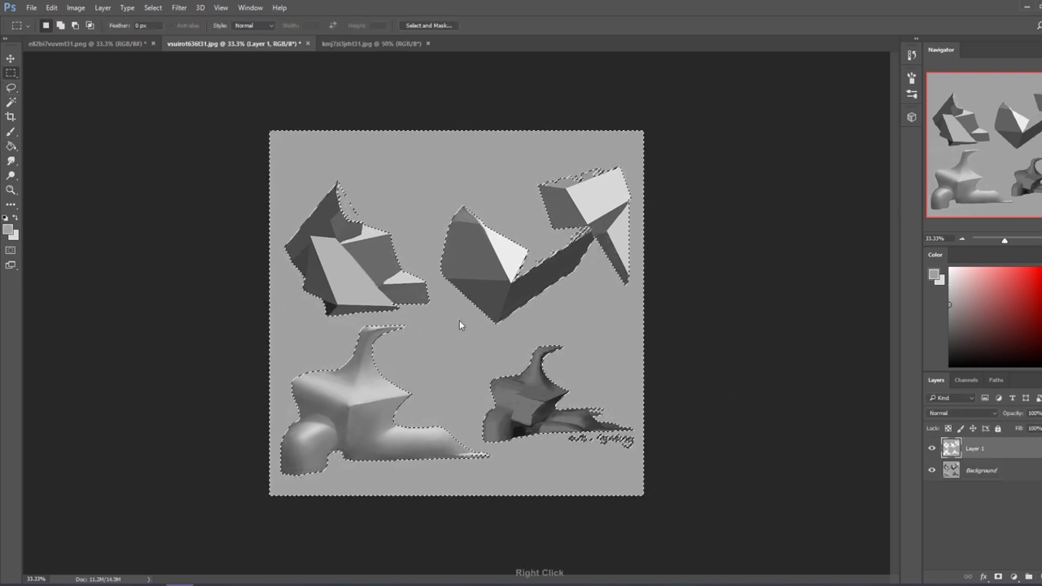
right_click(454, 322)
left_click(496, 344)
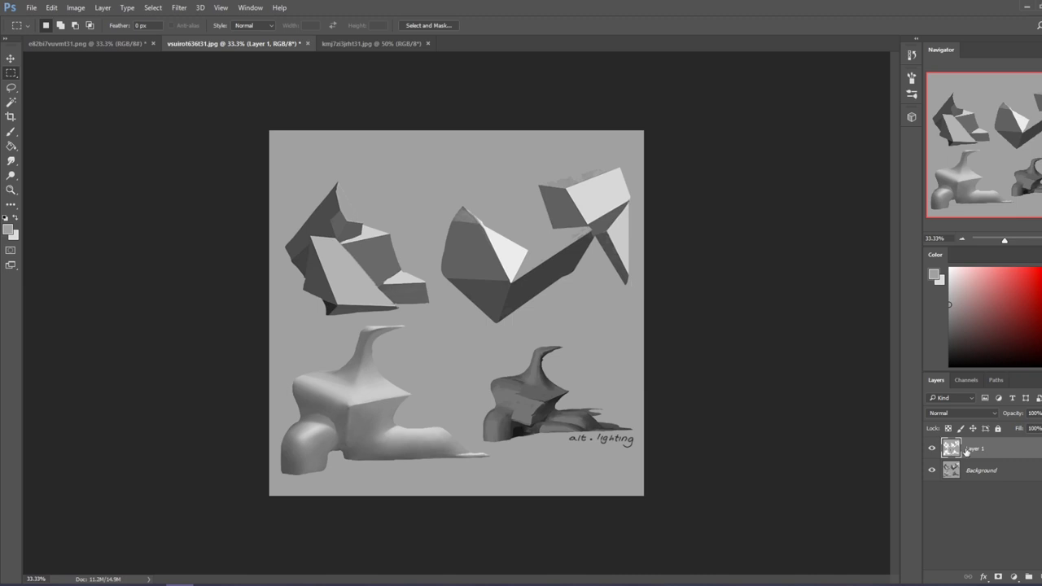
Lighten Layer 1 to about +22 lightness with Hue/Saturation
key("ctrl+u")
left_click_drag(767, 297, 790, 293)
left_click(892, 204)
right_click(484, 368)
left_click(537, 138)
right_click(521, 174)
key("Escape")
key("ctrl+u")
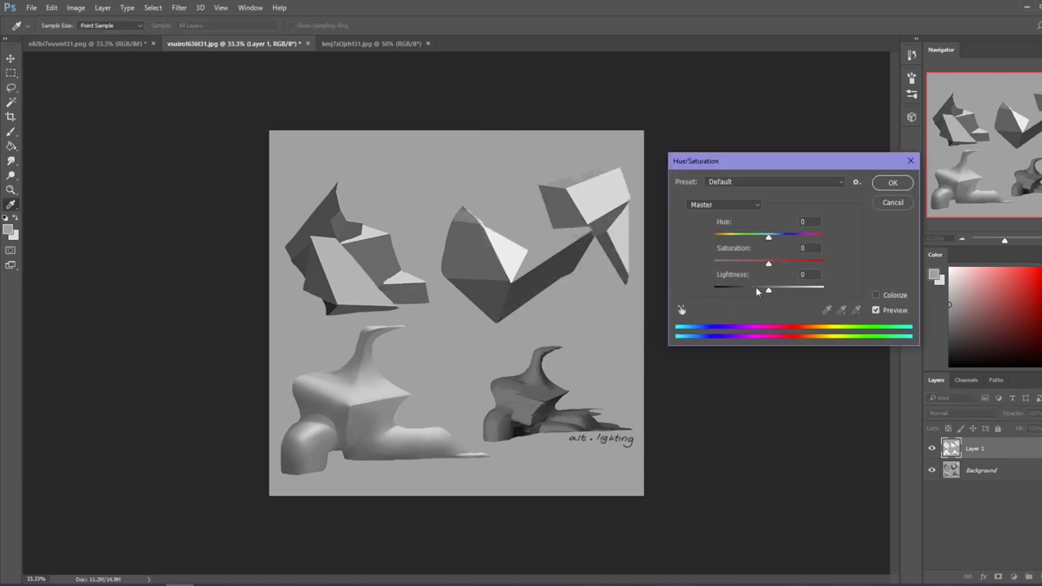
left_click_drag(771, 296, 783, 293)
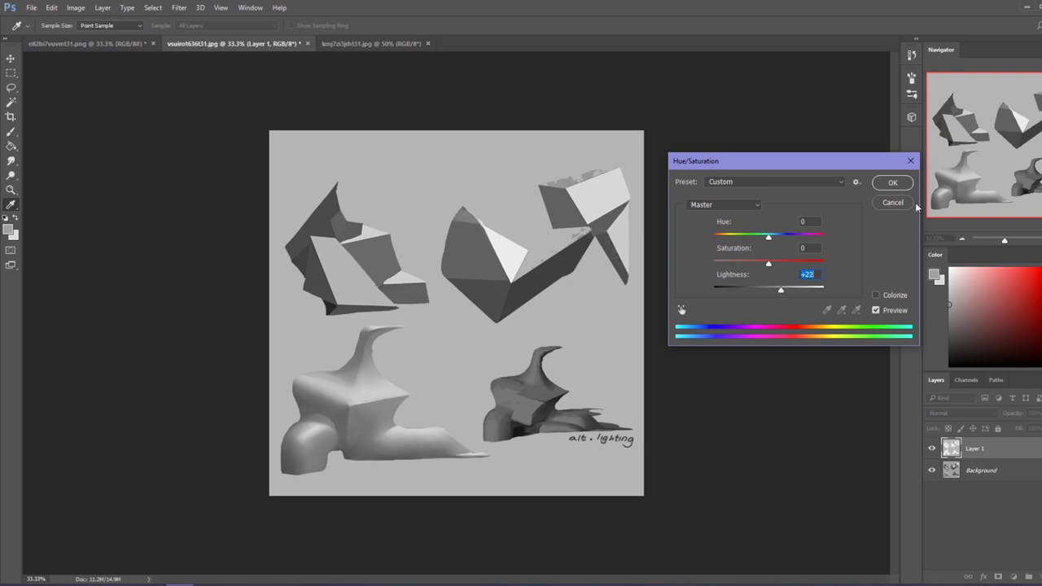
left_click(893, 184)
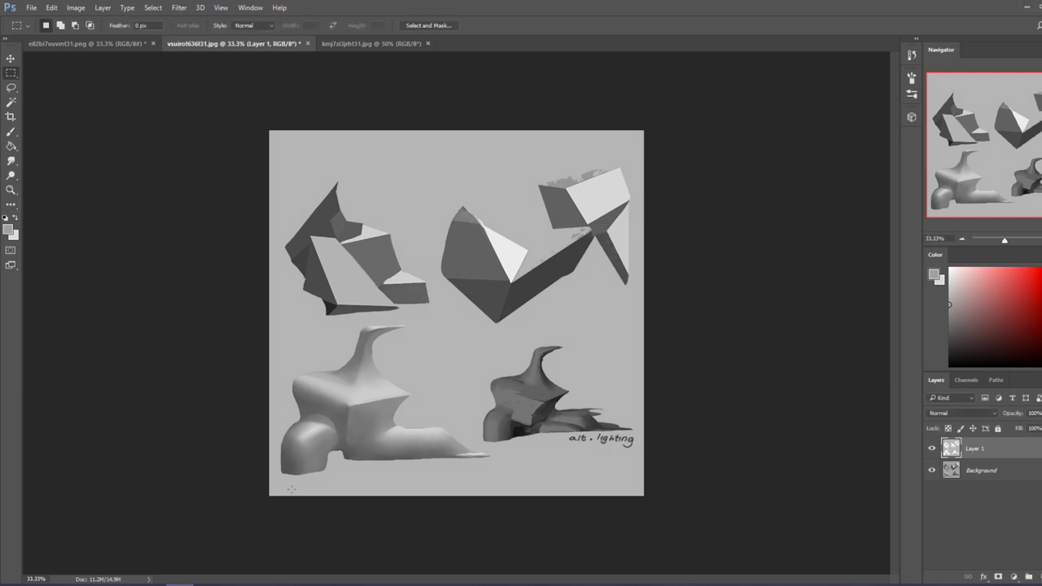
On a new Darken layer, paint cast shadows under the lower shapes with a 1200 px brush
key("ctrl+shift+alt+n")
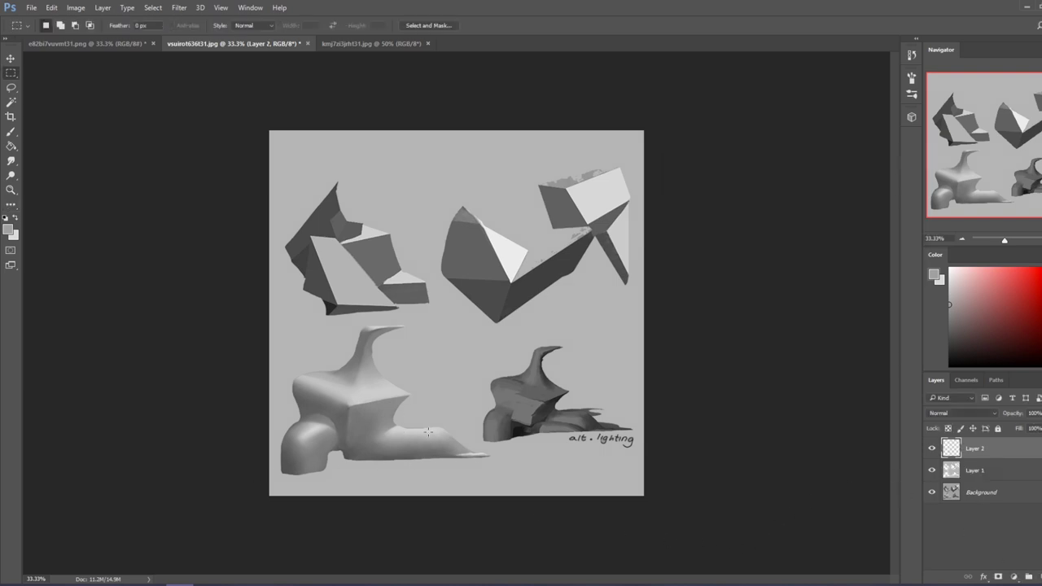
key("l")
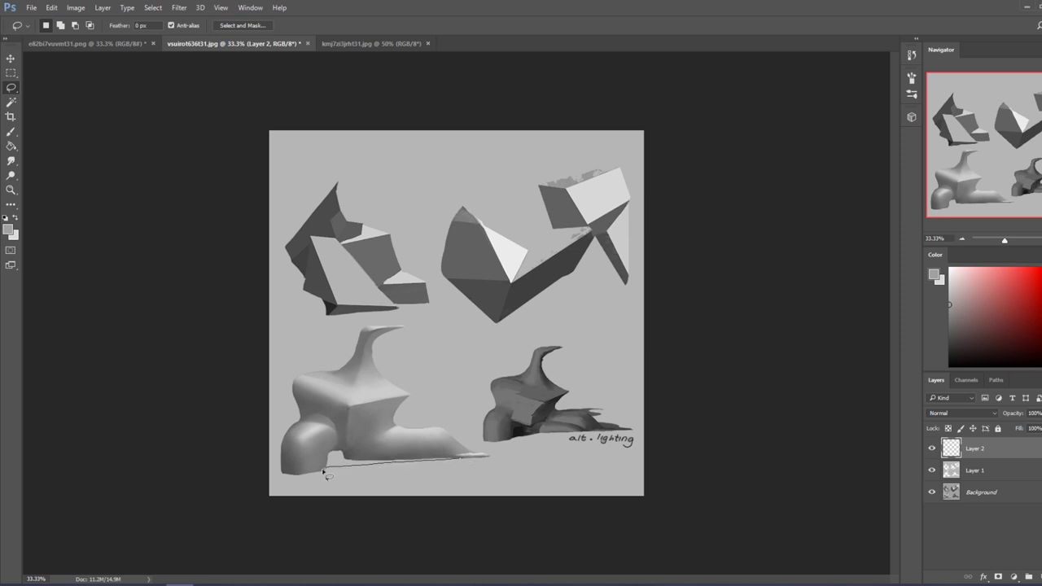
left_click_drag(240, 482, 255, 458)
left_click_drag(334, 453, 461, 461)
key("b")
key("bracketleft")
key("bracketleft")
key("bracketleft")
key("bracketleft")
key("bracketleft")
key("bracketleft")
key("bracketleft")
key("bracketleft")
key("bracketleft")
key("bracketleft")
key("bracketleft")
key("bracketleft")
key("bracketleft")
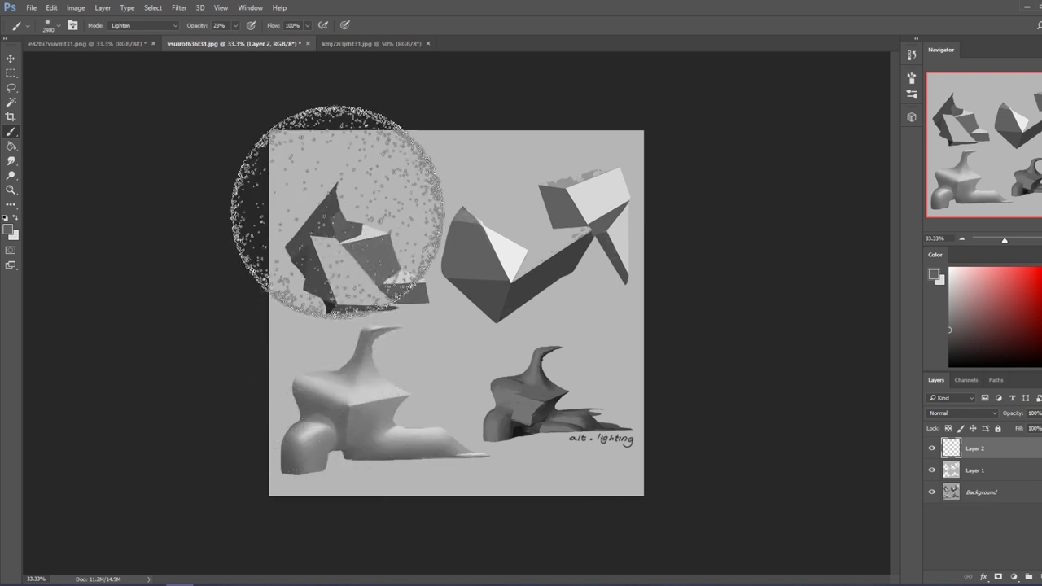
left_click(959, 414)
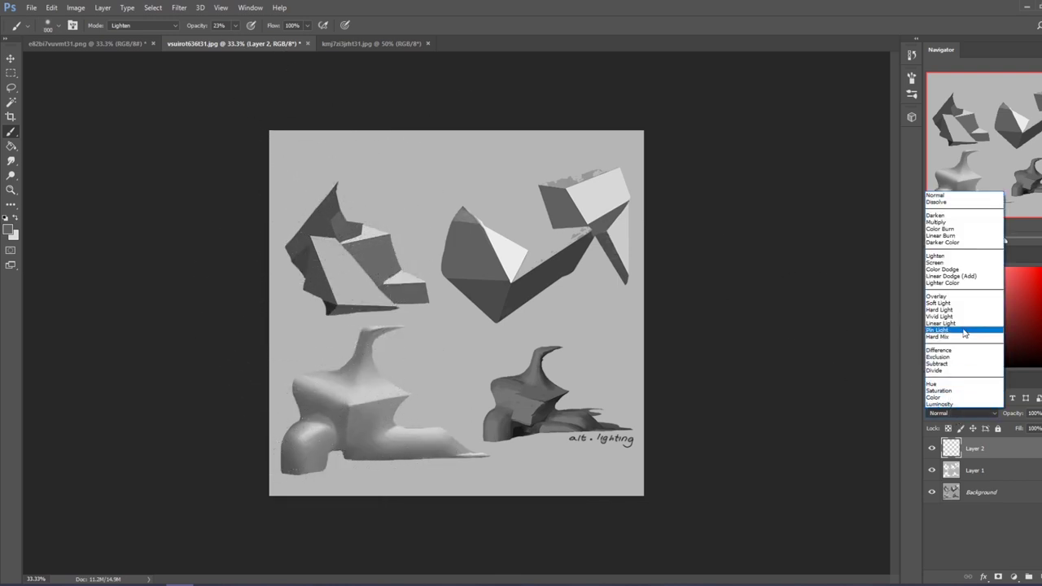
left_click(937, 215)
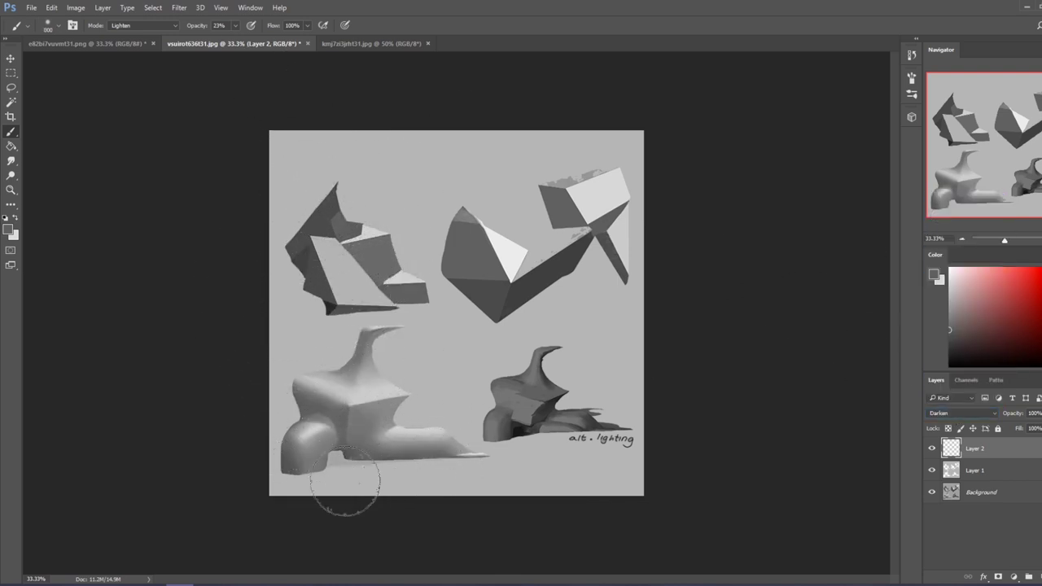
mouse_move(273, 469)
left_mouse_down()
mouse_move(254, 478)
mouse_move(326, 484)
left_mouse_up()
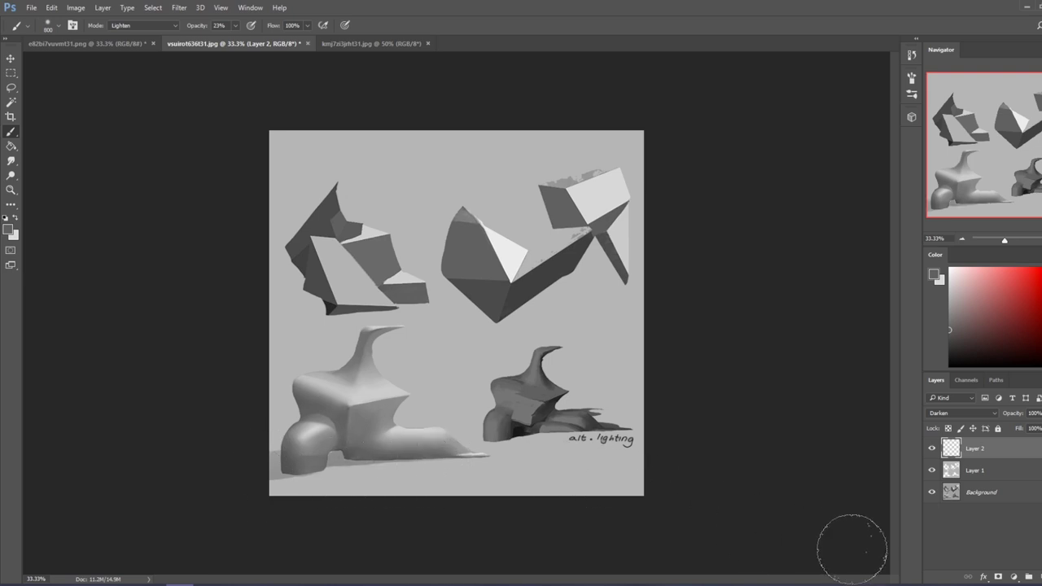
left_click_drag(367, 477, 500, 472)
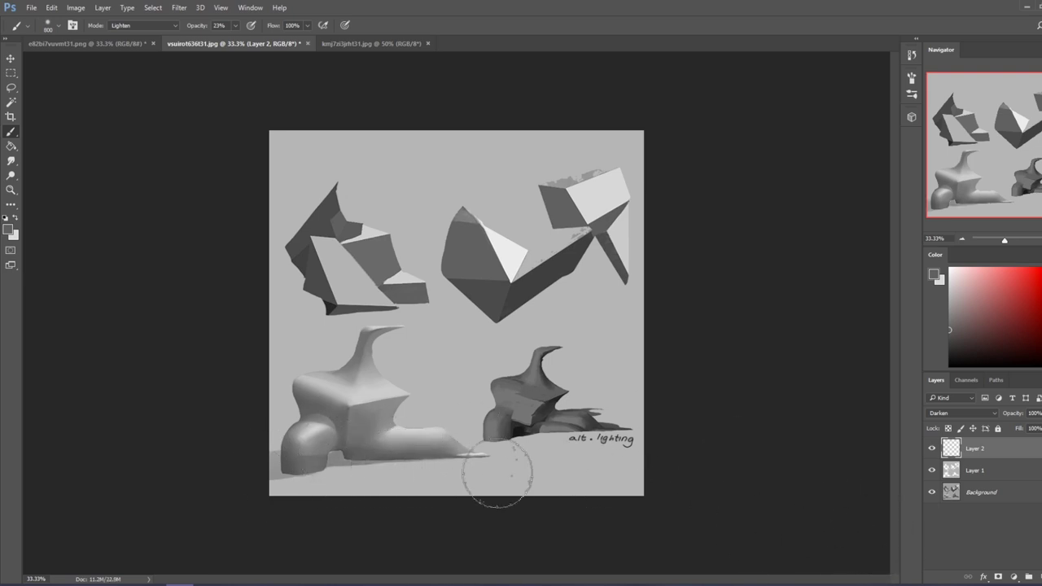
key("e")
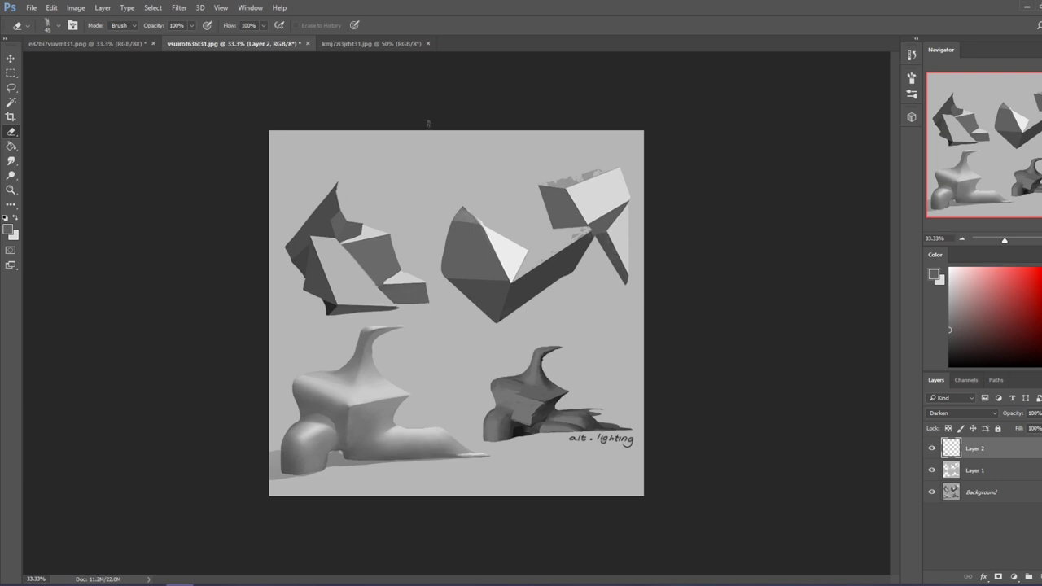
In kmj7zi3jrht31.jpg, add a layer, draw an elliptical selection over the face, add another layer
left_click(364, 42)
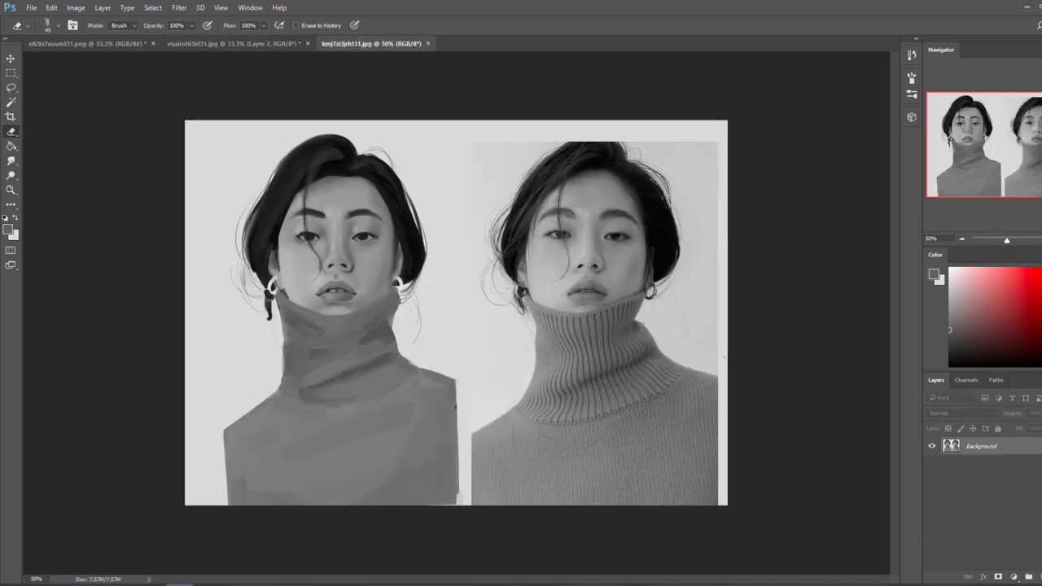
key("ctrl+shift+alt+n")
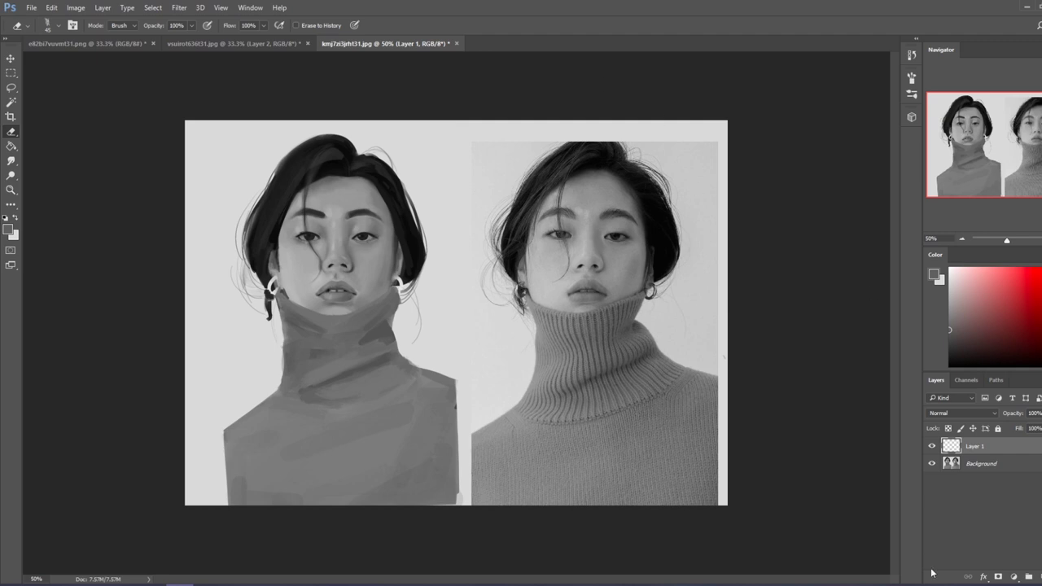
left_click(12, 73)
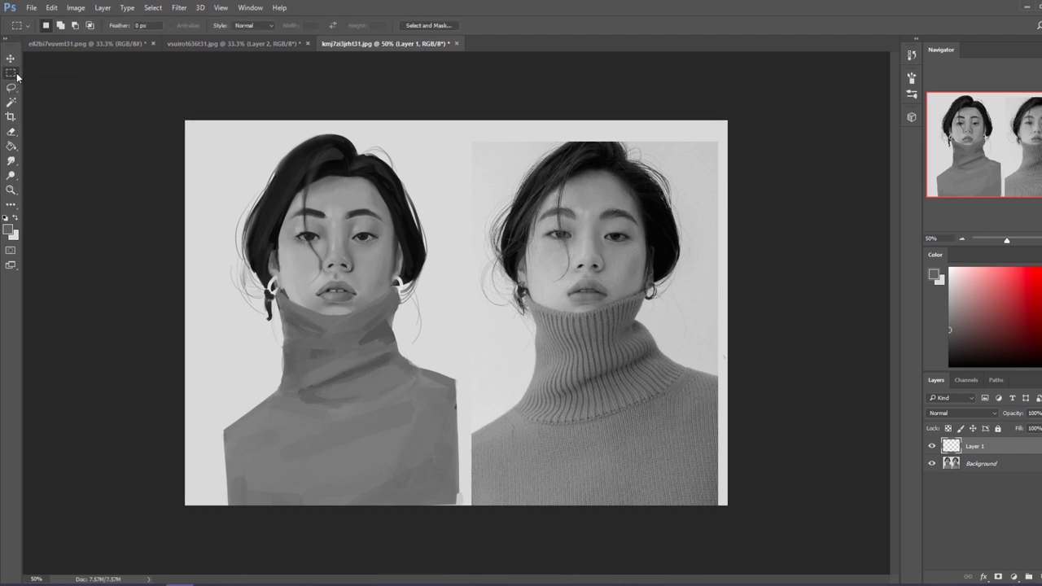
right_click(18, 76)
left_click(56, 85)
left_click_drag(518, 173, 652, 337)
key("ctrl+shift+alt+n")
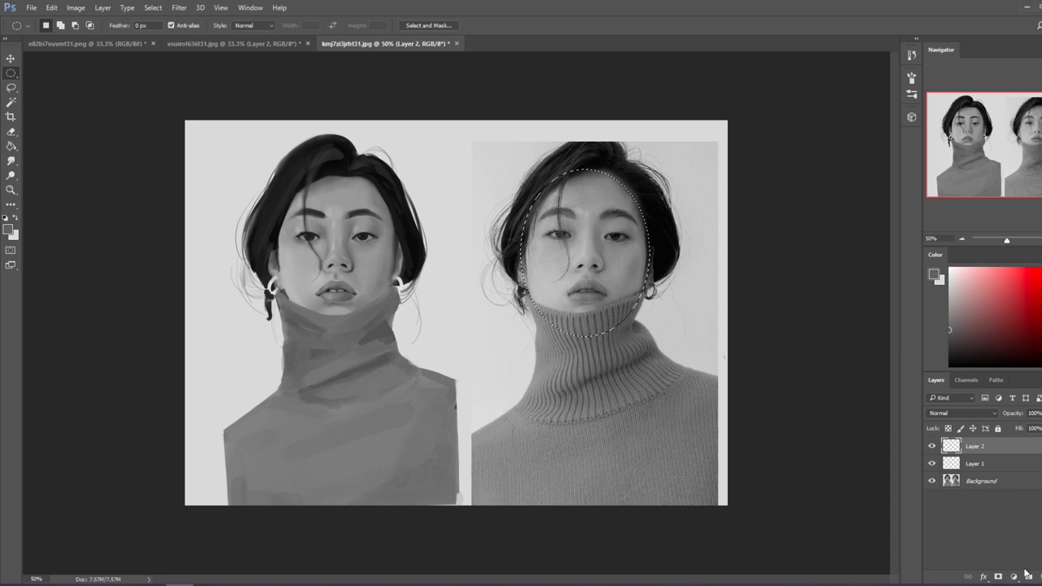
At 100% opacity, paint a sampled light skin tone over the cheek and forehead
key("b")
key("alt")
left_click(537, 267, "alt")
key("bracketleft")
key("bracketleft")
key("bracketleft")
key("bracketleft")
key("bracketleft")
key("bracketleft")
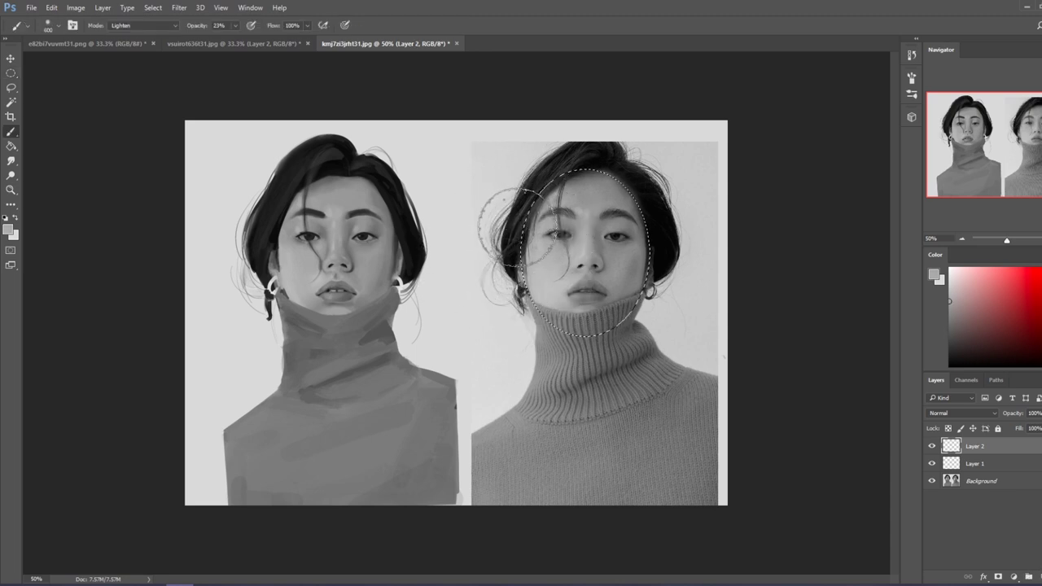
left_click(235, 25)
left_click_drag(235, 39, 294, 41)
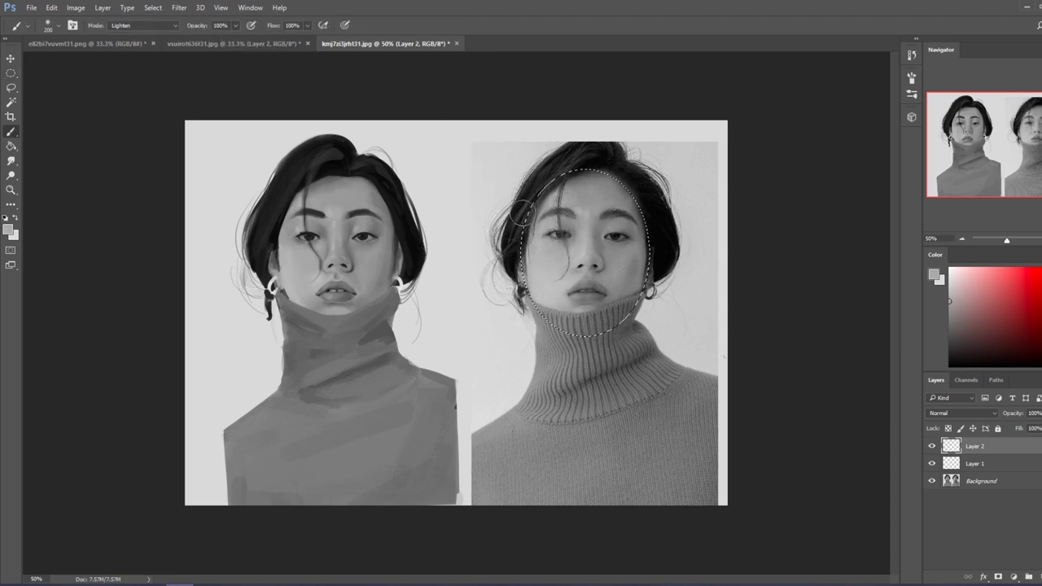
key("bracketright")
key("bracketright")
left_click(548, 203, "alt")
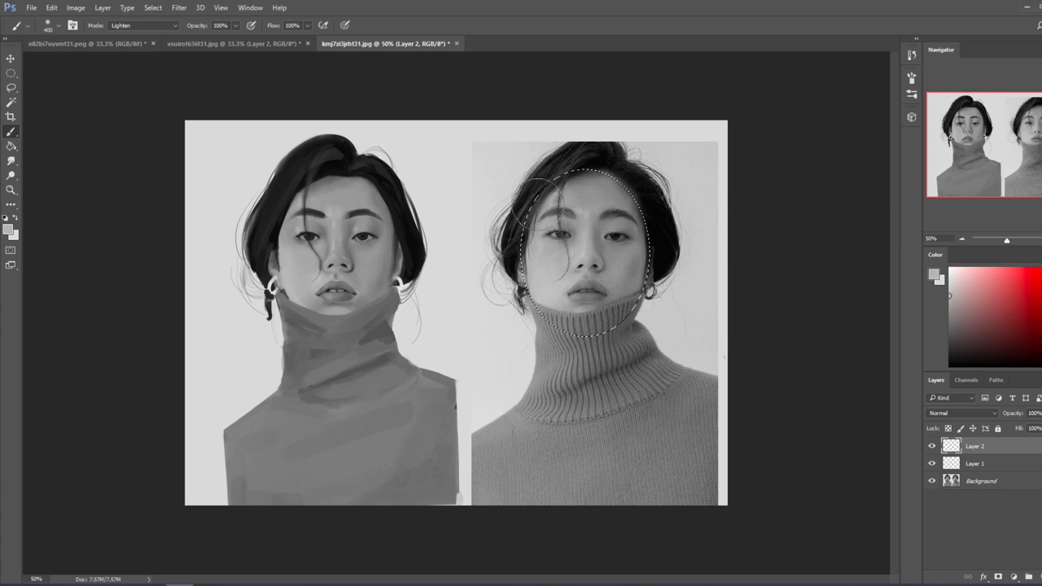
left_click_drag(531, 195, 543, 240)
With a Normal brush at 60–85% opacity, paint sampled tones over the left half and right cheek
left_click(570, 217, "alt")
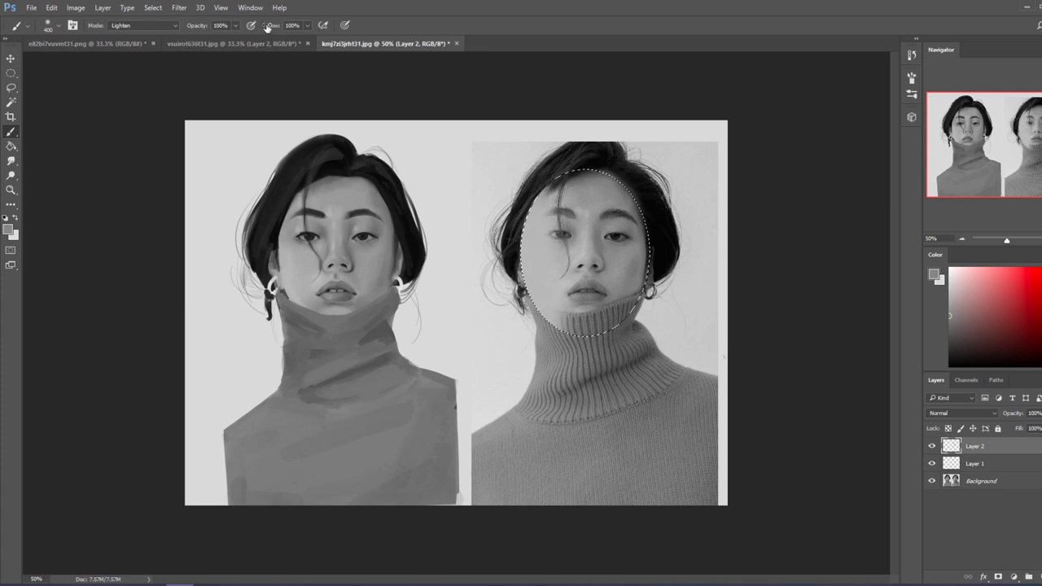
left_click(235, 25)
left_click_drag(233, 35, 215, 38)
left_click(146, 25)
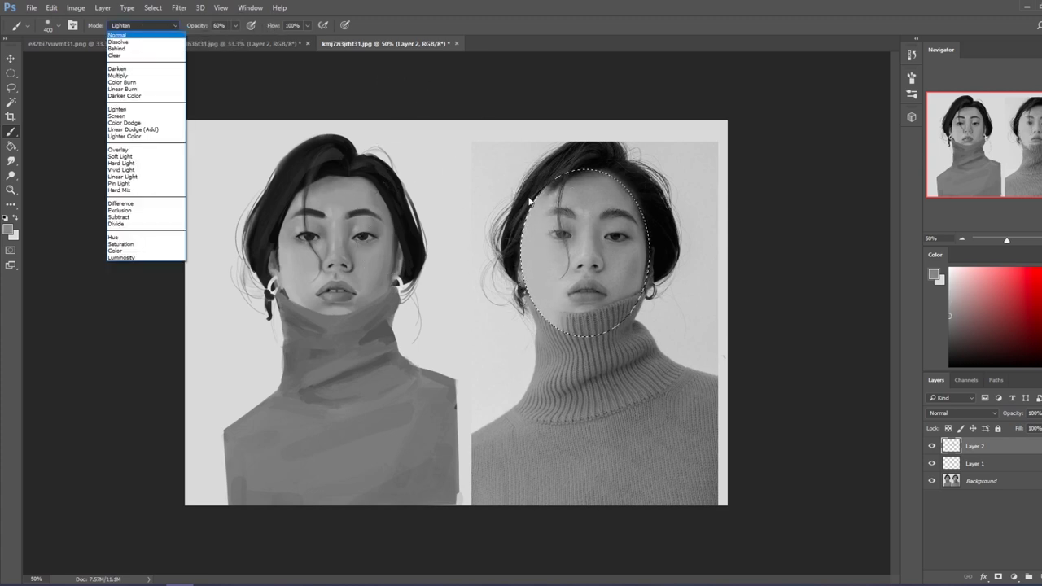
left_click(129, 35)
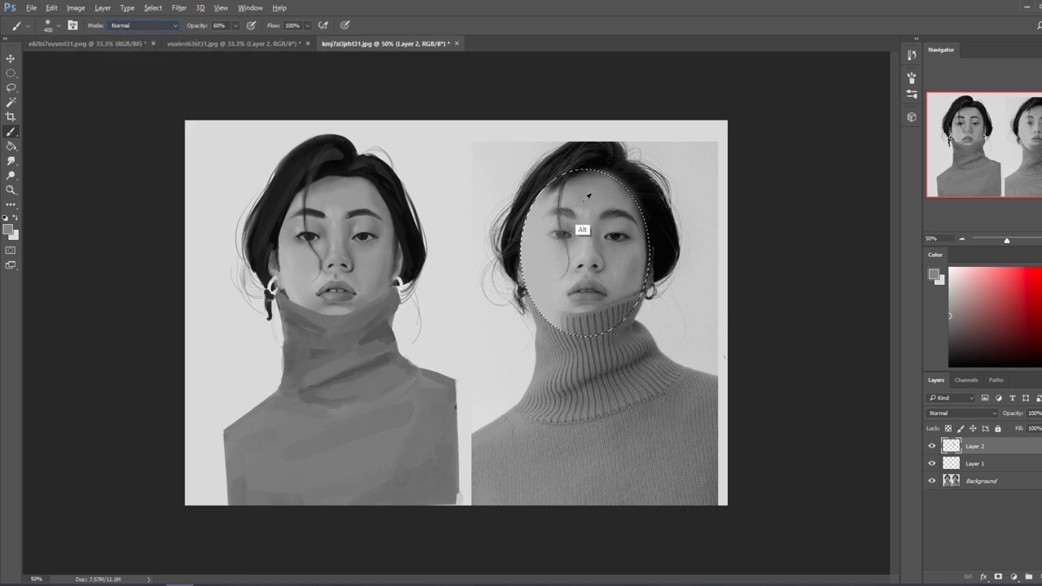
left_click_drag(566, 175, 562, 277)
left_click(235, 25)
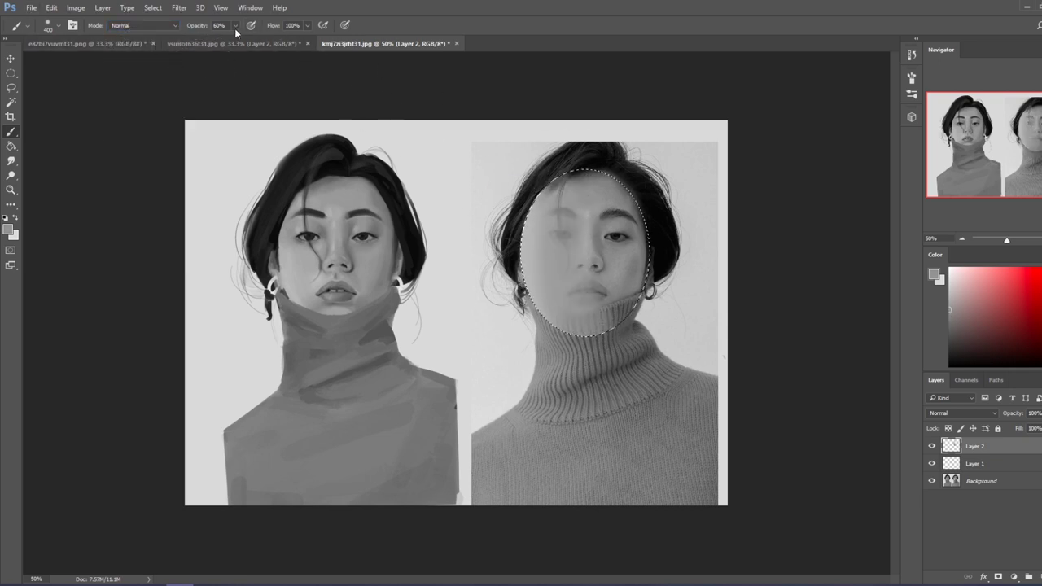
left_click_drag(235, 36, 249, 42)
left_click(571, 187, "alt")
left_click(592, 193, "alt")
left_click_drag(619, 261, 595, 325)
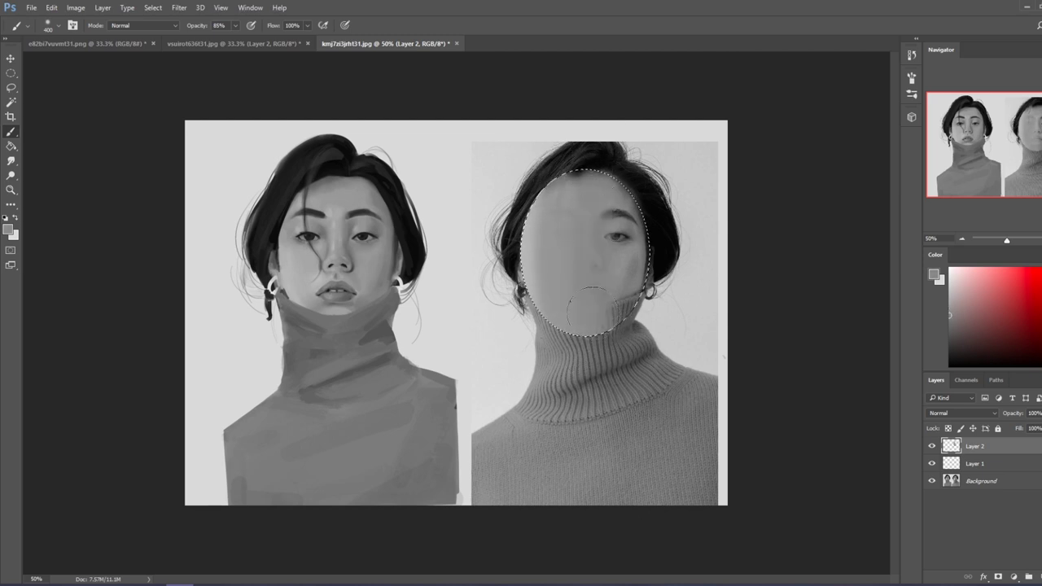
Paint darker sampled tones near the right eye and hair edge, then deselect and zoom out
left_click(529, 244, "alt")
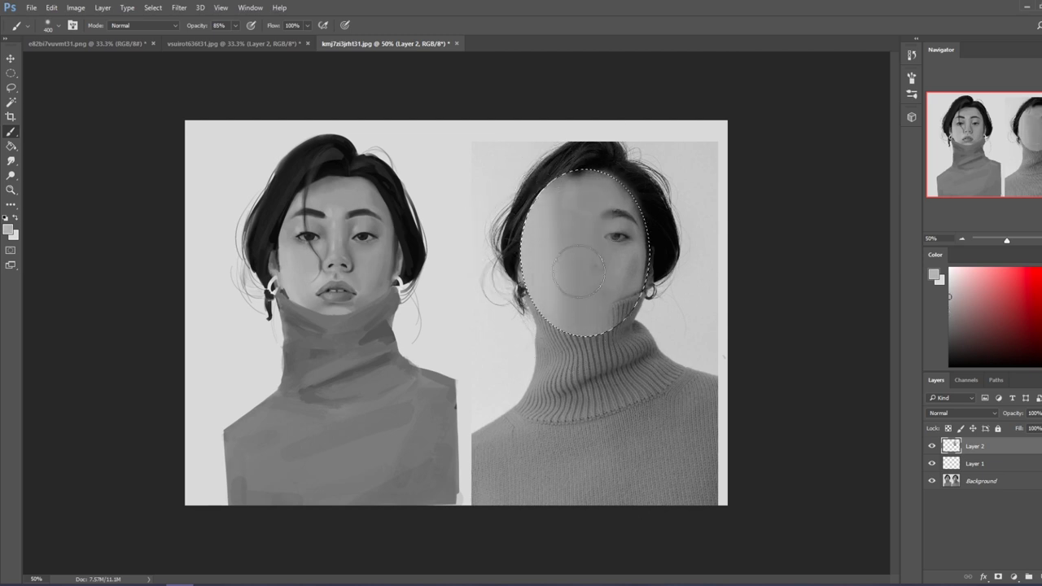
left_click(610, 216, "alt")
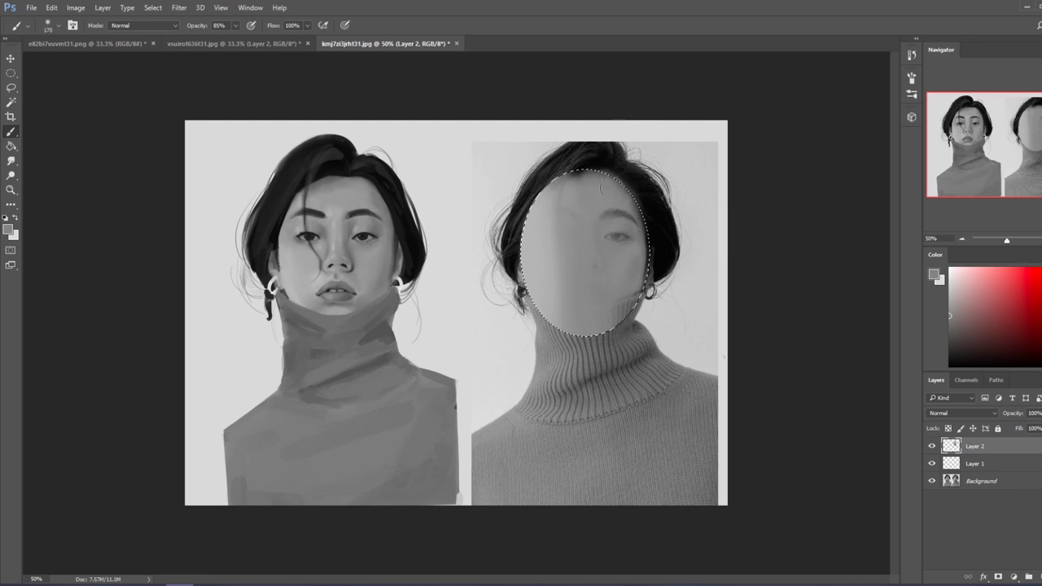
left_click(632, 232, "alt")
left_click_drag(632, 233, 609, 216)
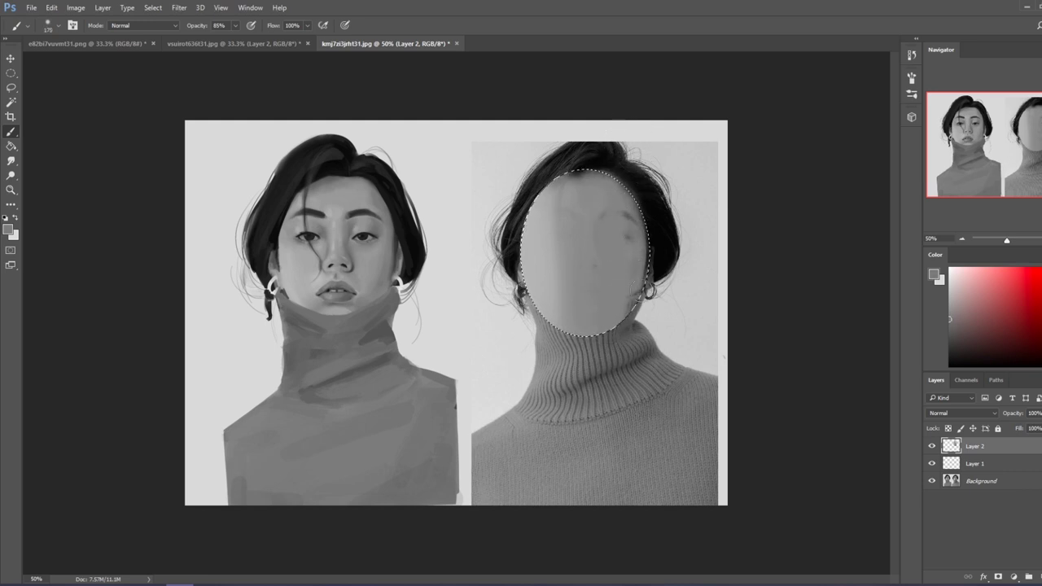
left_click(648, 243, "alt")
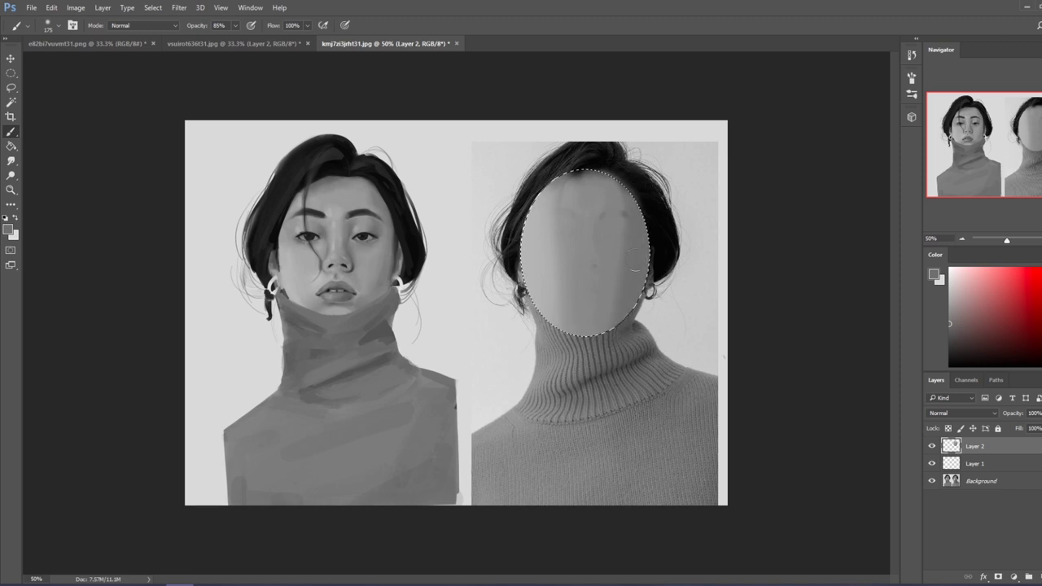
left_click(538, 263, "alt")
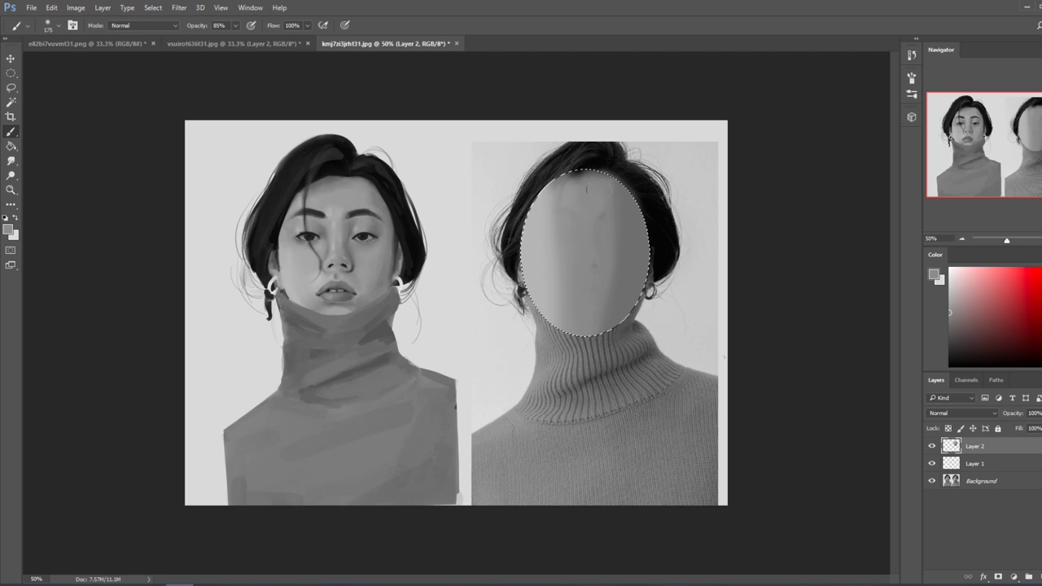
key("ctrl+d")
key("ctrl+plus")
key("ctrl+minus")
key("ctrl+minus")
key("ctrl+minus")
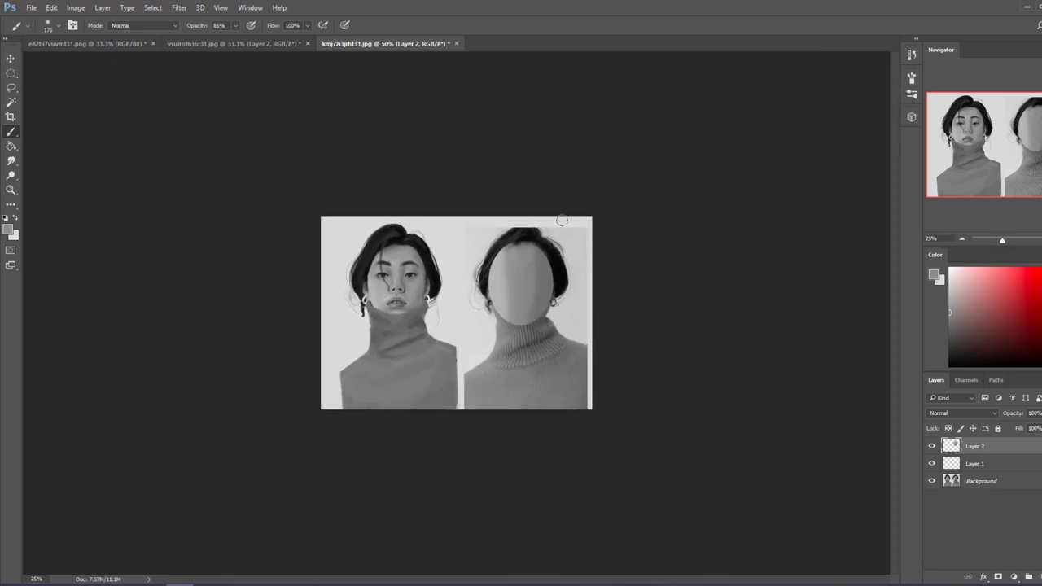
Sample several light and dark skin tones from the face and lower brush opacity to 35%
left_click(531, 289, "alt")
left_click(506, 265, "alt")
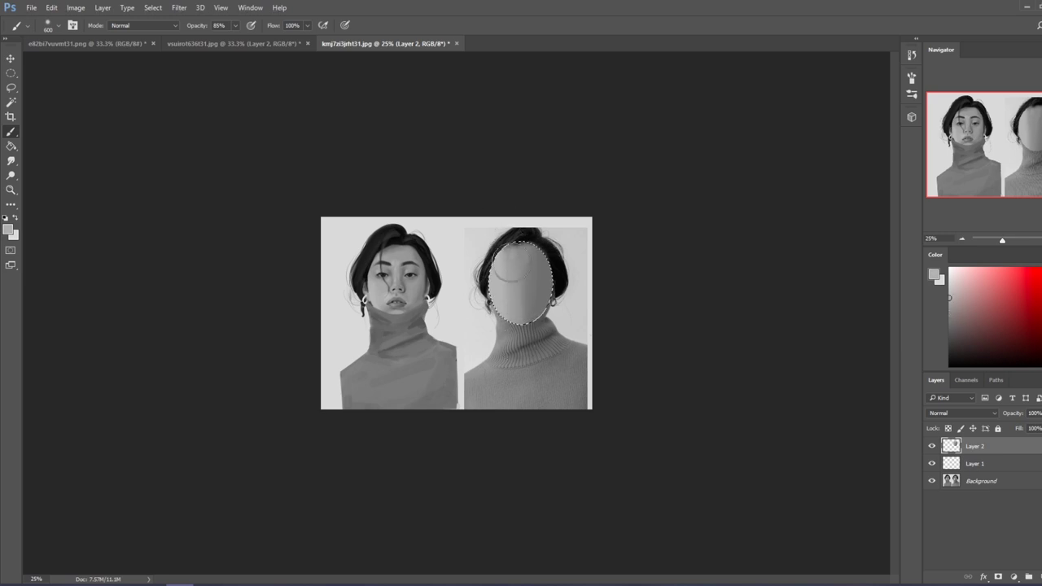
left_click(532, 285, "alt")
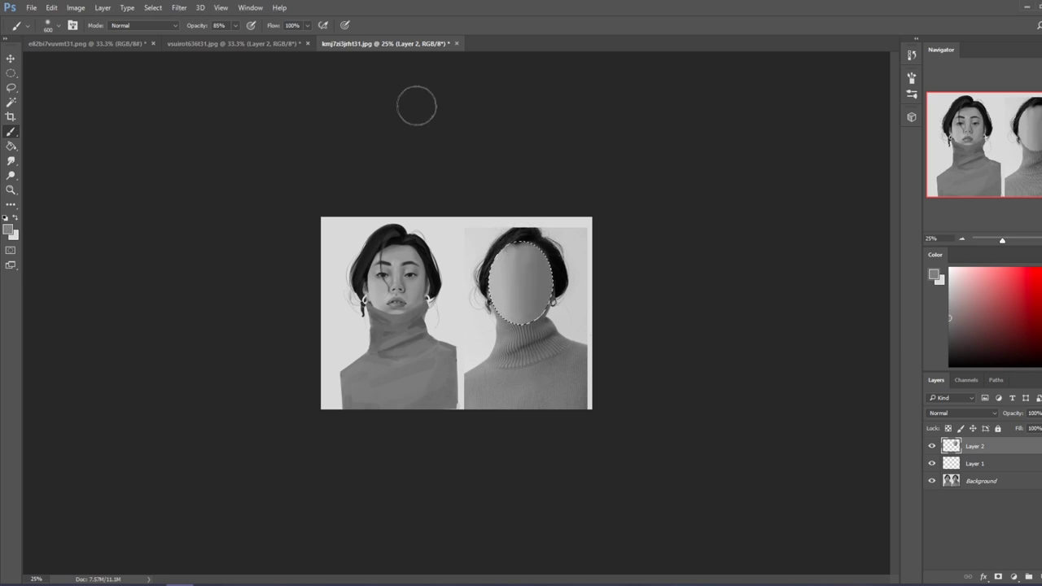
left_click(235, 25)
left_click_drag(239, 39, 209, 38)
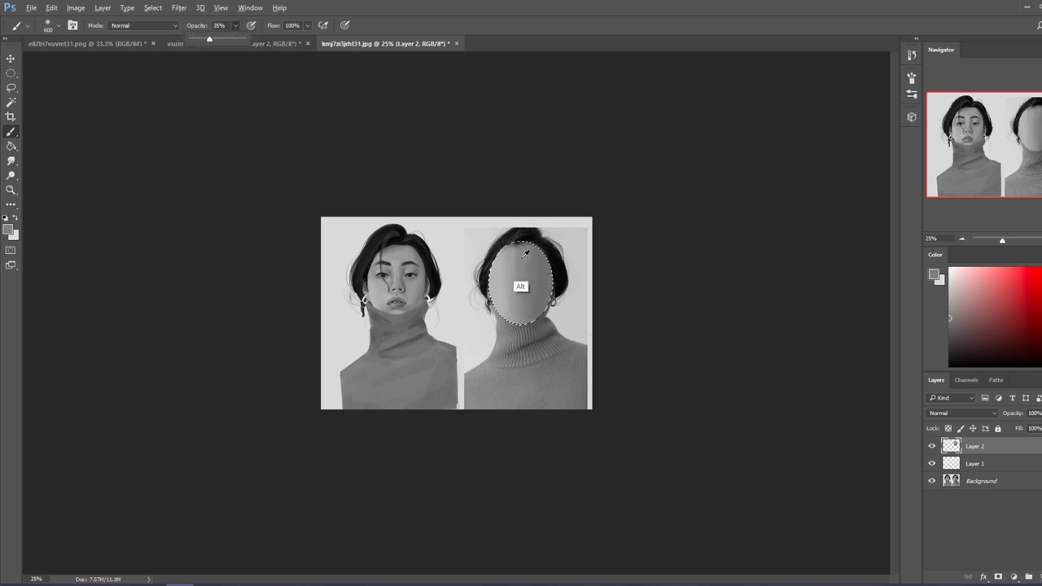
left_click(498, 292, "alt")
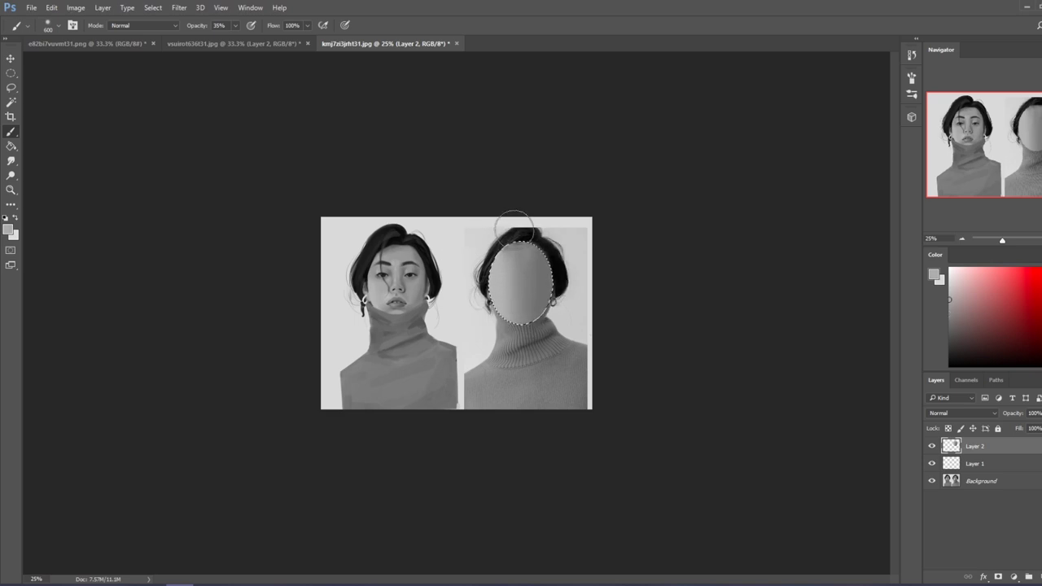
left_click(526, 251, "alt")
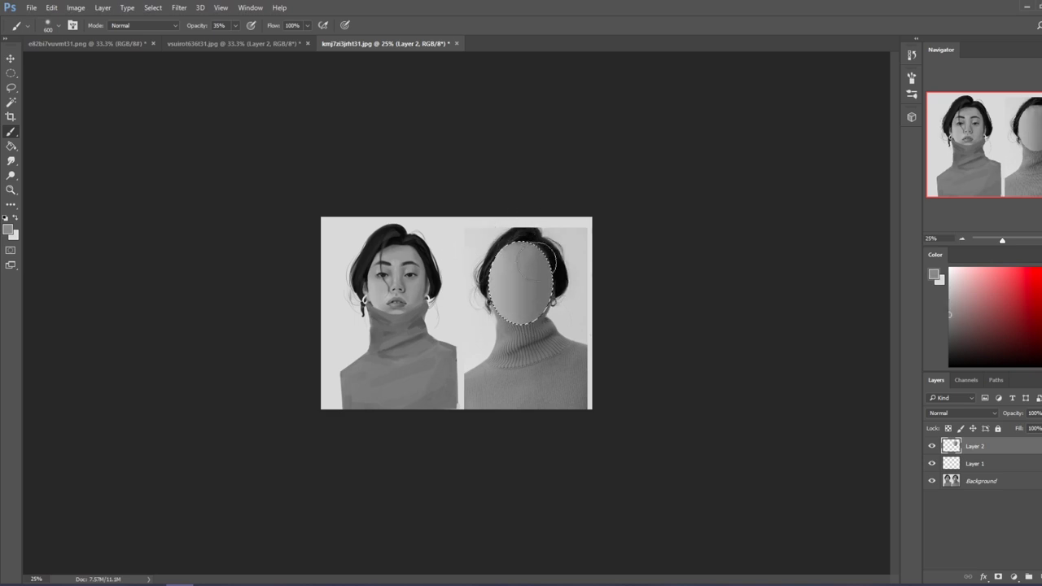
left_click(529, 271, "alt")
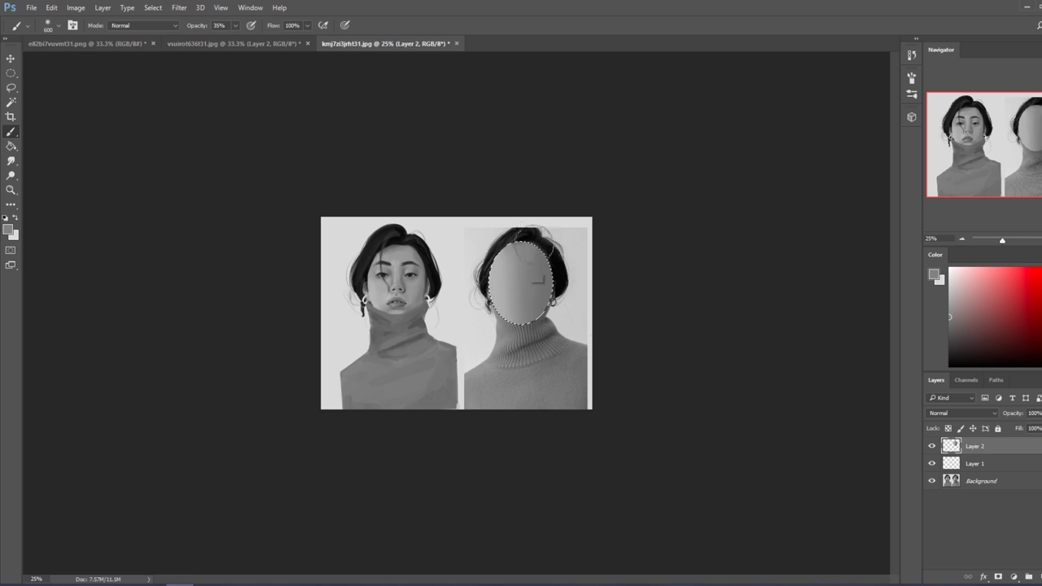
Toggle Layer 2's grey face paint to compare, leave it hidden, and zoom into both faces
left_click(537, 281)
left_click(932, 446)
left_click(932, 447)
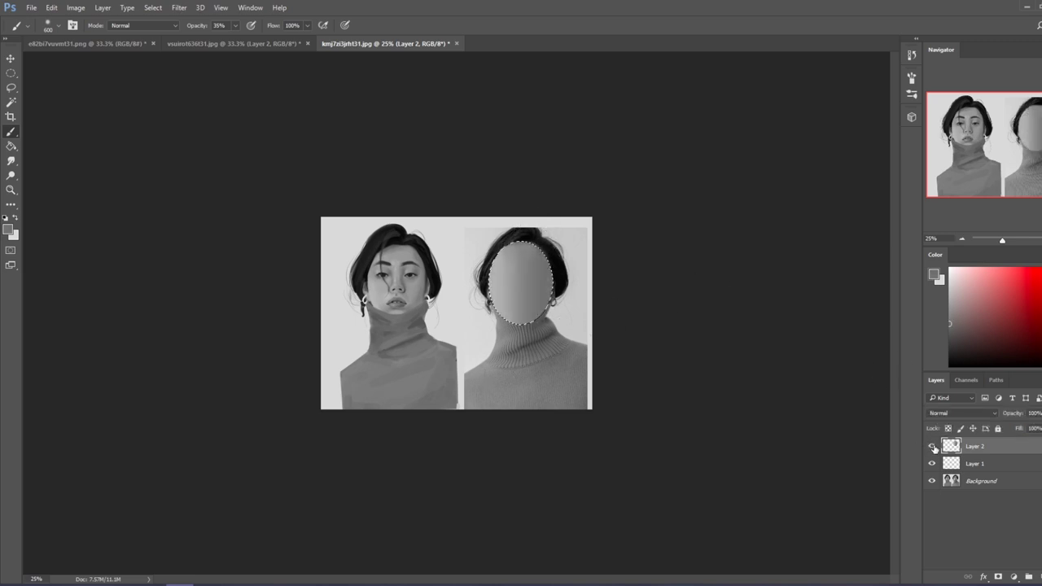
left_click(932, 446)
left_click(932, 446)
left_click(932, 447)
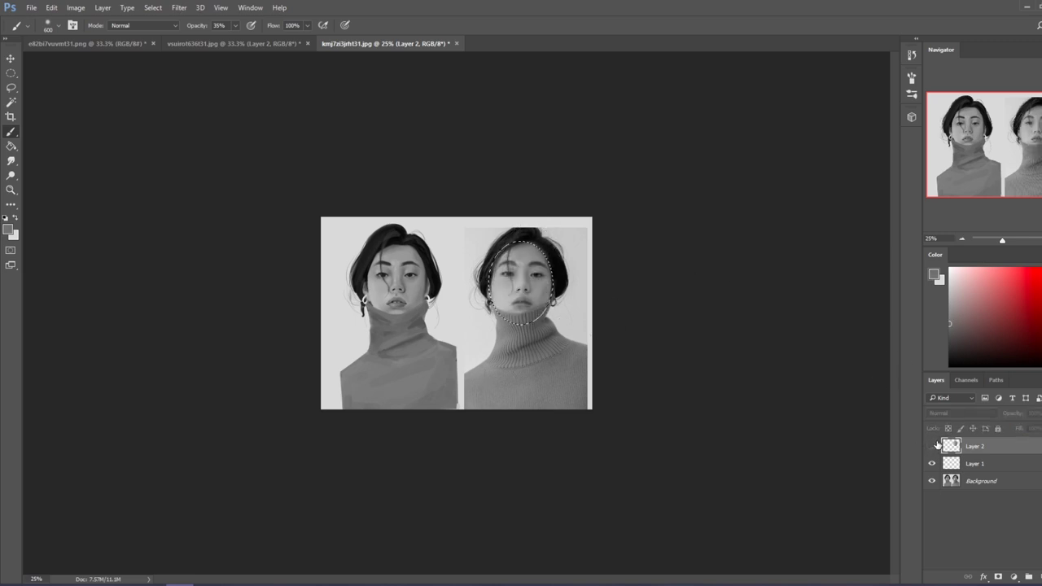
left_click(525, 277, "alt")
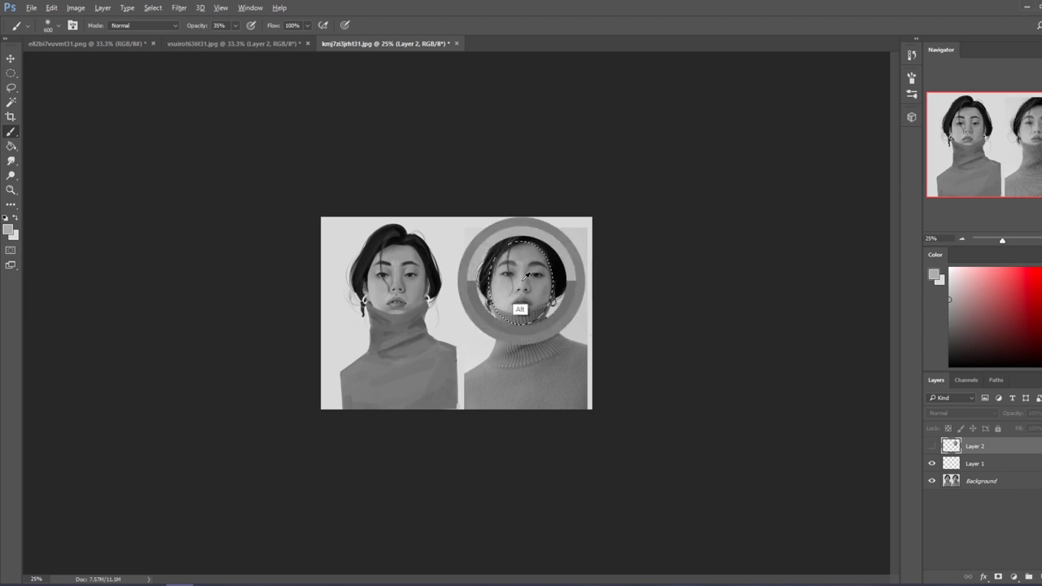
left_click(505, 280, "alt")
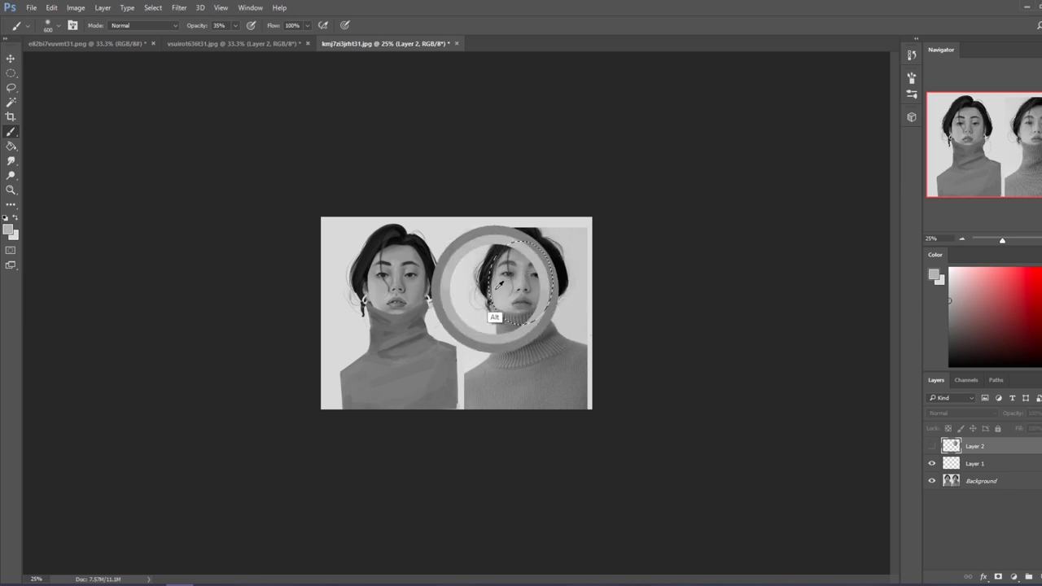
left_click(931, 442)
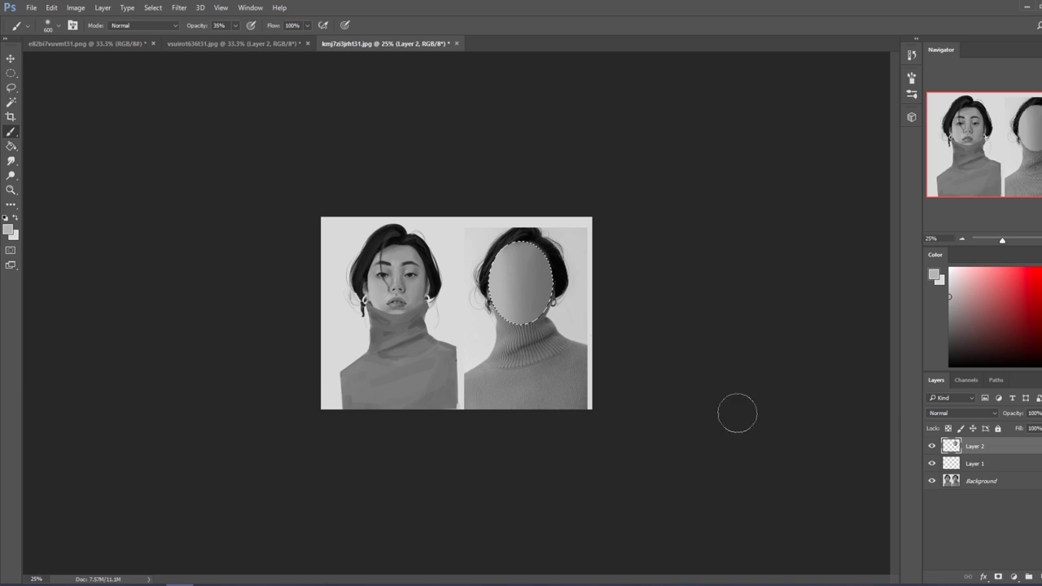
left_click(932, 447)
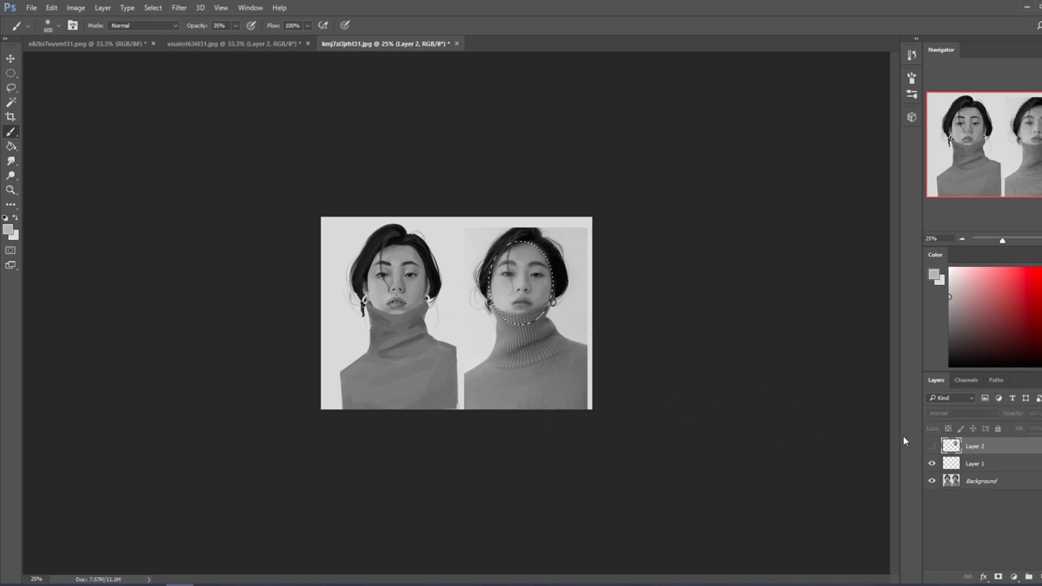
key("z")
left_click_drag(354, 256, 482, 325)
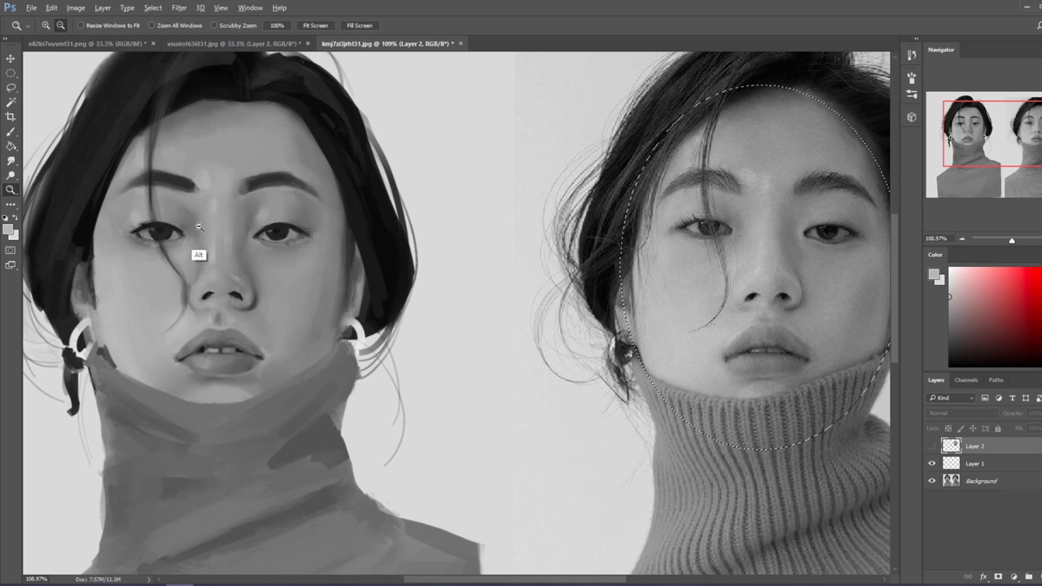
Add a new Layer 3 and draw an oval selection over the reference face
key("b")
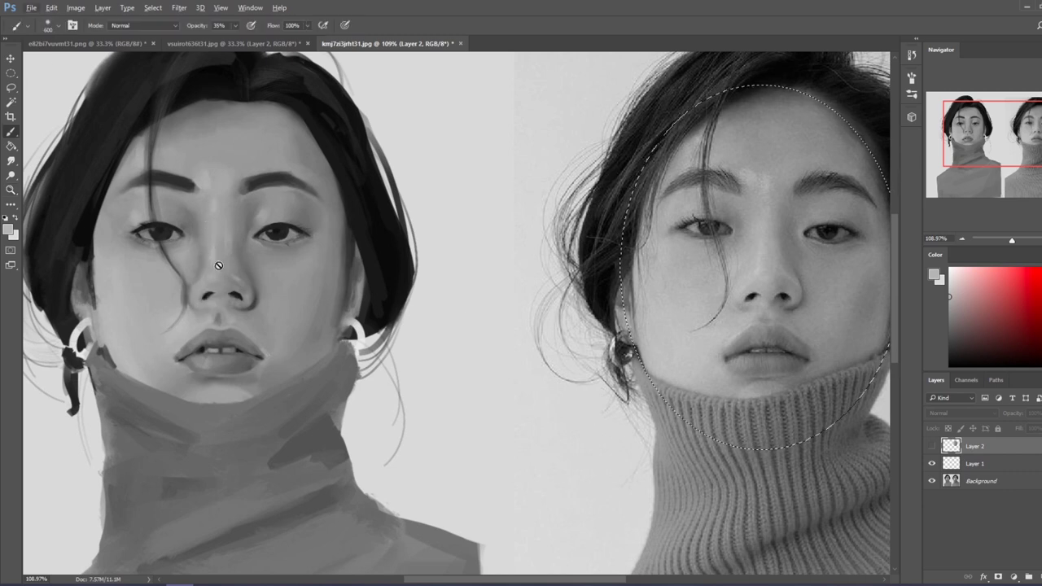
left_click(1030, 575)
key("m")
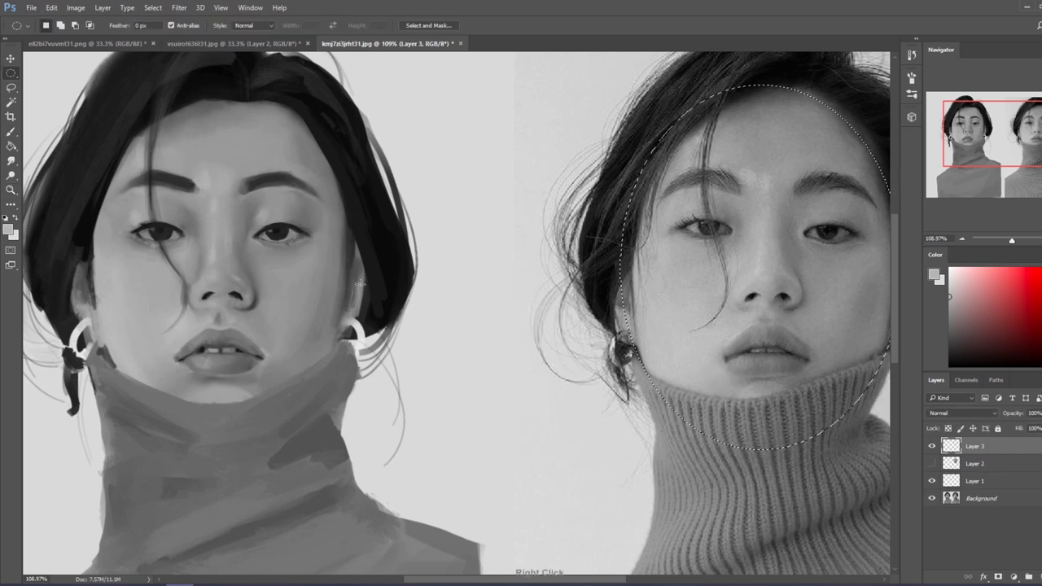
right_click(358, 281)
left_click(383, 296)
left_click_drag(232, 208, 403, 383)
Sketch a demonstration nose outline in near-black at 100% opacity, then undo it
key("bracketleft")
key("bracketleft")
key("bracketleft")
key("bracketleft")
key("bracketleft")
key("bracketleft")
key("bracketleft")
key("bracketleft")
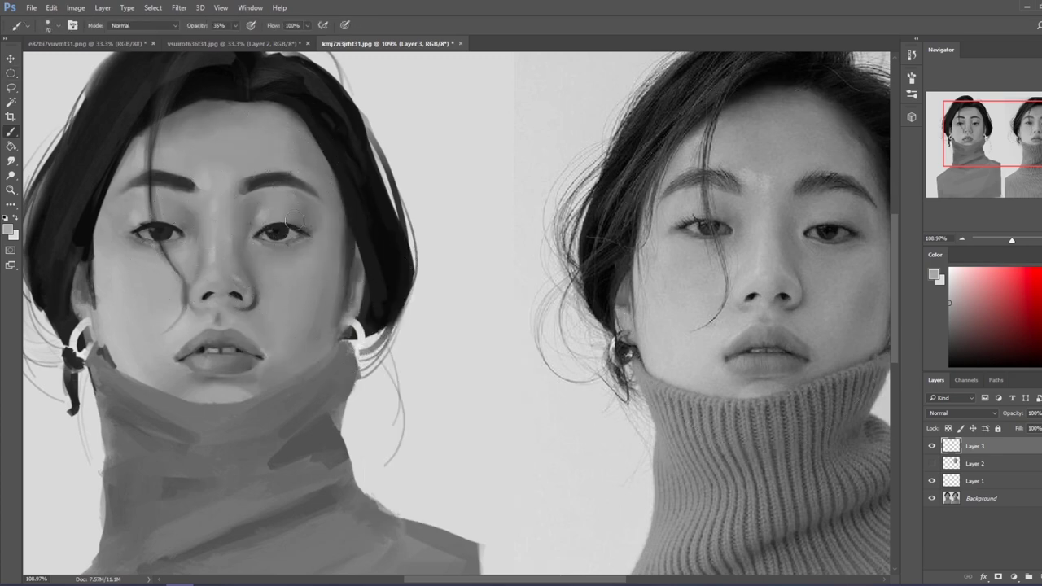
left_click(281, 232, "alt")
left_click(235, 25)
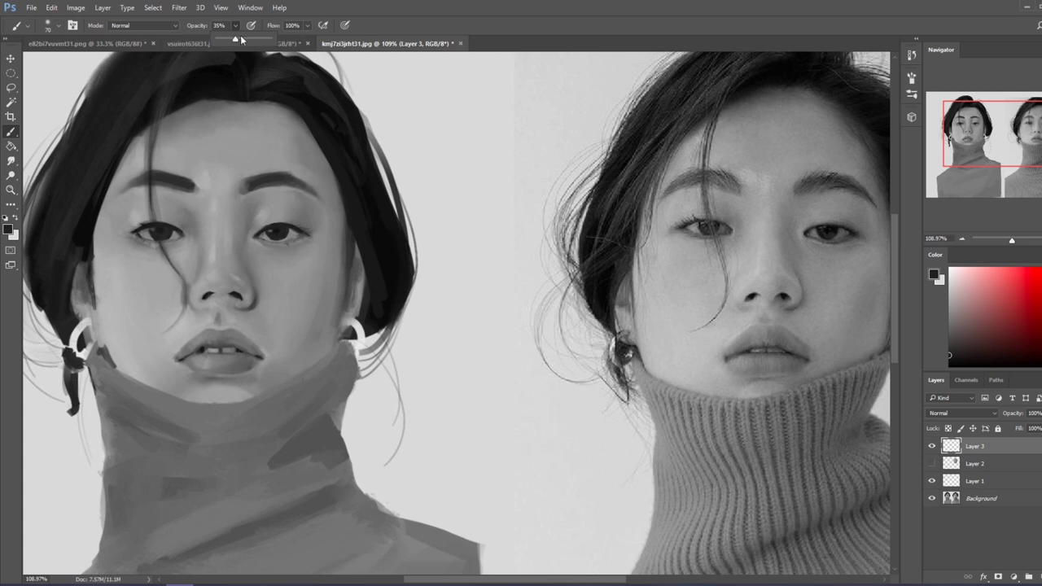
left_click_drag(241, 39, 277, 38)
mouse_move(439, 81)
left_mouse_down()
mouse_move(421, 231)
mouse_move(459, 215)
mouse_move(515, 236)
mouse_move(515, 208)
mouse_move(564, 184)
mouse_move(522, 127)
mouse_move(514, 81)
left_mouse_up()
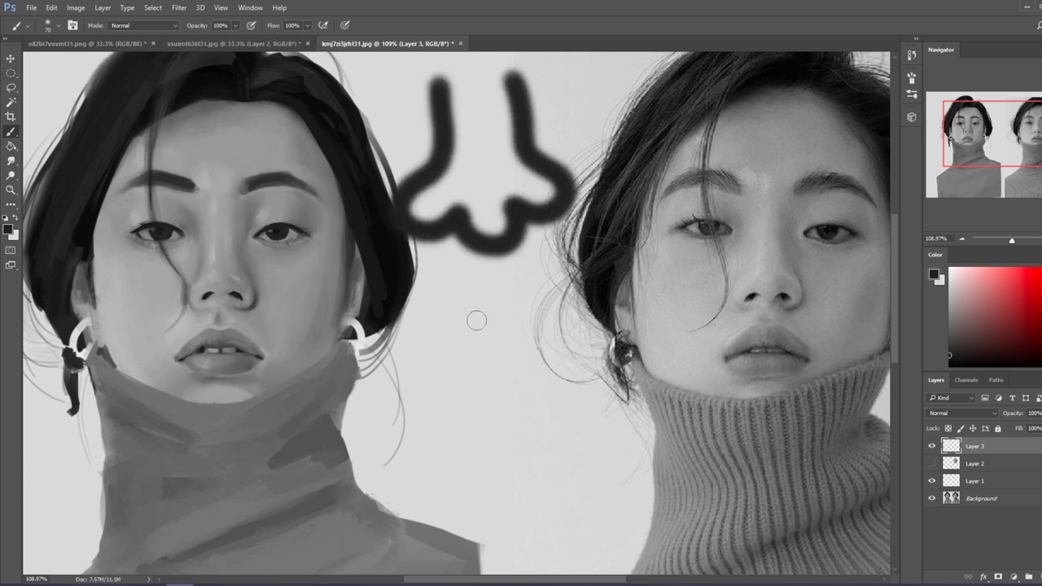
mouse_move(476, 320)
left_mouse_down()
mouse_move(447, 383)
mouse_move(489, 440)
left_mouse_up()
key("ctrl+alt+z")
key("ctrl+alt+z")
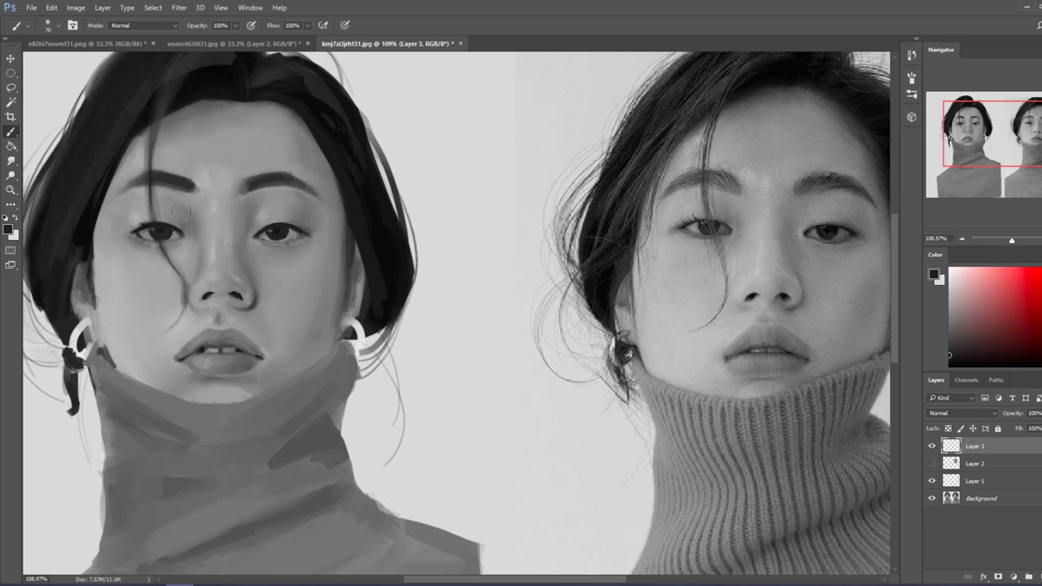
Lighten the shadow under the painted nose with a sampled light skin tone at 37% opacity
left_click(210, 234, "alt")
left_click(235, 26)
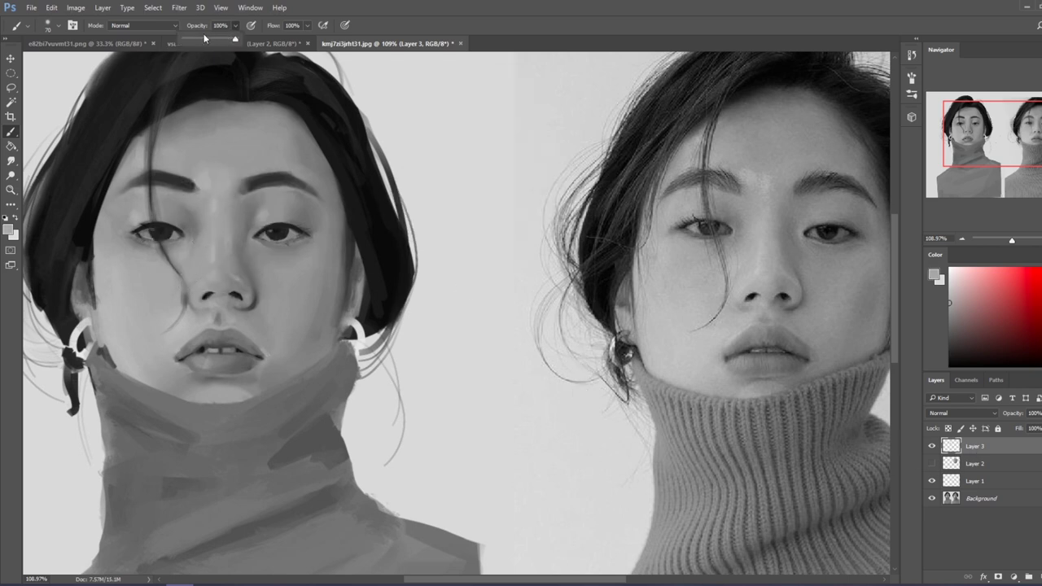
left_click_drag(200, 39, 204, 39)
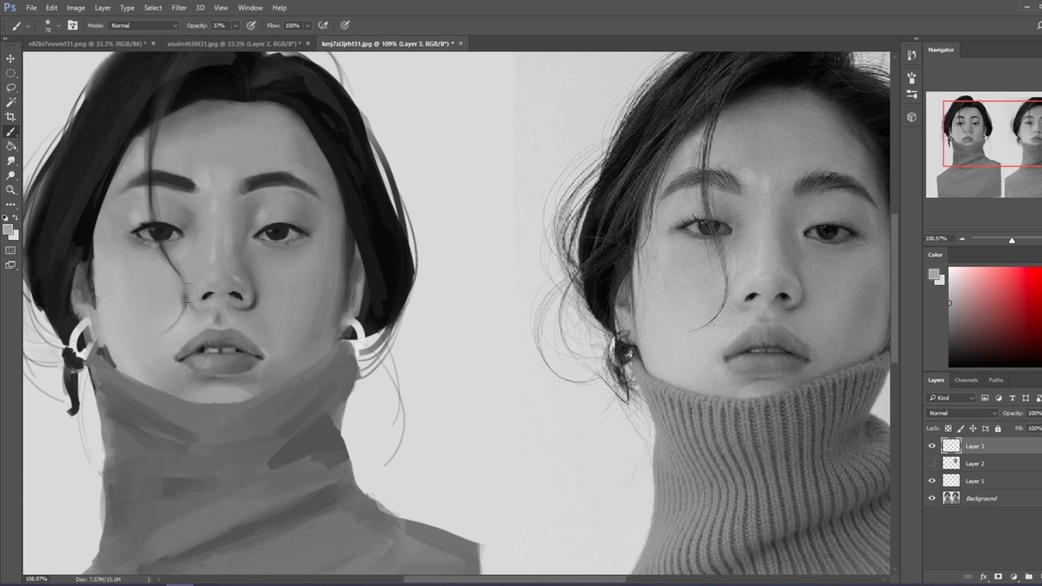
left_click_drag(190, 314, 207, 319)
scroll(250, 326, "down", 4)
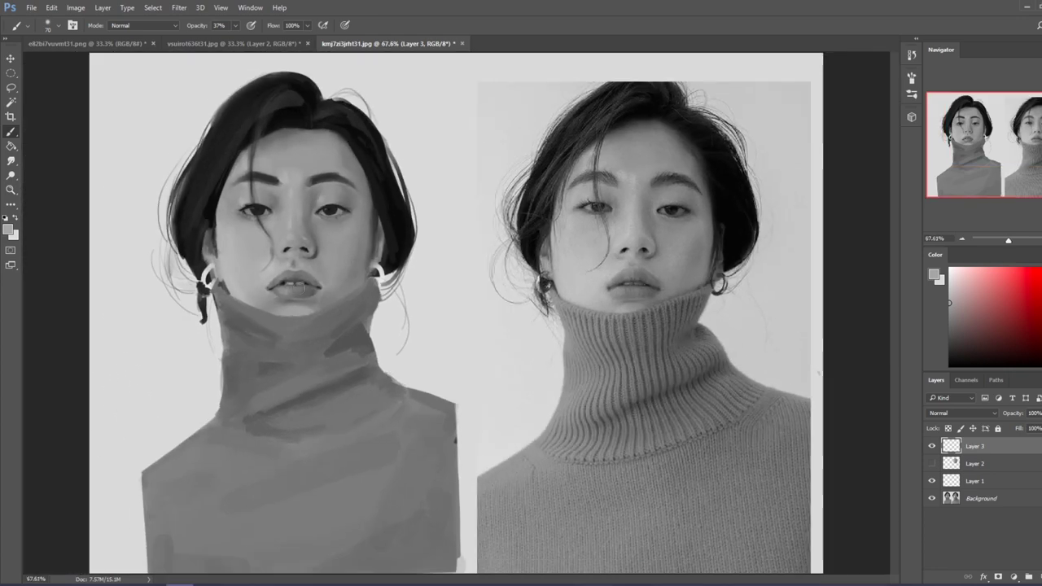
Darken the left side of the painted upper lip with sampled lip tones, brush size 60
left_click(278, 285, "alt")
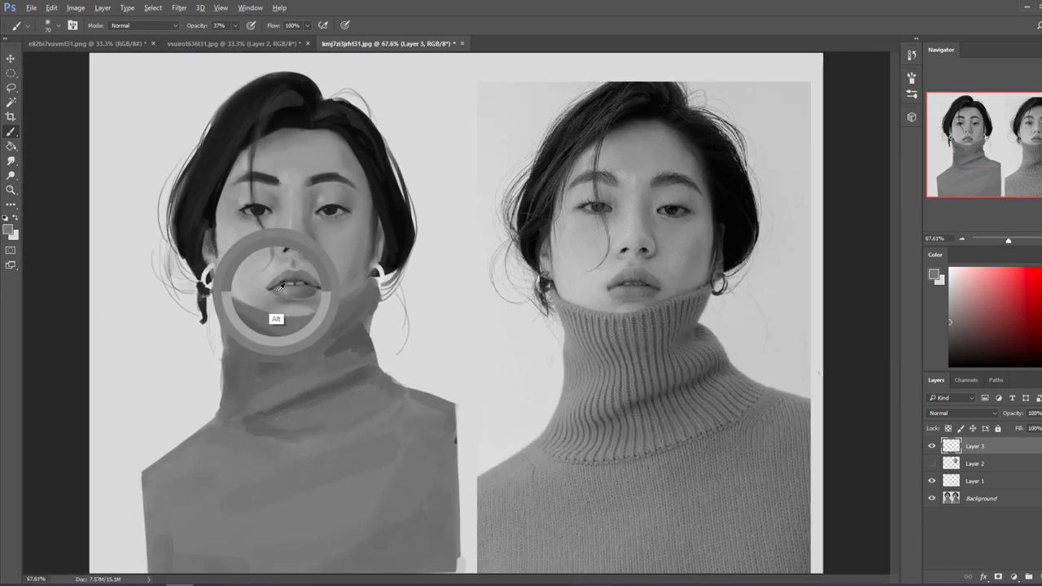
left_click(276, 292, "alt")
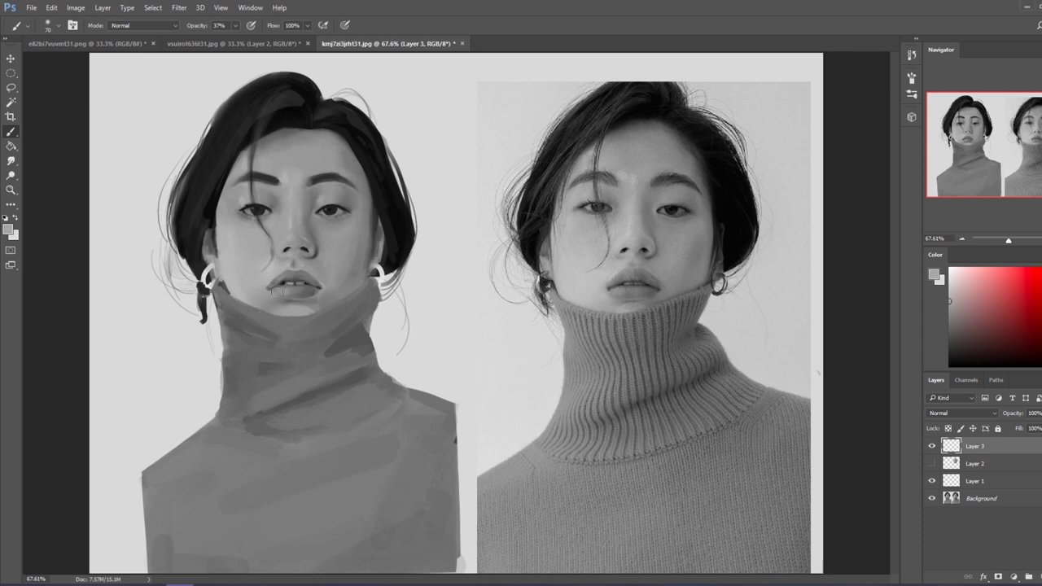
left_click_drag(275, 280, 267, 283)
key("bracketright")
key("bracketright")
key("bracketright")
key("bracketright")
key("bracketright")
key("bracketleft")
key("bracketleft")
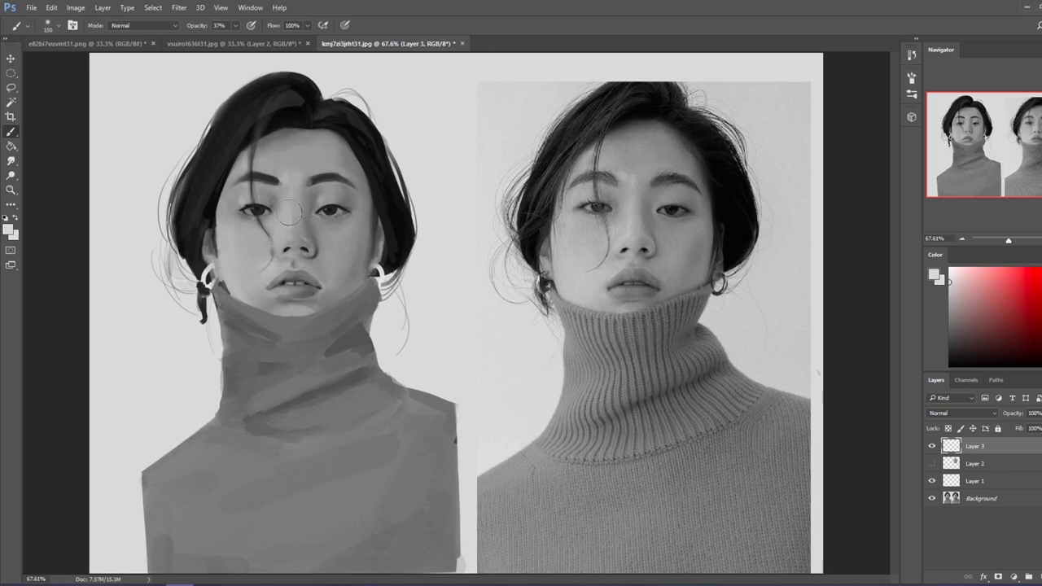
key("bracketright")
key("bracketright")
key("bracketright")
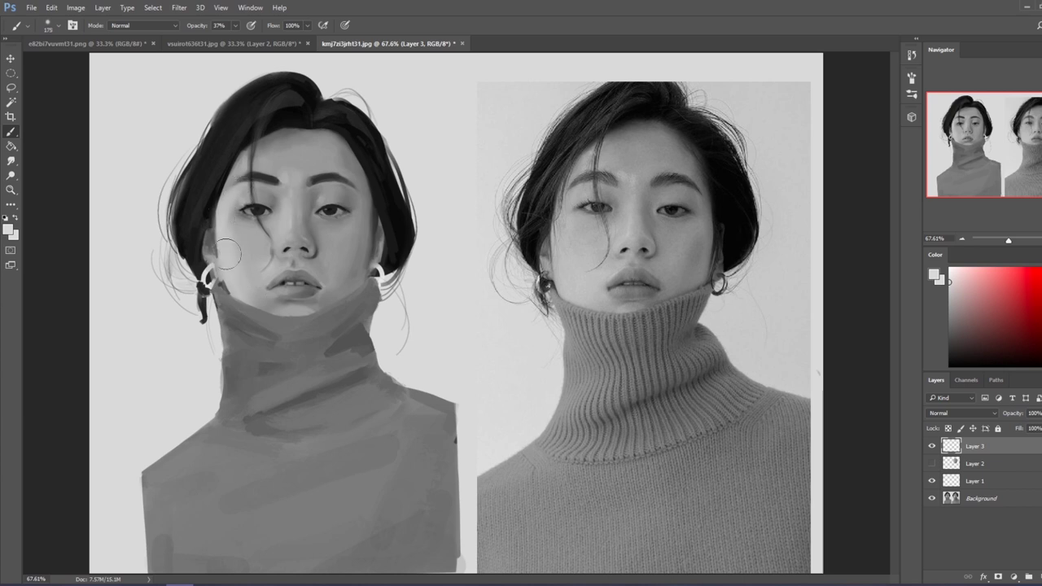
key("bracketright")
key("bracketright")
key("bracketleft")
key("bracketleft")
key("bracketleft")
key("bracketleft")
key("bracketleft")
key("bracketleft")
key("bracketleft")
key("bracketleft")
key("bracketleft")
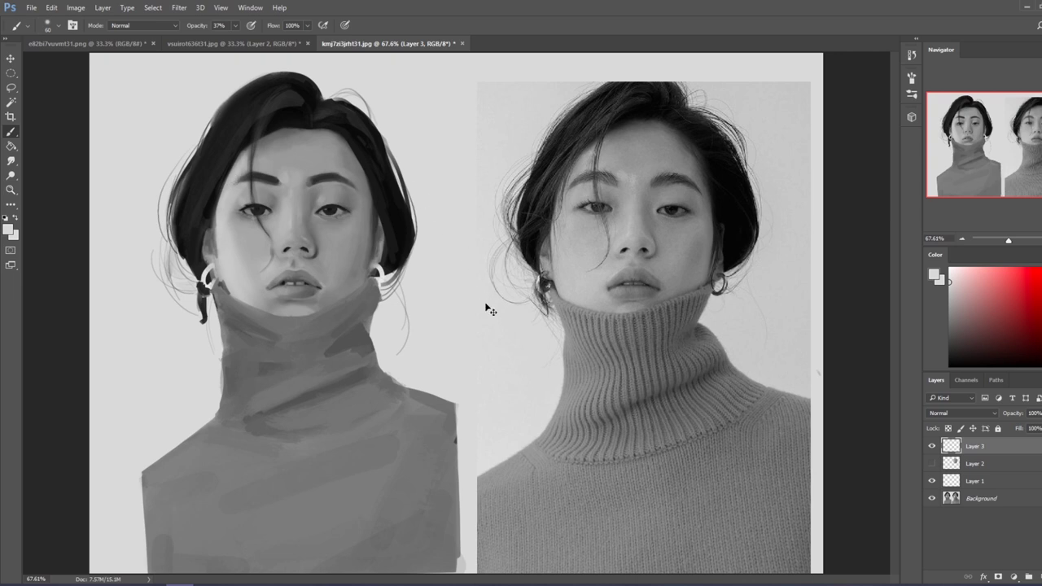
key("ctrl+minus")
key("ctrl+minus")
key("ctrl+minus")
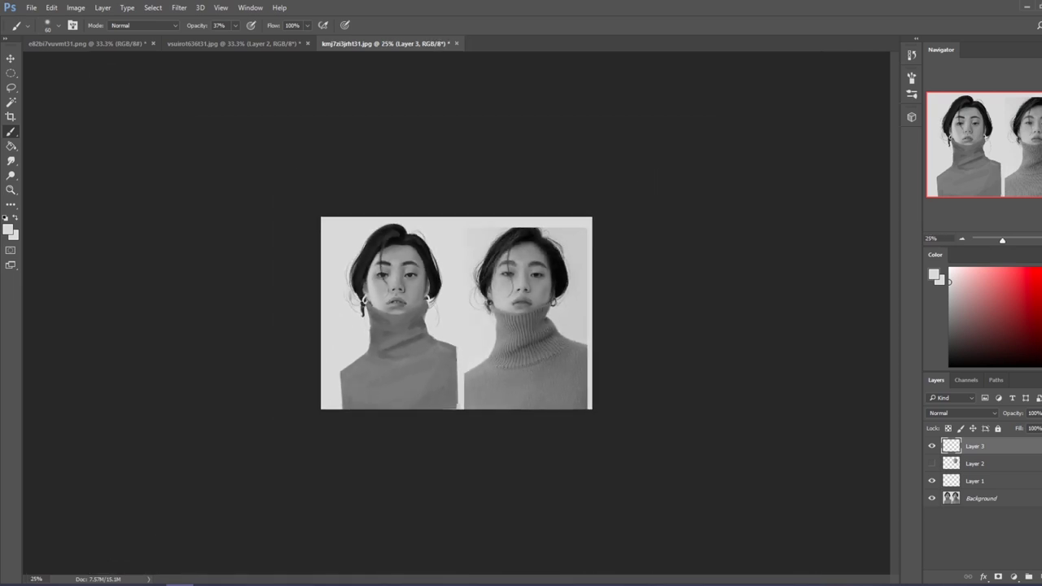
In History, view the original snapshot, then restore the latest Brush Tool state
left_click(912, 54)
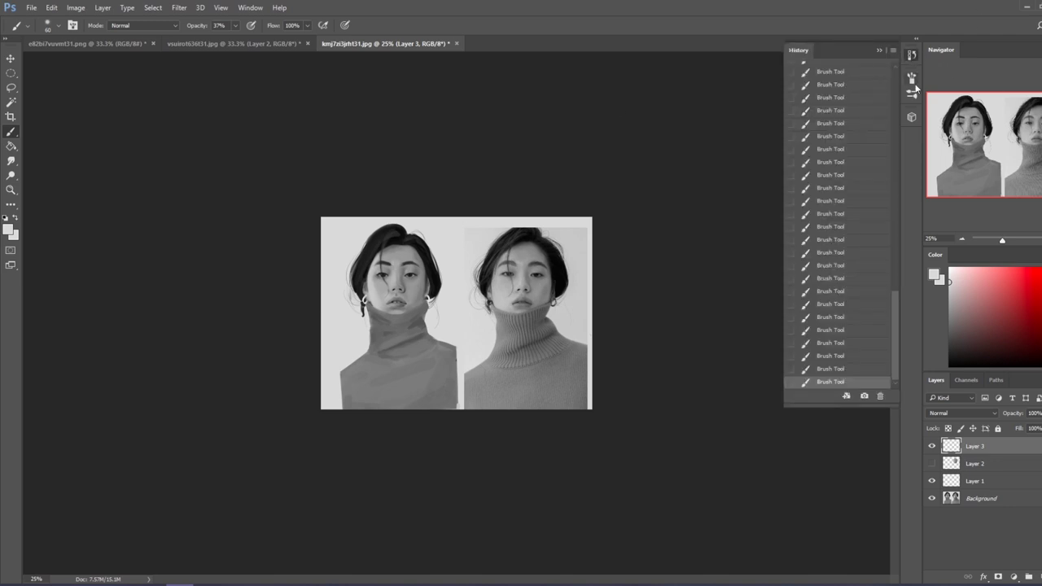
left_click_drag(893, 329, 889, 101)
left_click(876, 70)
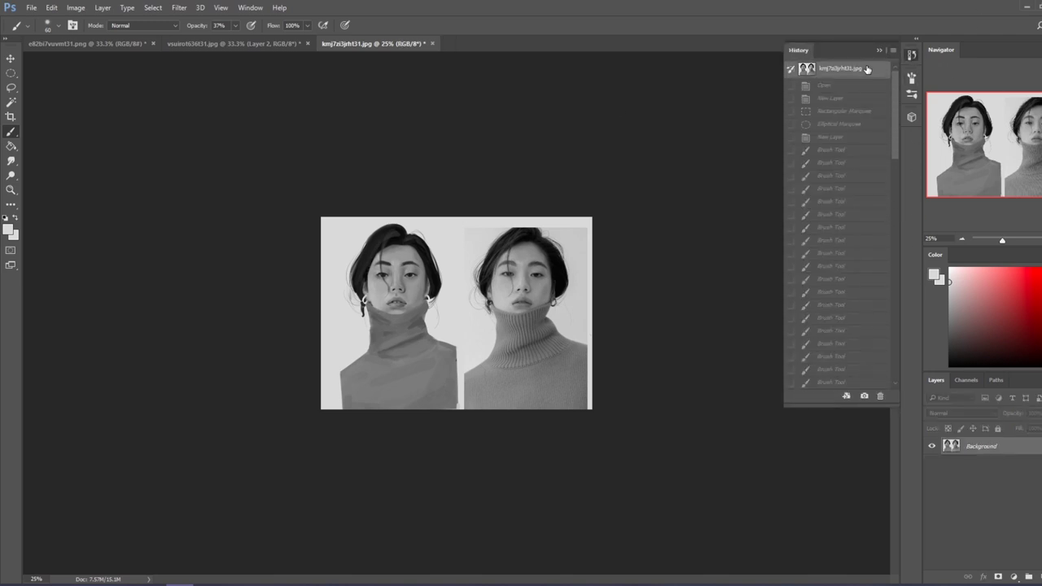
key("ctrl+plus")
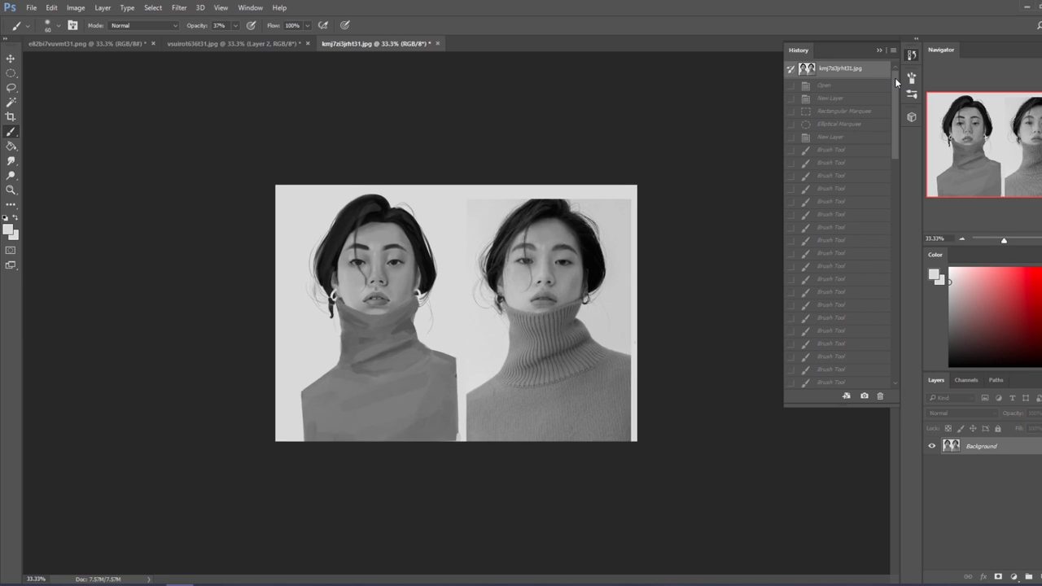
scroll(847, 245, "down", 10)
left_click(814, 383)
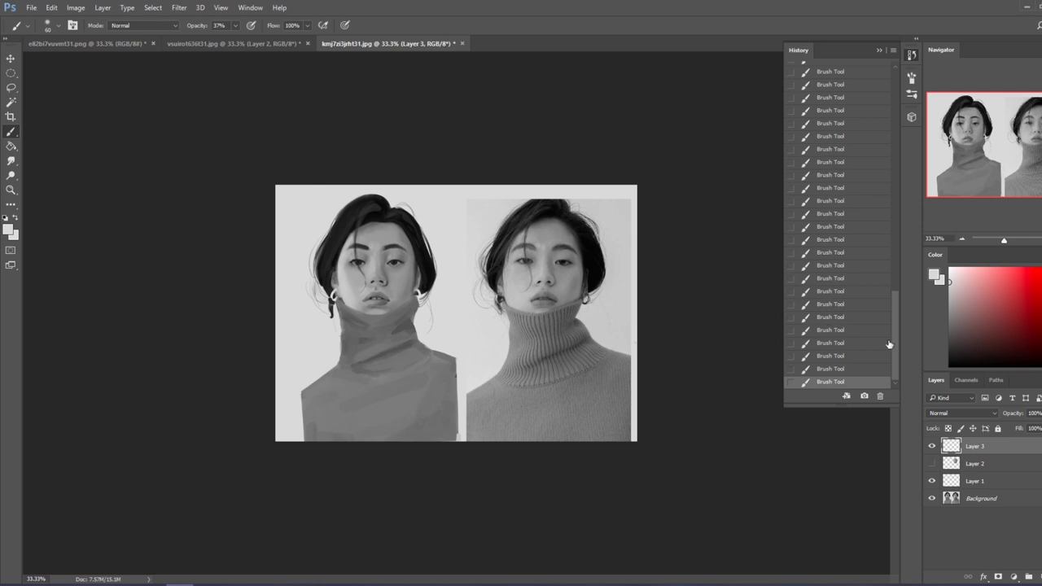
Switch between the original snapshot and the corrected painting twice more, ending with corrections restored
left_click_drag(893, 344, 891, 114)
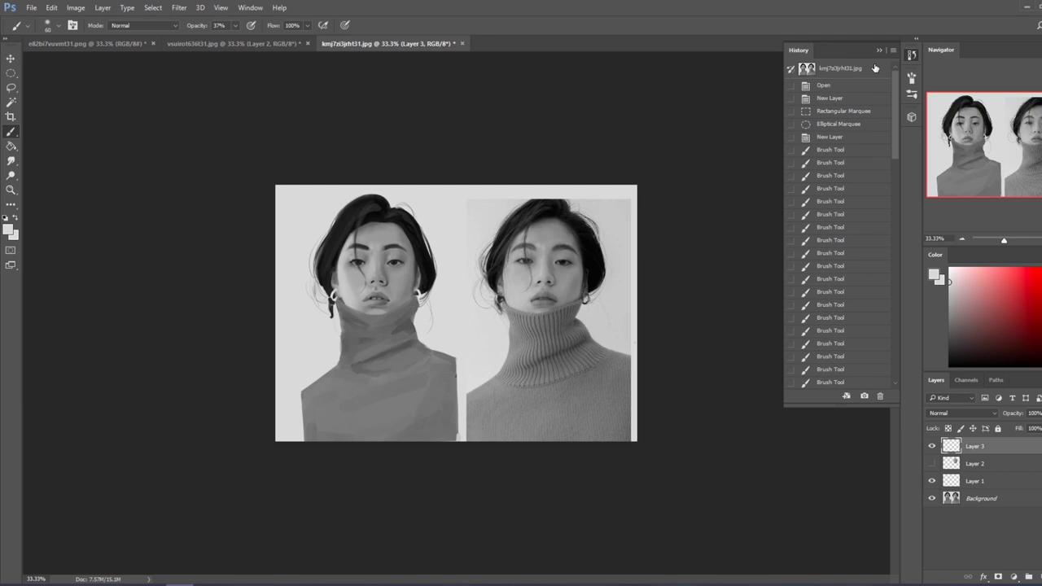
left_click(875, 68)
mouse_move(894, 82)
left_mouse_down()
mouse_move(922, 280)
mouse_move(855, 375)
left_mouse_up()
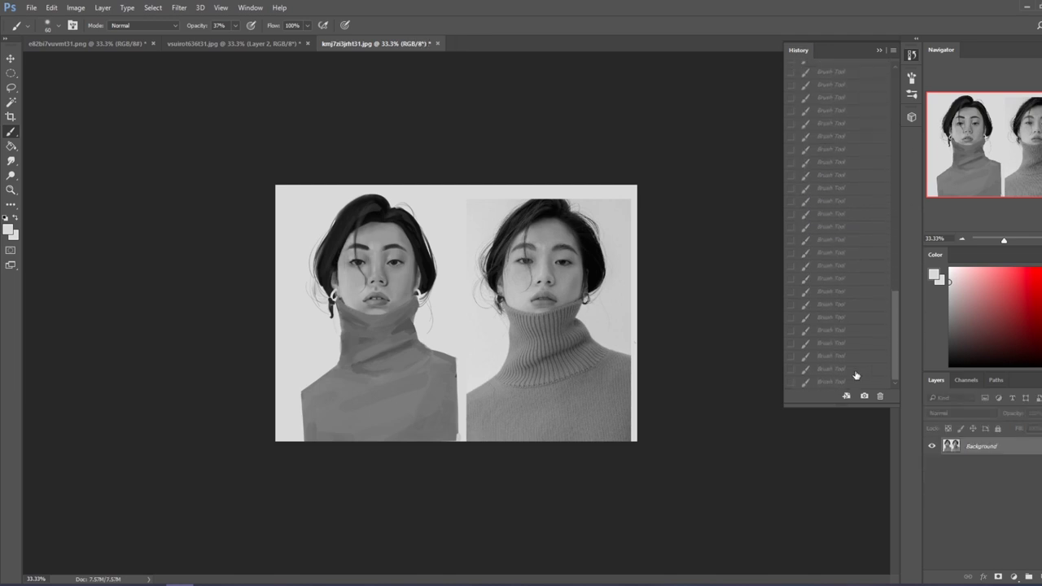
left_click(822, 382)
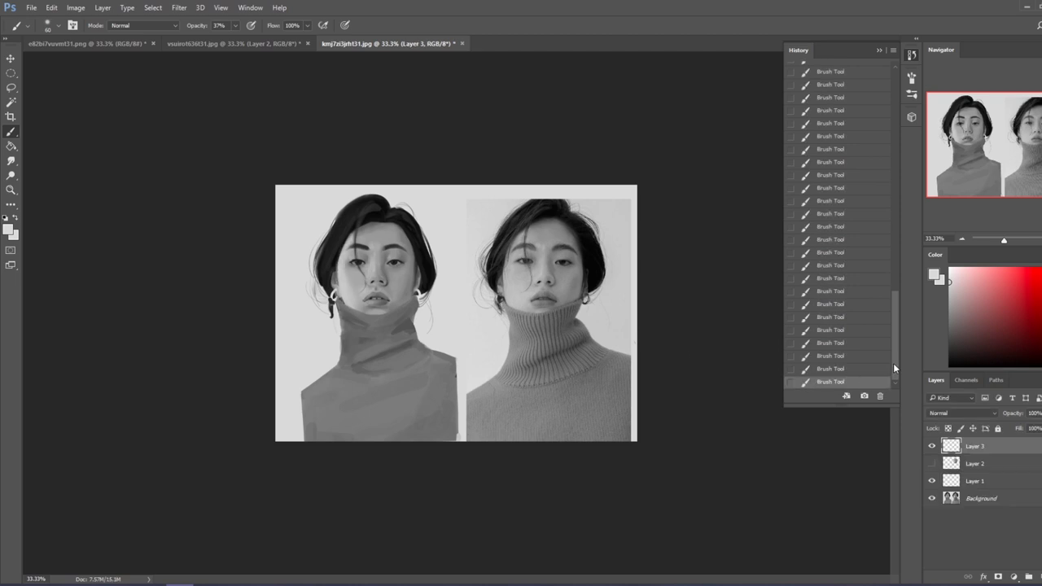
mouse_move(895, 368)
left_mouse_down()
mouse_move(894, 125)
mouse_move(925, 334)
left_mouse_up()
left_click(842, 69)
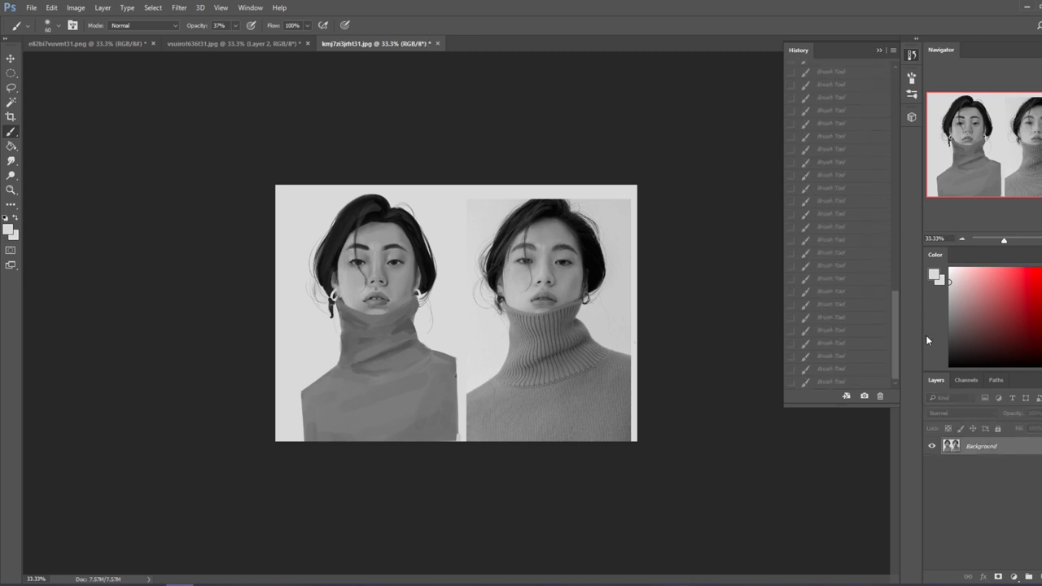
left_click(839, 382)
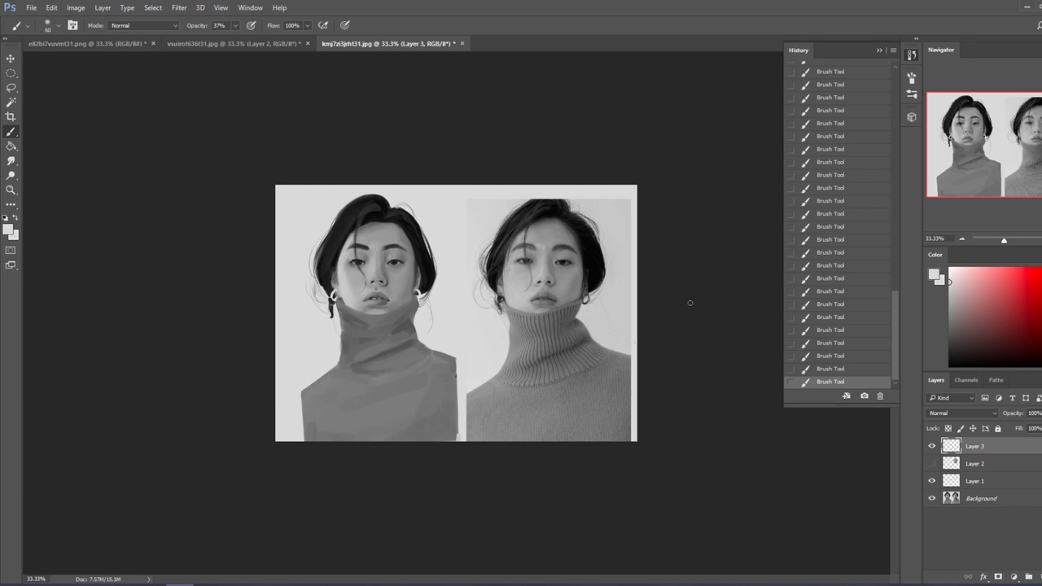
right_click(990, 446)
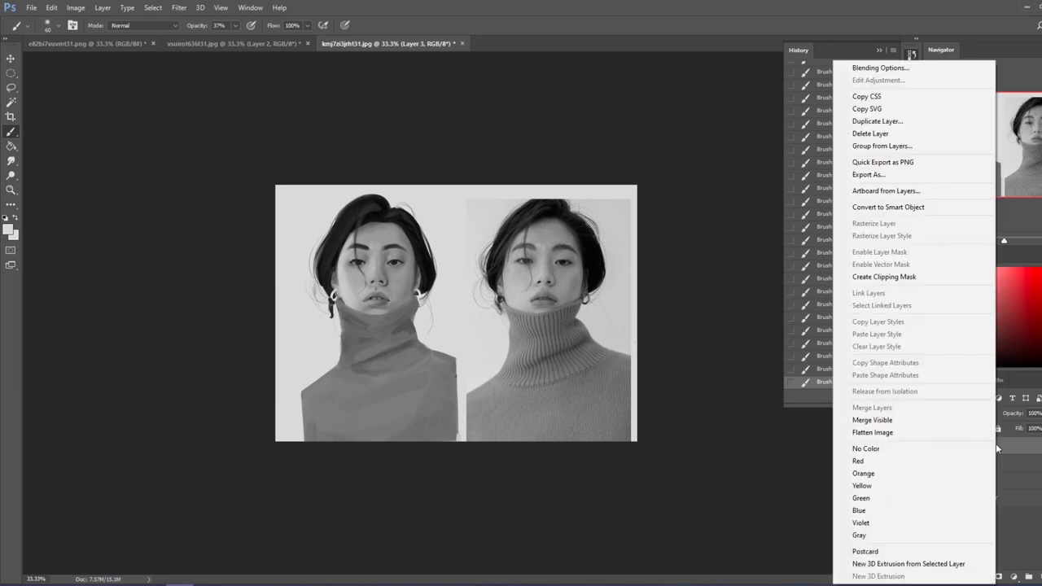
Apply Flatten Image from Layer 3's menu and confirm discarding the hidden Layer 2
left_click(933, 431)
left_click(513, 226)
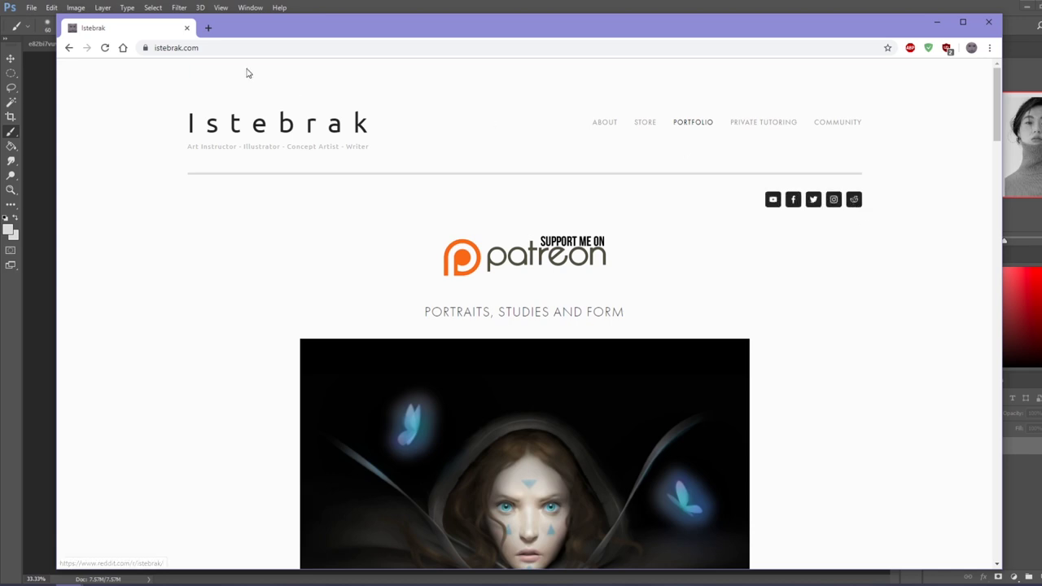
Open reddit.com/r/istebrak from istebrak.com's Reddit icon and select the page's web address
left_click(854, 201)
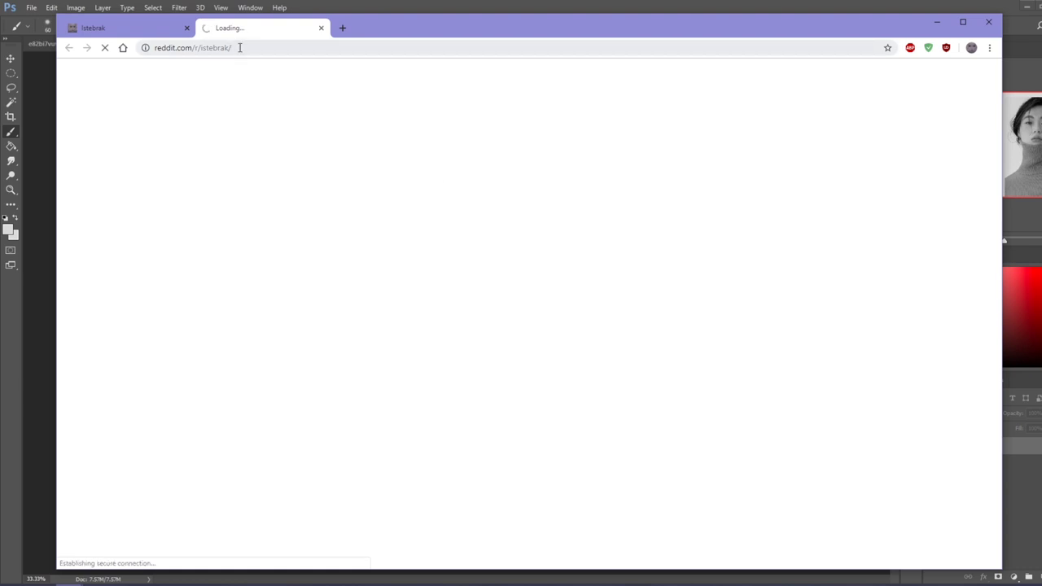
left_click(250, 47)
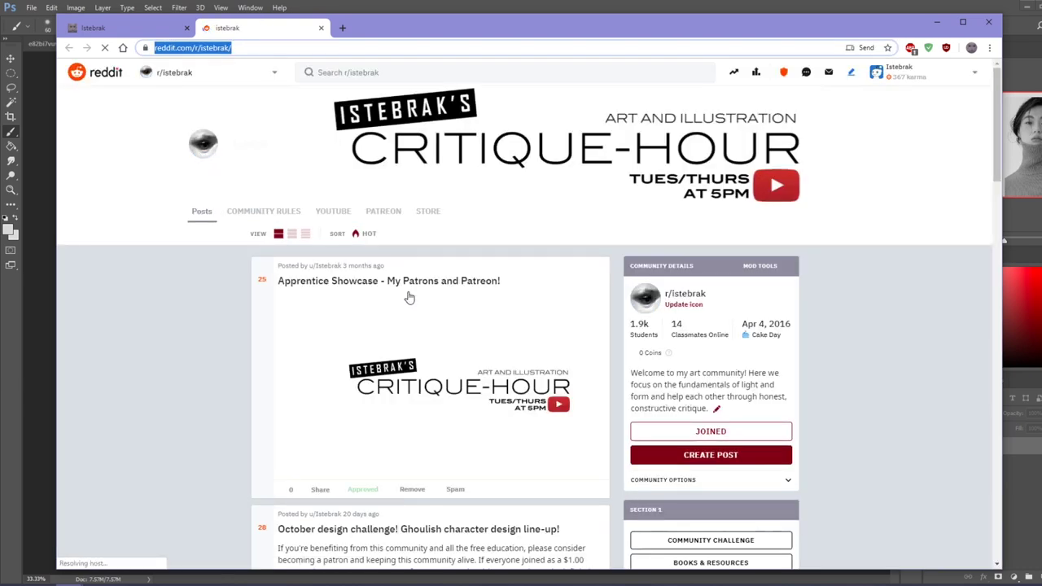
Scroll through the r/istebrak posts, then switch back to the istebrak.com tab
scroll(478, 268, "down", 3)
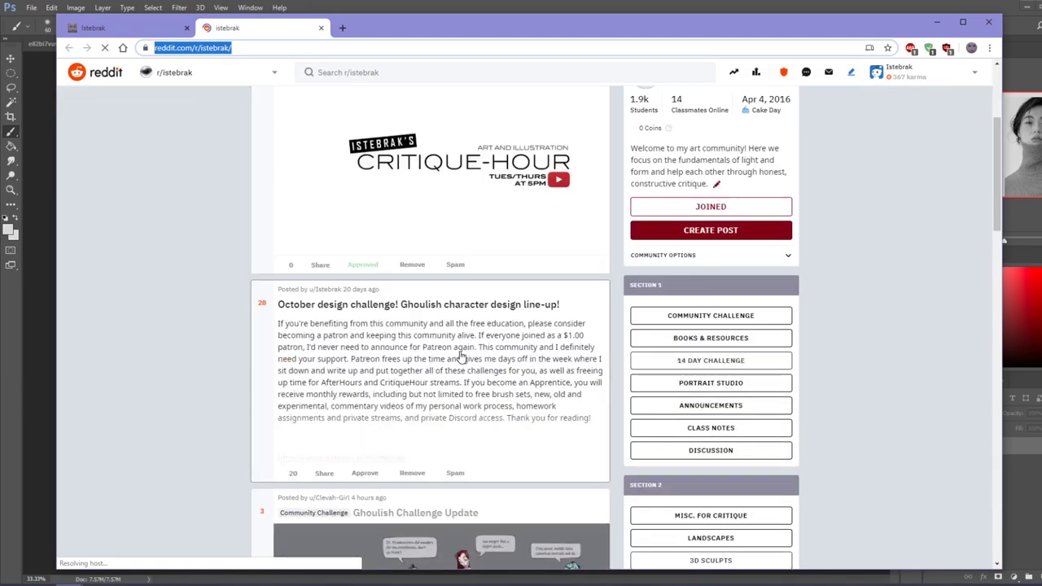
scroll(492, 391, "up", 3)
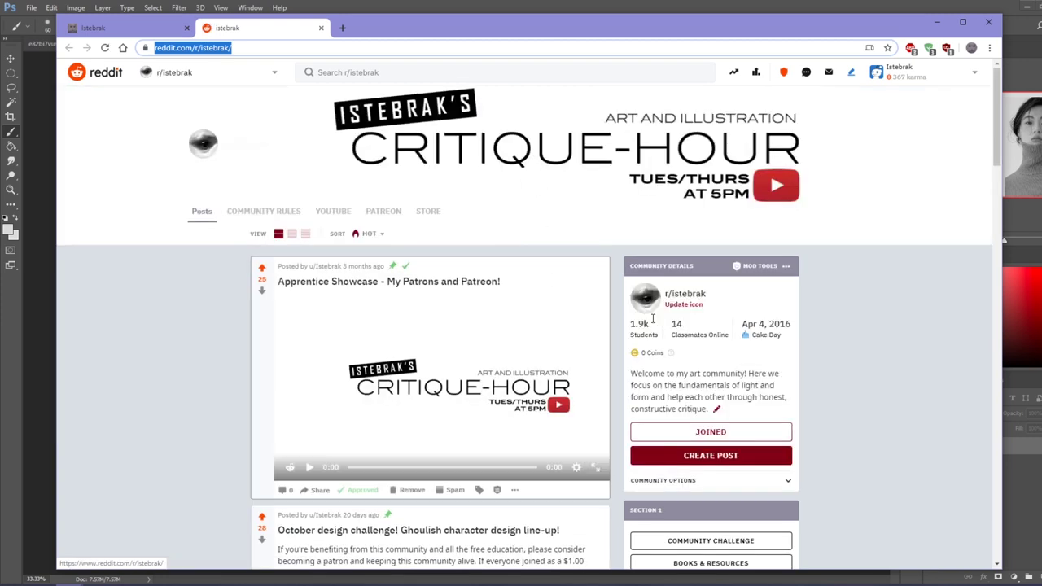
left_click(616, 269)
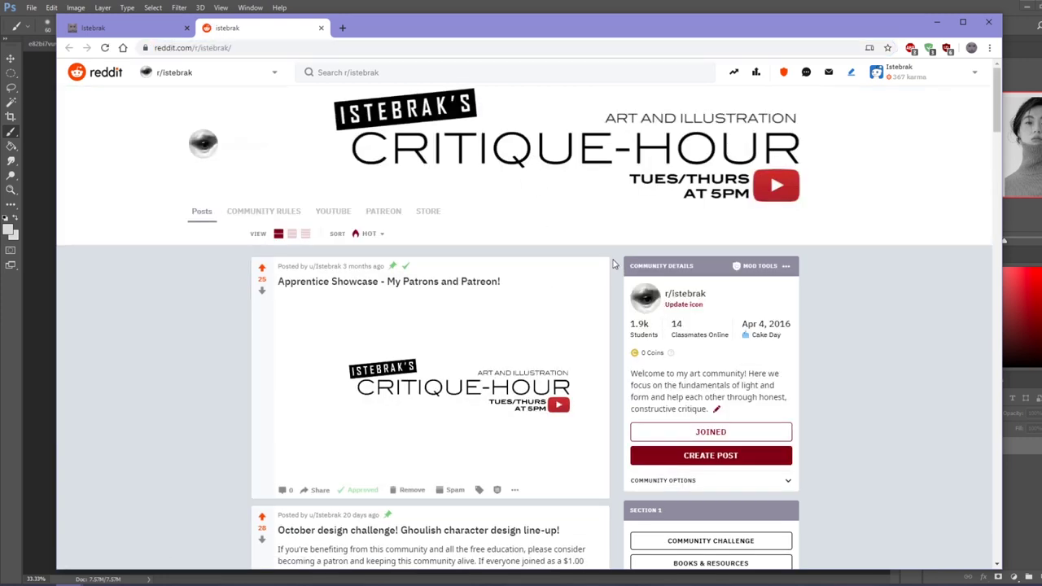
scroll(614, 264, "down", 3)
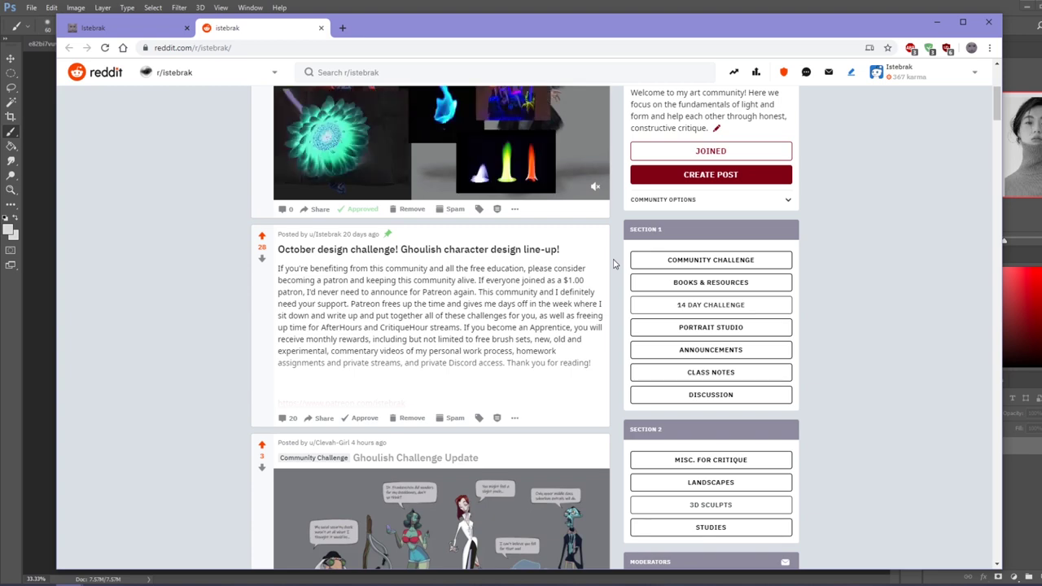
scroll(615, 263, "up", 3)
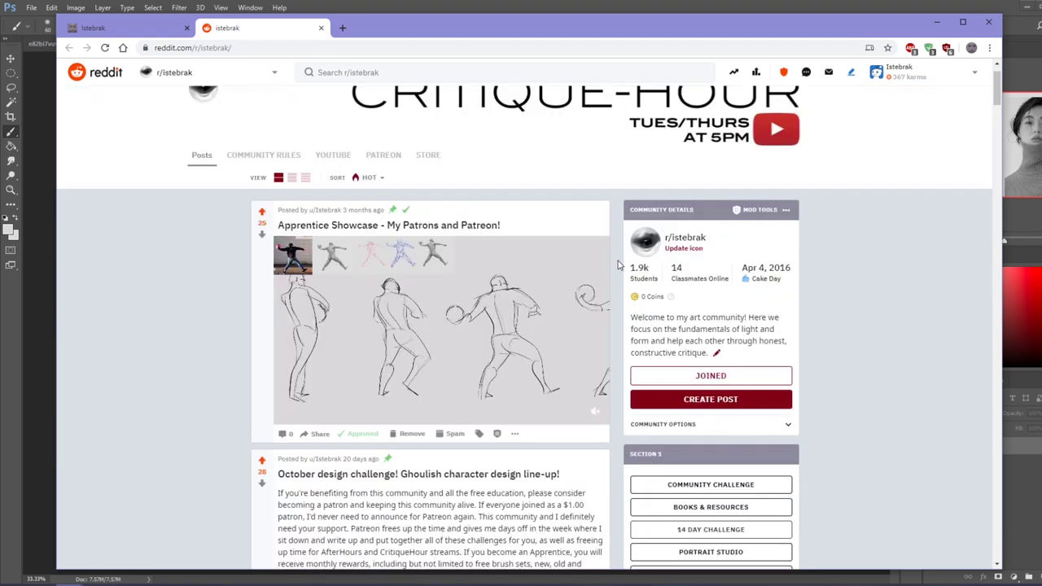
scroll(616, 324, "down", 2)
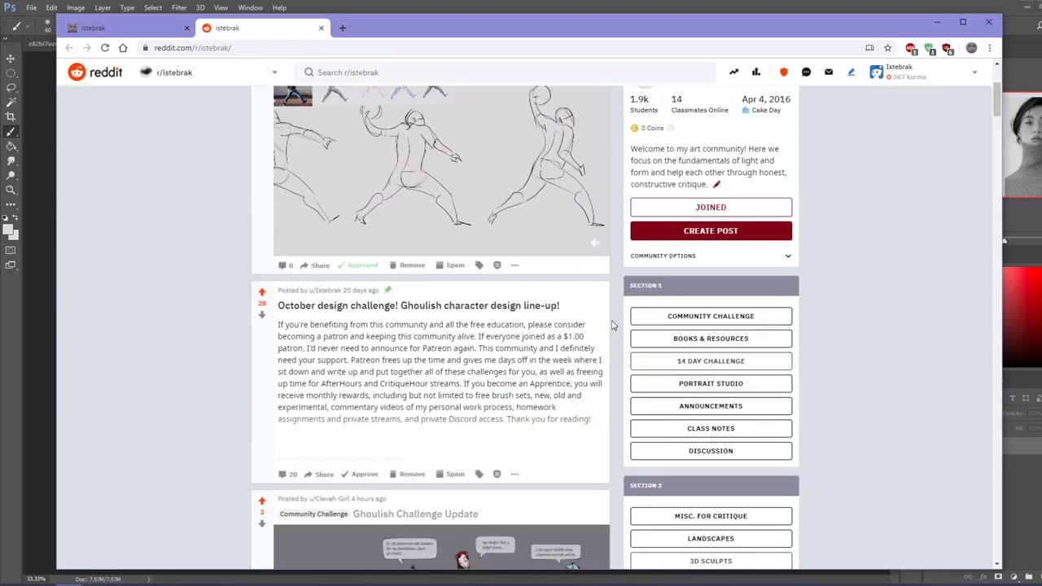
scroll(614, 324, "down", 2)
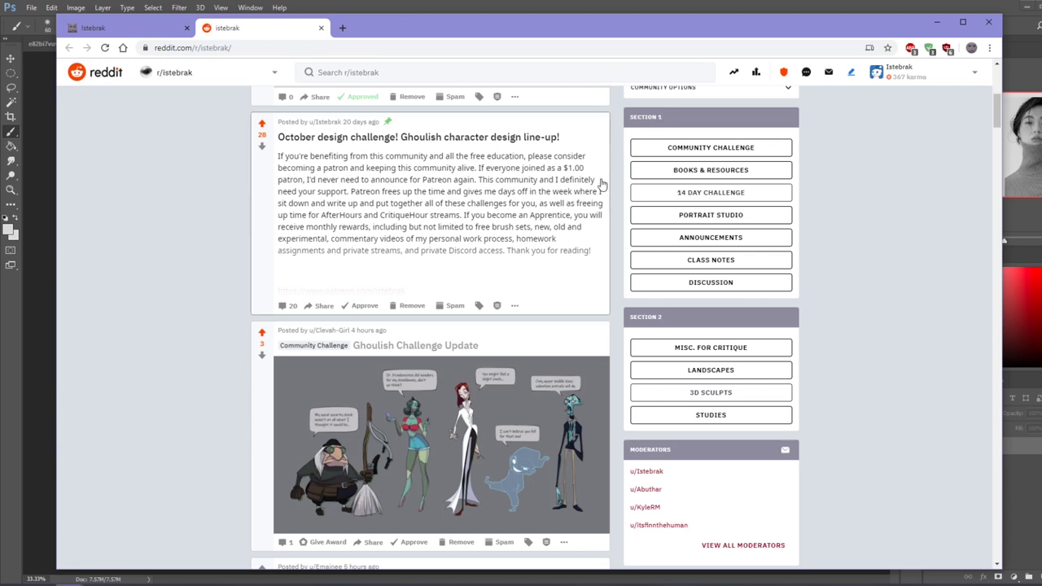
scroll(614, 169, "up", 3)
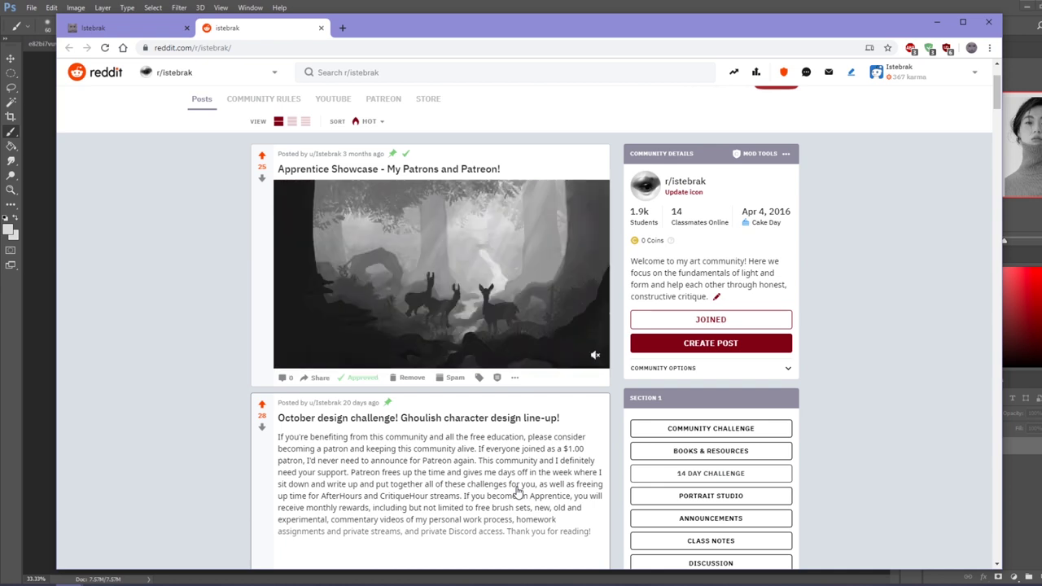
left_click(121, 29)
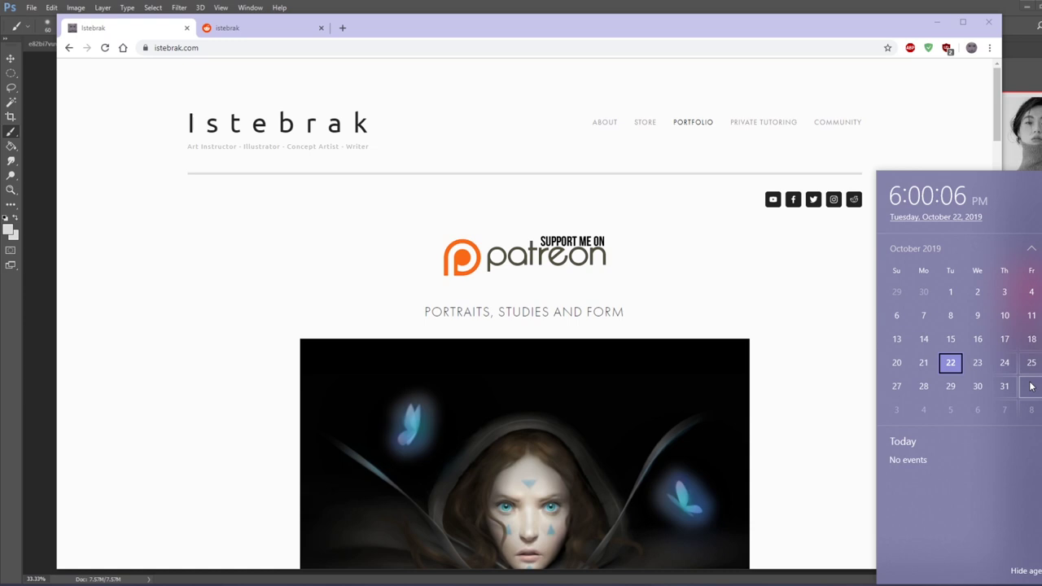
Open the Istebrak YouTube channel, browse its VIDEOS and HOME pages, then return to istebrak.com
left_click(751, 198)
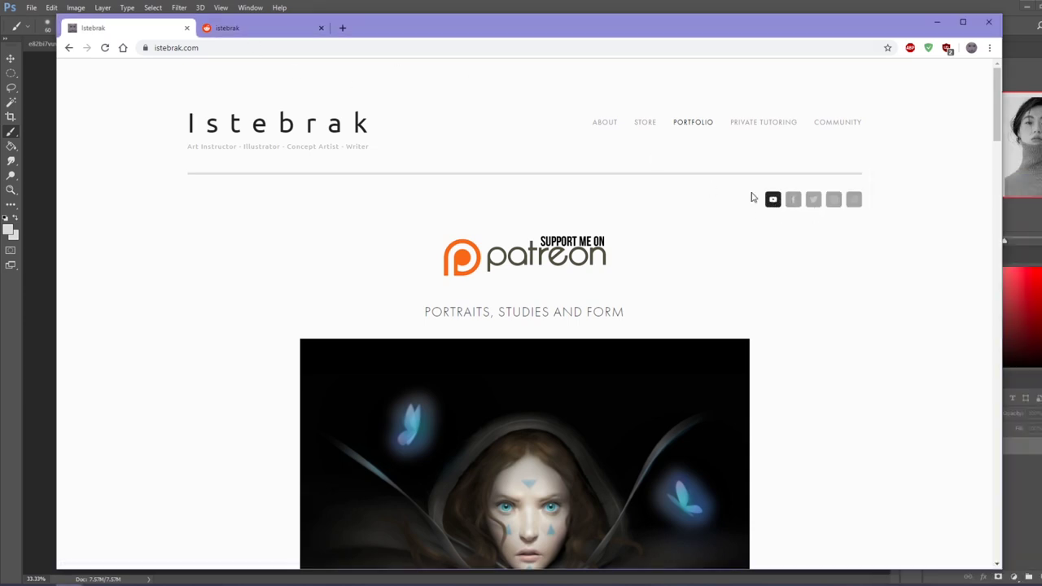
left_click(773, 199)
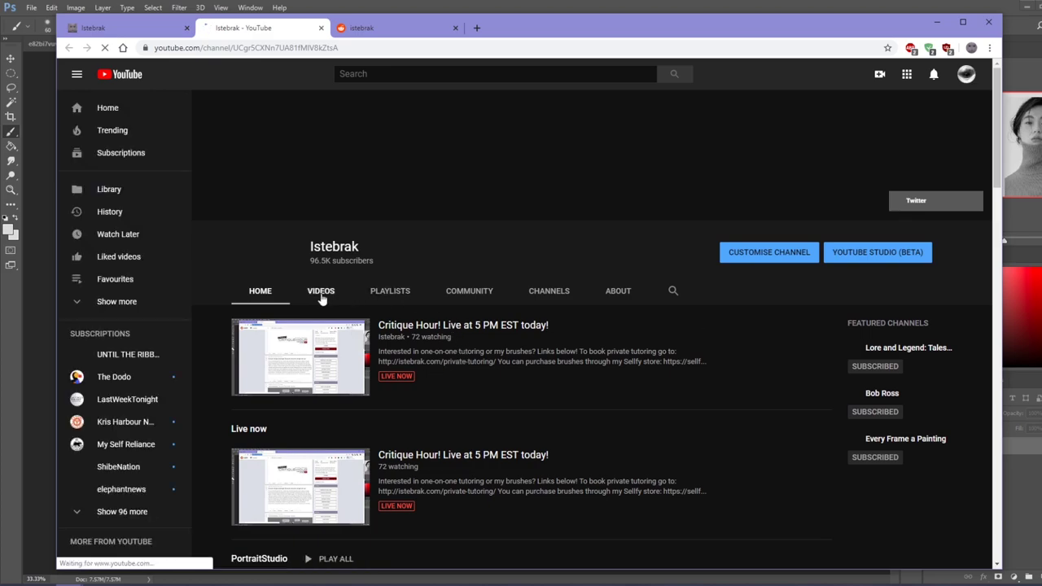
left_click(321, 298)
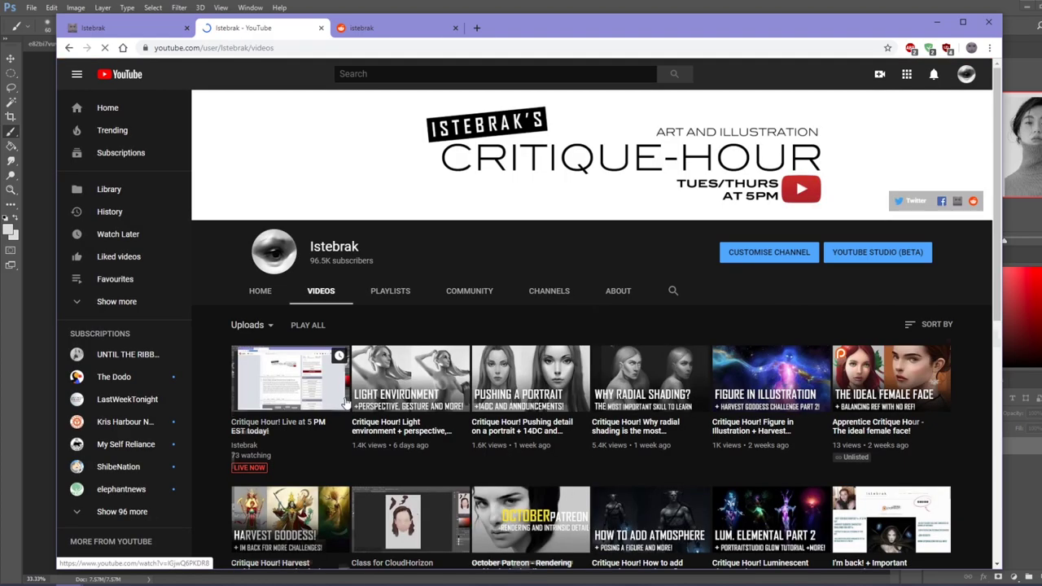
scroll(346, 403, "down", 4)
scroll(386, 324, "up", 4)
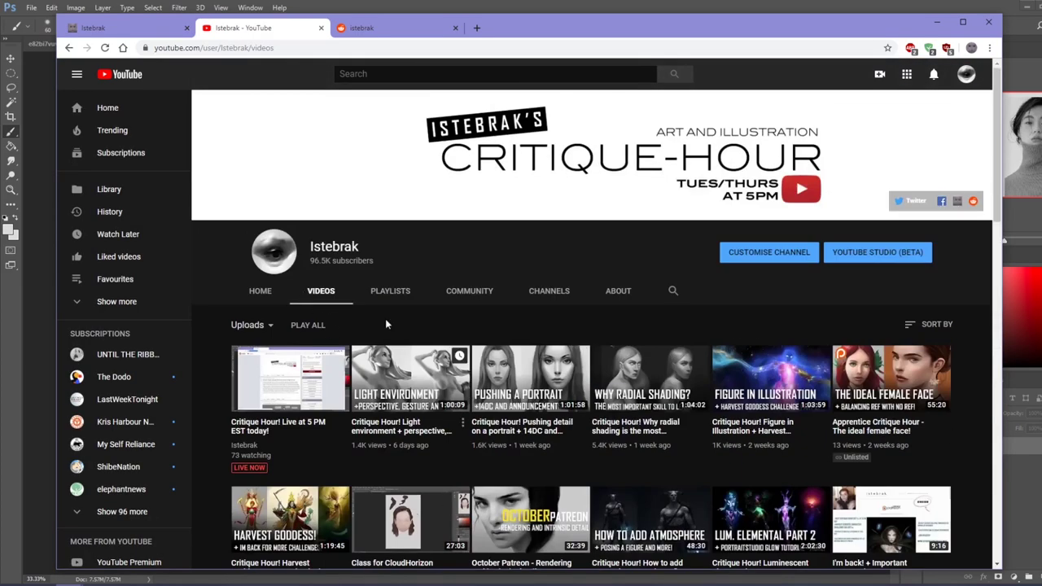
left_click(68, 47)
scroll(324, 386, "down", 4)
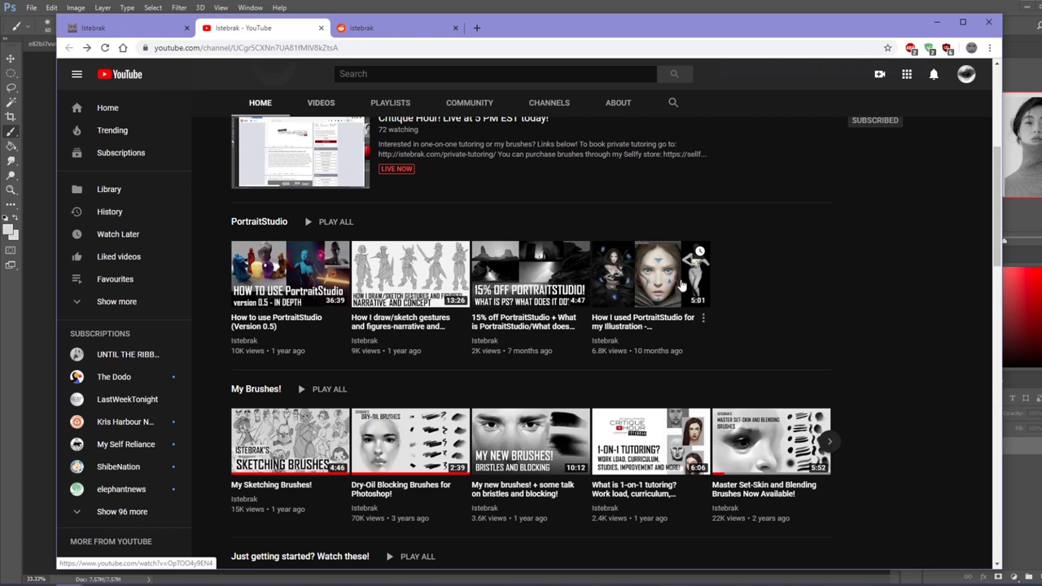
scroll(745, 318, "up", 4)
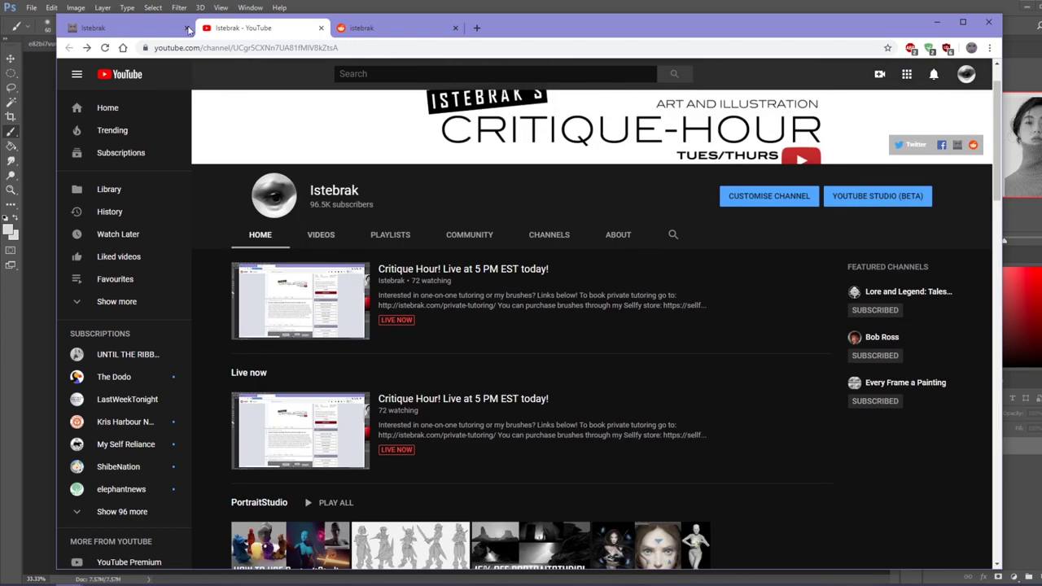
left_click(118, 31)
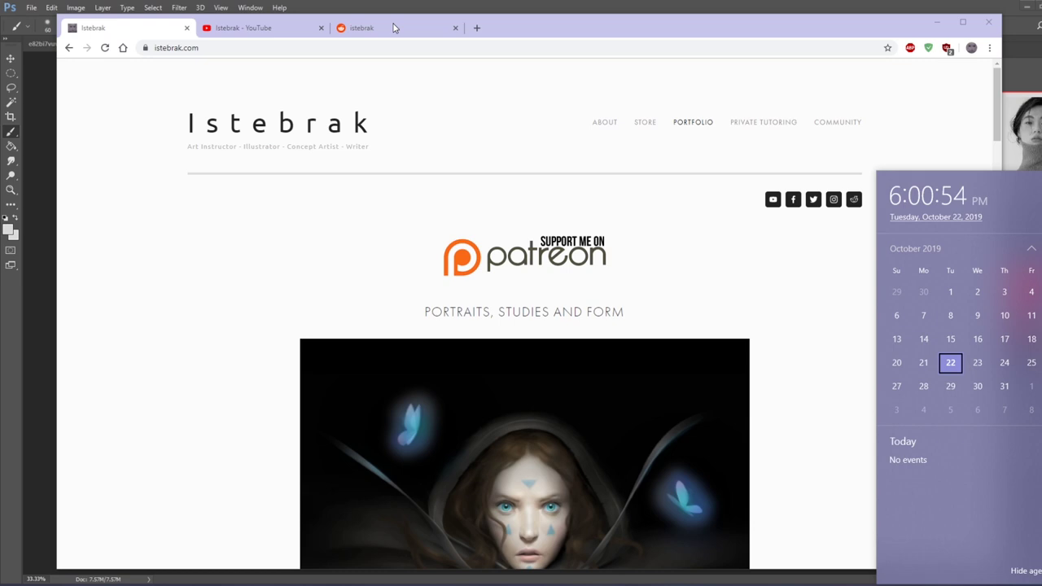
Flip between the r/istebrak and Istebrak YouTube tabs, finishing on the YouTube channel home
left_click(393, 23)
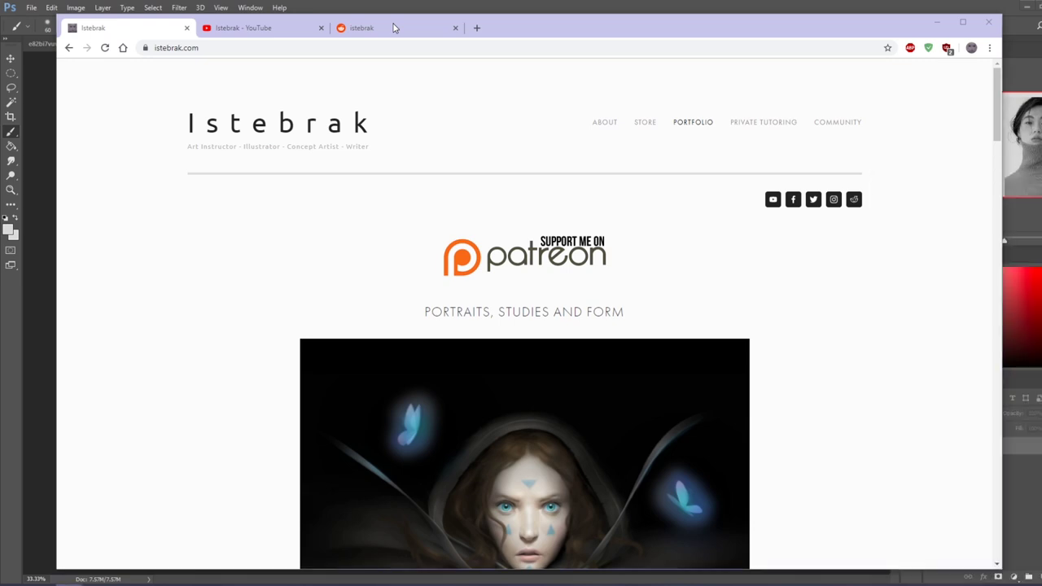
left_click(393, 24)
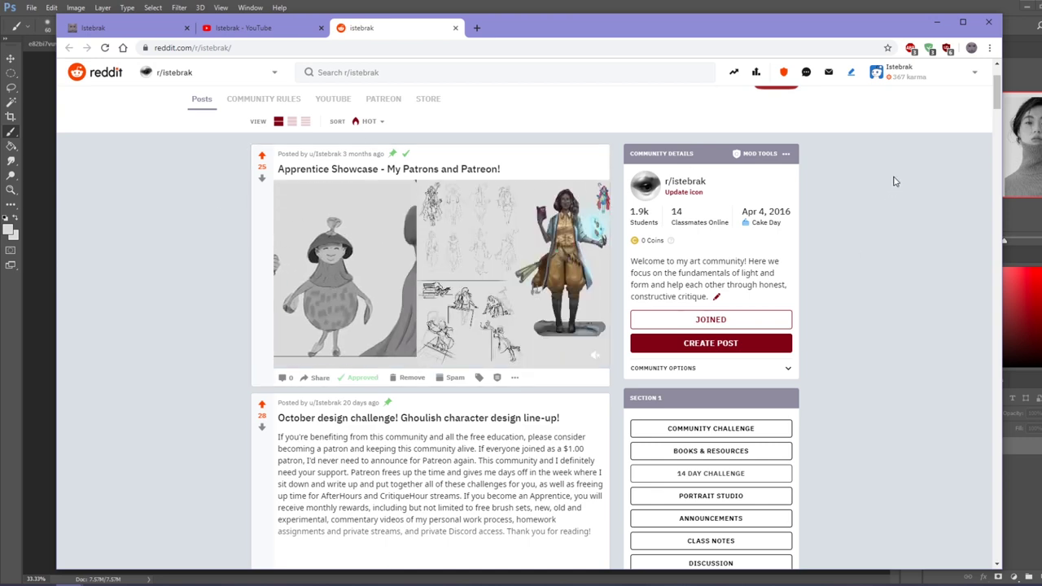
left_click(241, 29)
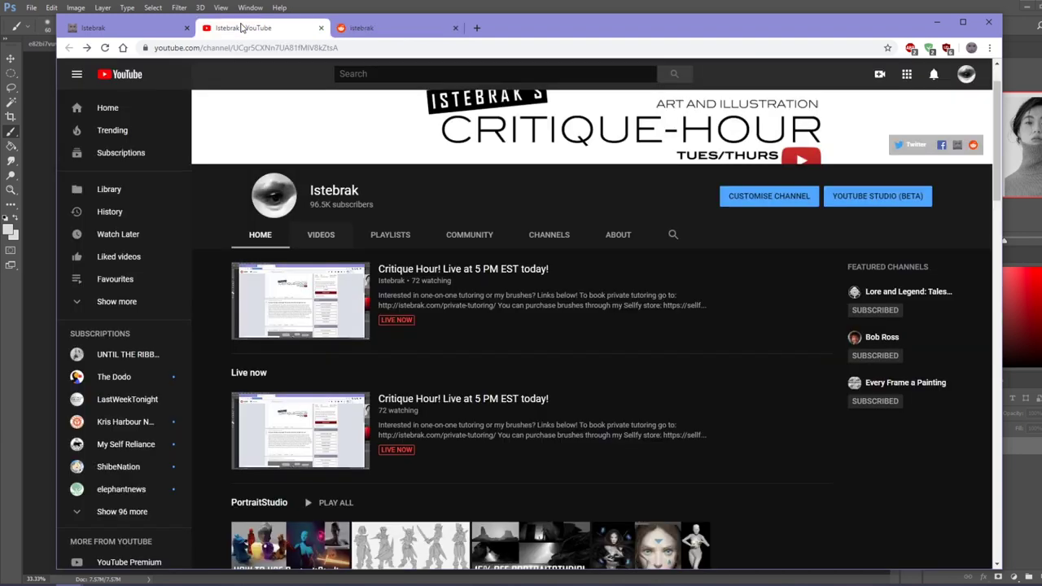
left_click(399, 28)
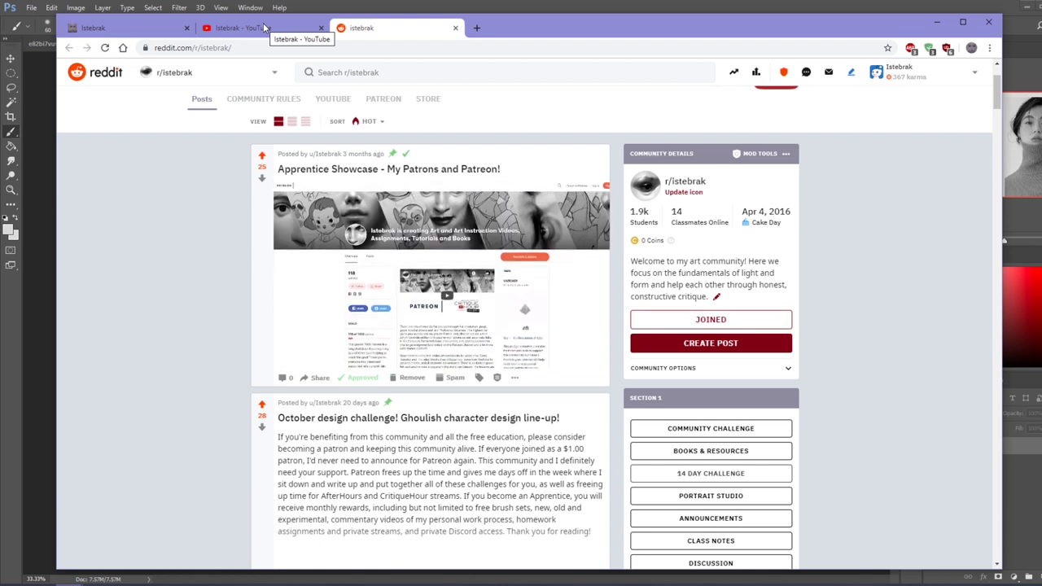
left_click(265, 28)
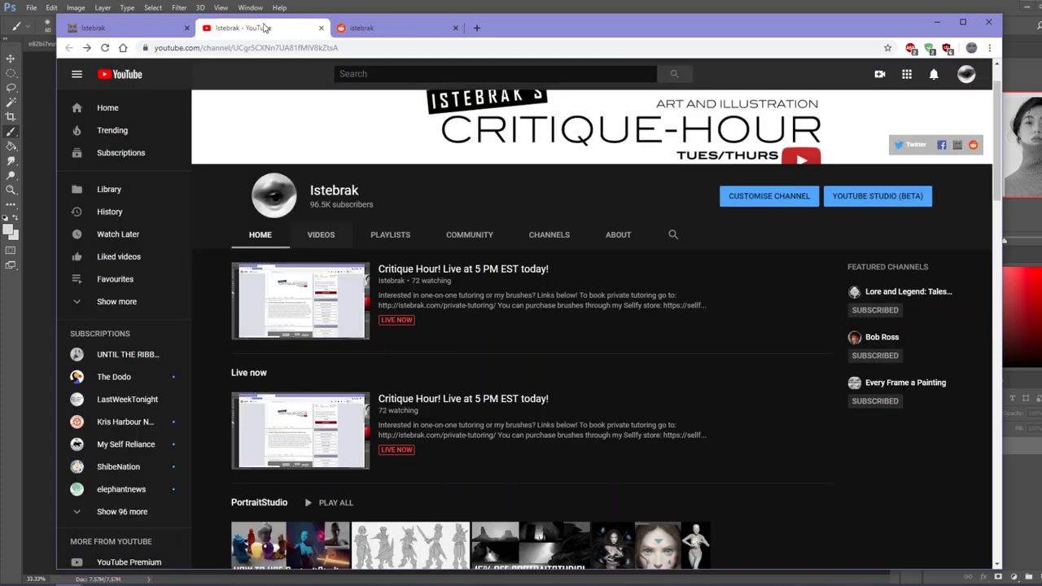